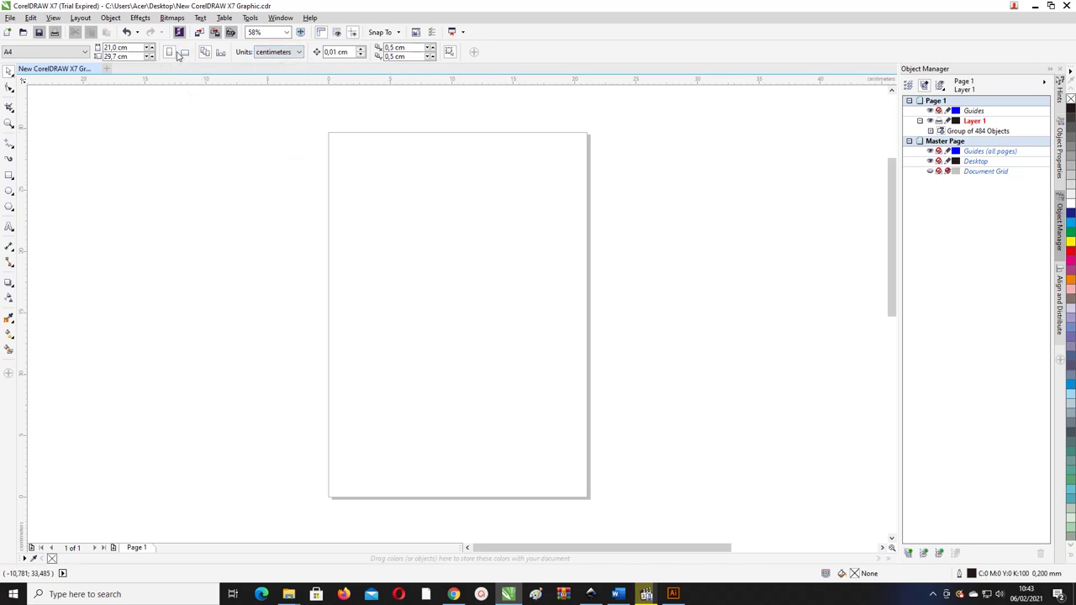
- Create a rectangle matching the full A4 page, 21.0 cm wide and 29.7 cm high
left_click(122, 48)
left_click(137, 58)
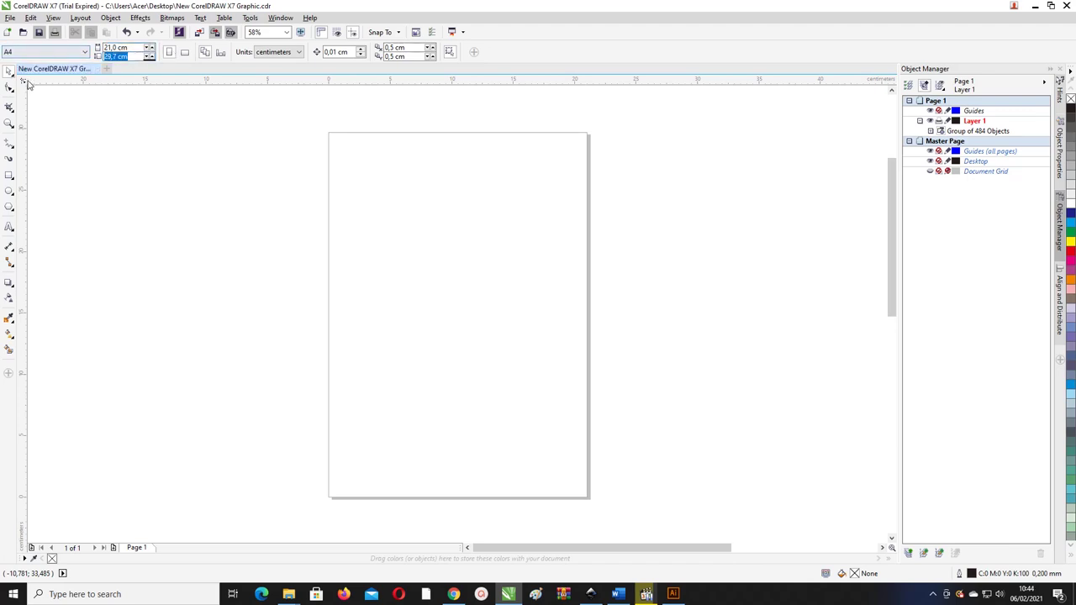
left_click(8, 74)
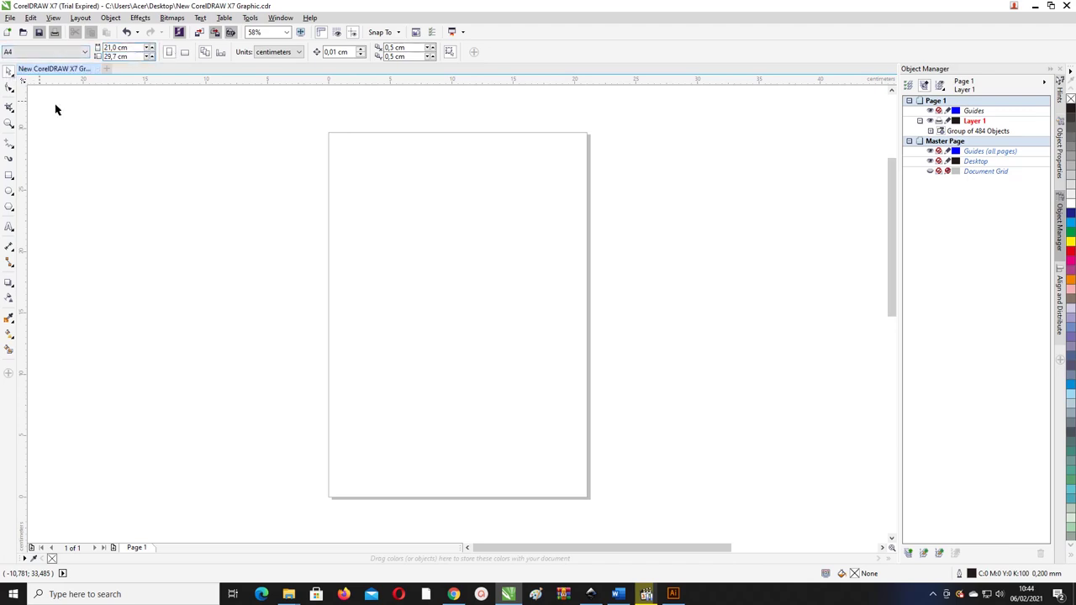
double_click(9, 177)
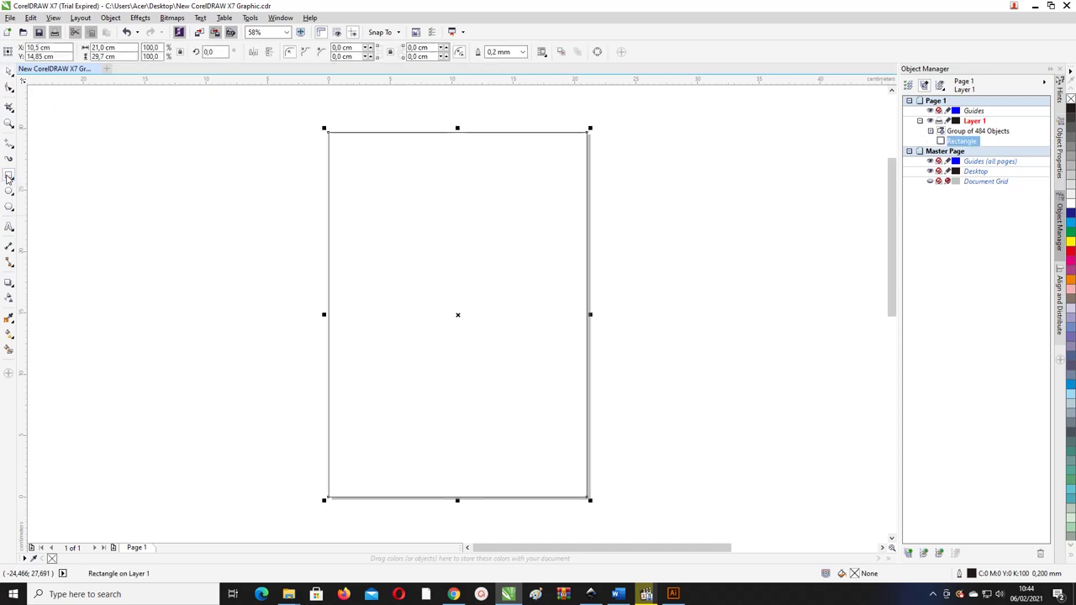
- Apply an inward contour to the page-sized rectangle with an offset of about 0.594 cm
left_click(10, 73)
left_click(10, 284)
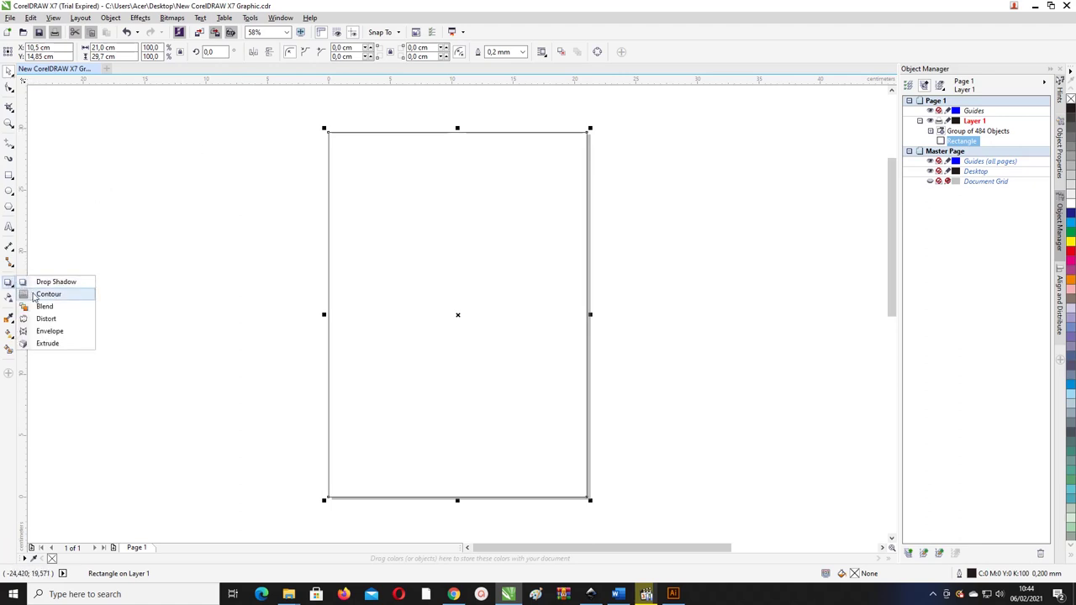
left_click(43, 294)
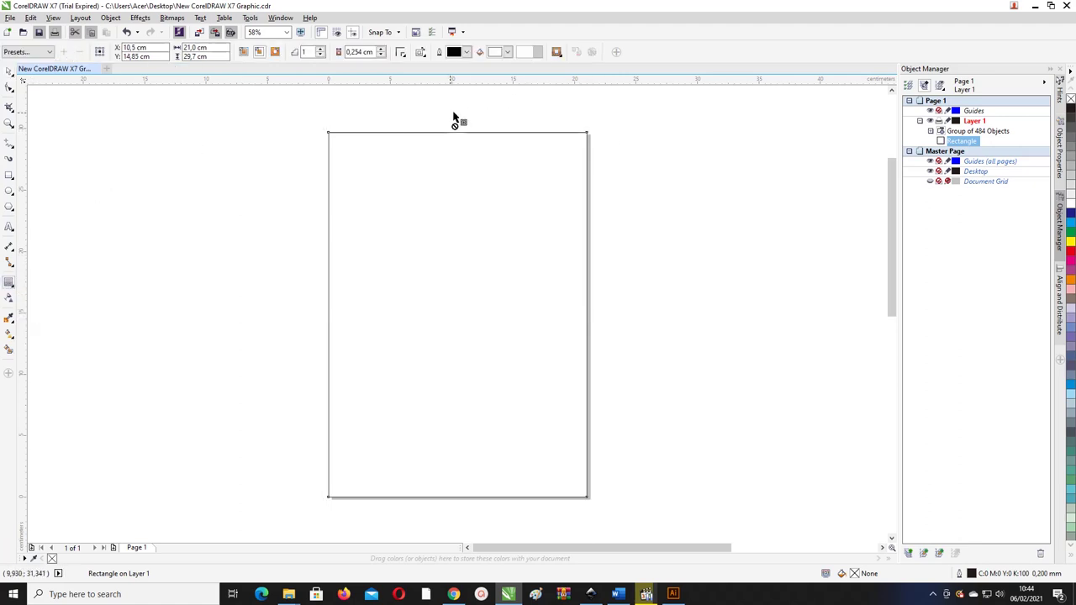
left_click_drag(451, 137, 456, 145)
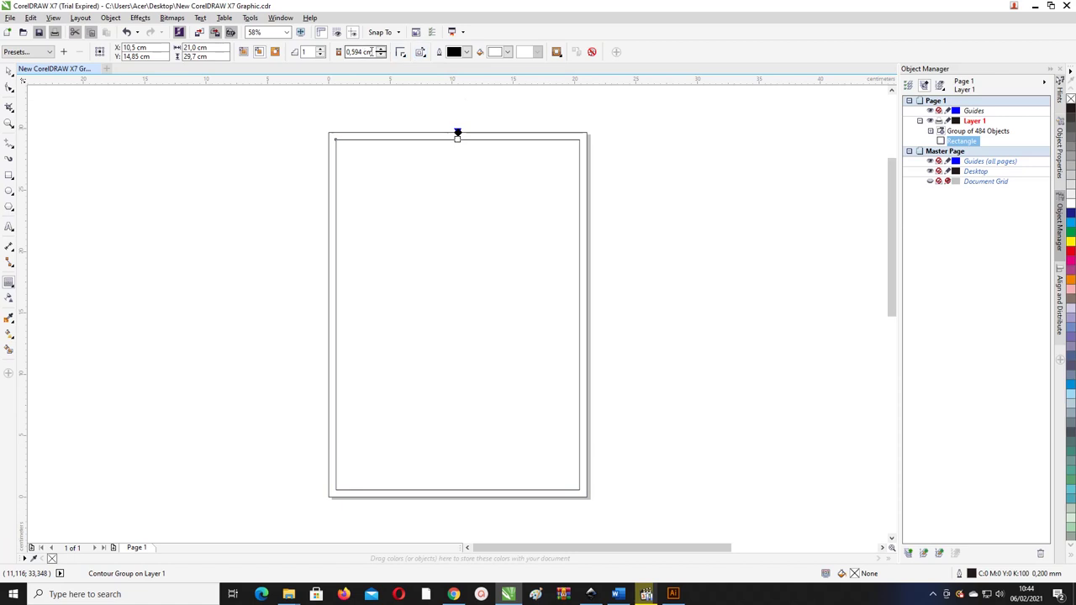
- Set the contour to 2 steps and slightly lower its object acceleration, independently of the color acceleration
left_click(320, 49)
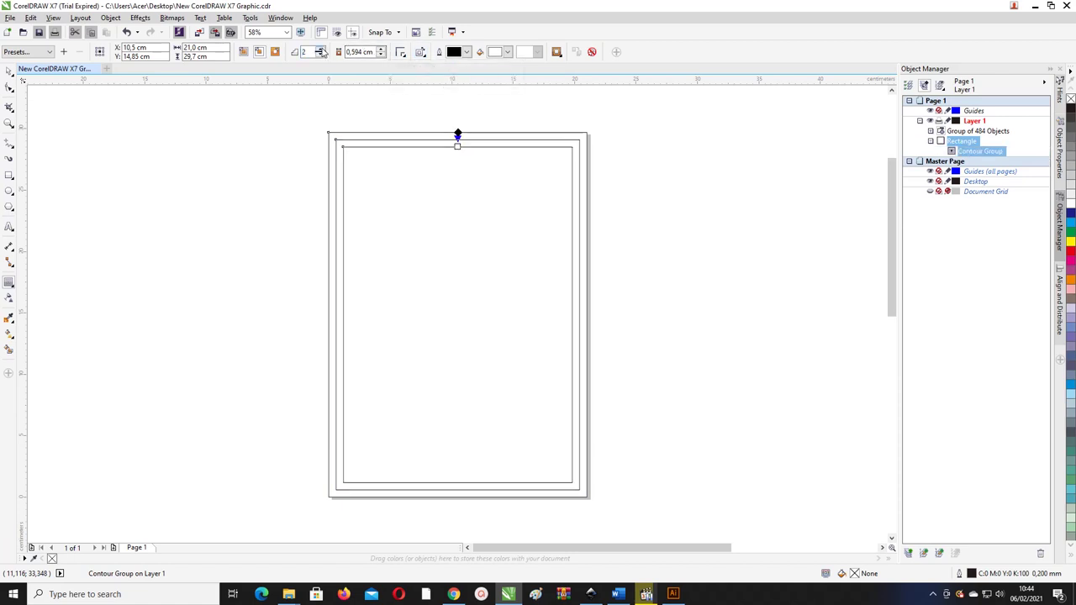
left_click(556, 53)
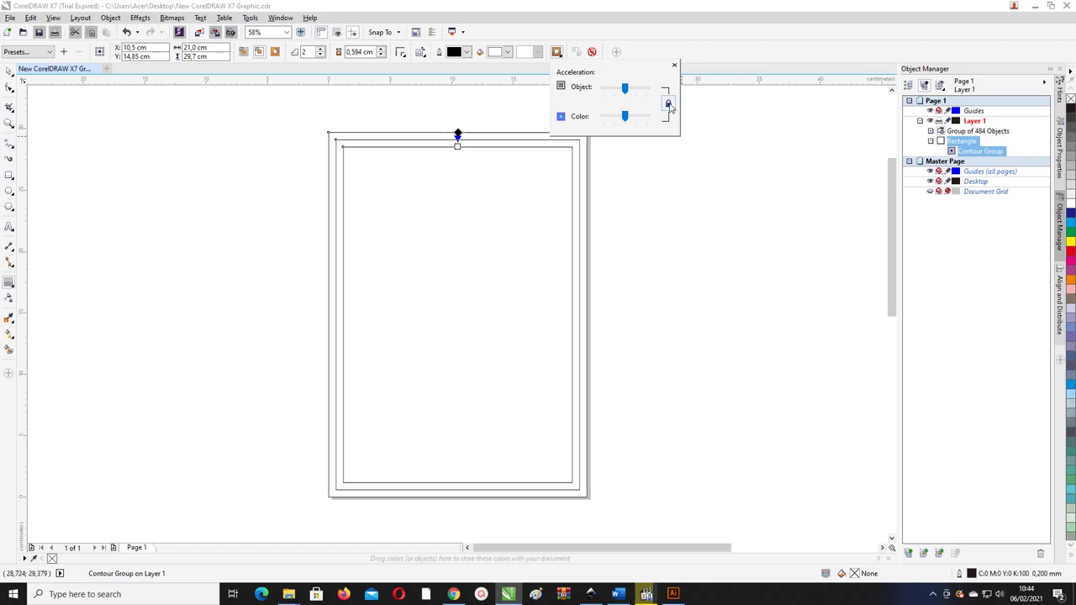
mouse_move(625, 89)
left_mouse_down()
mouse_move(636, 92)
mouse_move(623, 94)
left_mouse_up()
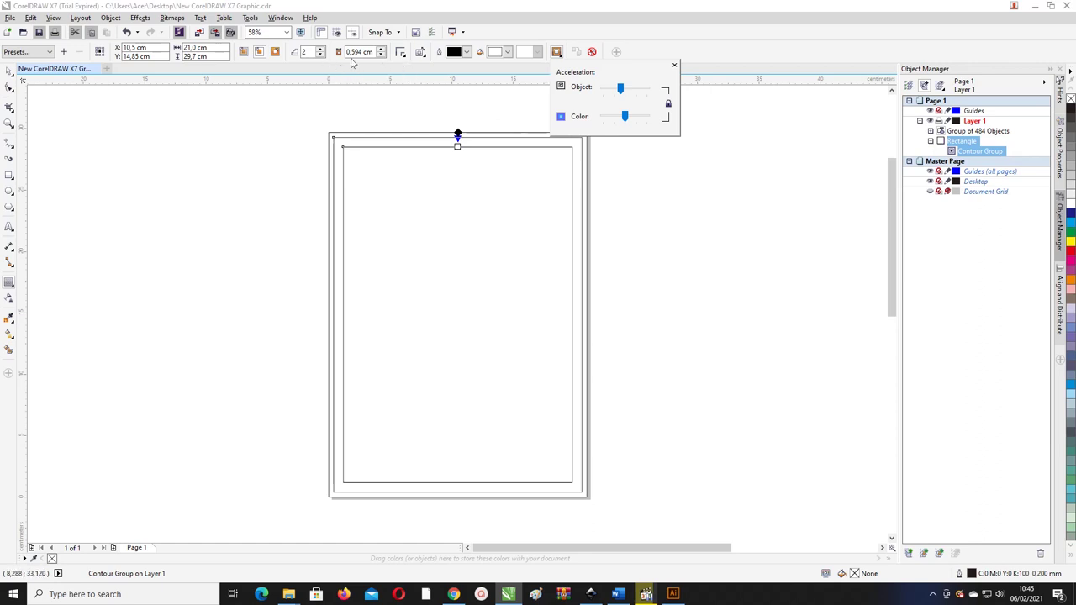
- Set the contour offset to 0.1 cm
left_click(380, 56)
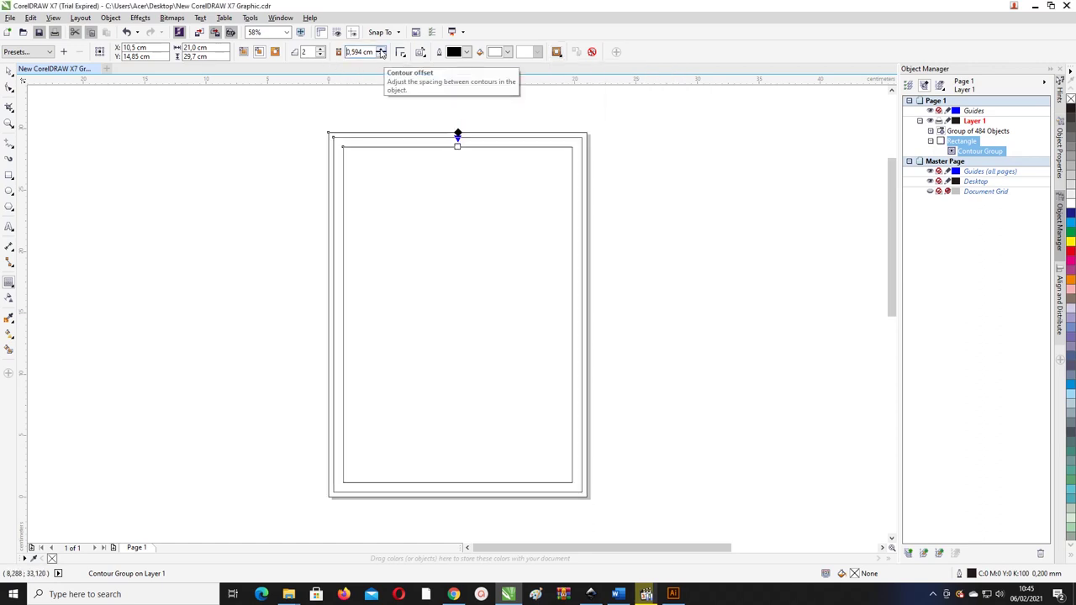
left_click(352, 52)
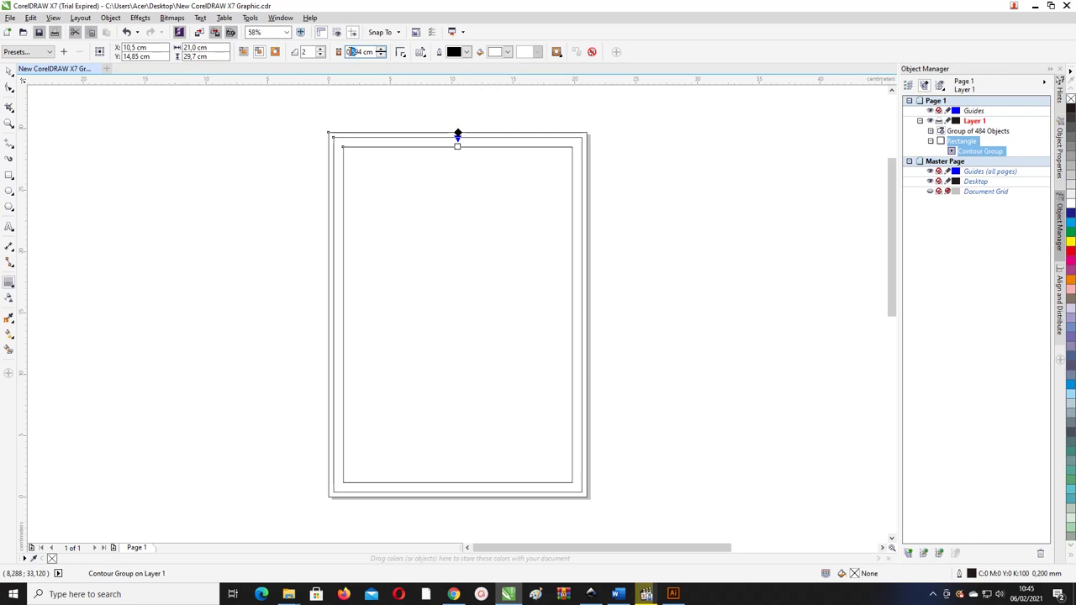
type("0")
key("Return")
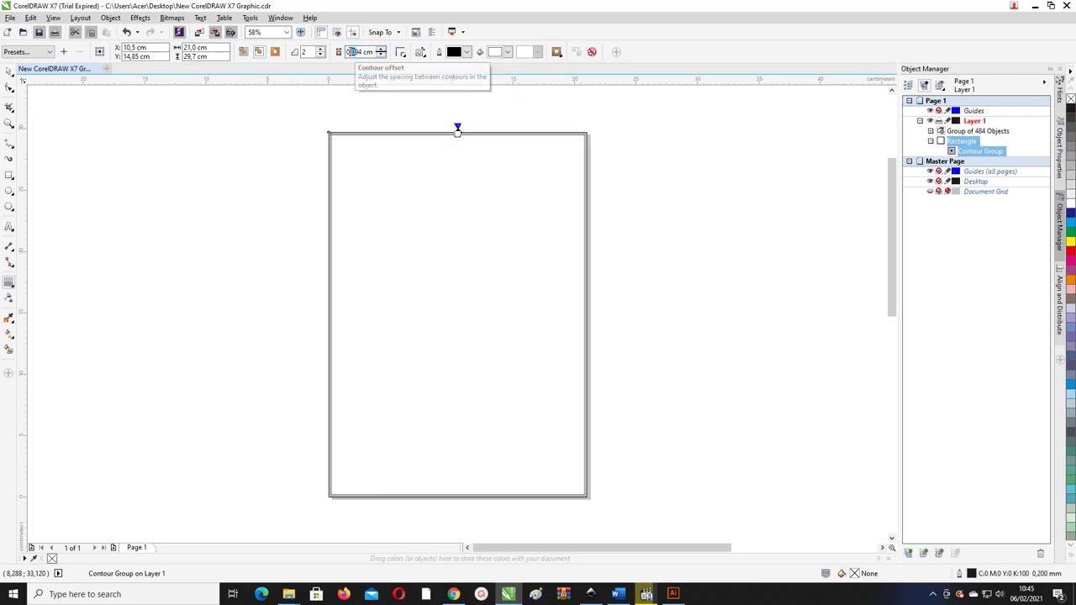
type("1")
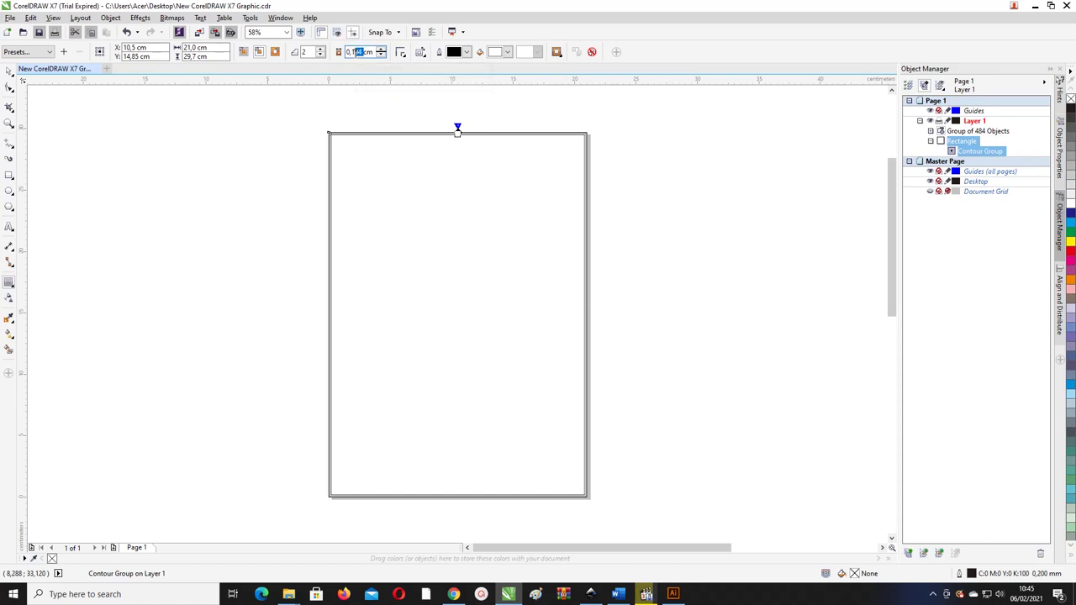
key("BackSpace")
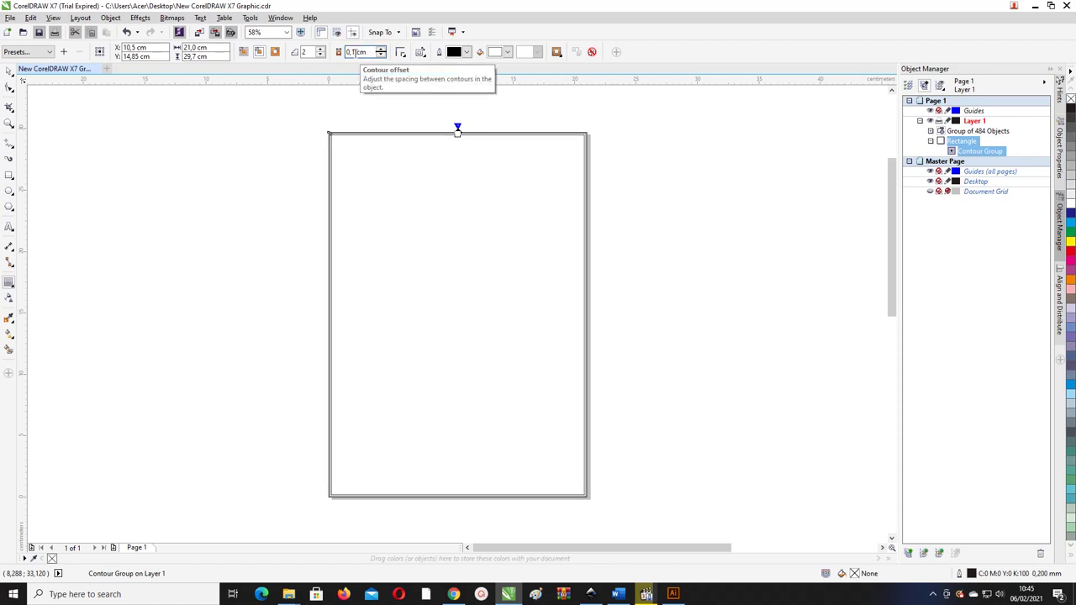
- Set the contour offset to 0.3 cm
scroll(363, 130, "up", 3)
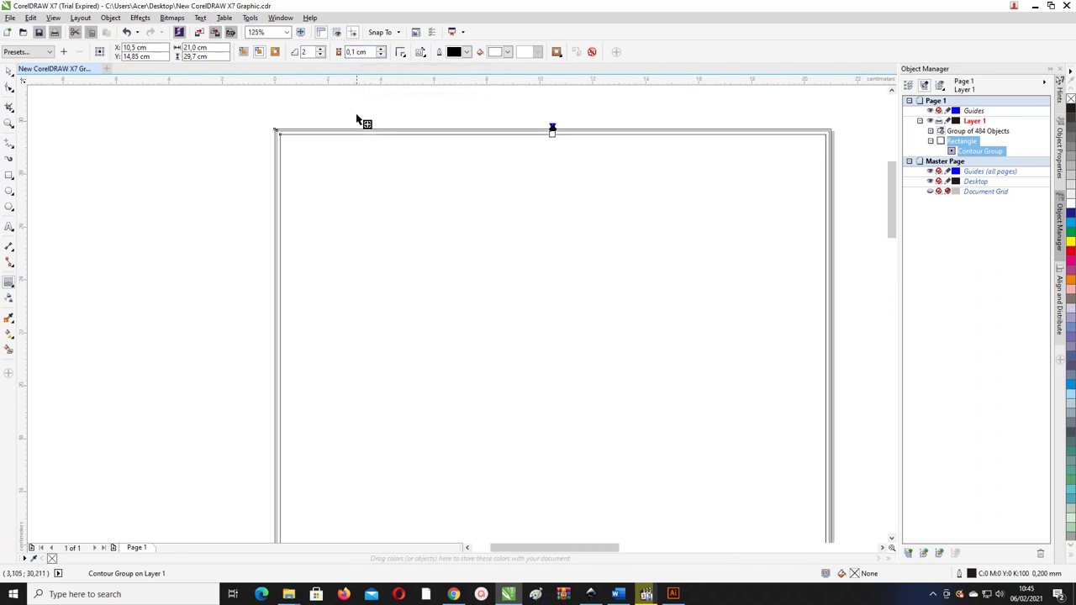
double_click(351, 52)
type("3")
key("Return")
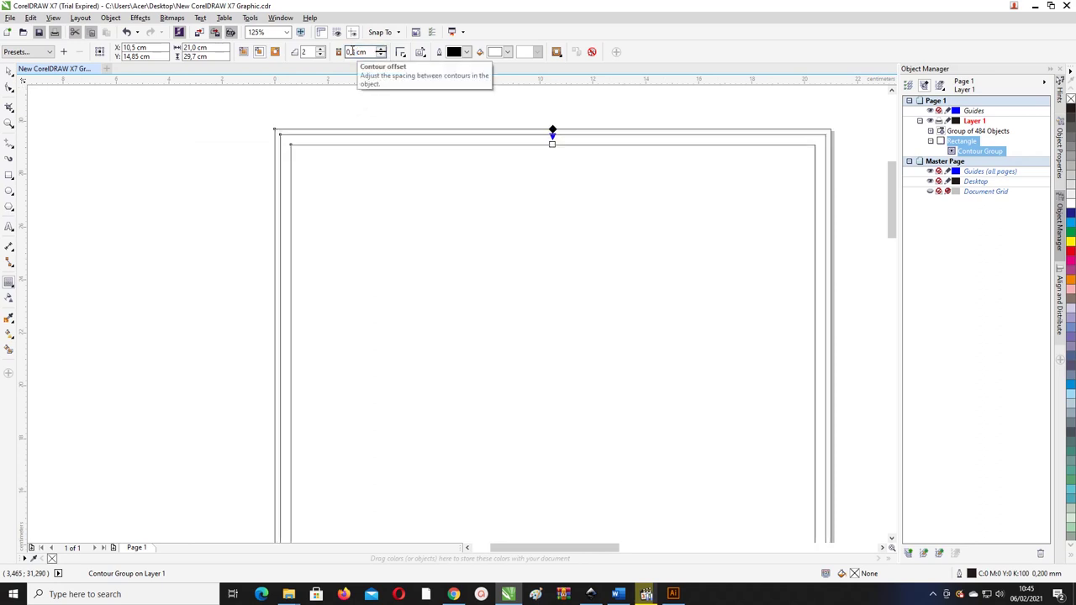
- Break the contour group apart and ungroup all of its objects into separate rectangles
right_click(417, 137)
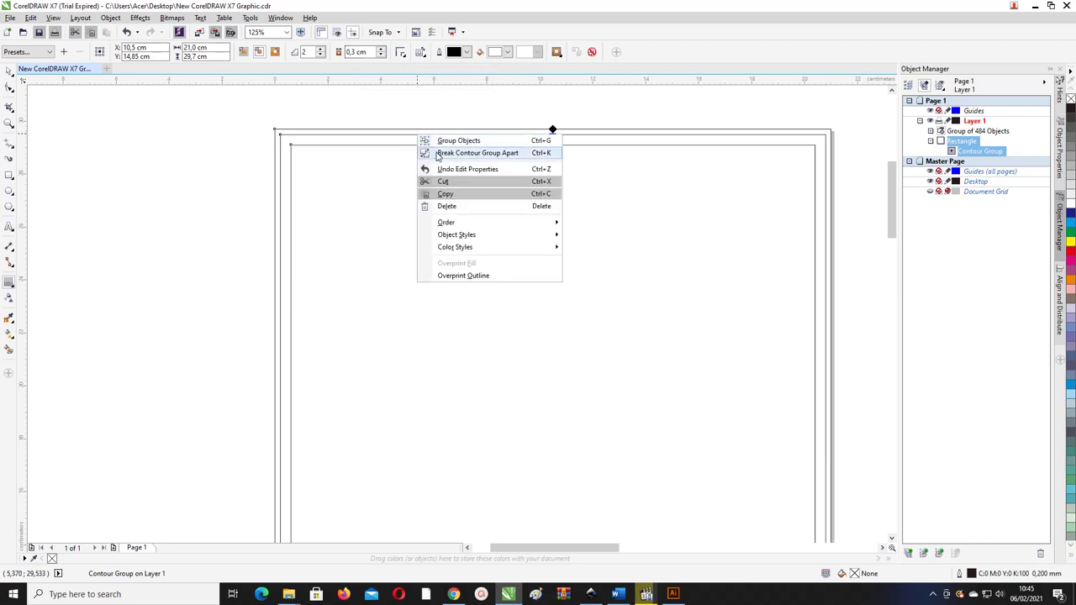
left_click(437, 155)
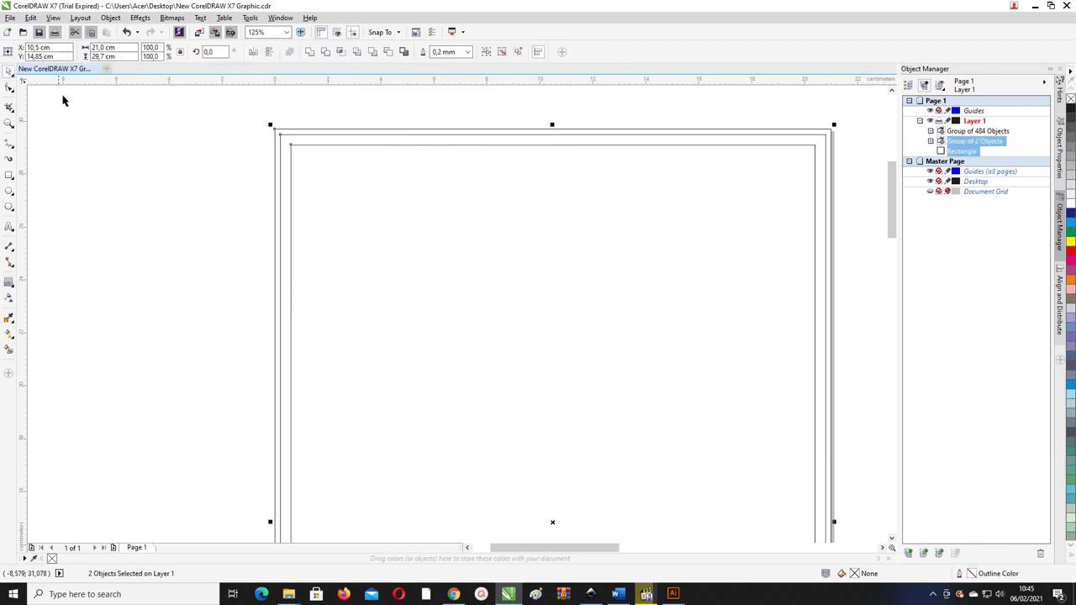
left_click(290, 148)
right_click(295, 148)
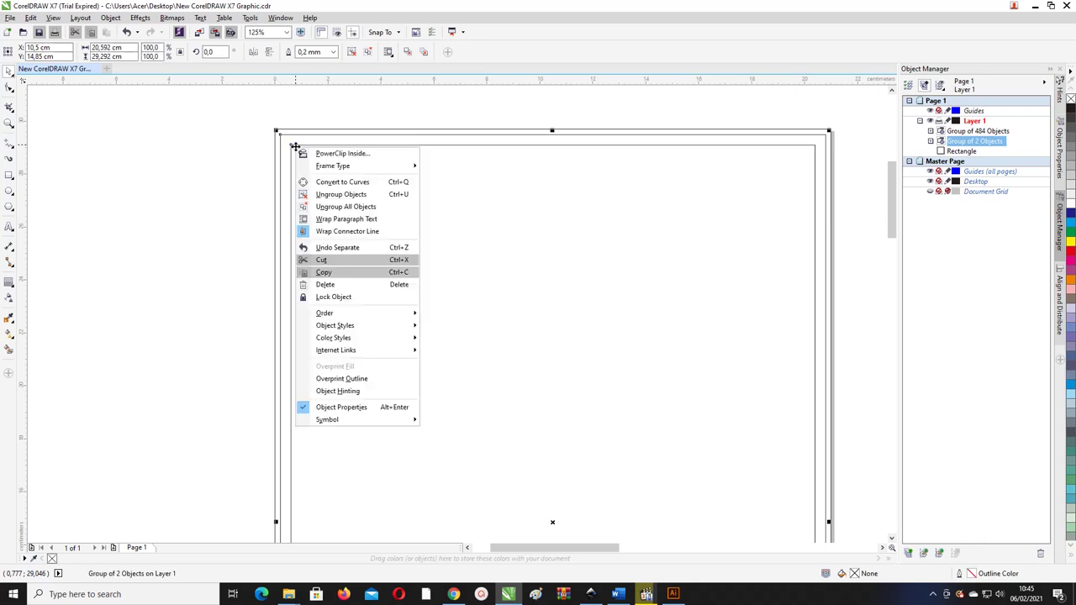
left_click(337, 206)
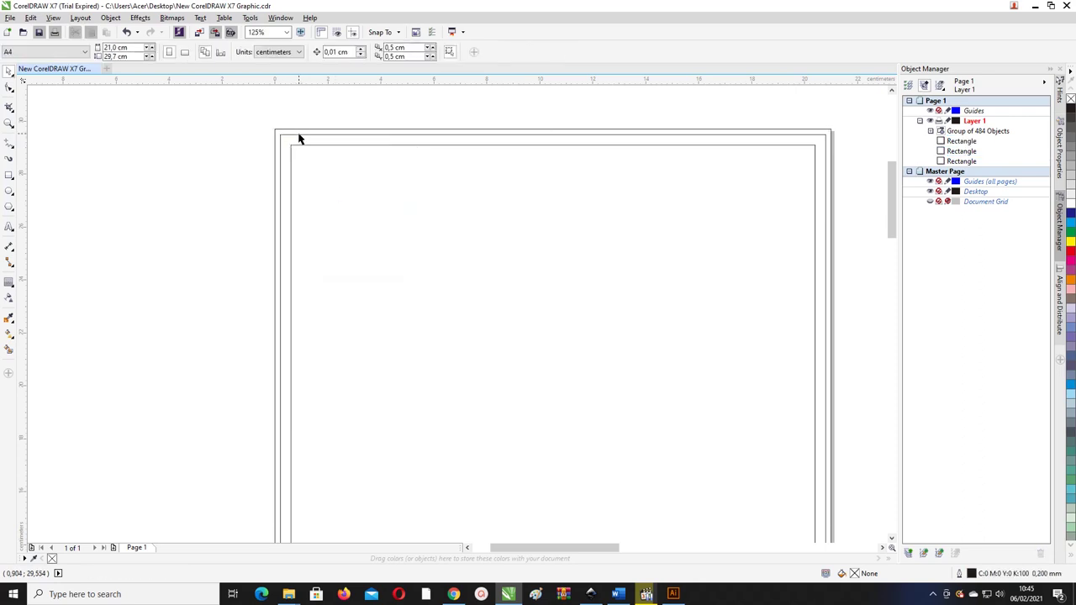
- Move the innermost rectangle from Layer 1 to the master page's Guides (all pages) layer and hide that layer
left_click(298, 139)
left_click(301, 144)
left_click(297, 128)
left_click(294, 141)
left_click(293, 142)
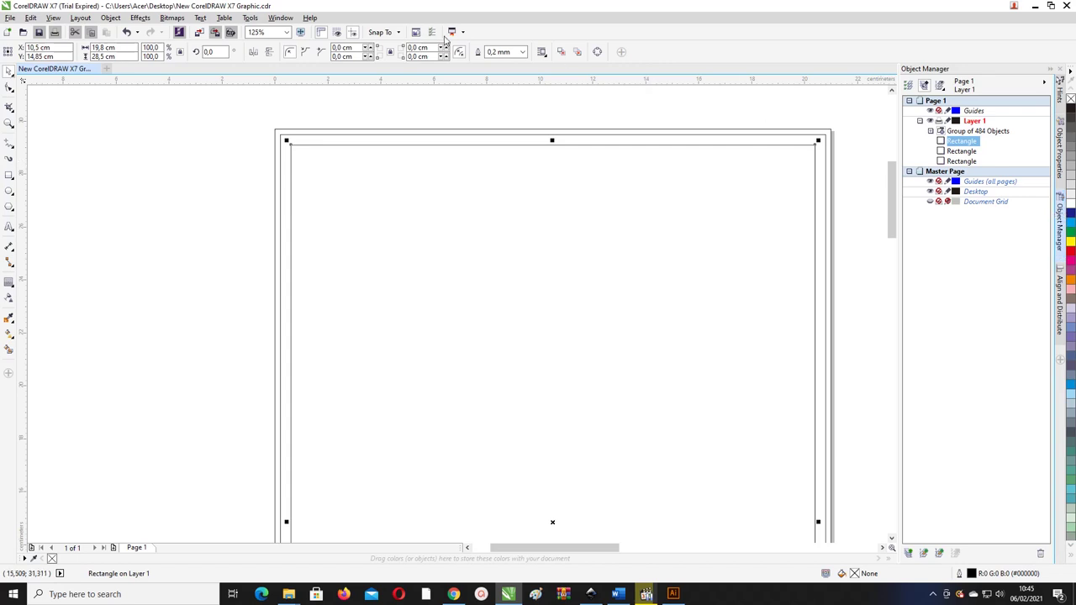
left_click(279, 18)
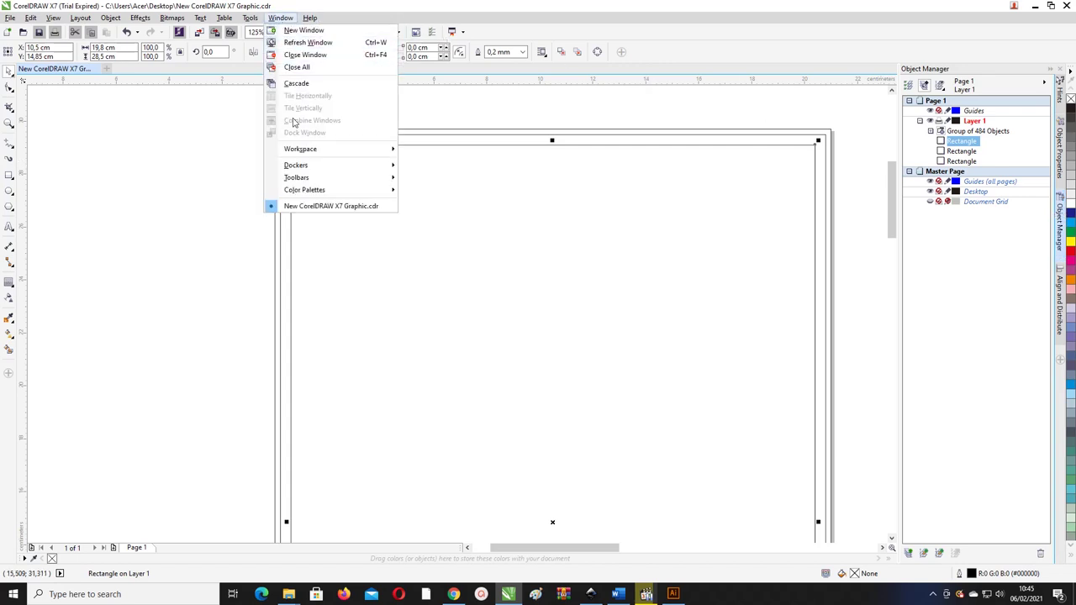
mouse_move(310, 165)
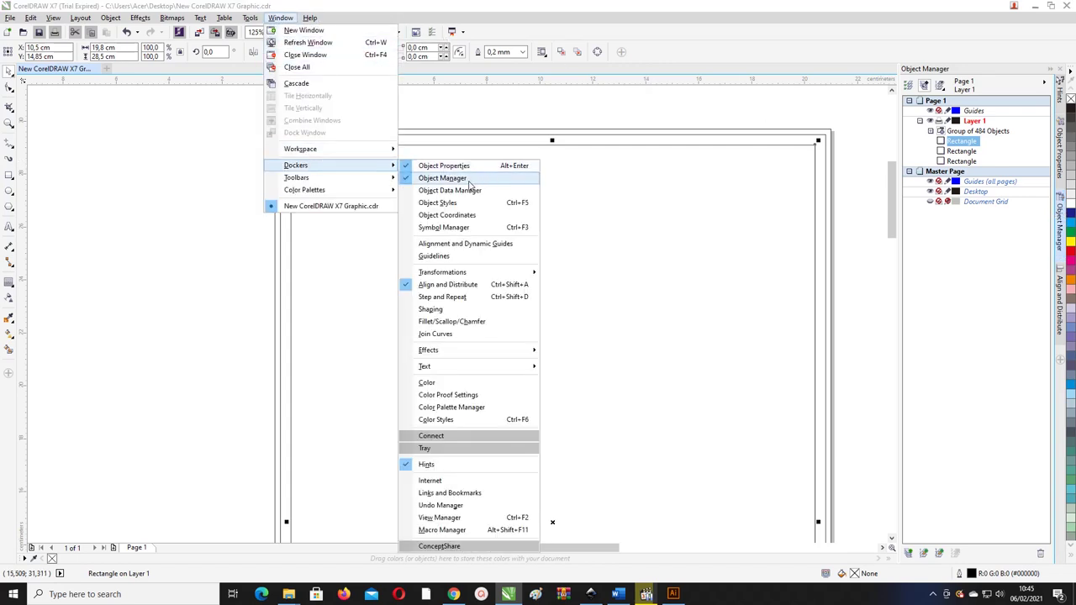
left_click(967, 246)
left_click(962, 142)
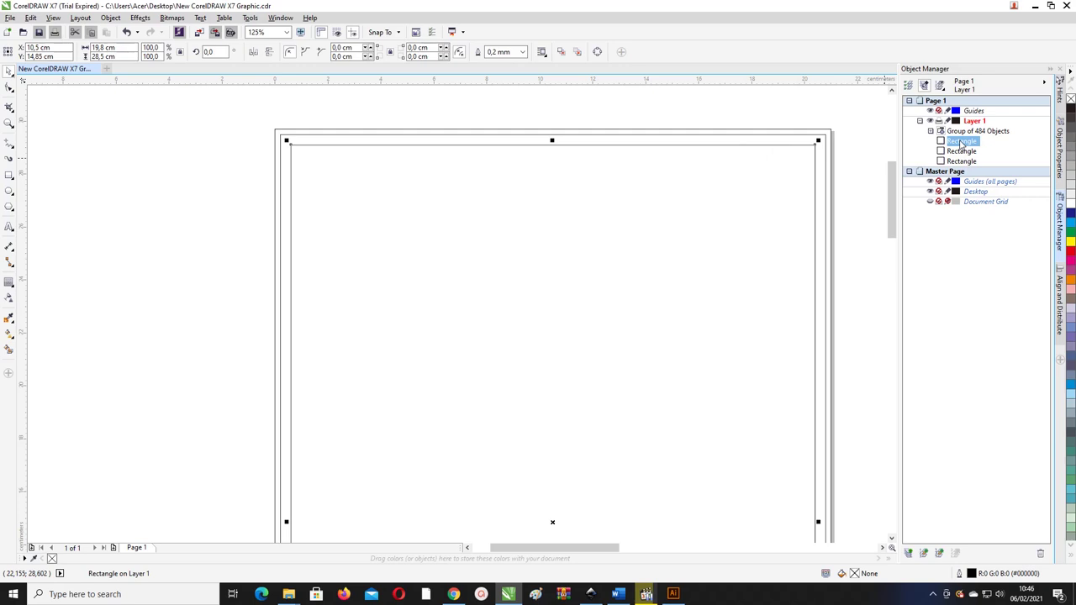
left_click_drag(963, 144, 979, 172)
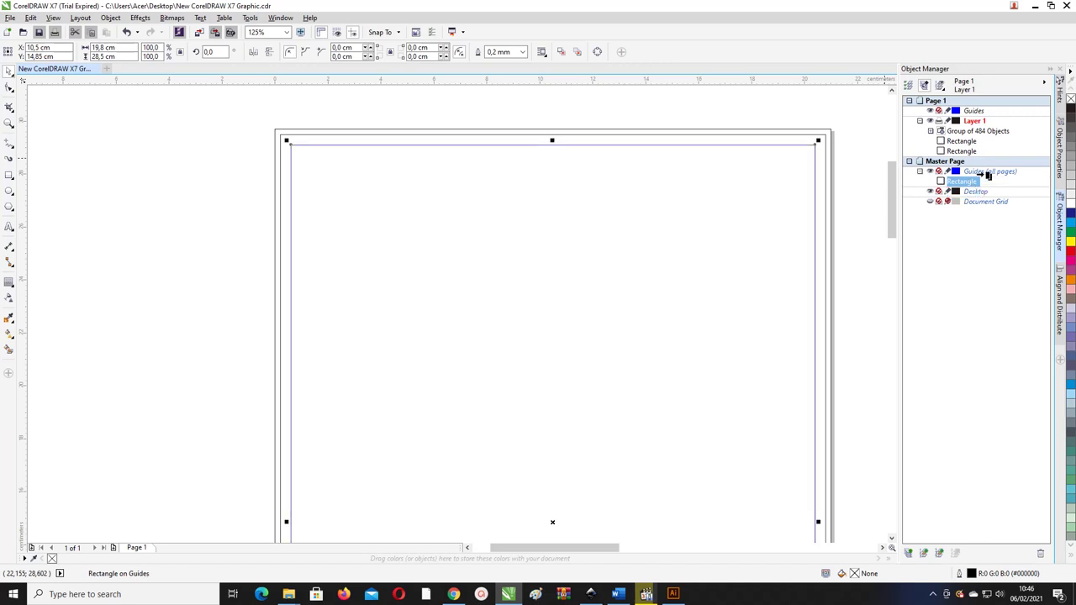
left_click(308, 145)
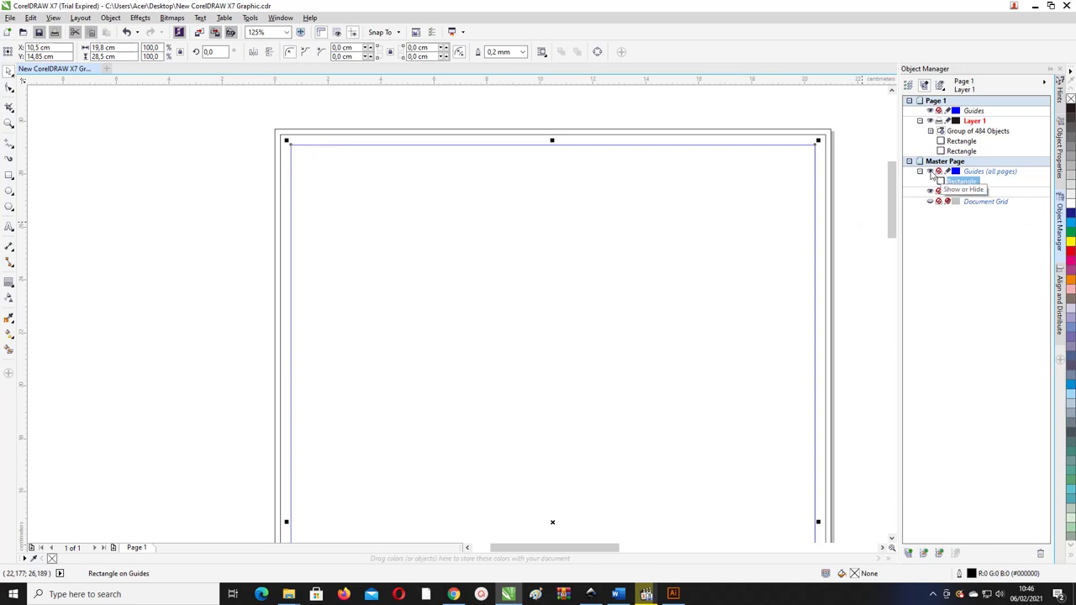
key("Escape")
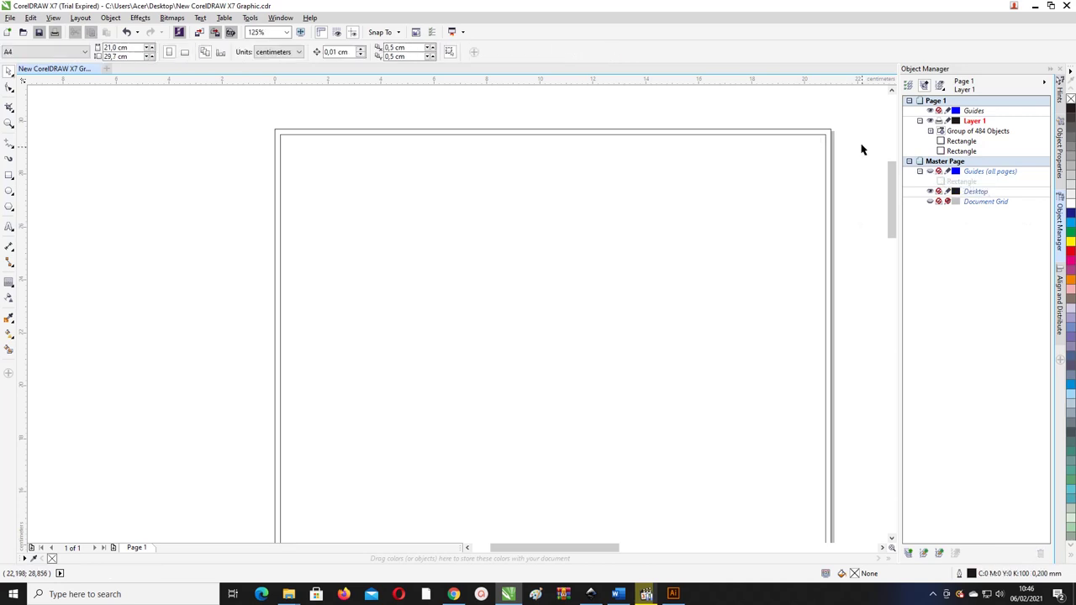
- Fill the outer page-sized rectangle with light gray
left_click(728, 132)
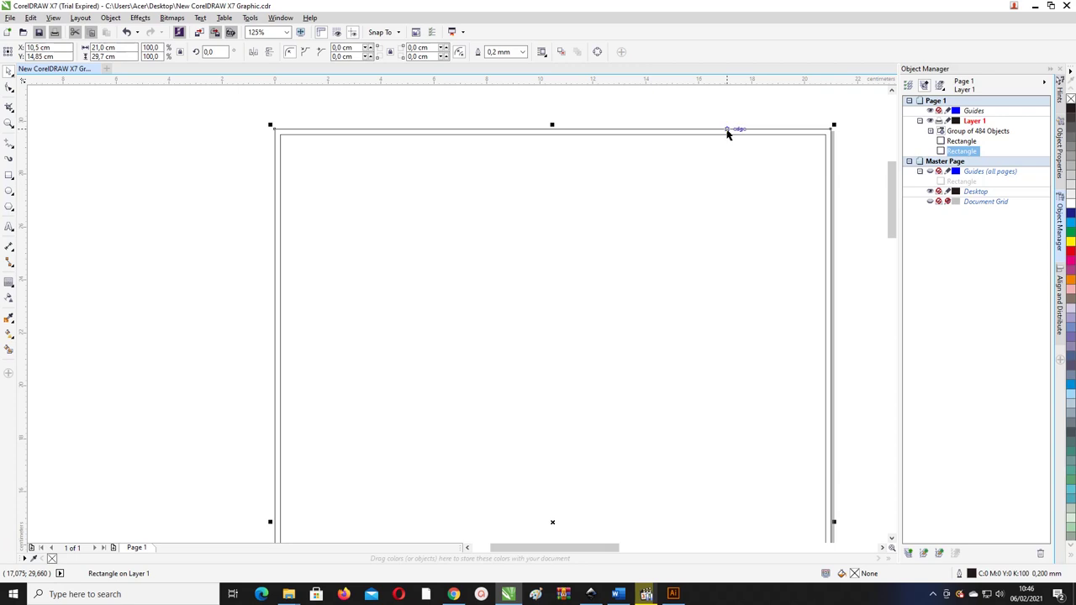
left_click(1071, 205)
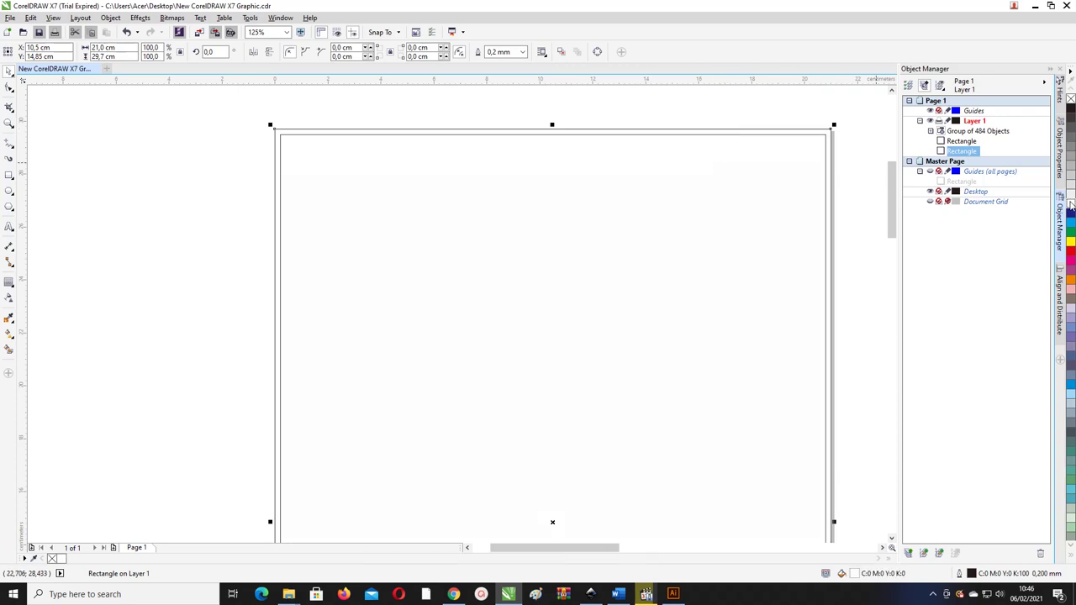
left_click(1071, 193)
left_click(872, 130)
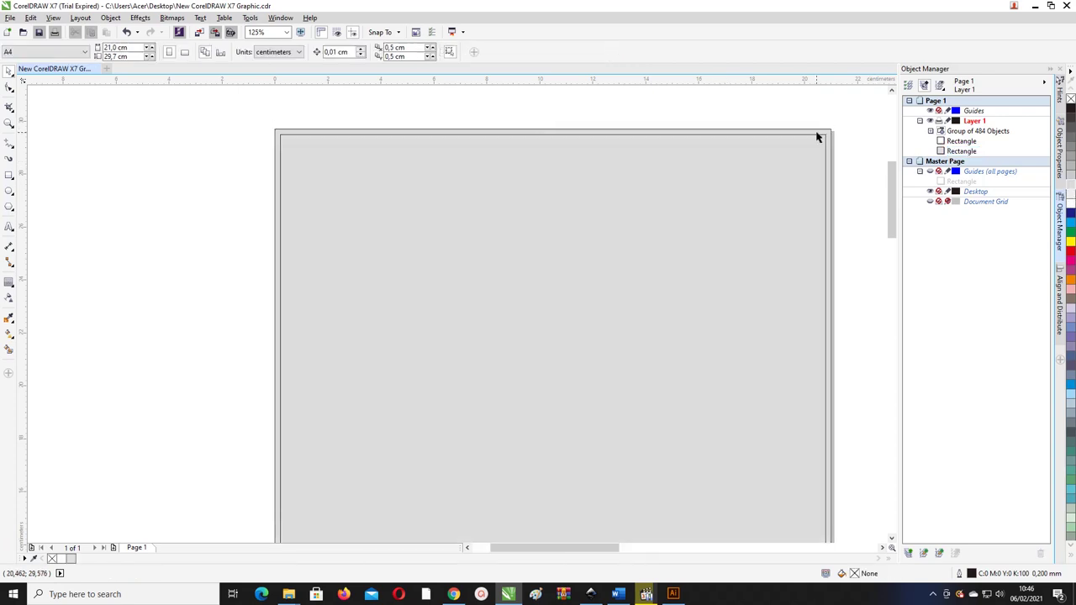
- Fill the inner rectangle with white so that only a gray border frames the page
left_click(815, 140)
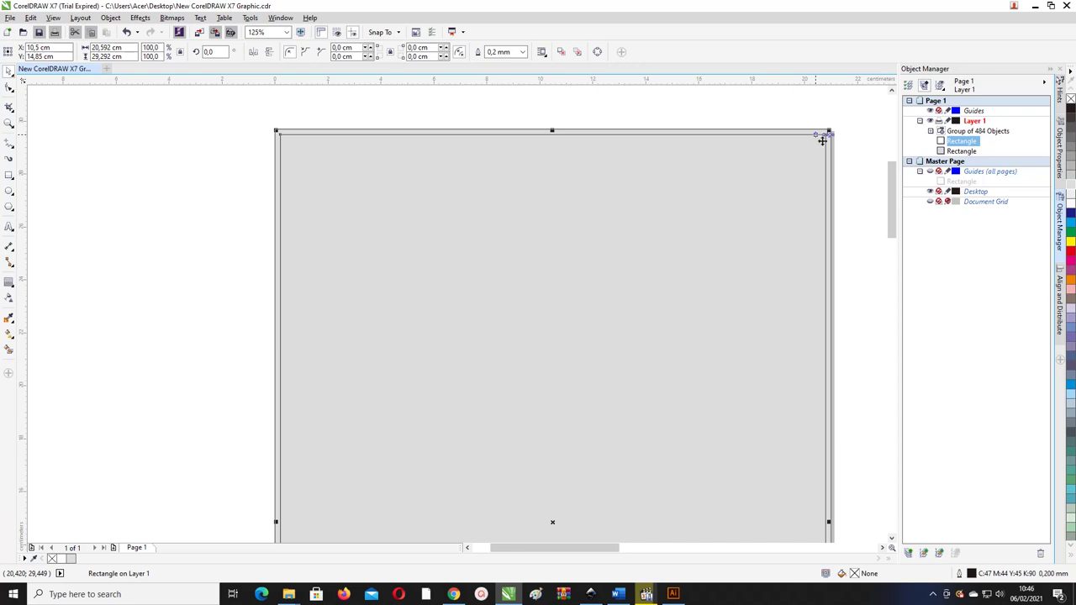
left_click(1070, 205)
left_click(723, 117)
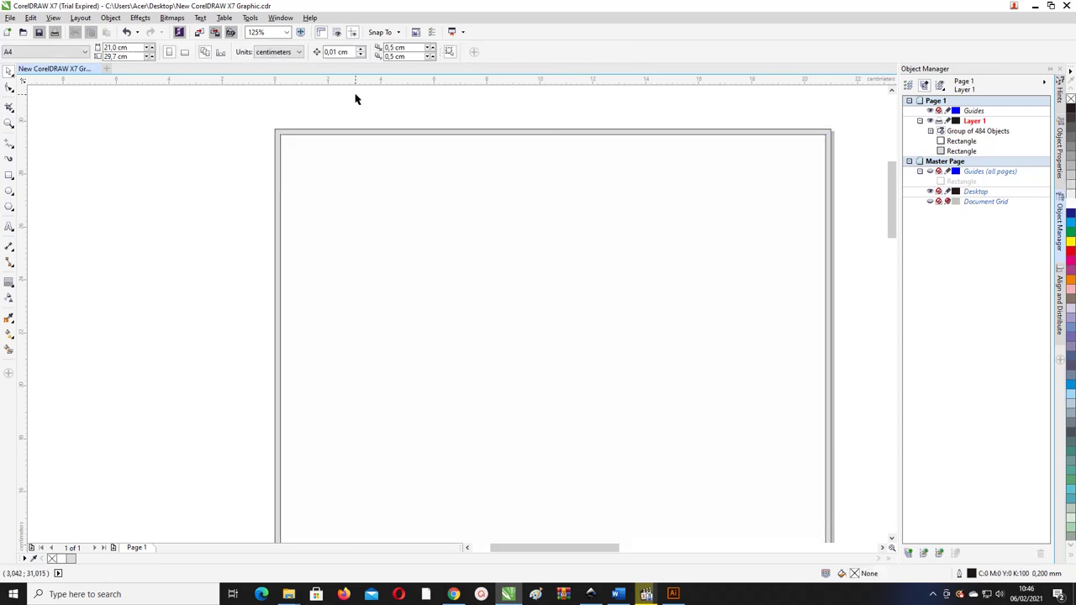
- Remove the outline from all objects on the page, then deselect them
key("ctrl+a")
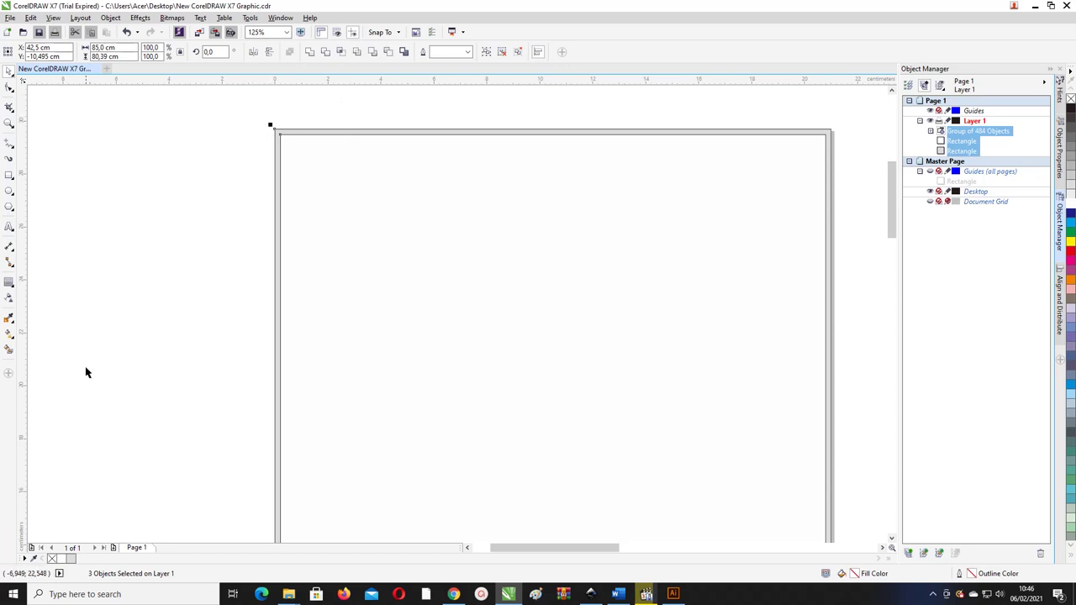
left_click(52, 560)
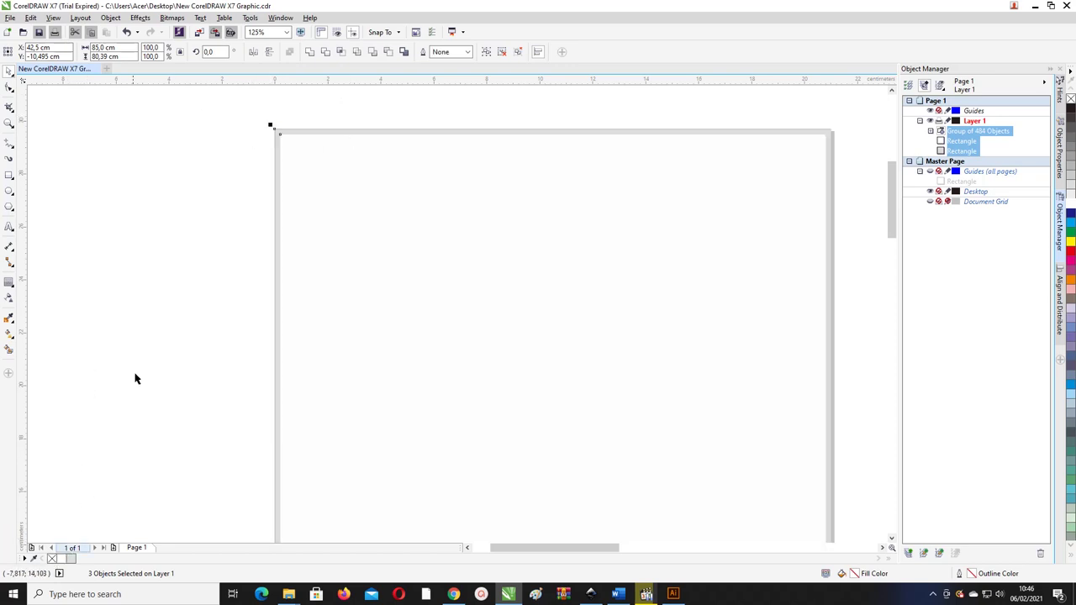
left_click(146, 358)
left_click(291, 53)
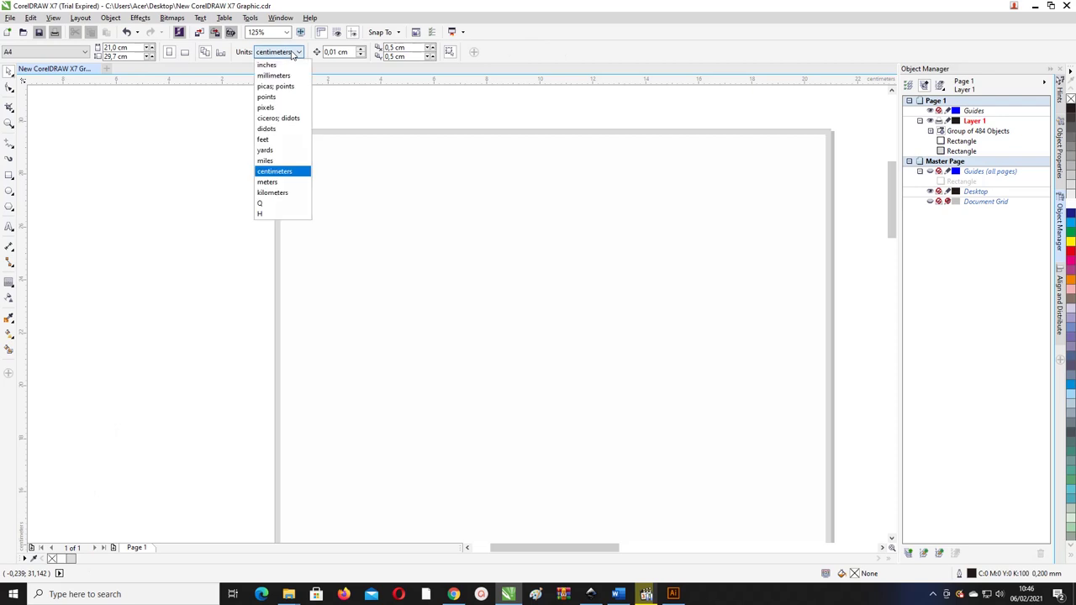
left_click(287, 34)
left_click(287, 32)
left_click(271, 52)
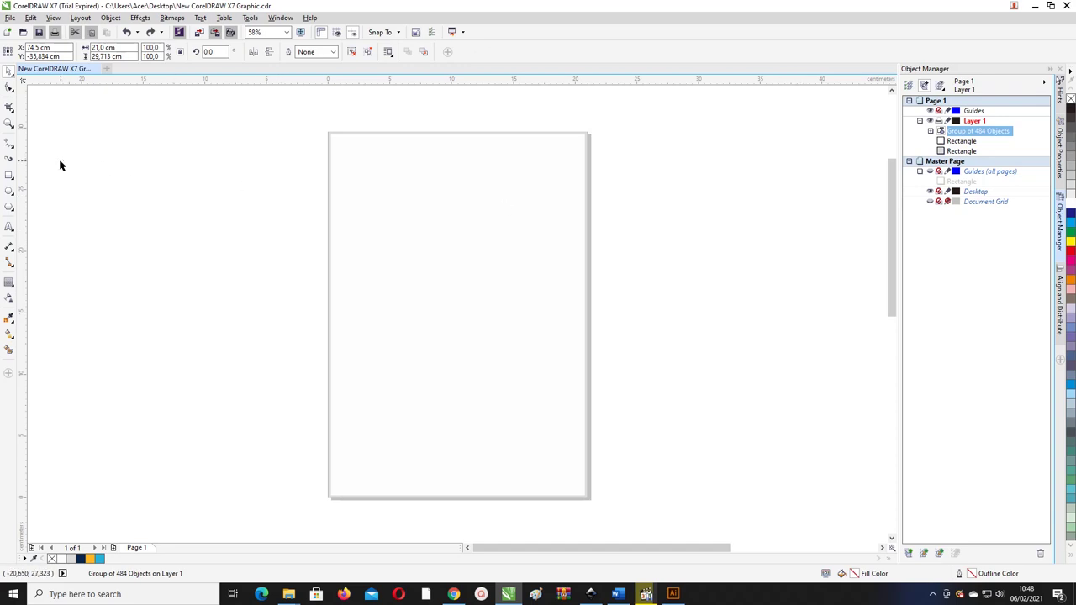
- Draw a four-sided polygon about 12.8 cm wide on the desktop left of the page, then move it closer to the page
left_click(8, 207)
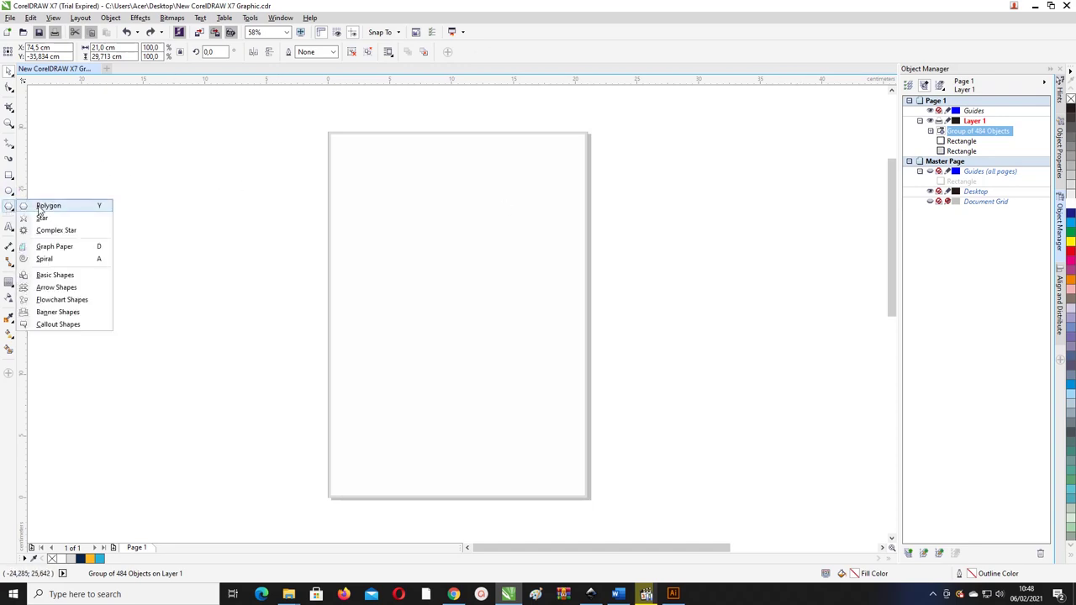
left_click(42, 206)
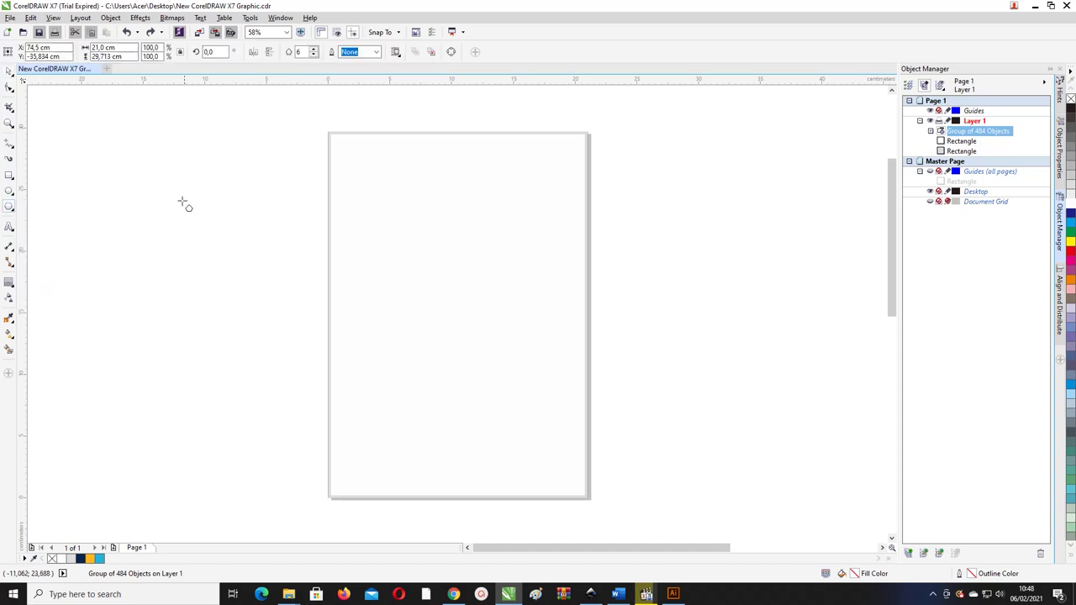
left_click(300, 52)
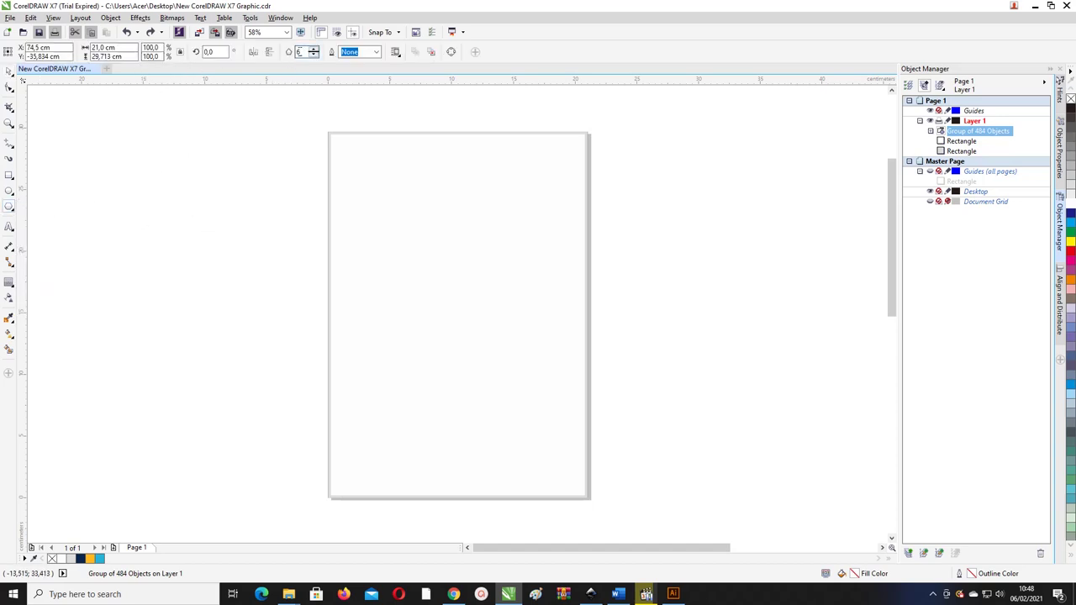
left_click(313, 55)
left_click_drag(161, 175, 243, 221)
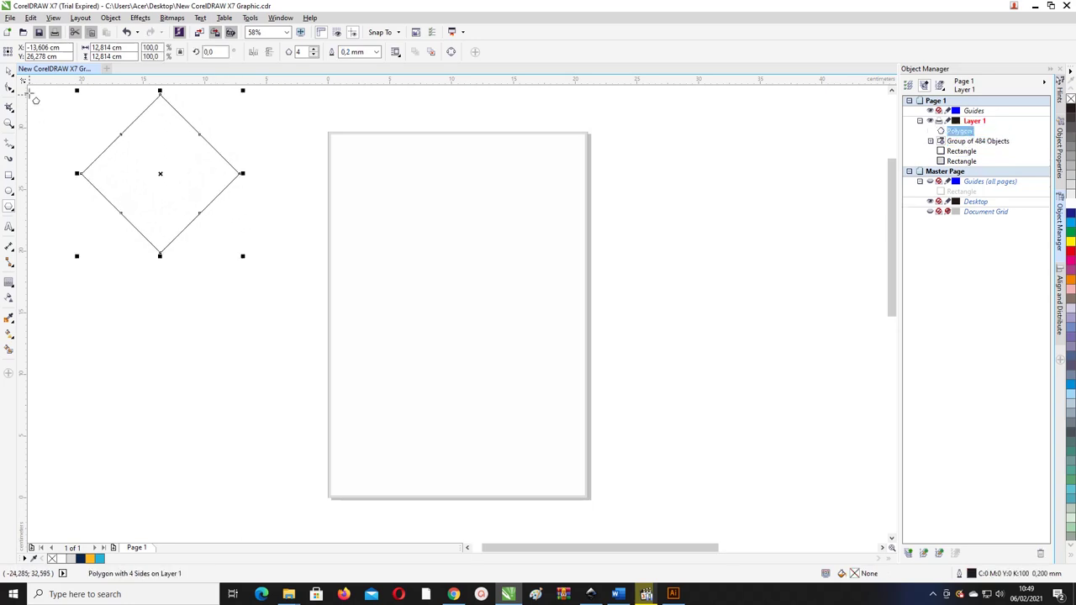
left_click(10, 72)
left_click_drag(194, 124, 204, 173)
- Try to round the diamond's sides by pulling the upper-right mid-side node outward and making it smooth
key("z")
left_click_drag(63, 117, 357, 325)
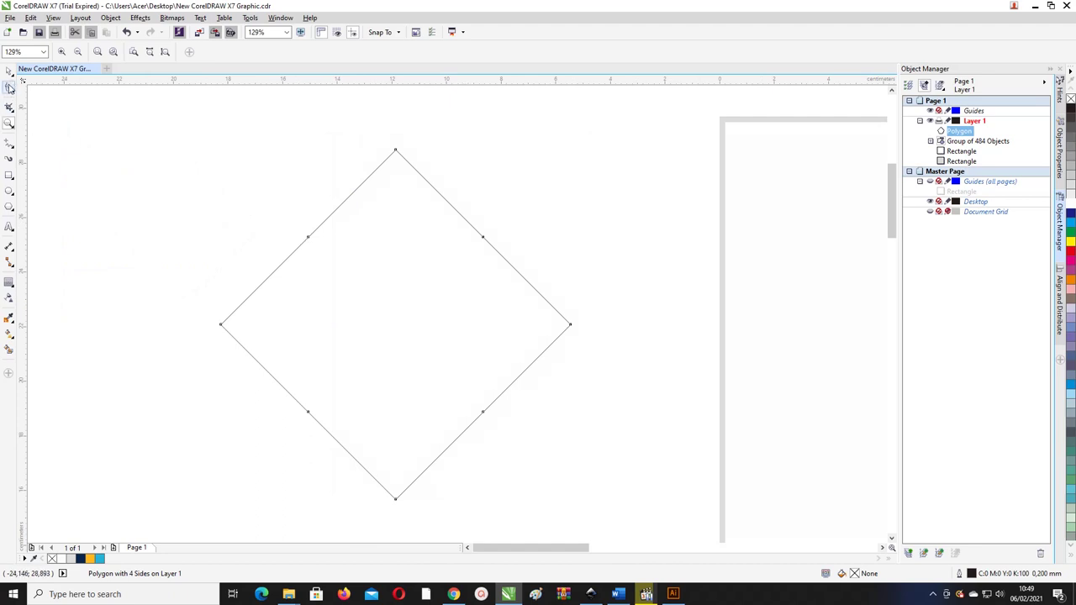
key("F10")
scroll(206, 173, "right", 4)
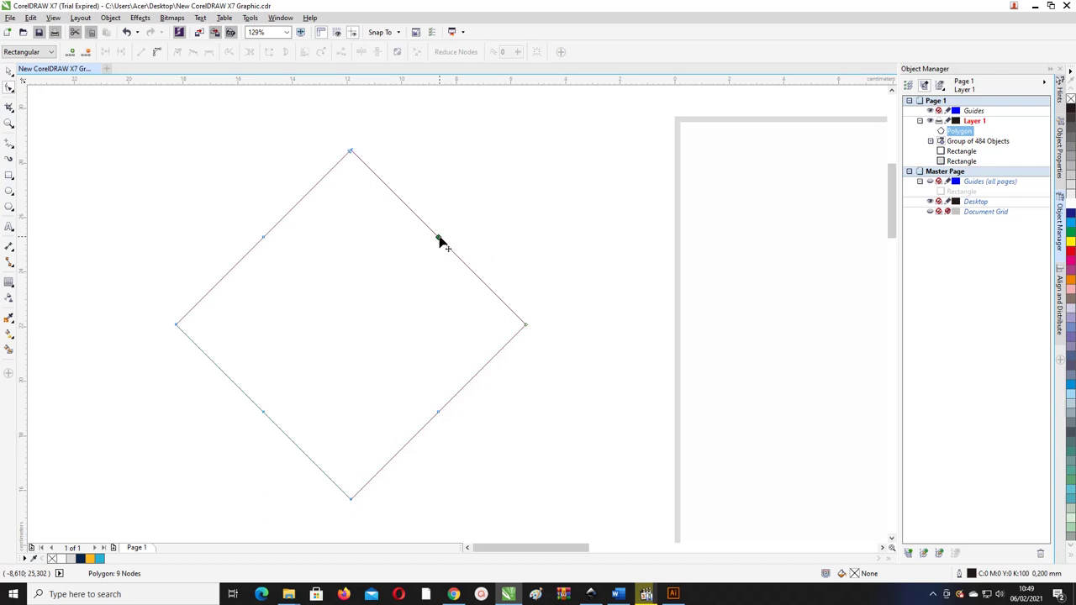
left_click_drag(438, 238, 458, 230)
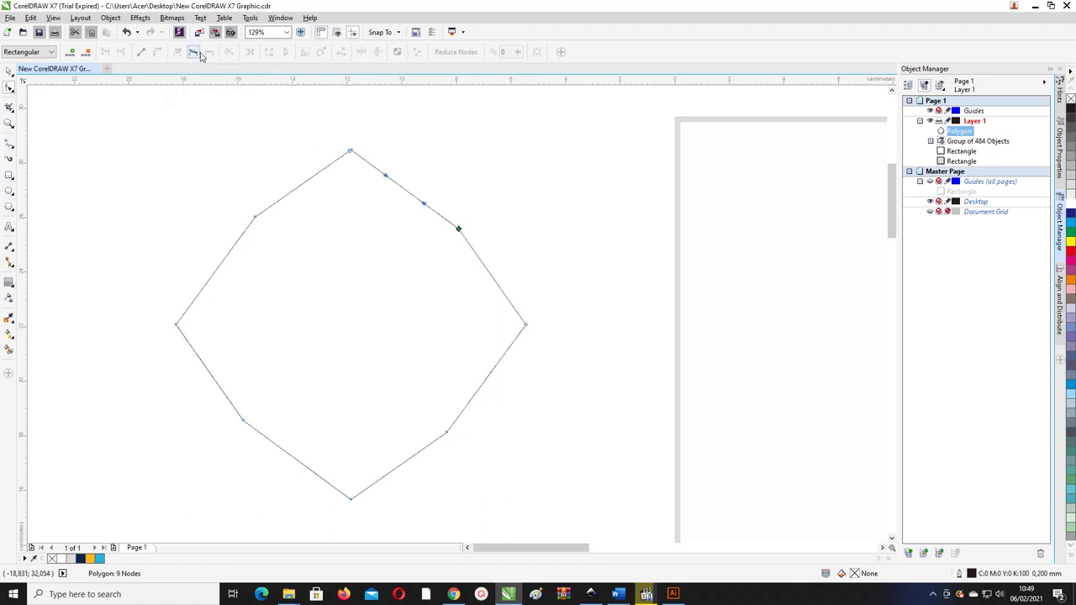
left_click(194, 55)
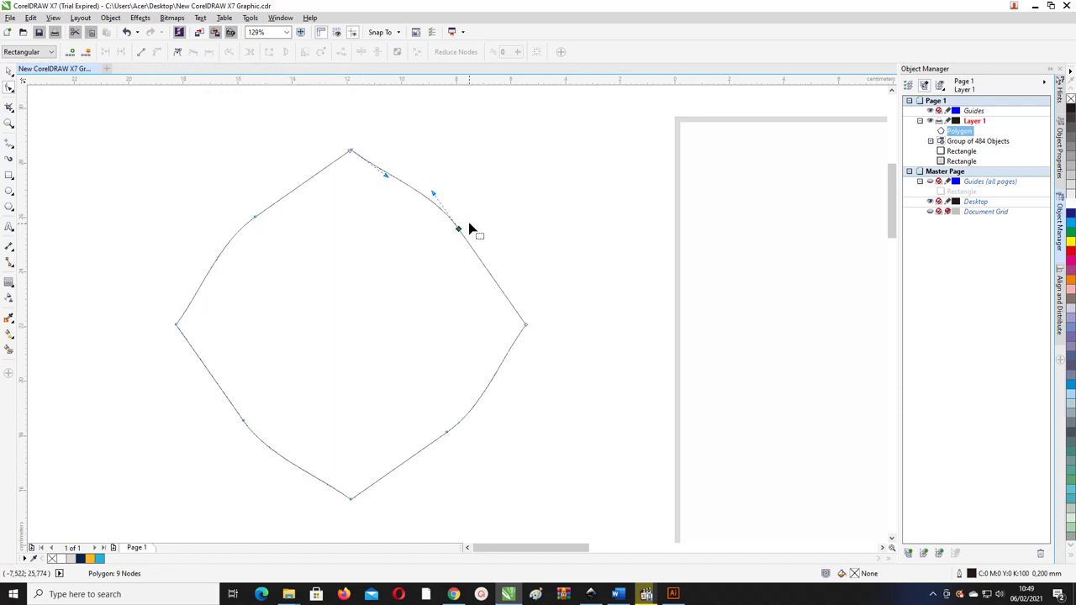
left_click(352, 152)
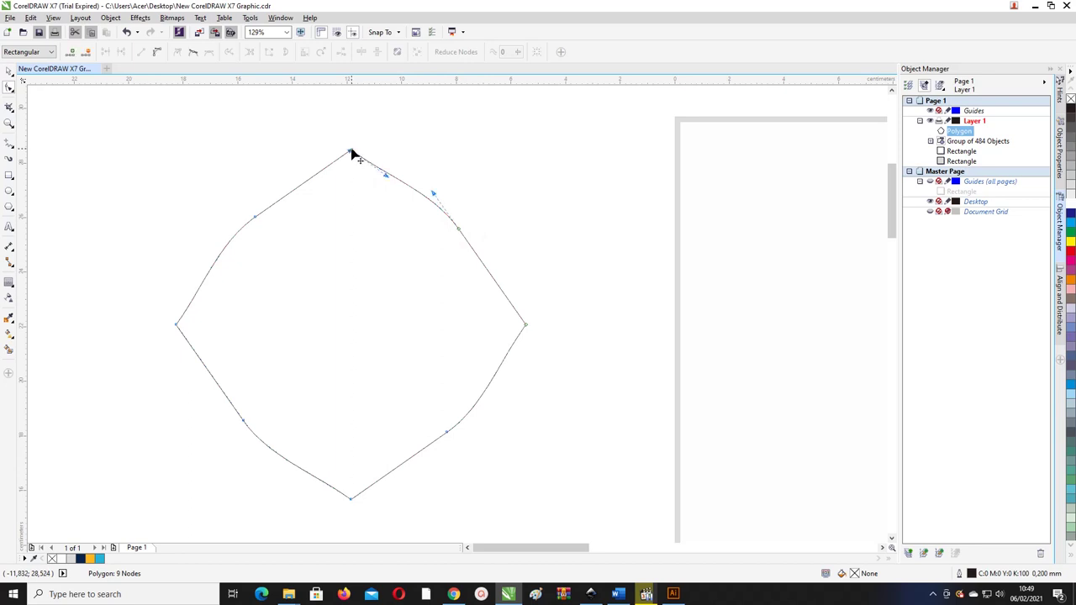
left_click(458, 228)
left_click(194, 52)
left_click(524, 326)
scroll(504, 316, "right", 1)
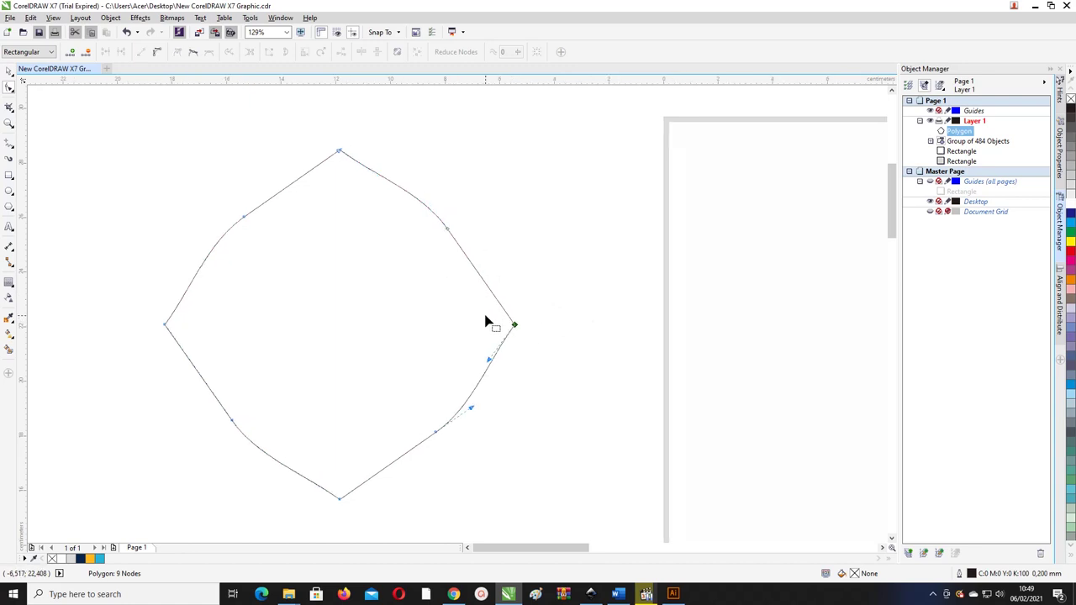
- Undo the node edits to restore the straight-sided diamond
left_click(244, 217)
left_click_drag(244, 218, 238, 210)
key("ctrl+z")
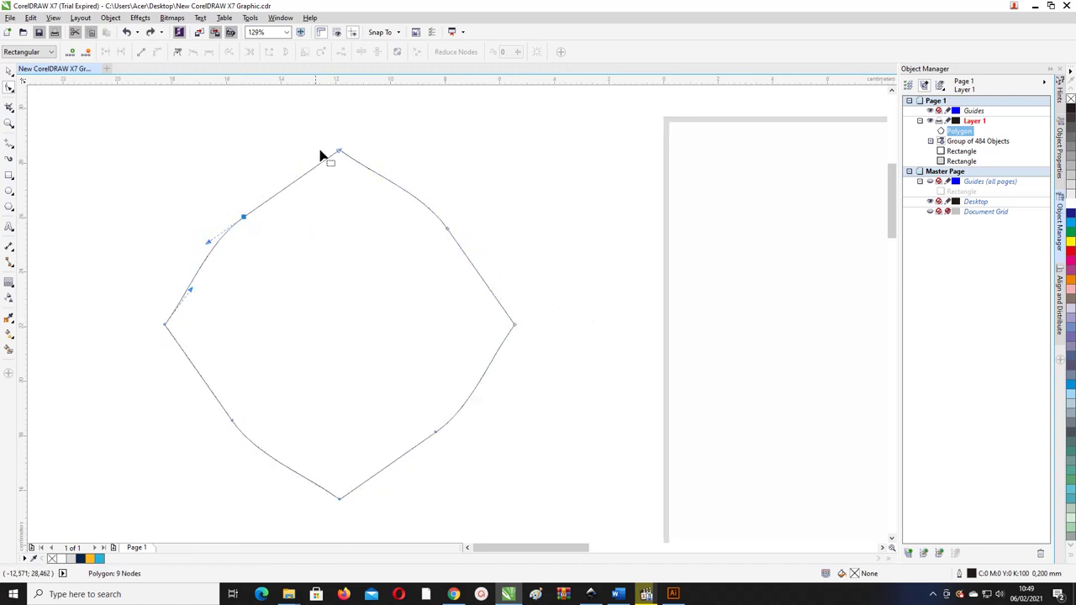
key("ctrl+z")
key("ctrl+z")
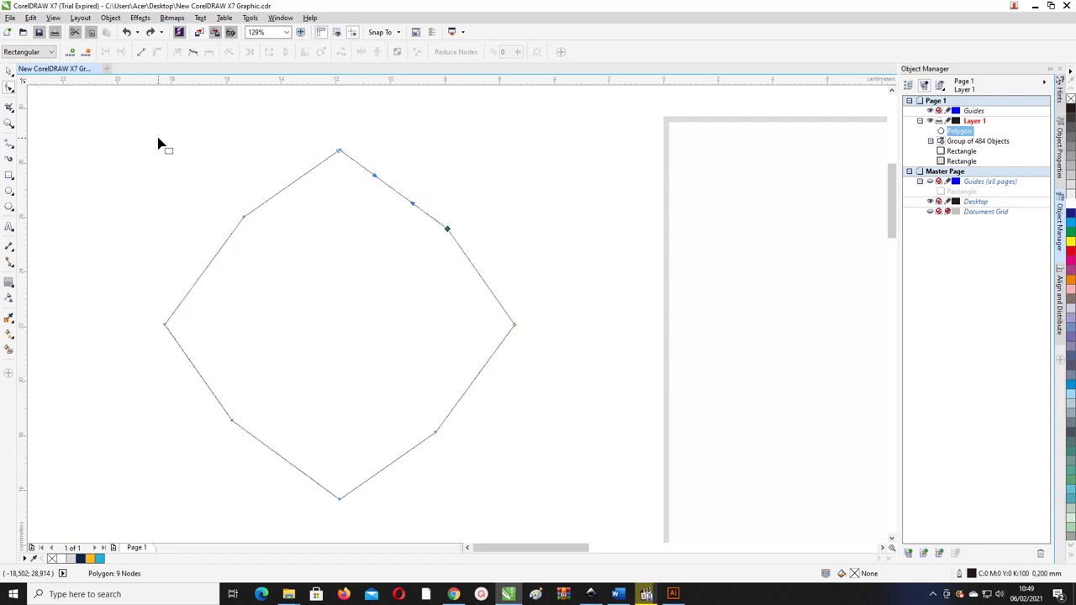
key("ctrl+z")
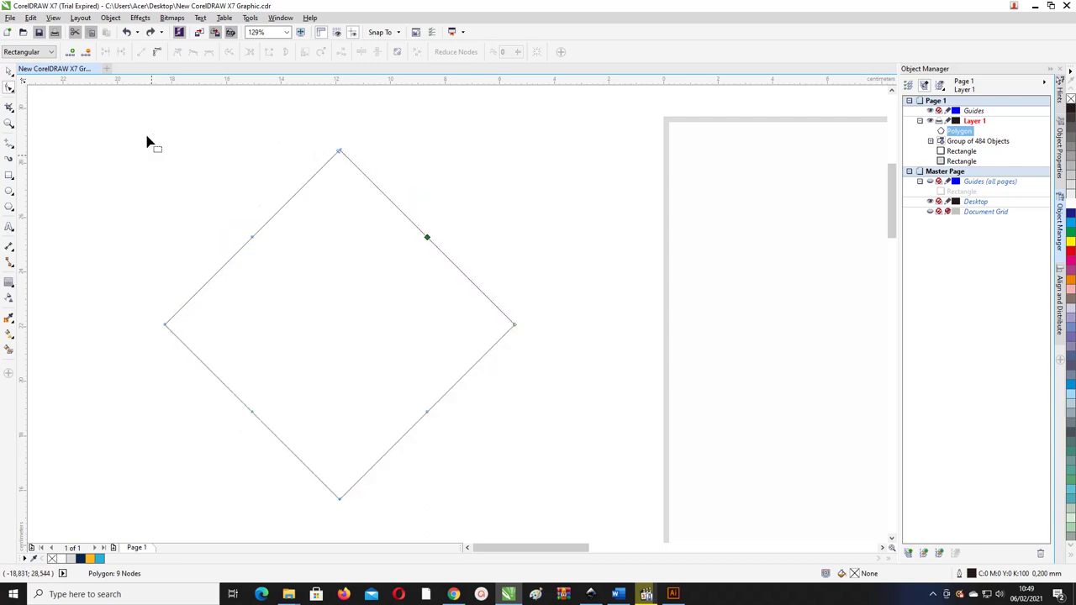
- Convert the diamond's sides to curves and make all of its nodes symmetrical
key("ctrl+a")
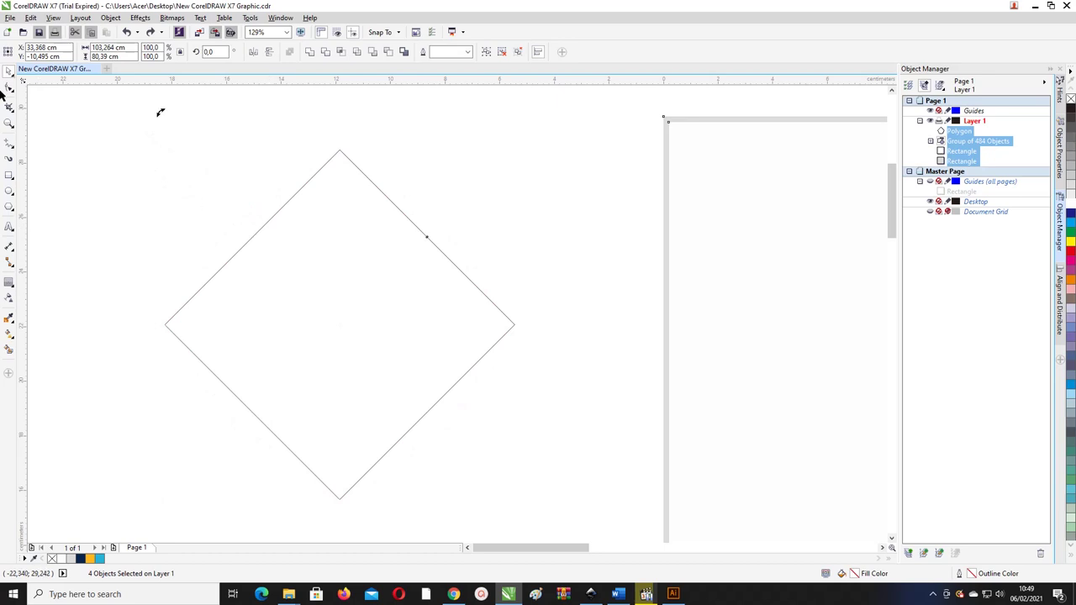
key("Escape")
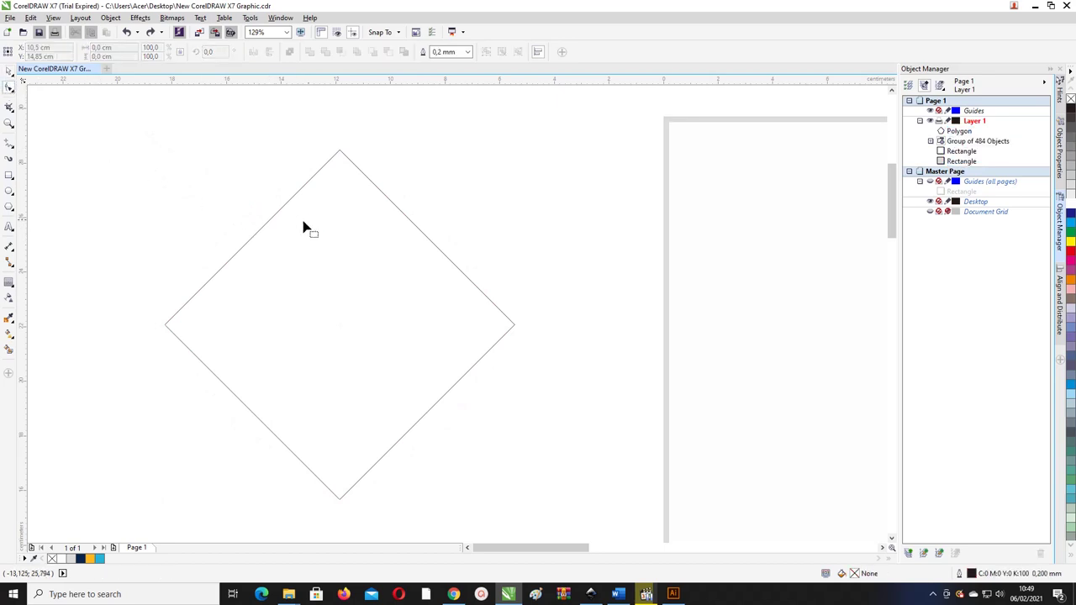
left_click(290, 202)
left_click_drag(136, 125, 581, 519)
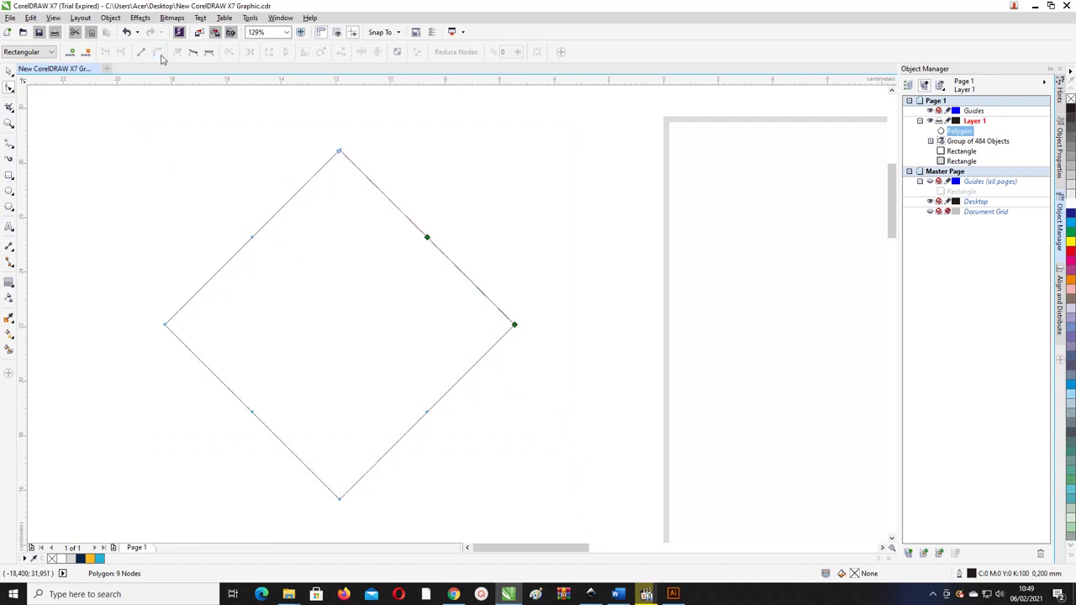
left_click(209, 52)
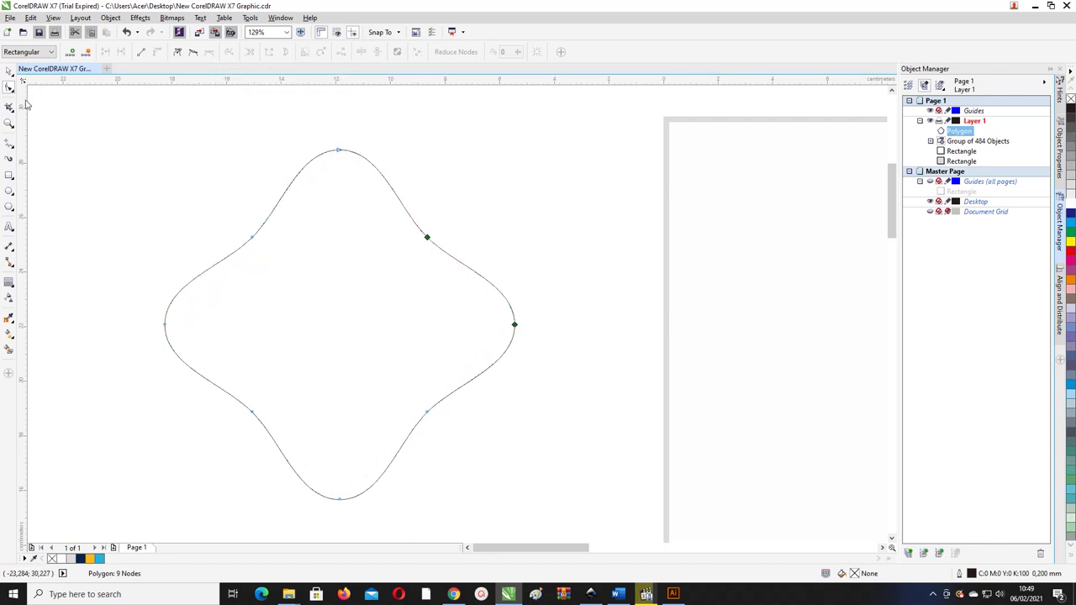
- Delete the mid-side nodes of the curved polygon so that only the four corner nodes are left
left_click(10, 107)
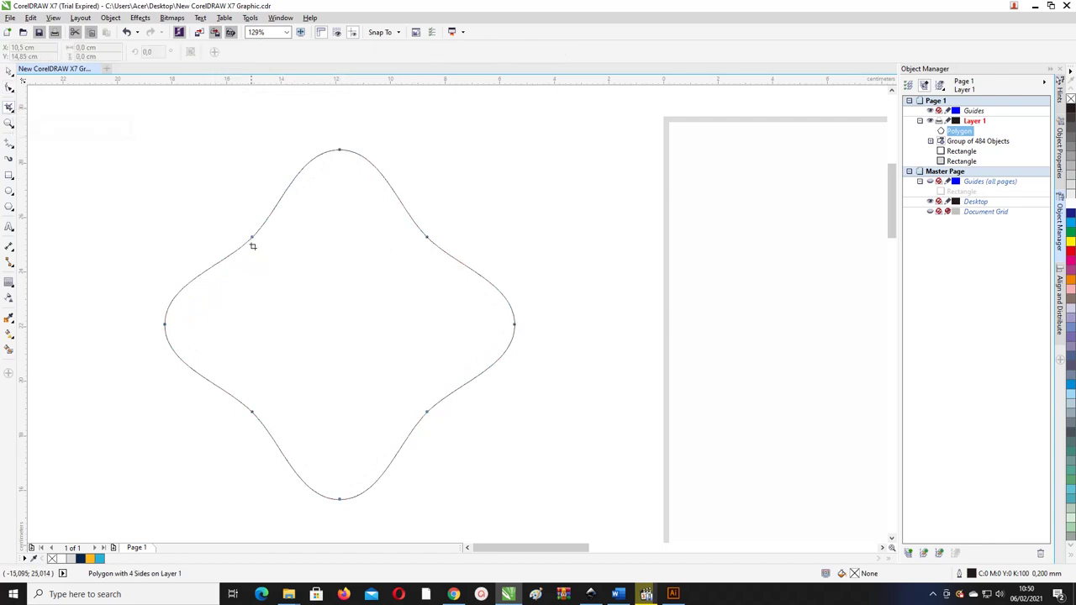
left_click(9, 87)
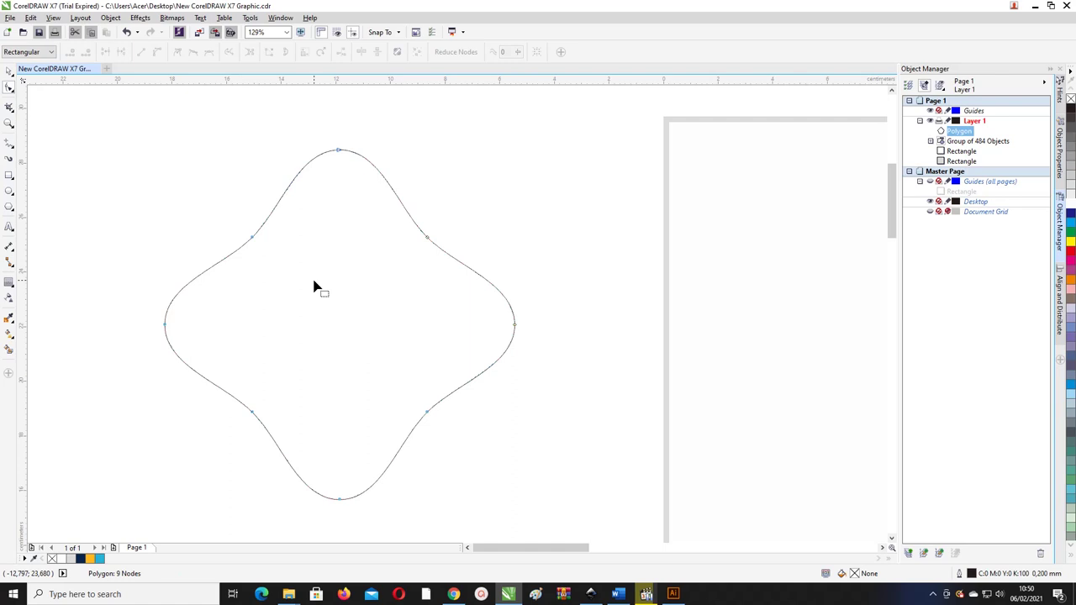
left_click(253, 238)
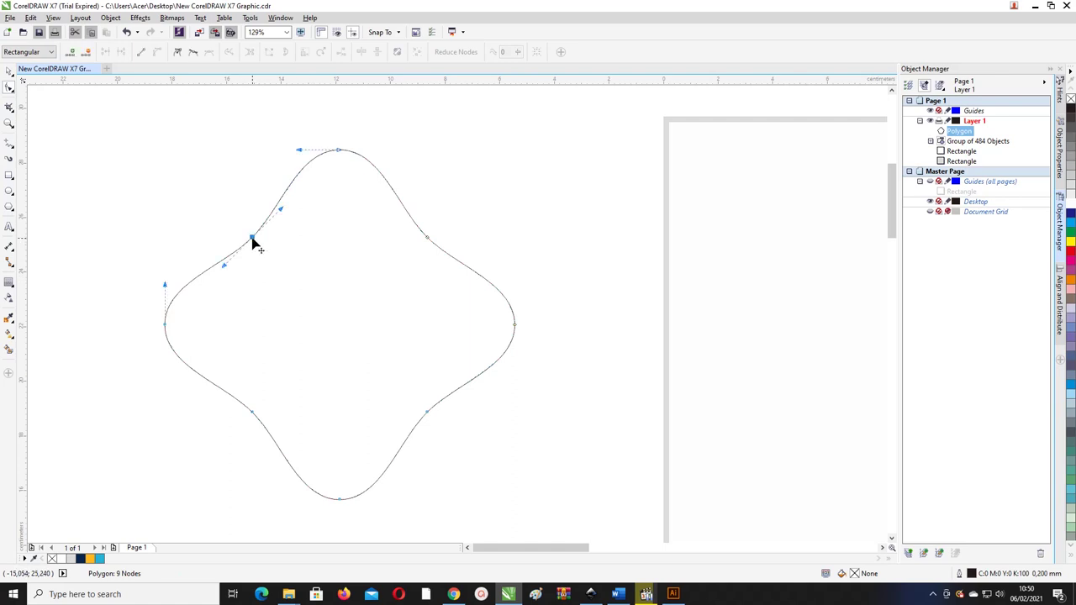
left_click(86, 53)
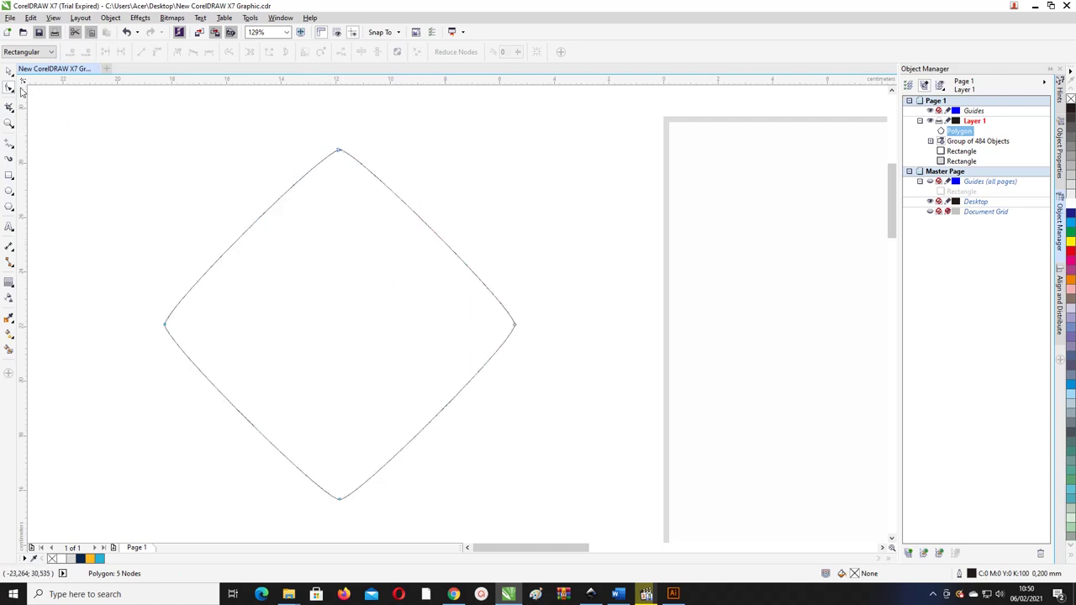
- Make the polygon's top node symmetrical and lengthen its handles to round all four corners evenly, then deselect the shape
left_click(339, 151)
left_click_drag(356, 153, 372, 154)
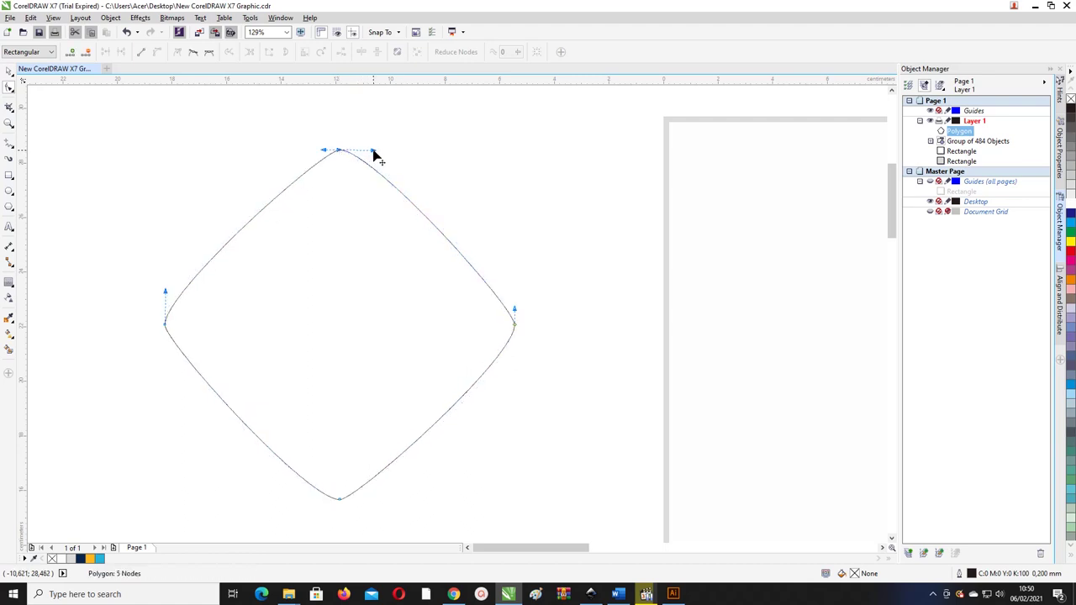
key("ctrl+z")
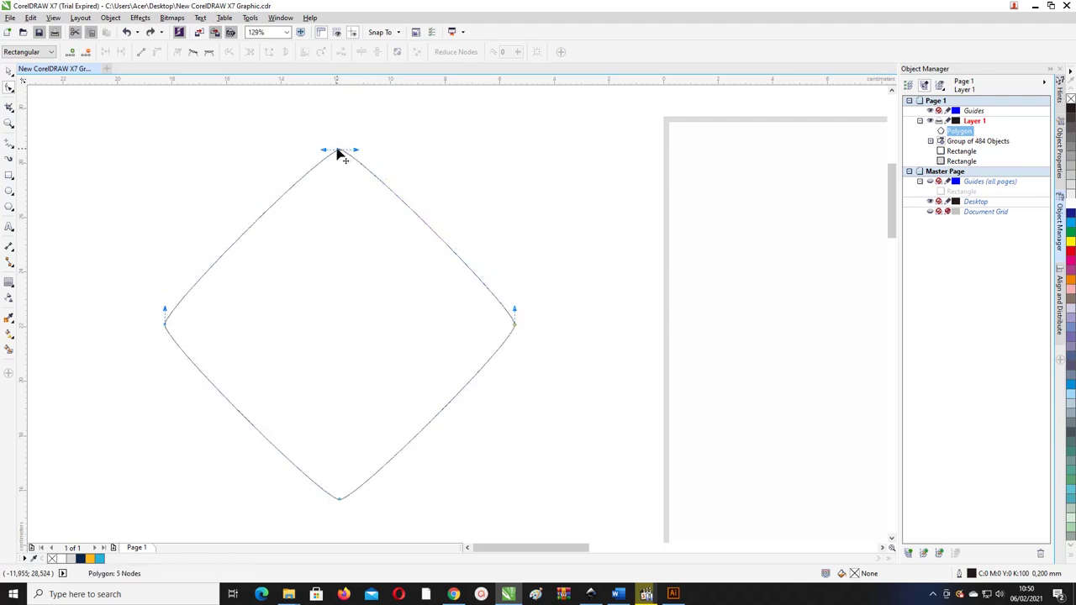
left_click(209, 52)
left_click_drag(356, 151, 393, 149)
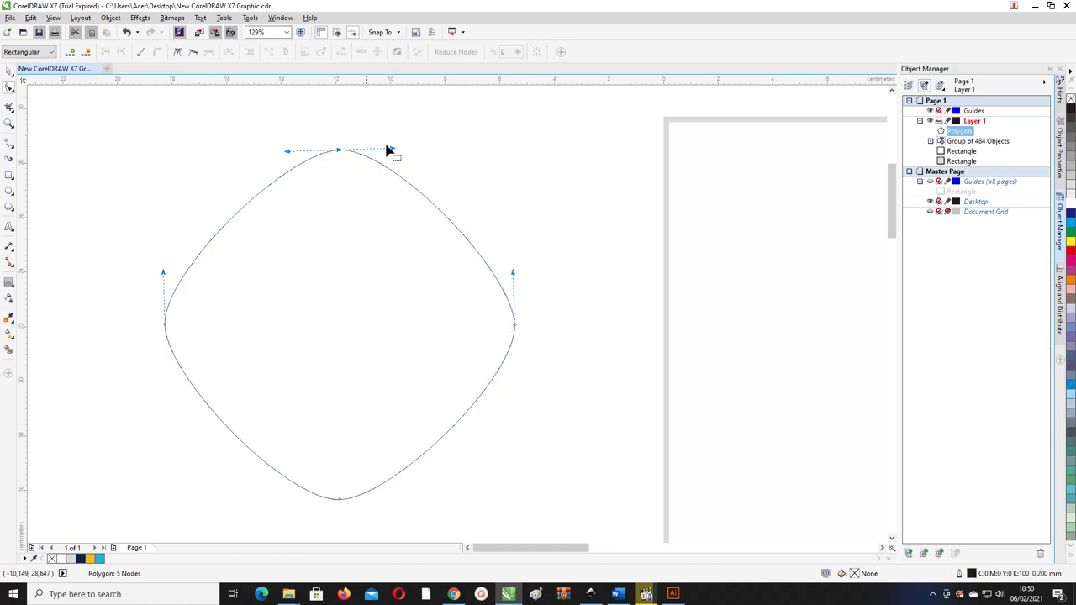
left_click(8, 71)
left_click(115, 137)
- Enlarge the rounded diamond to about 13.4 cm and move it onto the upper part of the page
scroll(148, 155, "right", 2)
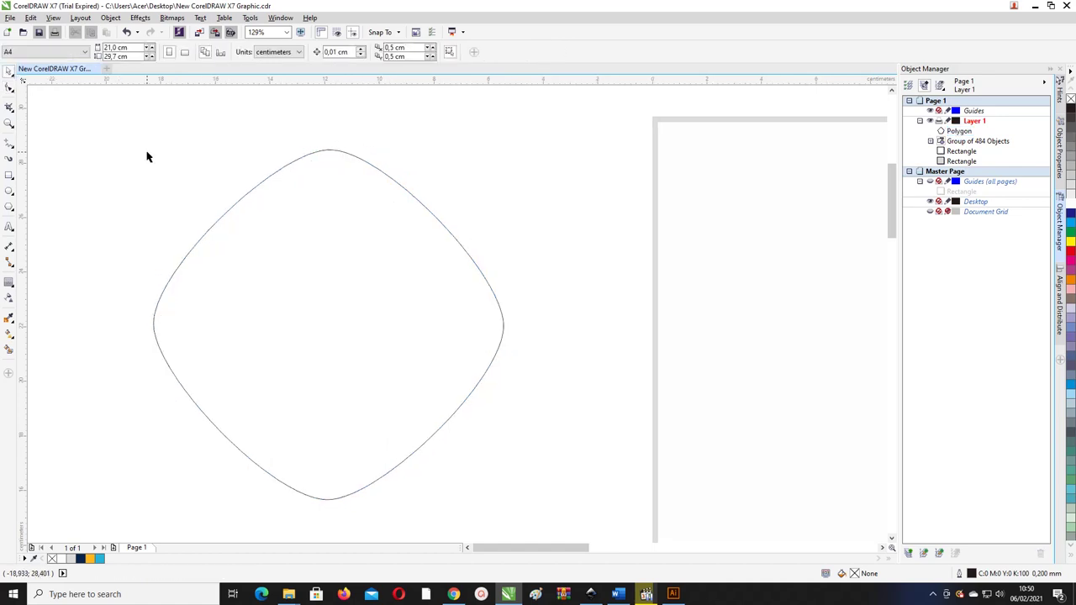
scroll(149, 156, "down", 2)
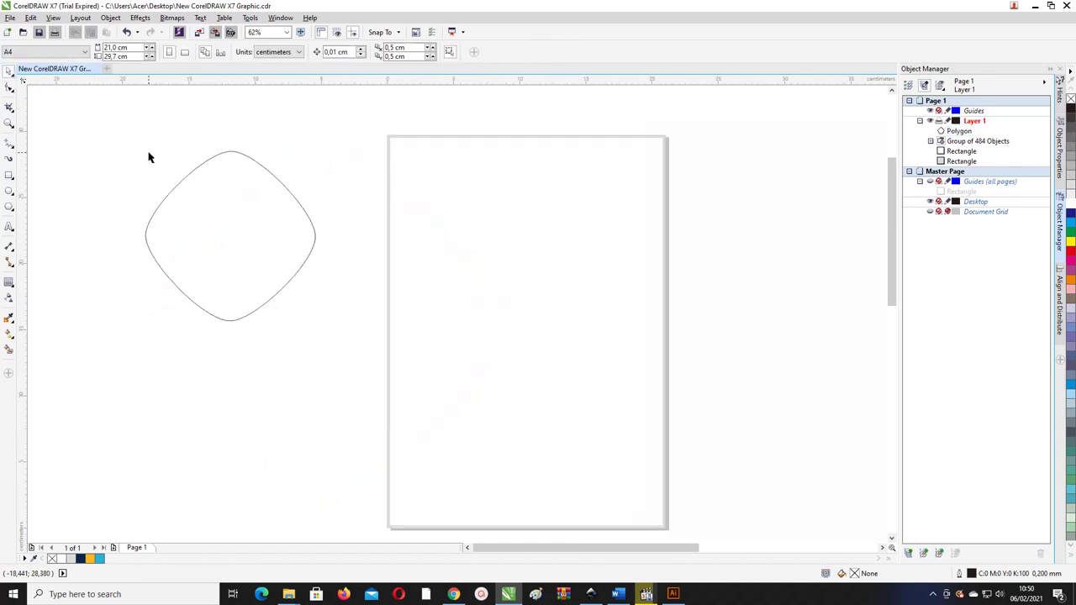
left_click(225, 159)
left_click_drag(318, 326, 325, 330)
left_click_drag(322, 211, 559, 202)
scroll(600, 274, "down", 1)
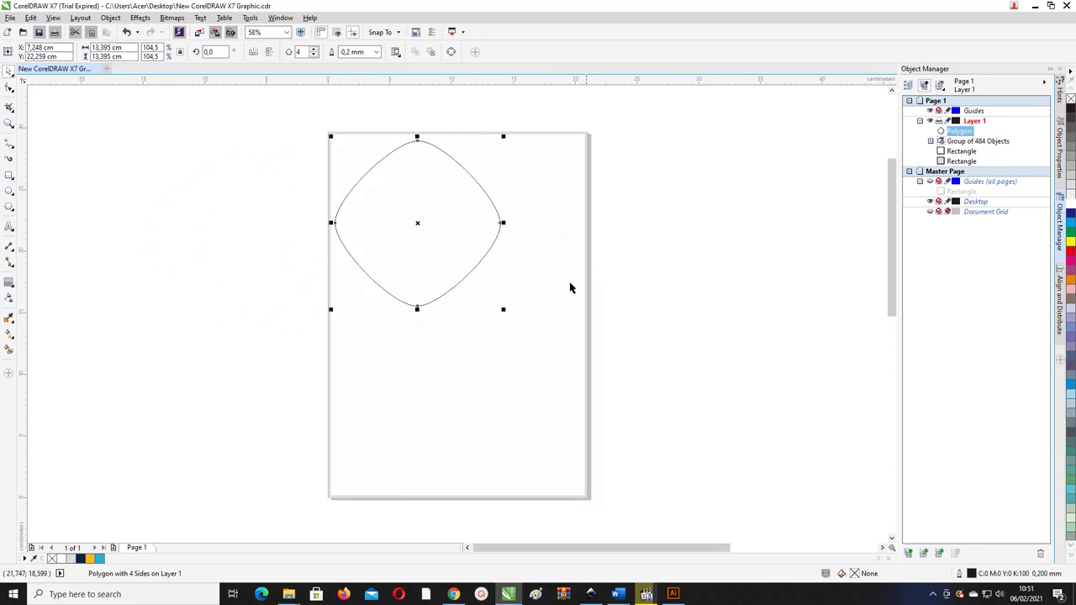
- Enlarge the rounded diamond to about 17.6 cm and shift it so that it overlaps the page's top and left edges
mouse_move(330, 312)
left_mouse_down()
mouse_move(315, 339)
mouse_move(317, 323)
left_mouse_up()
left_click_drag(518, 324, 529, 338)
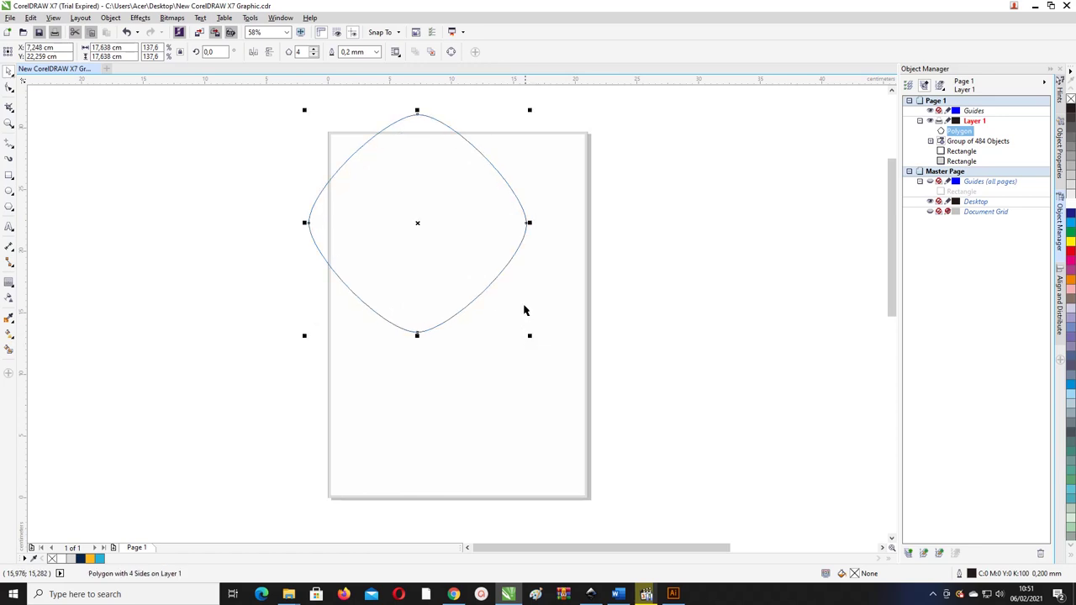
left_click_drag(500, 278, 506, 279)
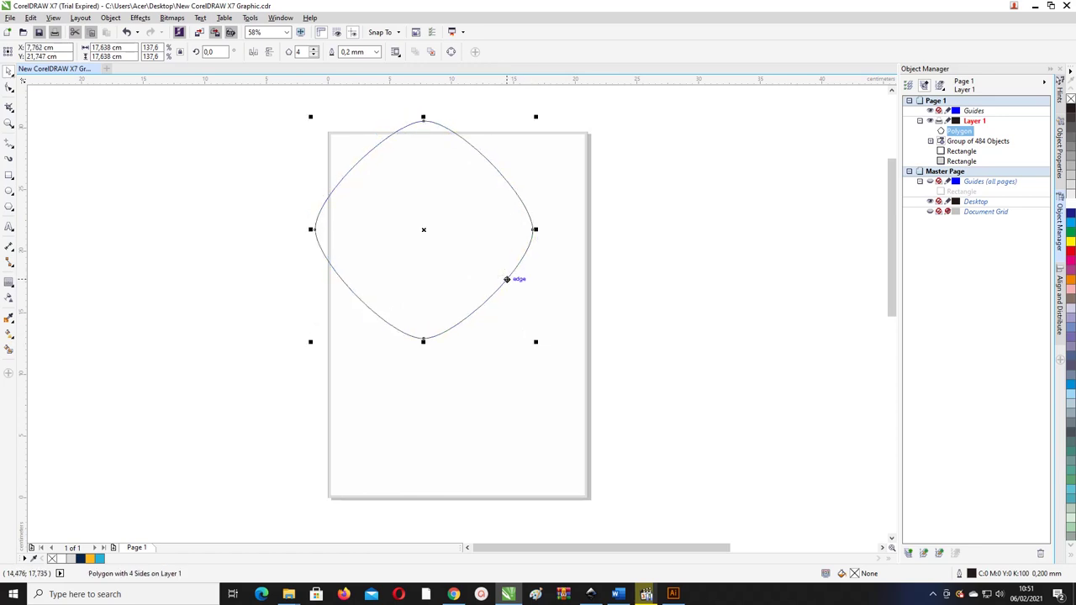
left_click(649, 218)
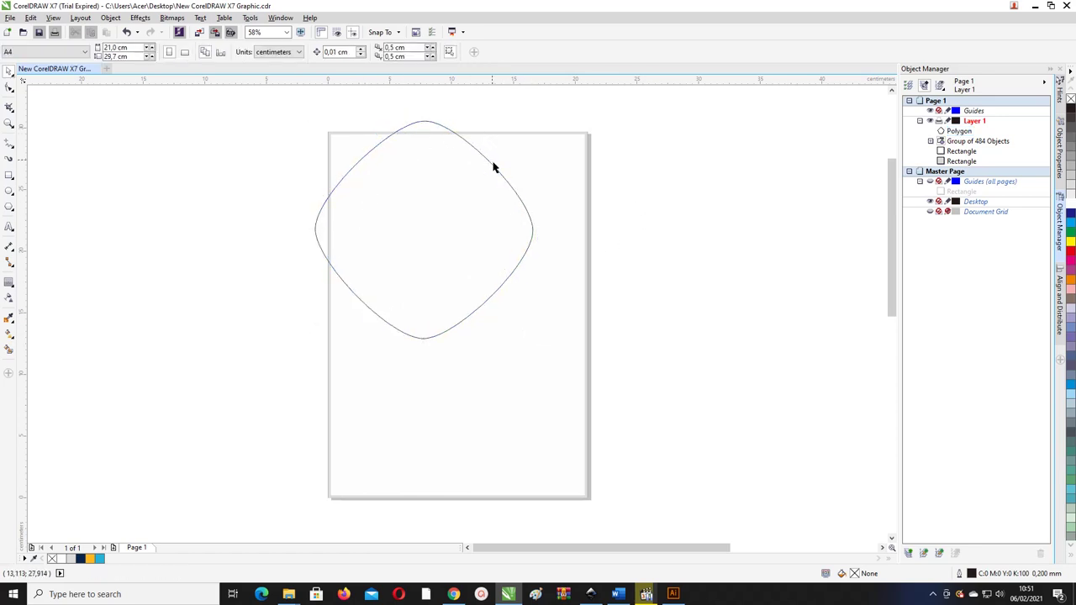
- Smart Fill the part of the rounded diamond inside the page border with gray (#CCCCCC) and a 0.2 mm black outline
left_click(9, 351)
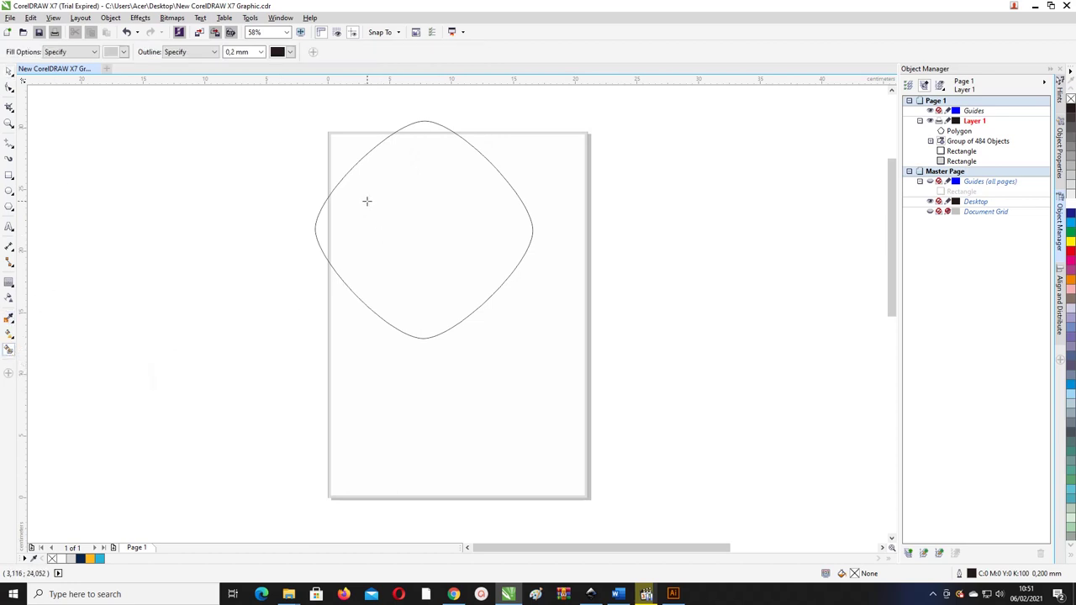
left_click(366, 201)
left_click(8, 71)
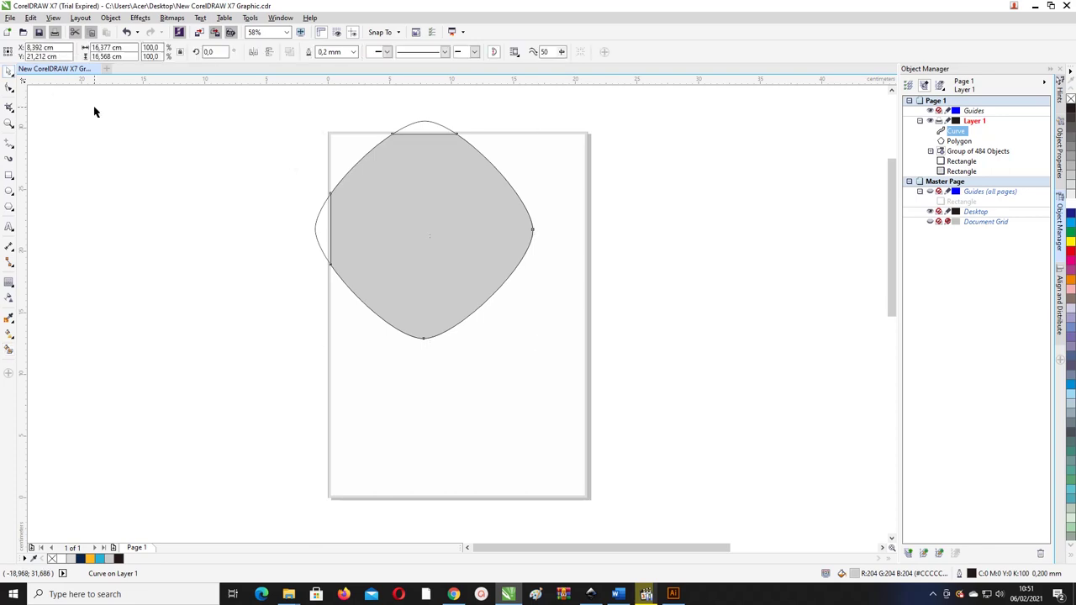
left_click(94, 111)
left_click(404, 135)
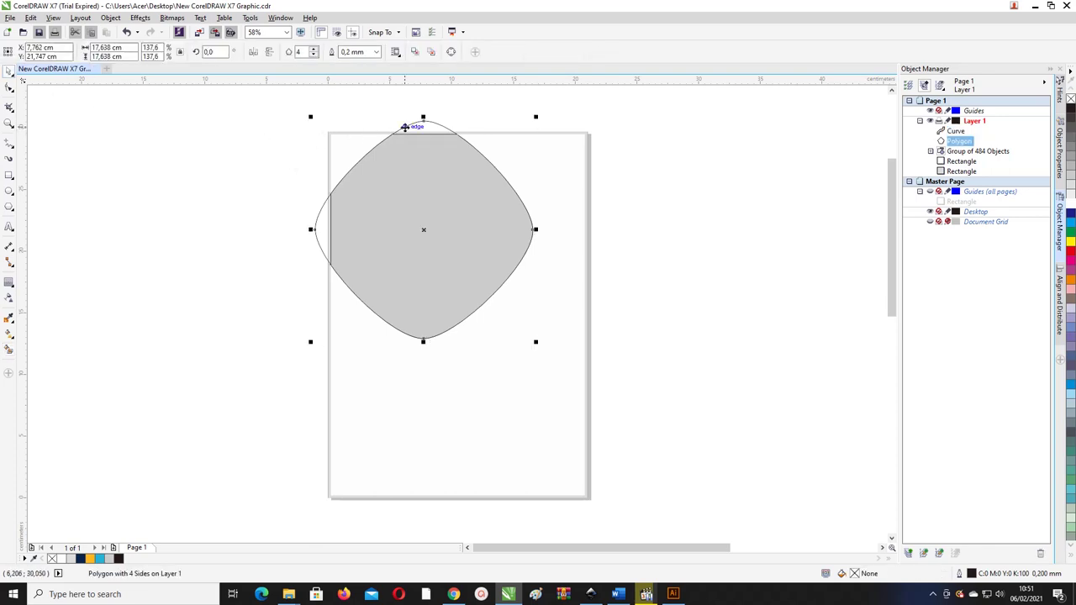
left_click_drag(404, 133, 760, 149)
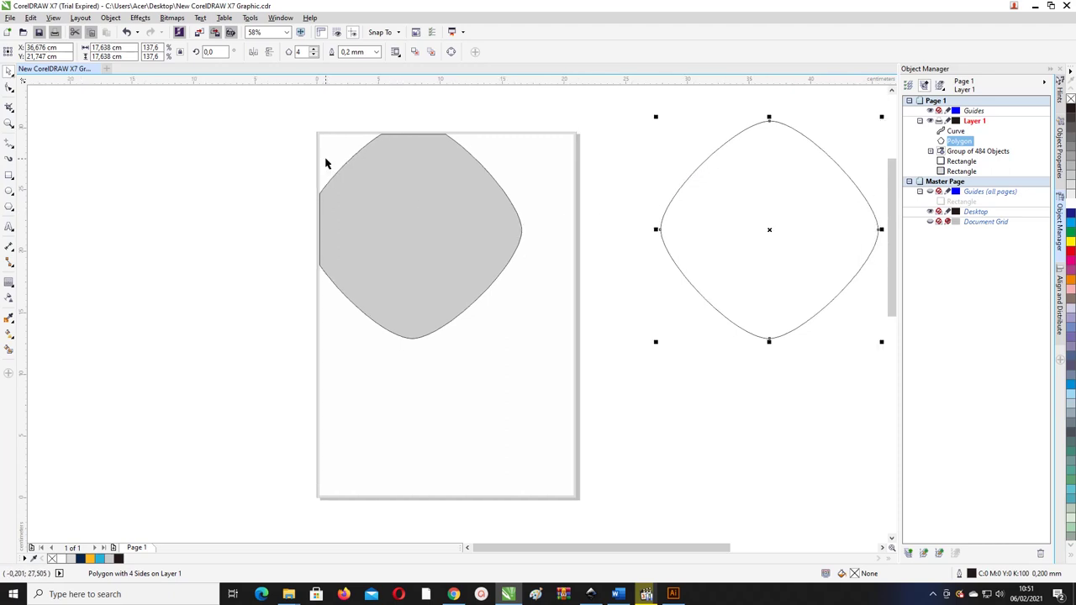
left_click(352, 180)
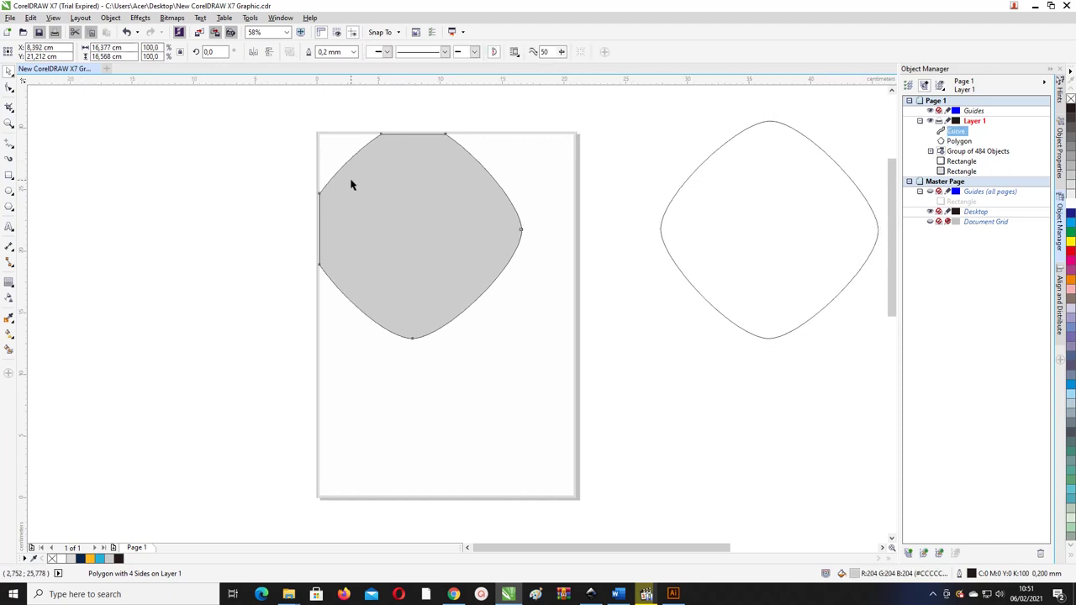
right_click(52, 559)
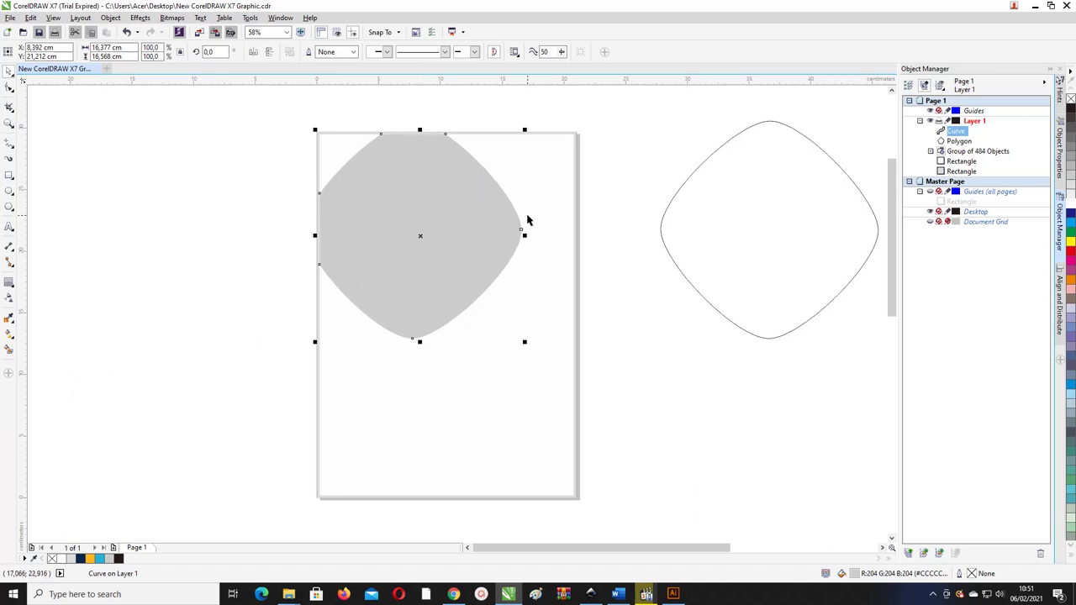
key("ctrl+z")
key("ctrl+z")
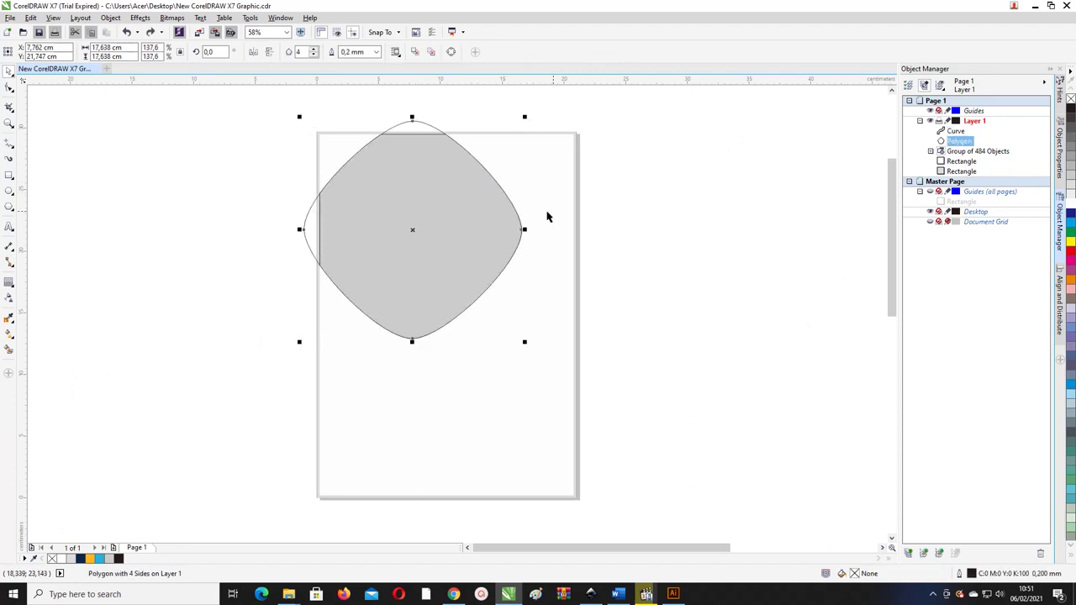
- Remove the outline from the gray shape trimmed to the page
left_click(636, 167)
left_click(431, 187)
left_click_drag(399, 230, 371, 232)
key("ctrl+z")
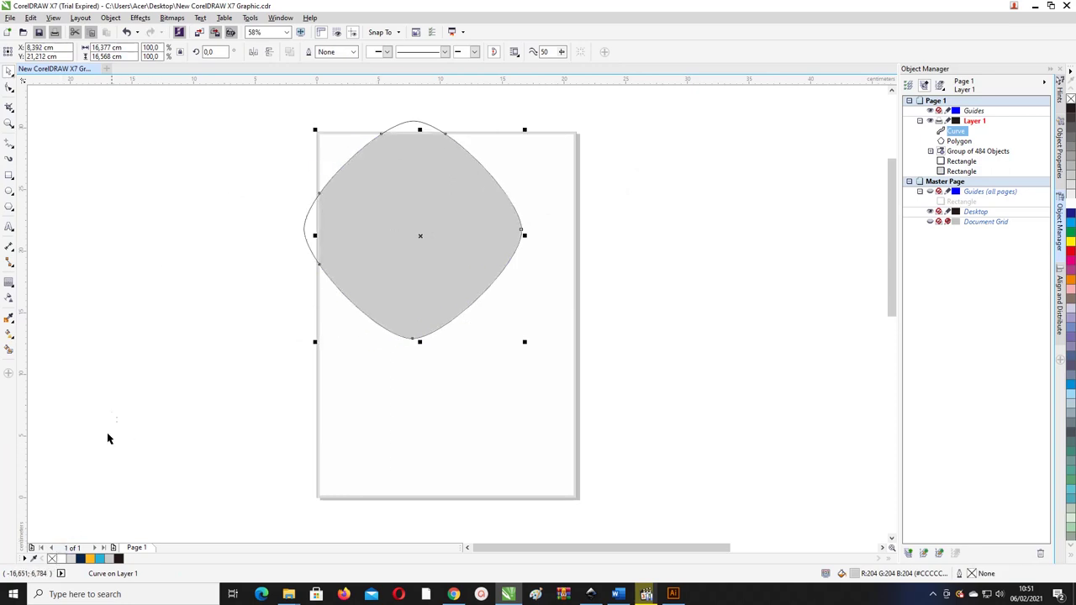
- Place a copy of the unfilled rounded diamond level with the original, beside the page's right edge, and deselect it
left_click(258, 313)
left_click_drag(303, 229, 606, 229)
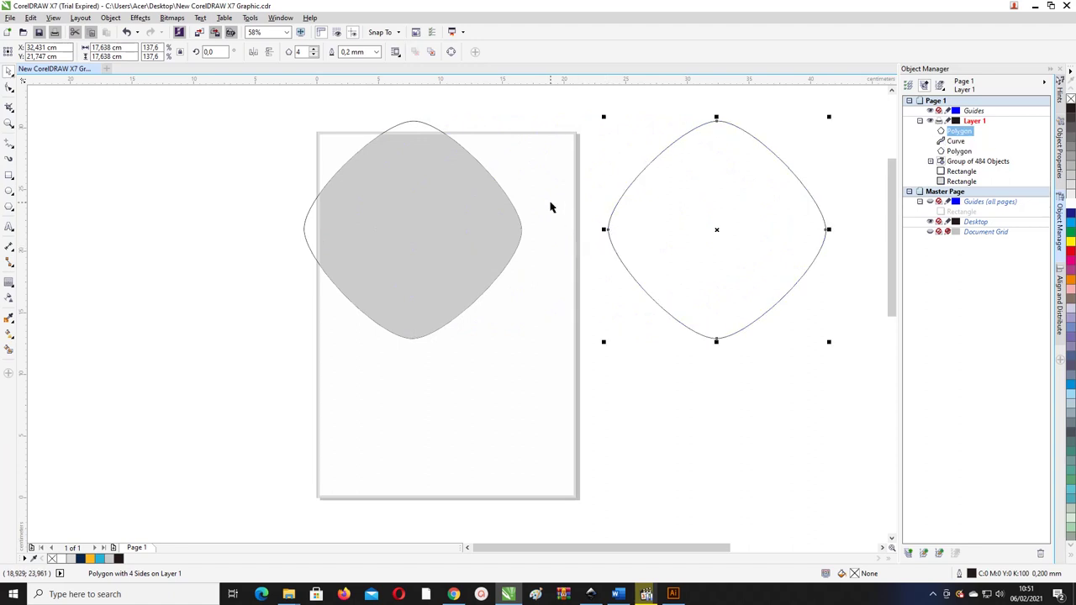
left_click(596, 151)
- Fill the inner page rectangle with dark blue (#0B264B) and the trimmed diamond shape with white
left_click(572, 149)
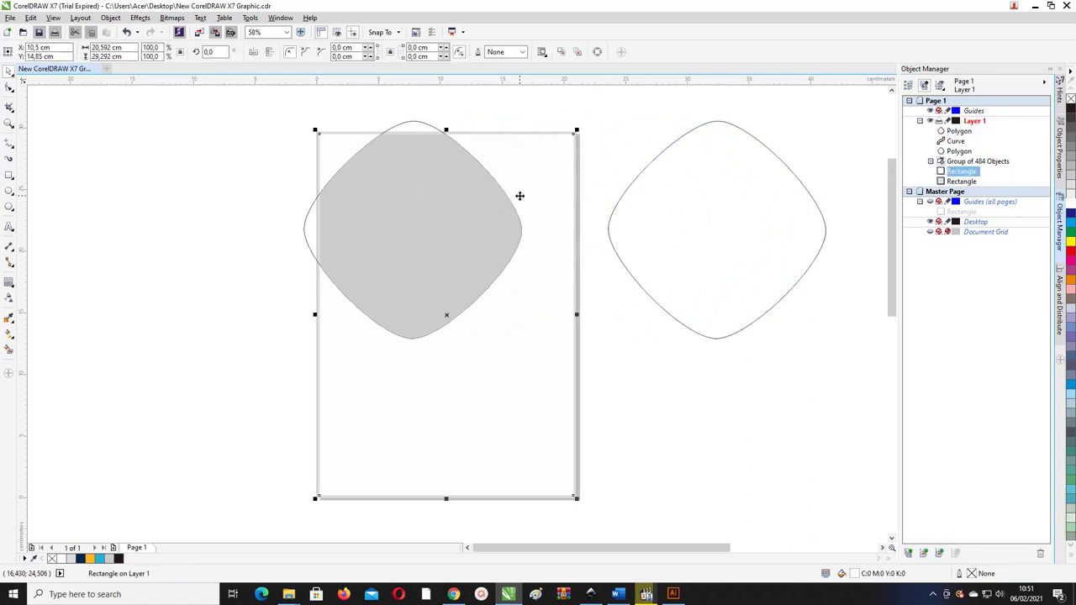
left_click(81, 559)
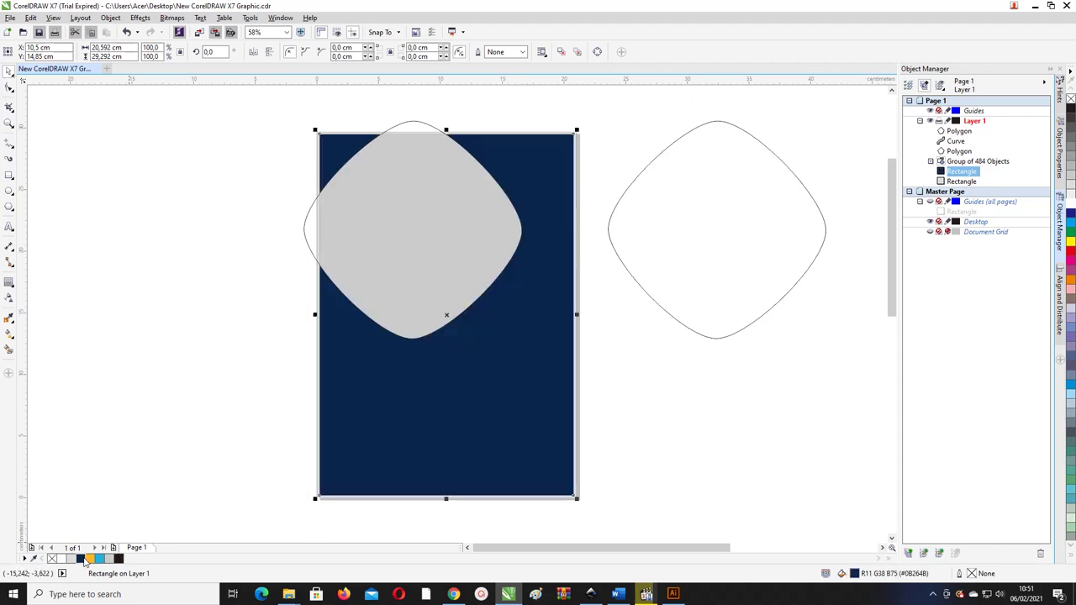
left_click(385, 232)
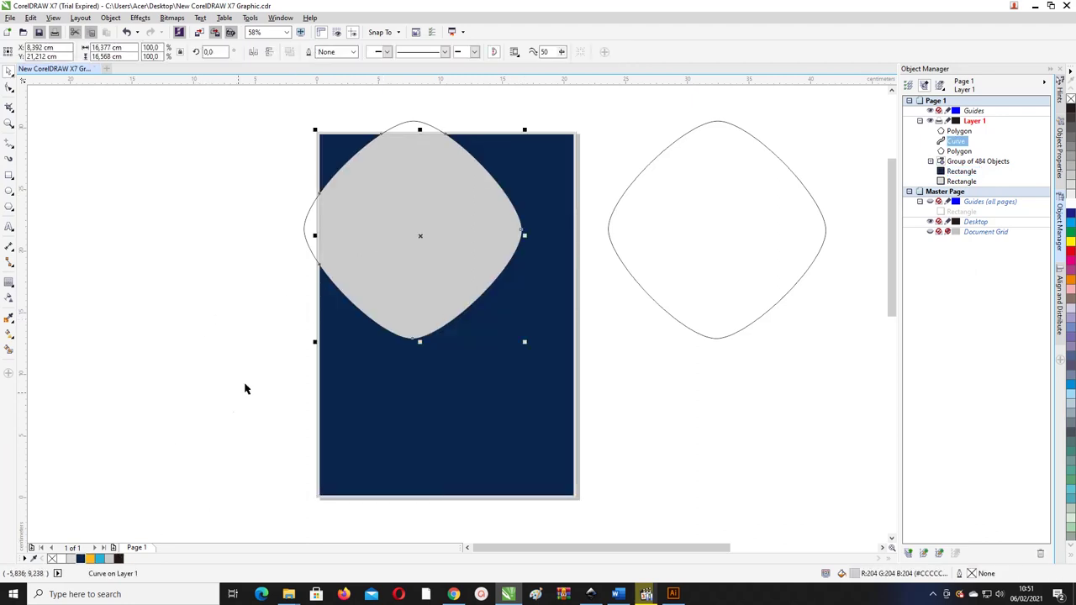
left_click(64, 558)
left_click(157, 437)
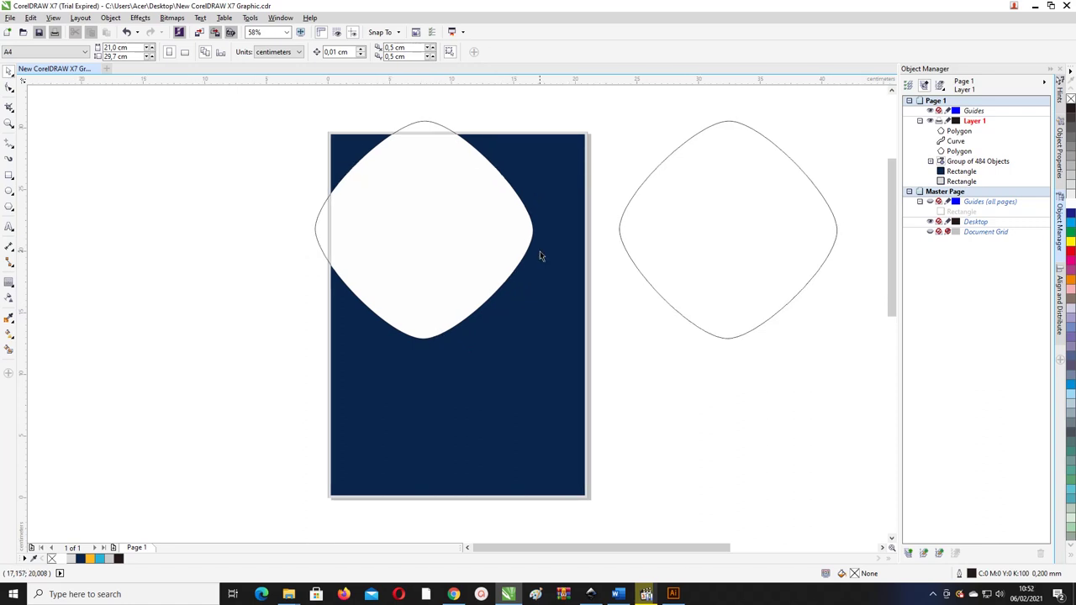
- Make a copy of the rounded diamond outline rotated clockwise around its bottom corner to about 356.4°
left_click(436, 128)
left_click(435, 131)
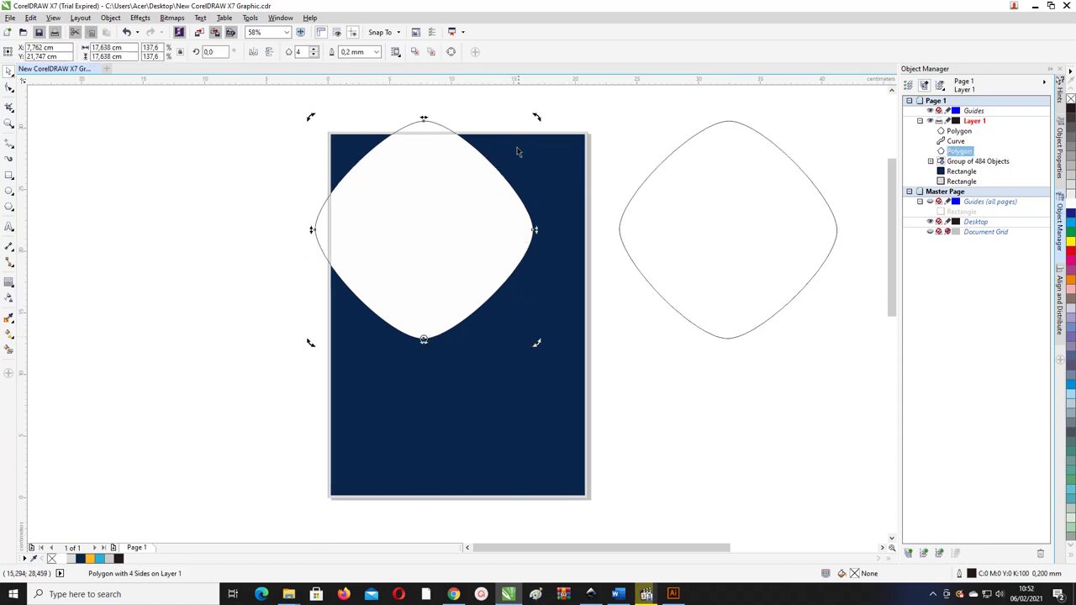
left_click_drag(536, 118, 548, 127)
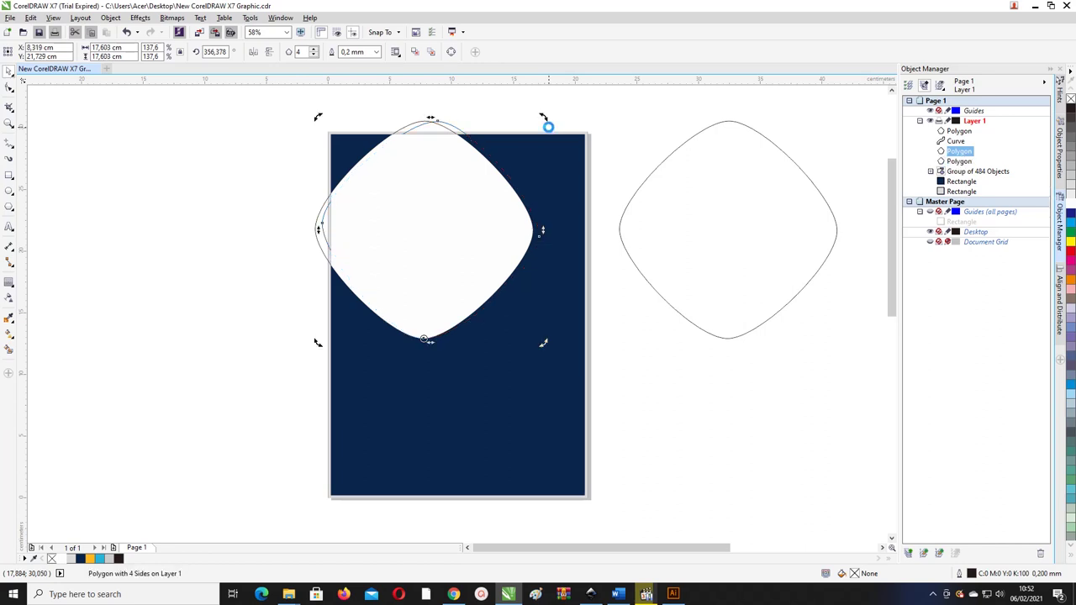
left_click(614, 146)
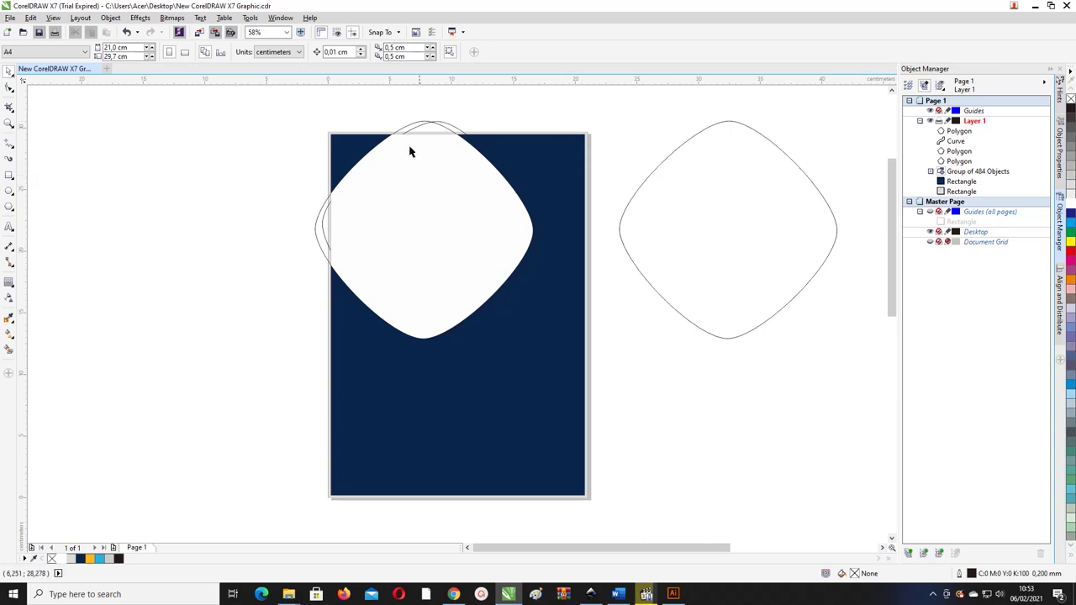
- Recolor the rotated diamond copy's outline to white so it stands out against the dark blue page
left_click(446, 126)
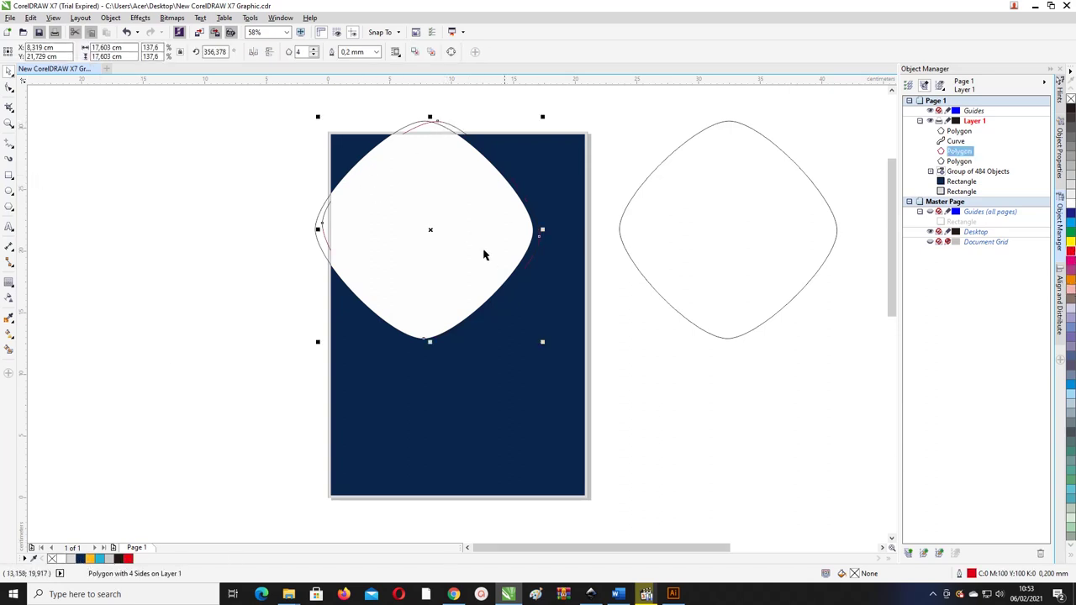
scroll(542, 259, "up", 2)
scroll(542, 262, "down", 2)
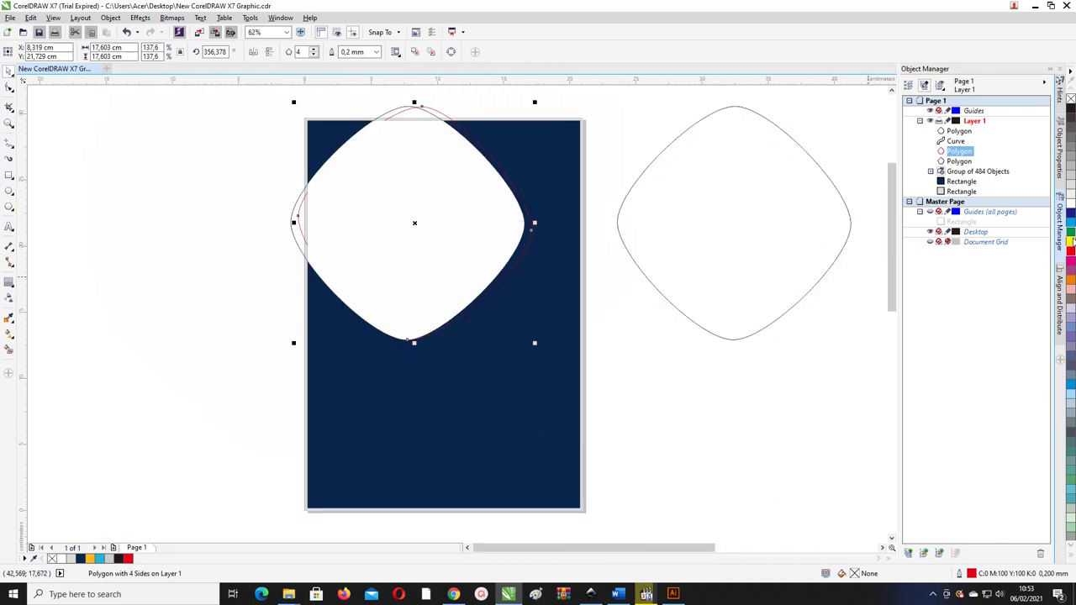
scroll(491, 230, "up", 2)
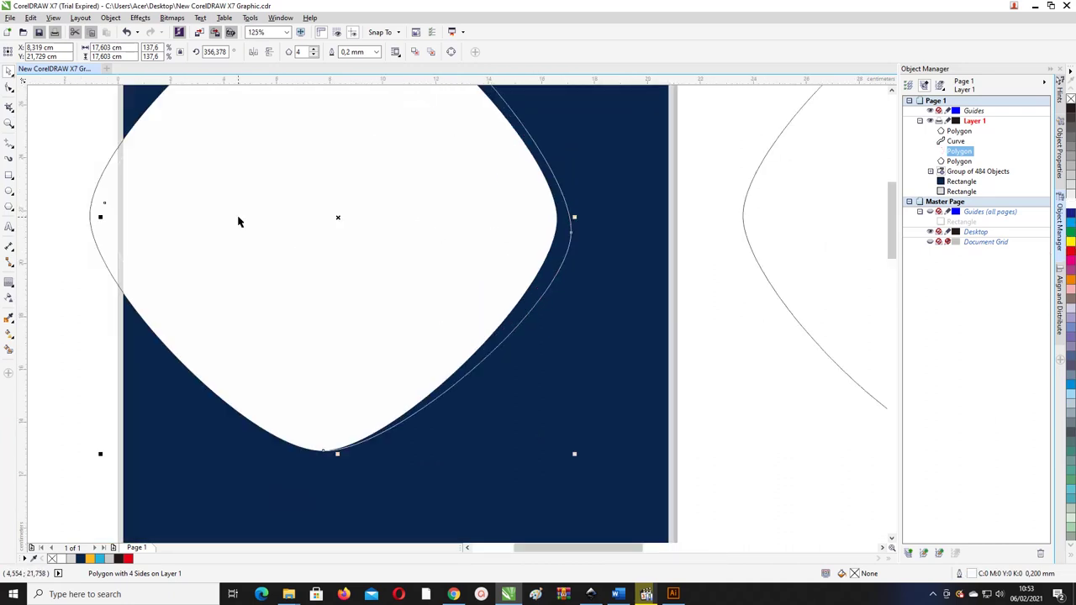
- Smart Fill the thin crescent between the white shape and the rotated copy with gray (#CCCCCC) and a 0.2 mm black outline
left_click(8, 350)
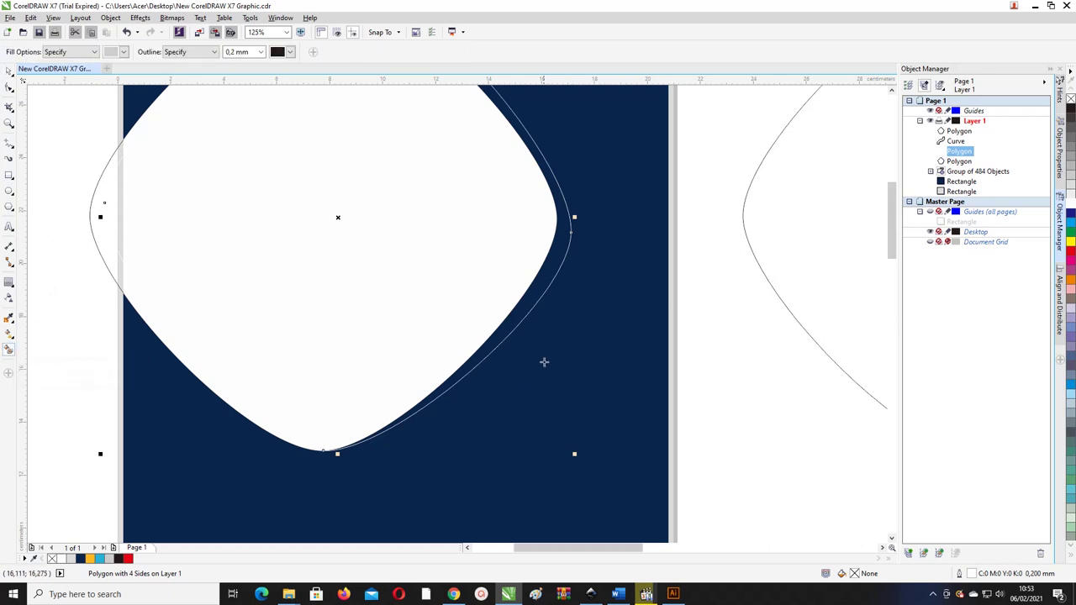
left_click(522, 313)
scroll(509, 299, "down", 2)
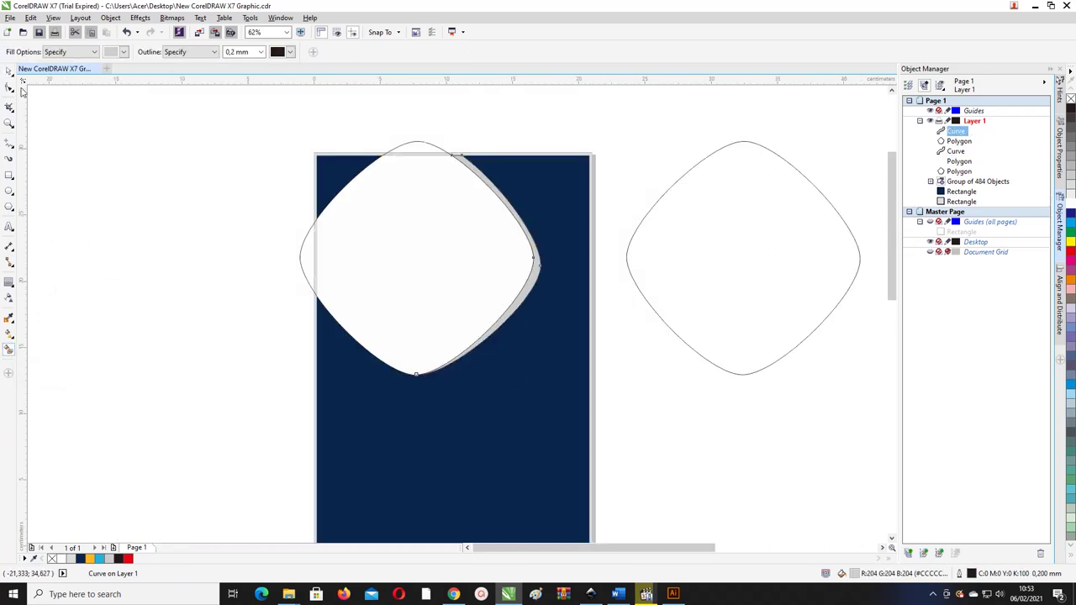
left_click(9, 72)
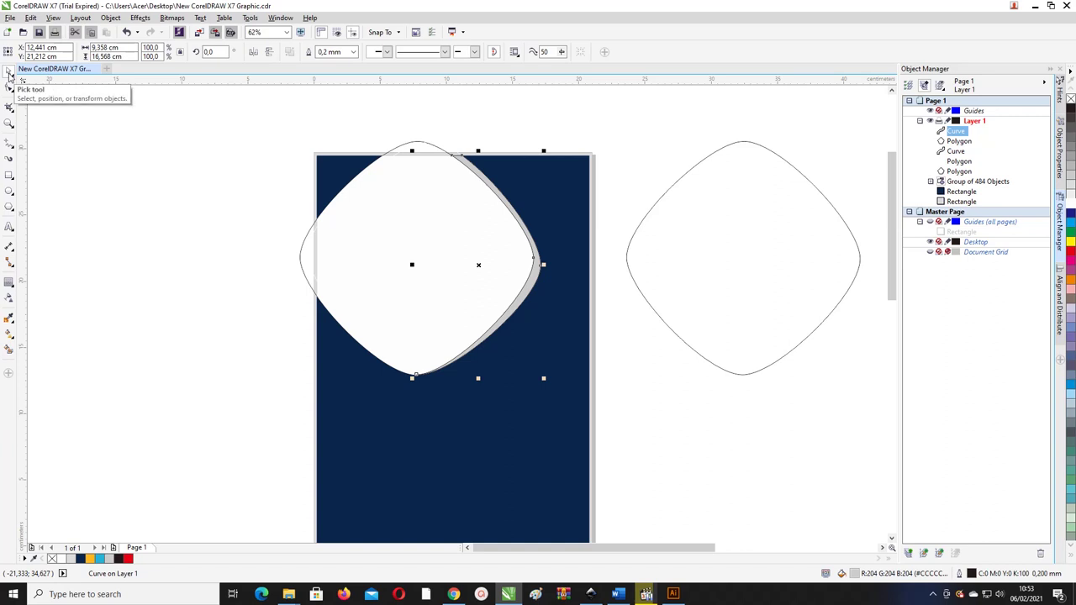
key("shift+F4")
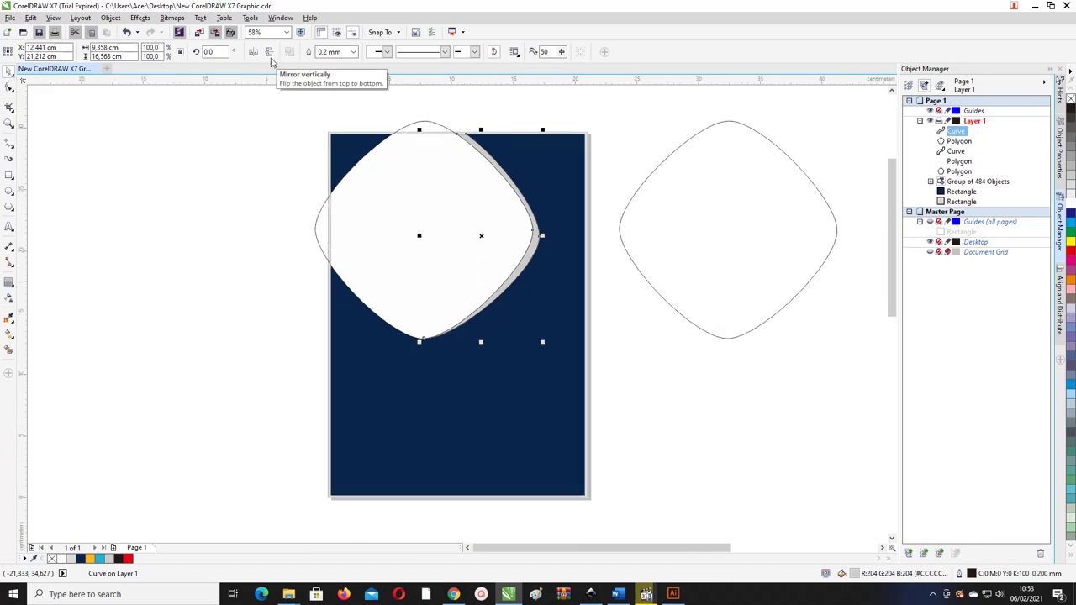
- Recolor the gray crescent's fill to the light blue of the document palette and deselect it
left_click(207, 171)
left_click(518, 195)
left_click(99, 559)
left_click(181, 349)
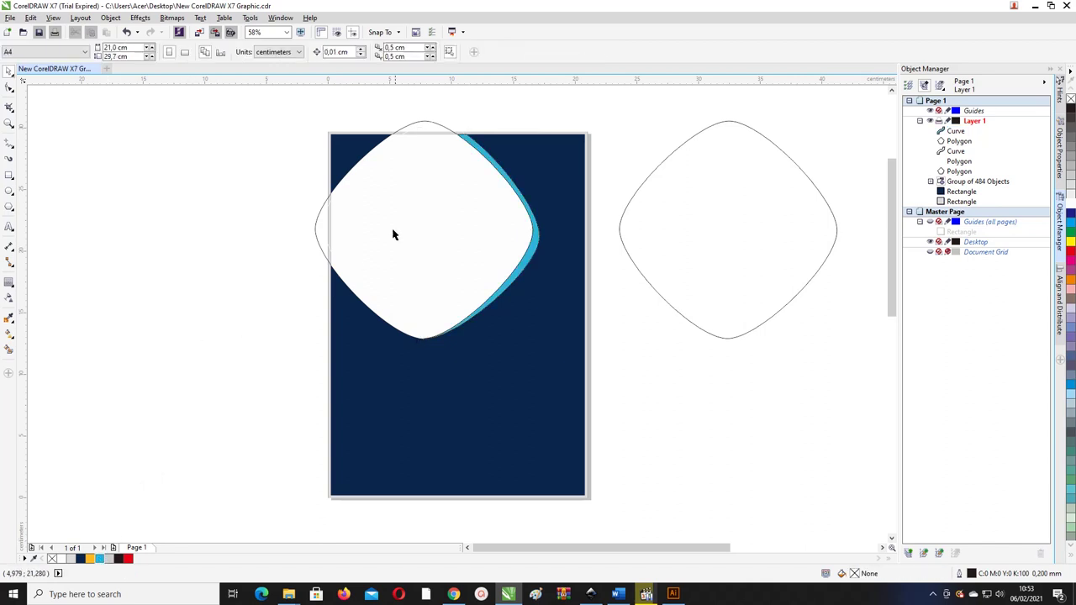
- Make another copy of the rounded diamond outline rotated clockwise around its bottom corner to about 352.1°
left_click(436, 126)
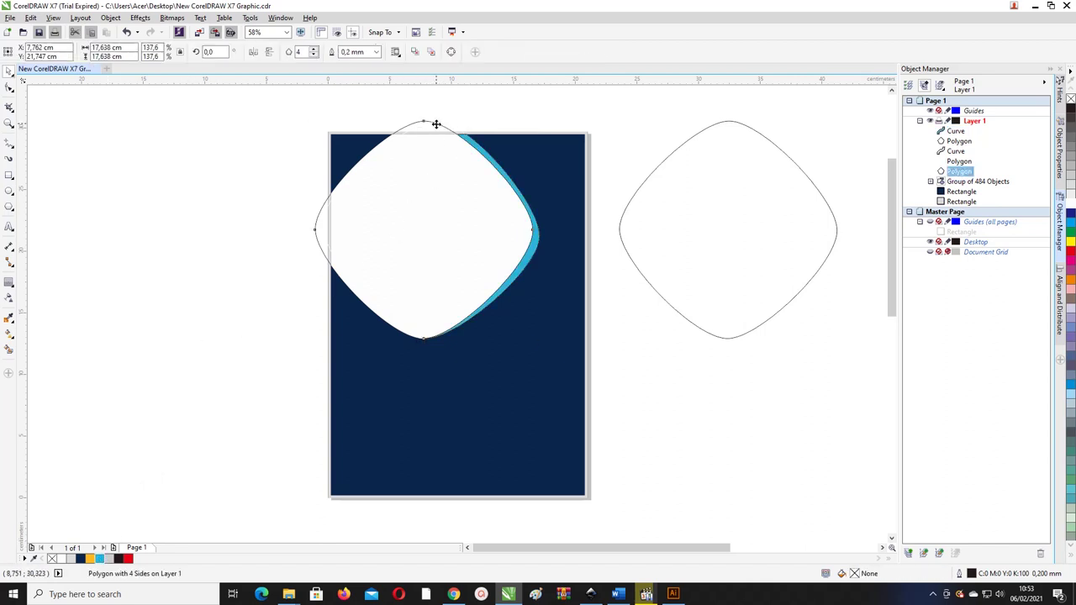
left_click(436, 124)
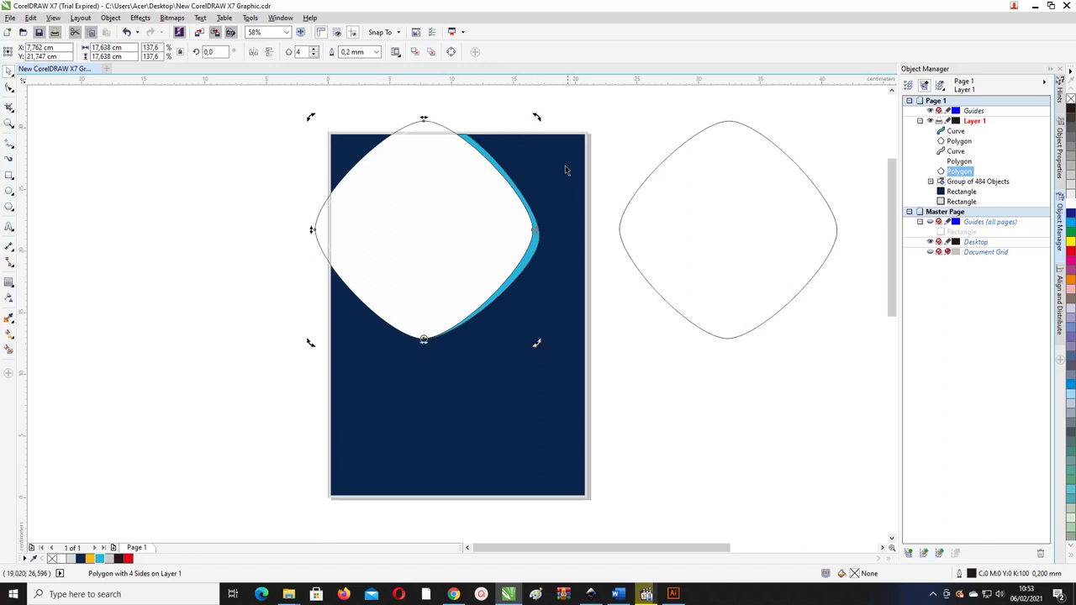
left_click_drag(535, 118, 563, 139)
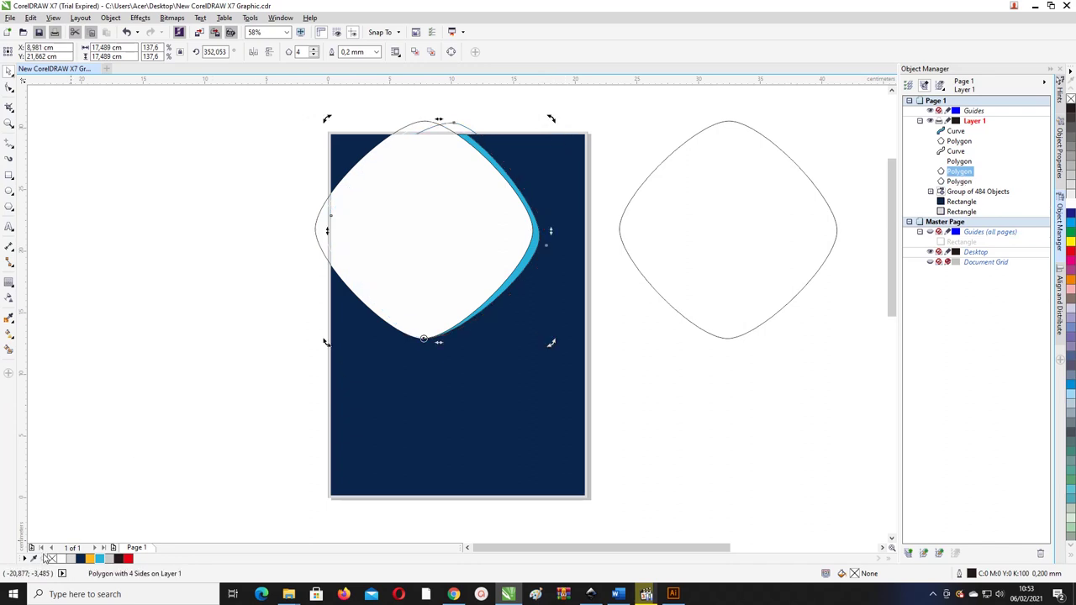
- Smart Fill the crescent outside the light blue one as a new shape, color it white and deselect it
left_click(8, 349)
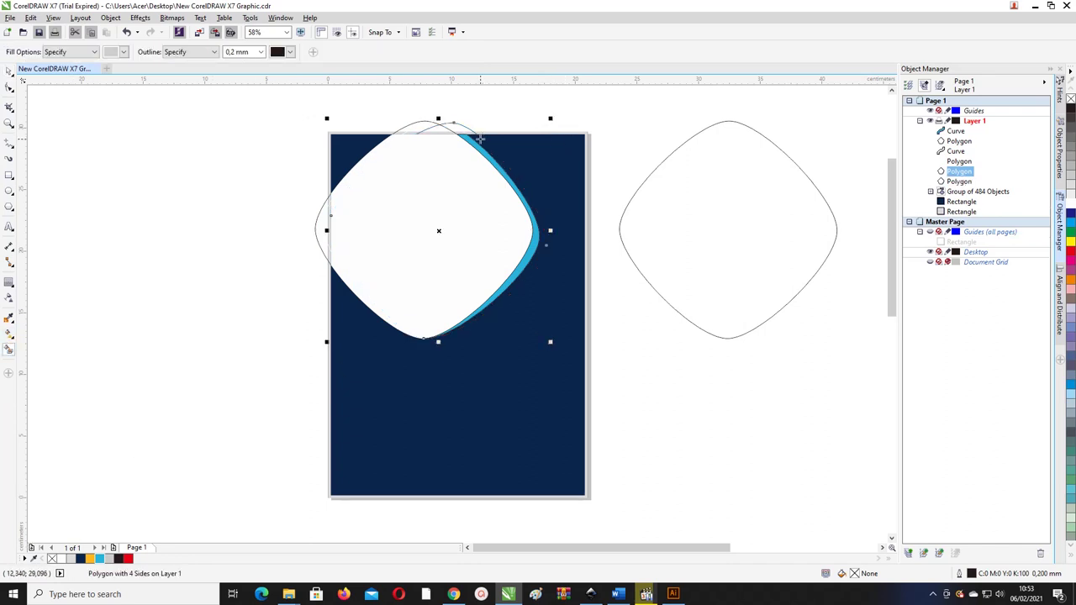
left_click(479, 140)
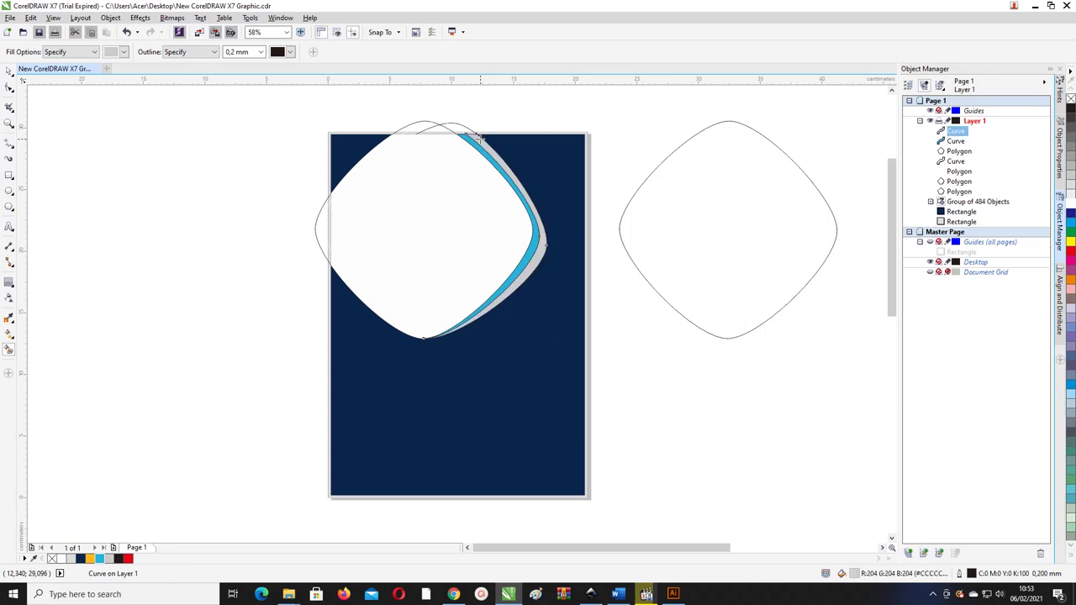
left_click(70, 559)
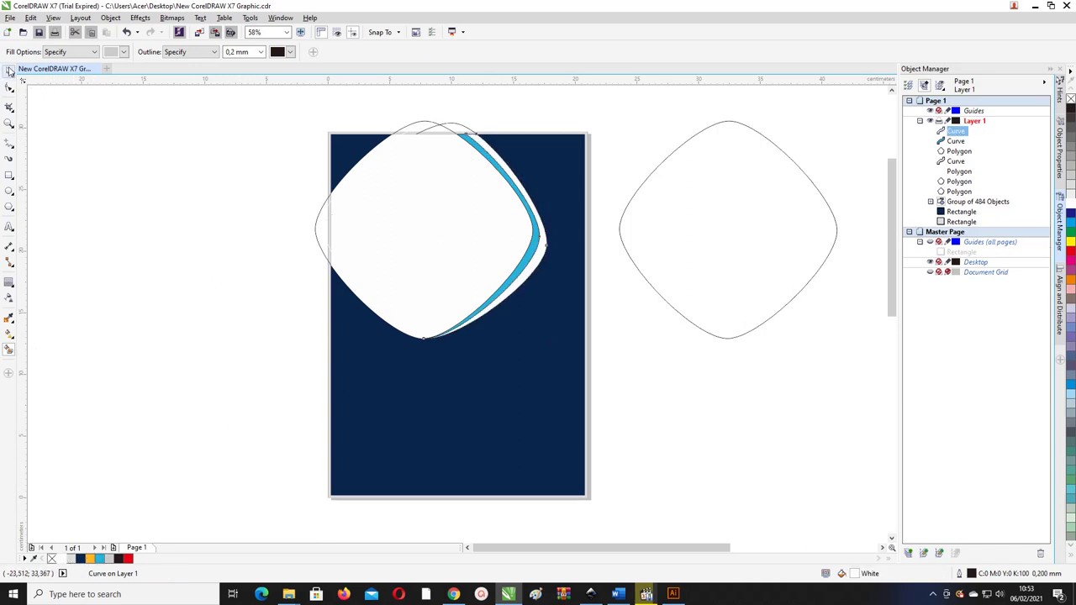
left_click(9, 70)
left_click(154, 149)
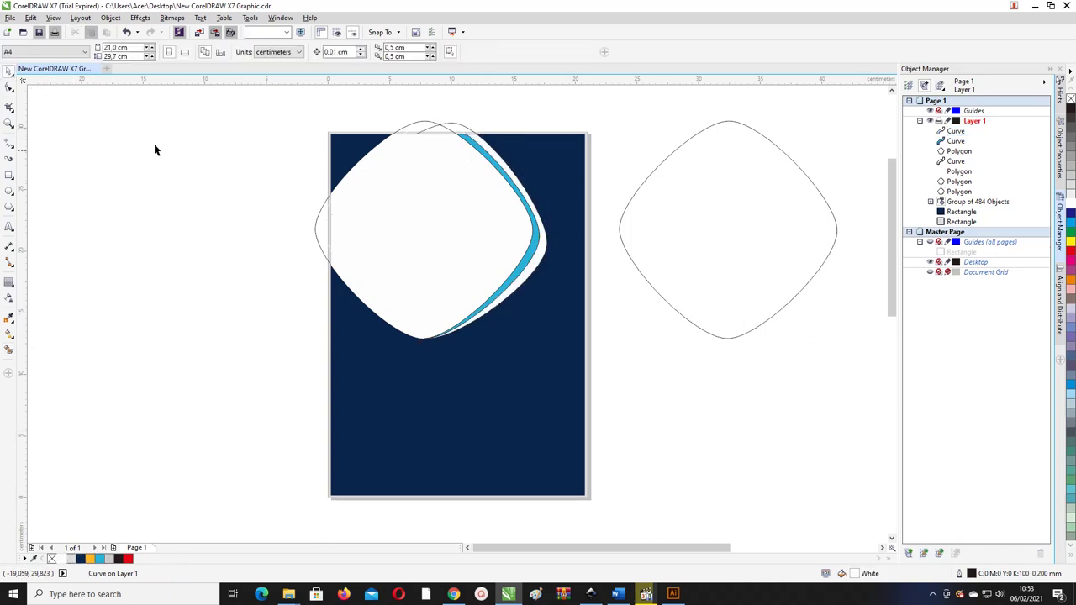
- Make a copy of the original rounded diamond outline rotated counterclockwise around its bottom corner by about 4.2°
left_click_drag(456, 130, 457, 129)
left_click(462, 106)
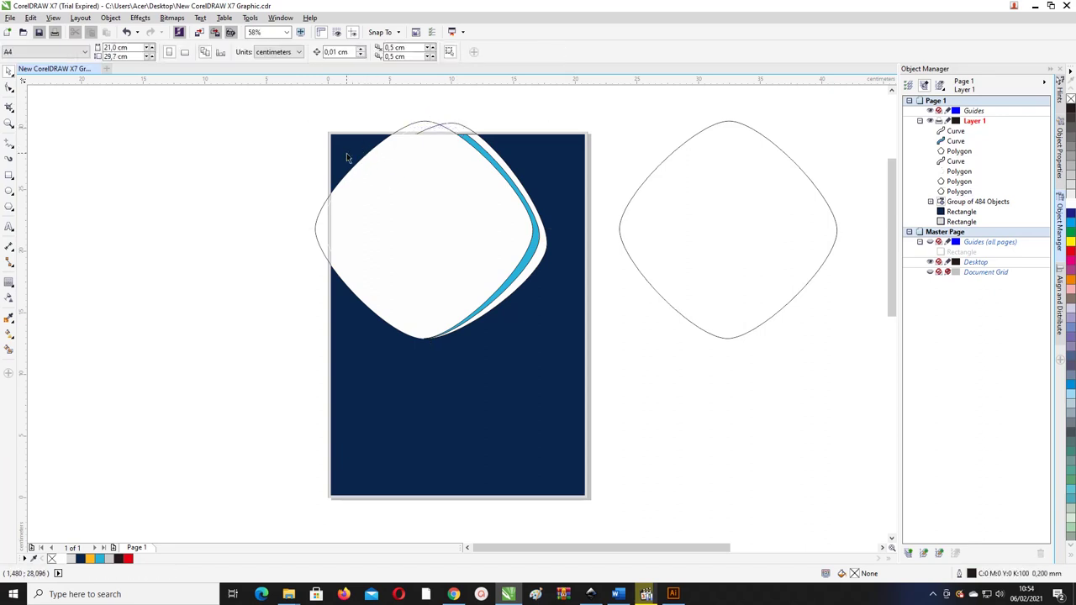
left_click(421, 125)
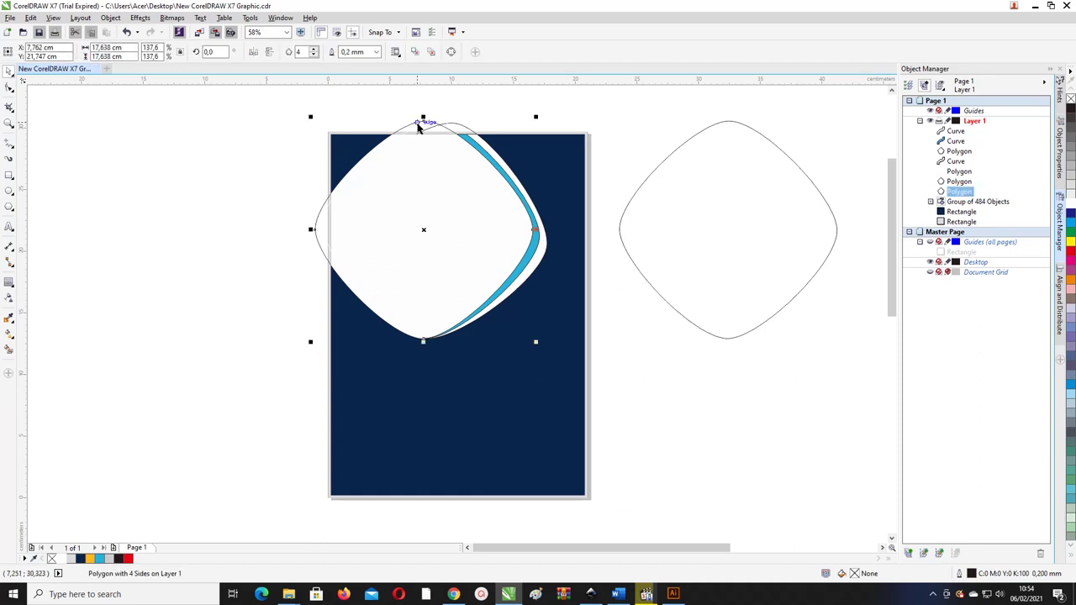
left_click(423, 121)
left_click_drag(535, 115, 515, 118)
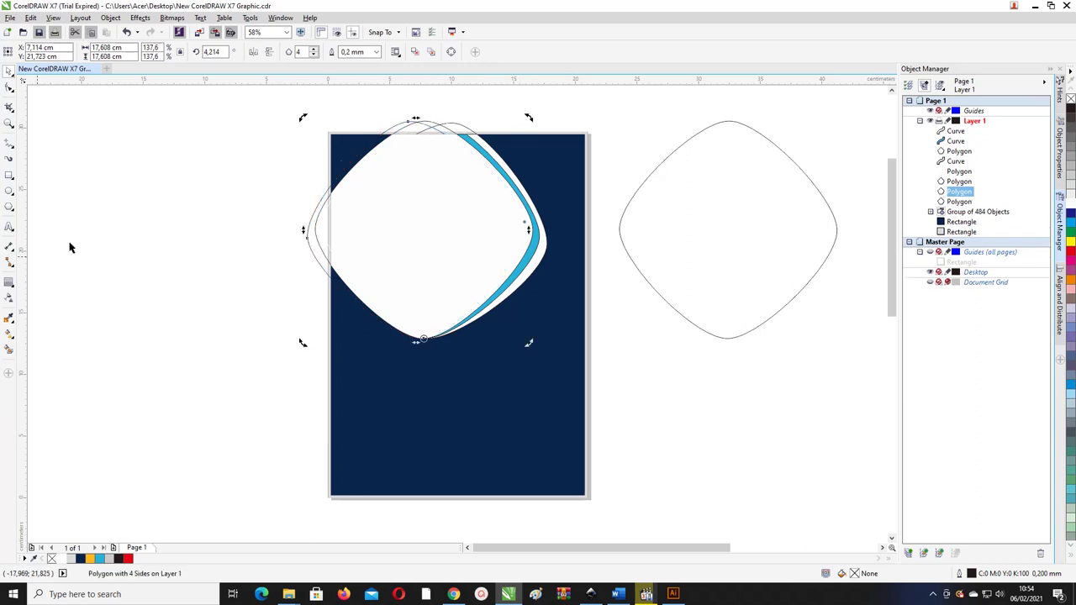
- Smart Fill the sliver along the white shape's upper-left side with gray (#CCCCCC) and a 0.2 mm black outline, then deselect it
left_click(8, 349)
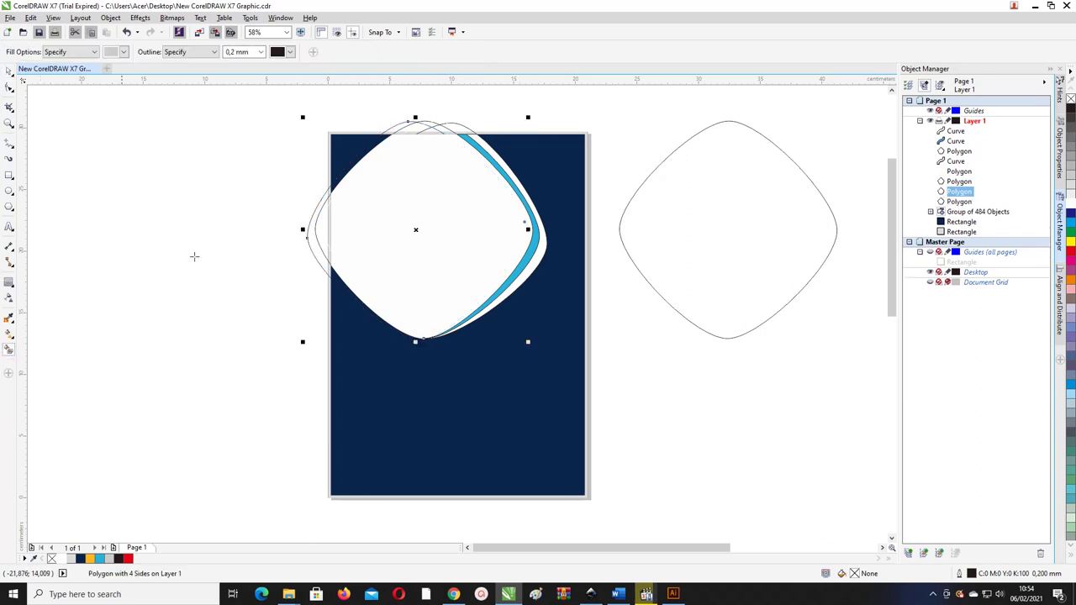
left_click(362, 153)
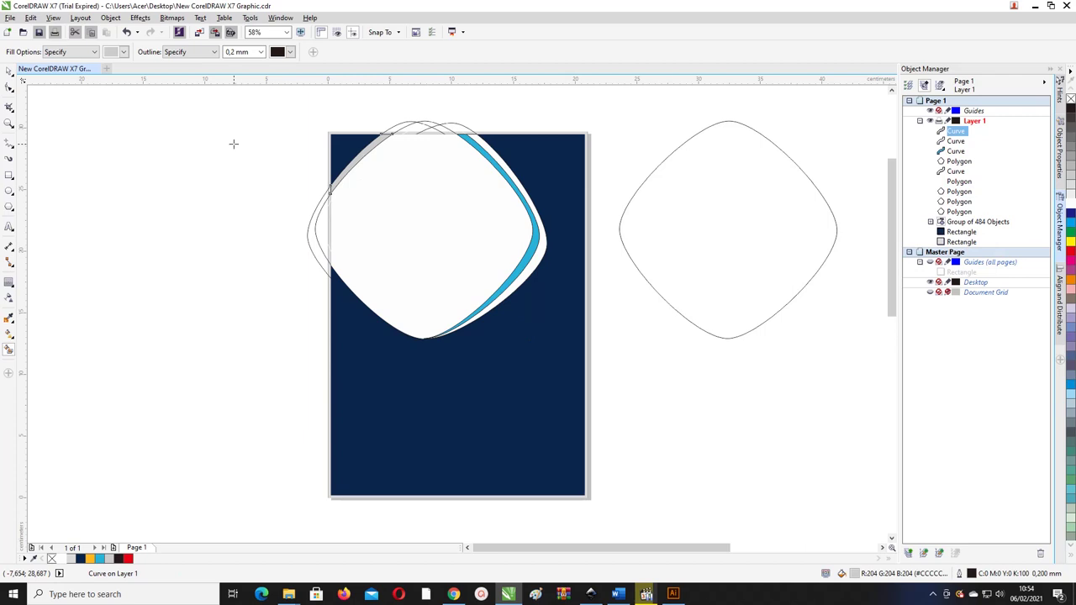
left_click(8, 71)
left_click(242, 229)
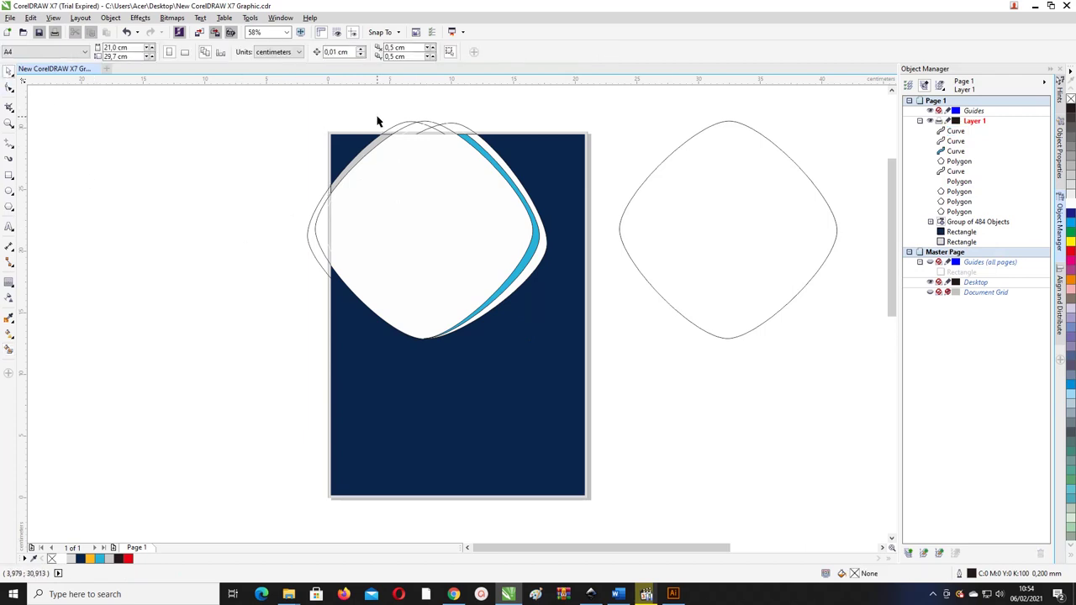
- Move the four overlapping diamond outlines off the page to its left side and recolor the gray sliver white without an outline
left_click_drag(390, 130, 161, 151)
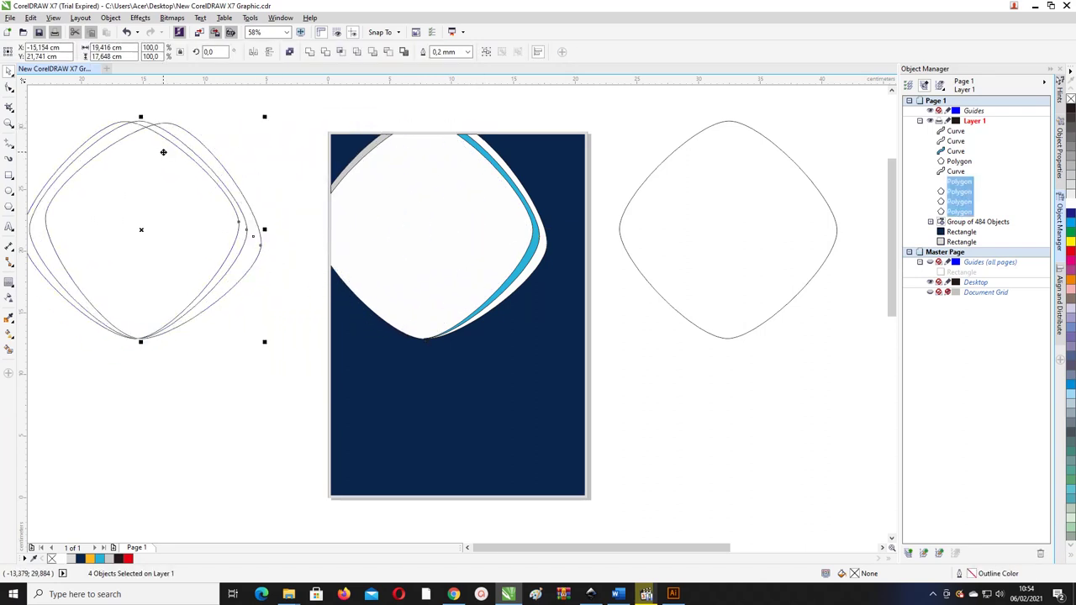
left_click(367, 150)
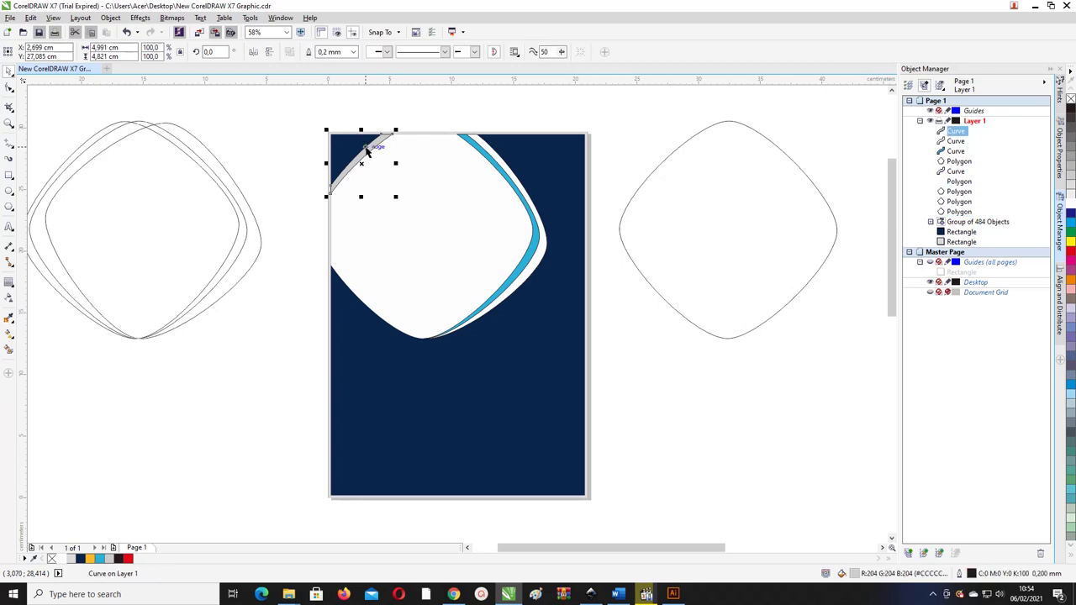
left_click(64, 559)
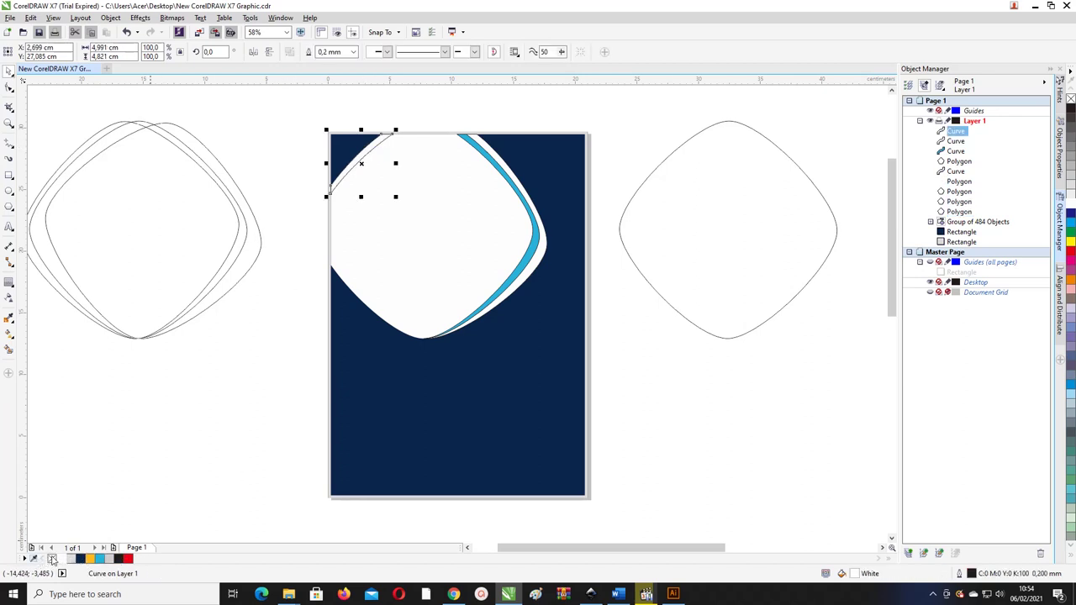
right_click(52, 559)
left_click(163, 487)
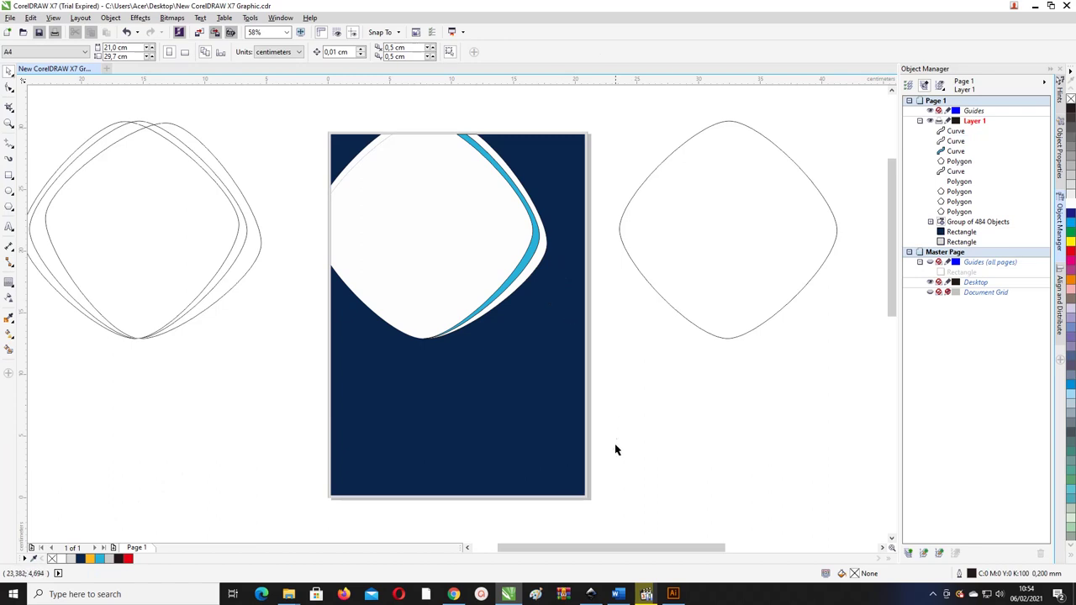
- Remove the outlines from all six objects on the page and deselect them
left_click_drag(630, 523, 296, 119)
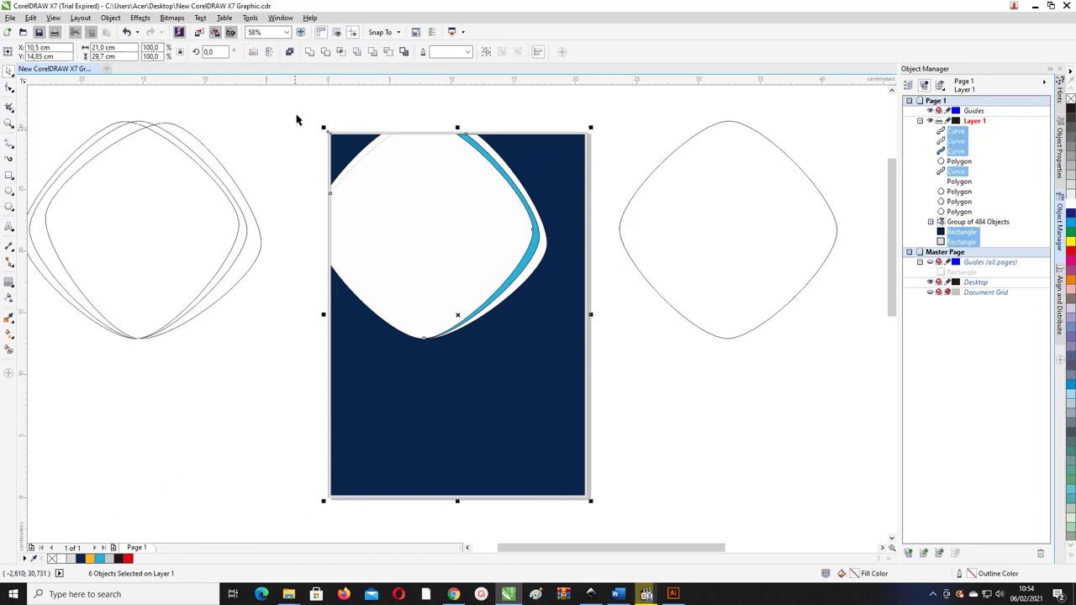
right_click(52, 559)
key("Escape")
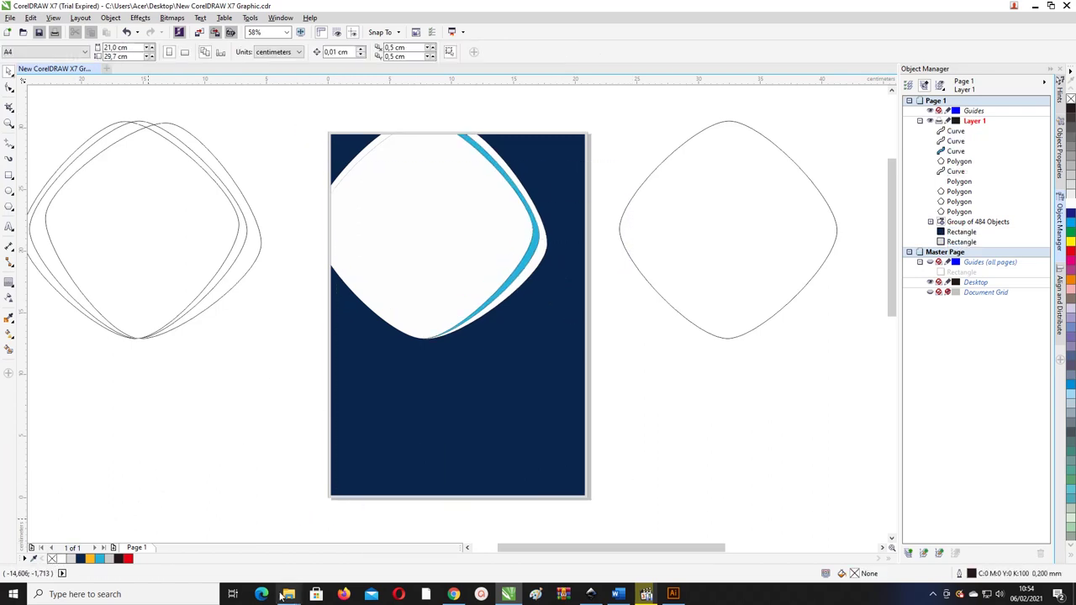
- Switch to File Explorer and bring the student and building images from the Downloads folder into the CorelDRAW drawing
left_click(286, 594)
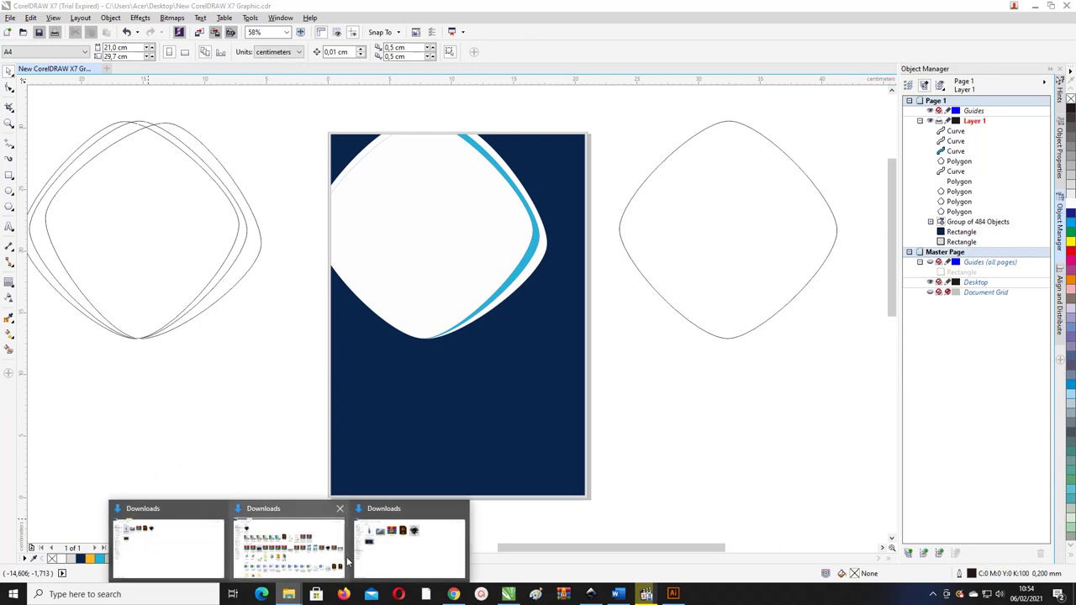
left_click(422, 533)
left_click(189, 135, "ctrl")
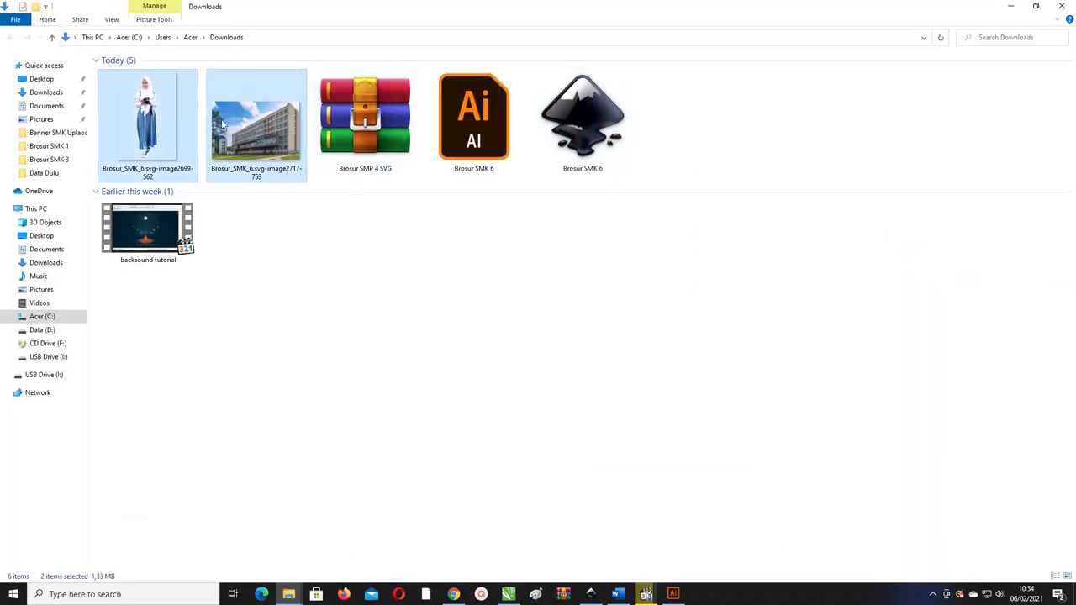
left_click_drag(300, 165, 279, 334)
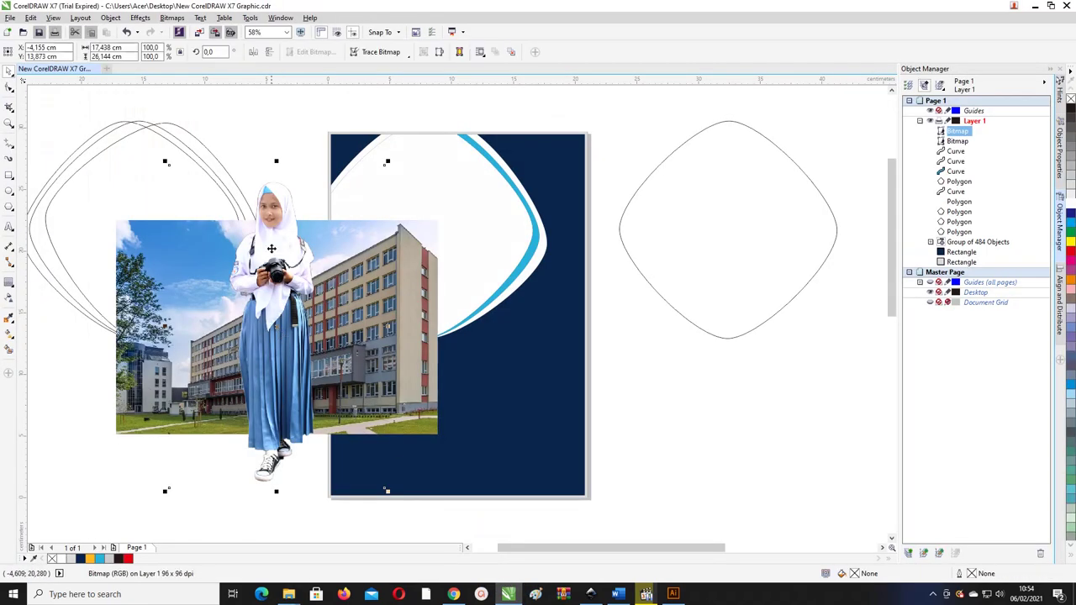
- Move the student photo to the empty area far right of the page and the building photo over the page's upper half
scroll(272, 249, "down", 2)
left_click_drag(328, 271, 689, 268)
left_click_drag(327, 281, 404, 228)
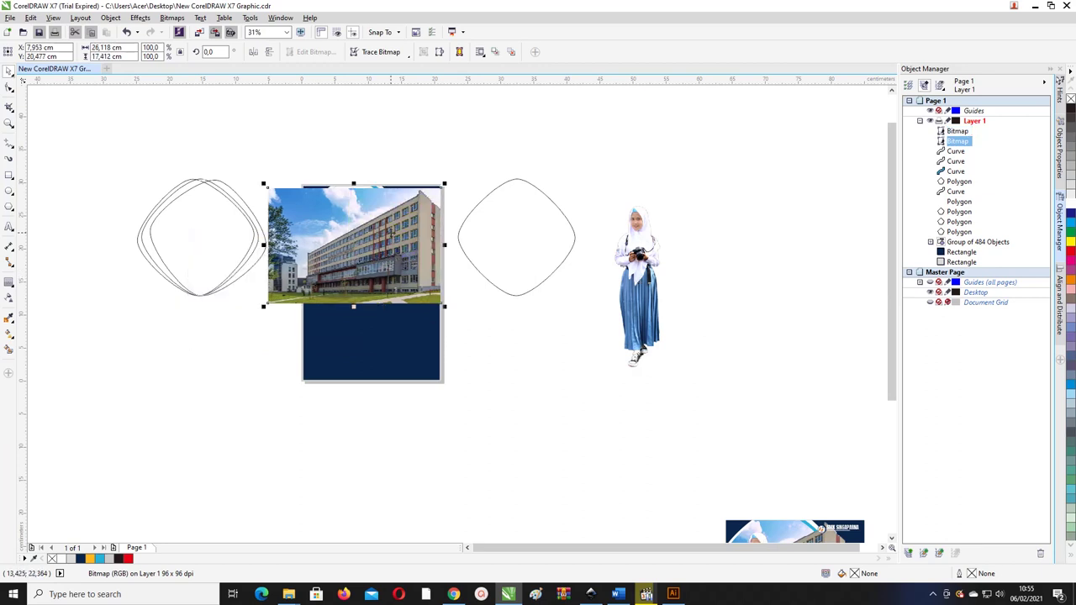
- Scale the building photo down to about 23.1 × 15.4 cm and reposition it over the white rounded diamond
scroll(443, 262, "up", 2)
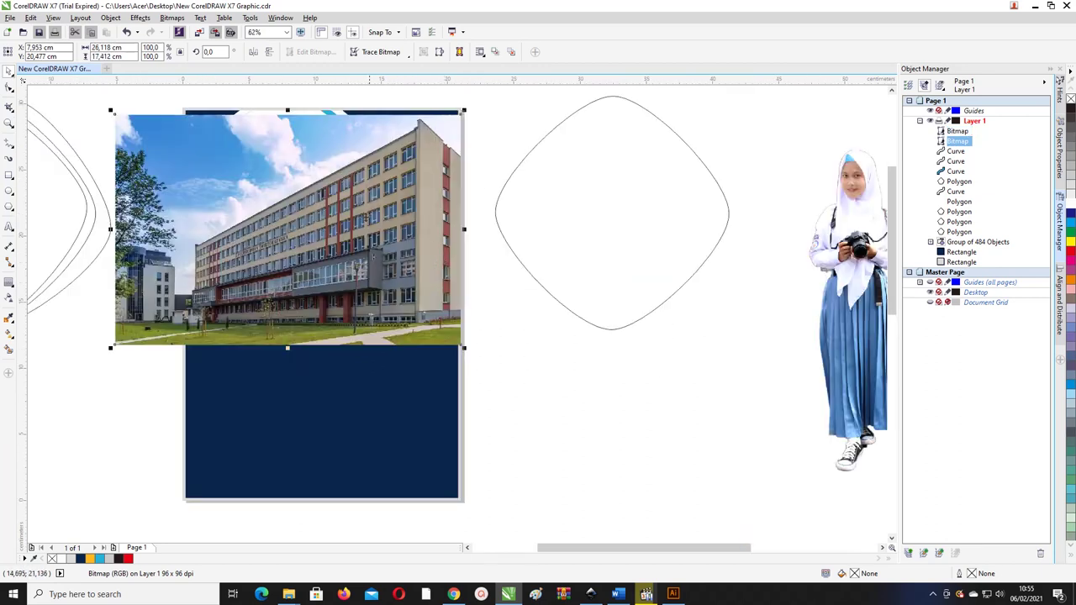
scroll(363, 214, "right", 1)
left_click_drag(366, 177, 355, 170)
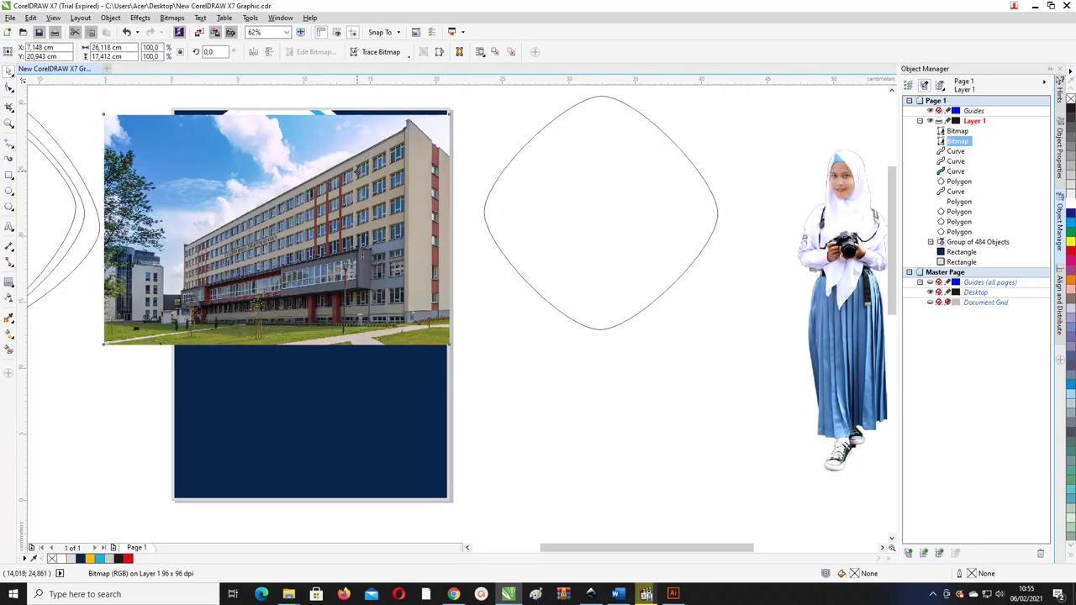
left_click_drag(438, 108, 421, 113)
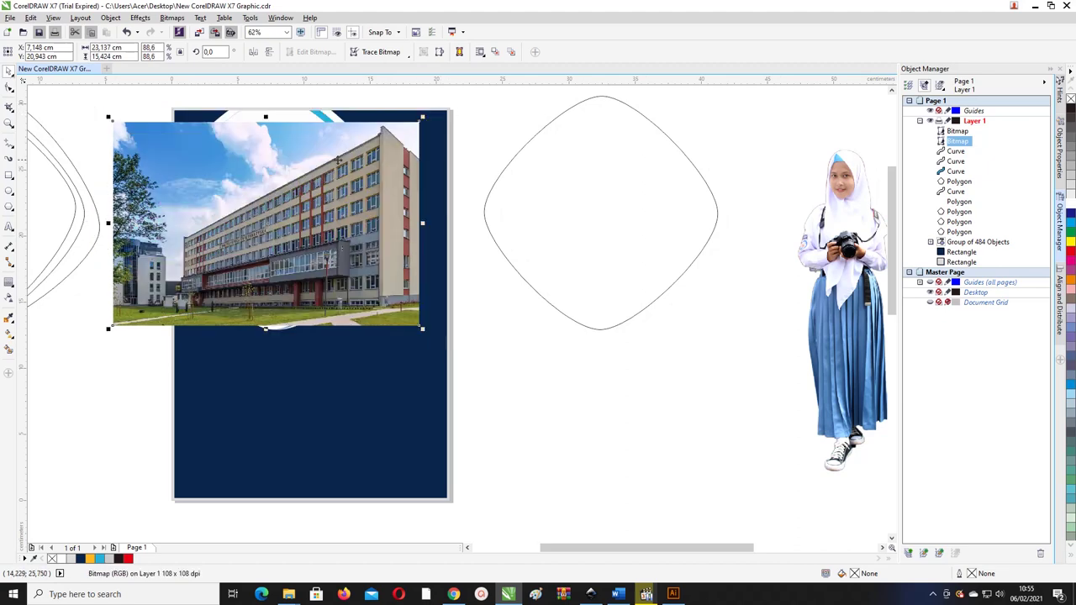
left_click_drag(348, 190, 356, 184)
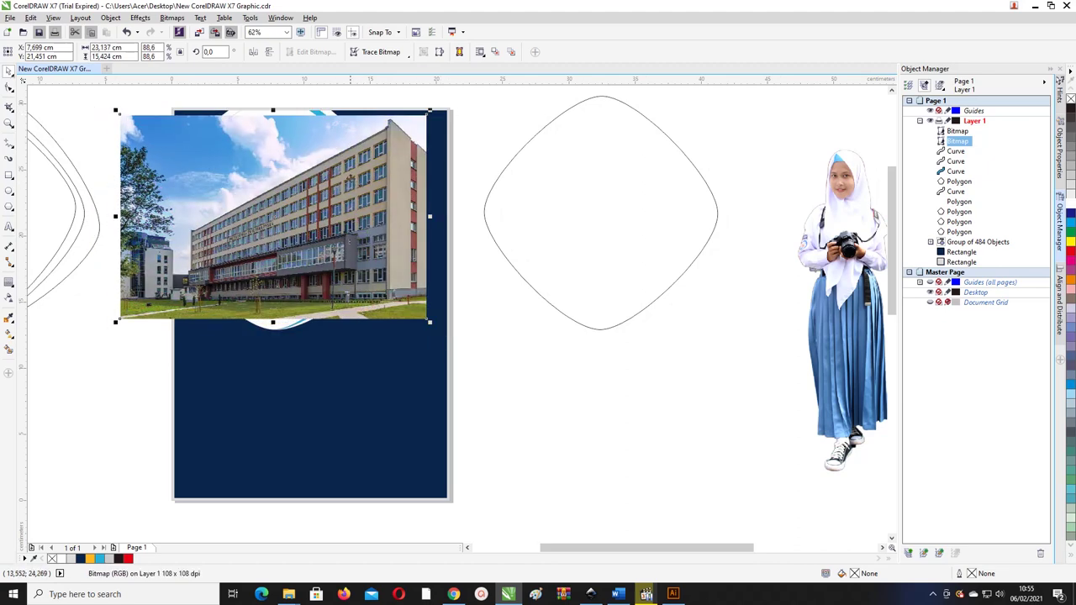
- Duplicate the white rounded diamond, bring the copy in front of the photos and align it exactly with the original by center
left_click(299, 112)
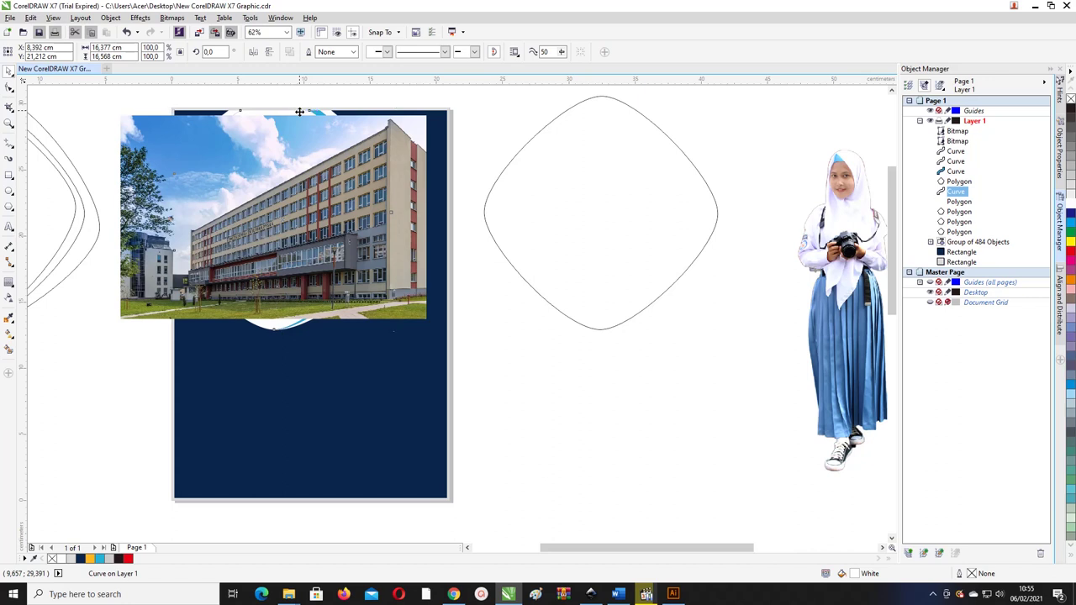
left_click_drag(299, 112, 274, 115)
key("ctrl+z")
key("ctrl+d")
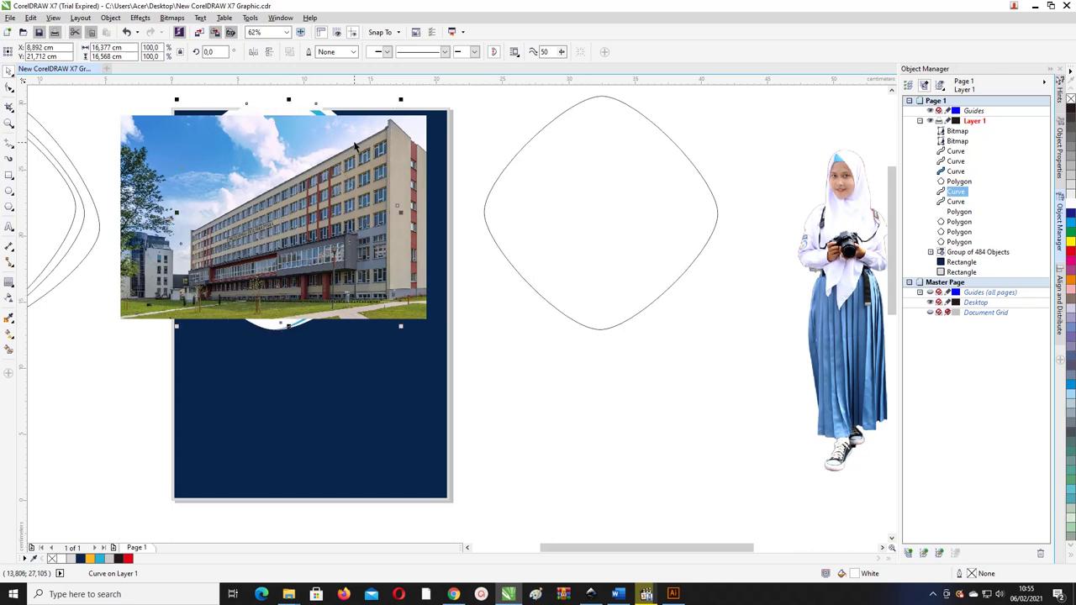
key("shift+Page_Up")
left_click_drag(298, 210, 301, 204)
left_click(263, 328, "shift")
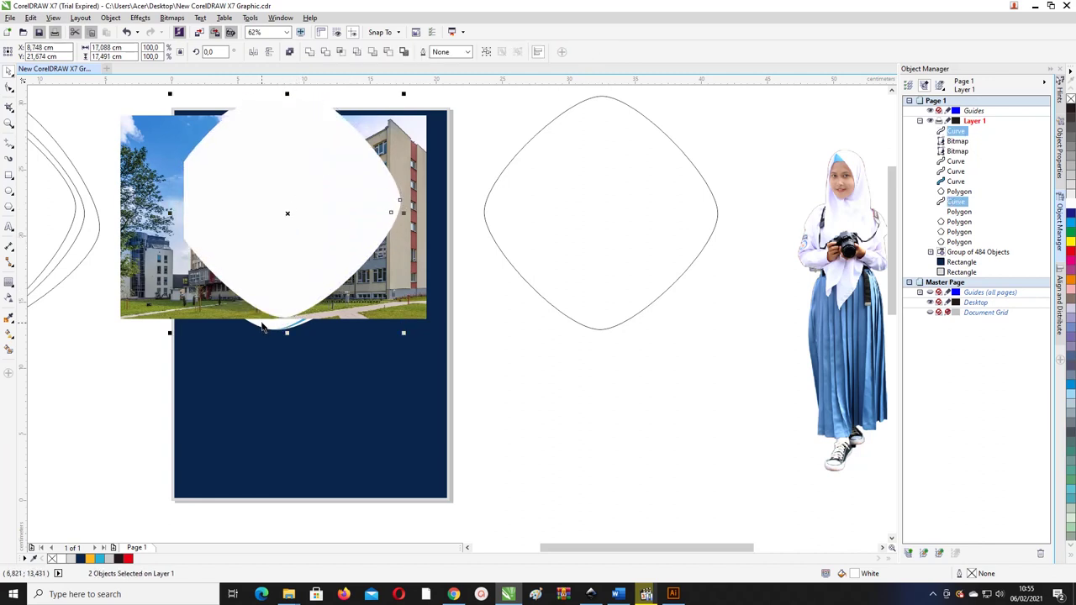
key("c")
key("e")
left_click(488, 364)
- Remove the fill of the duplicated diamond and give it a dark blue outline
left_click(291, 187)
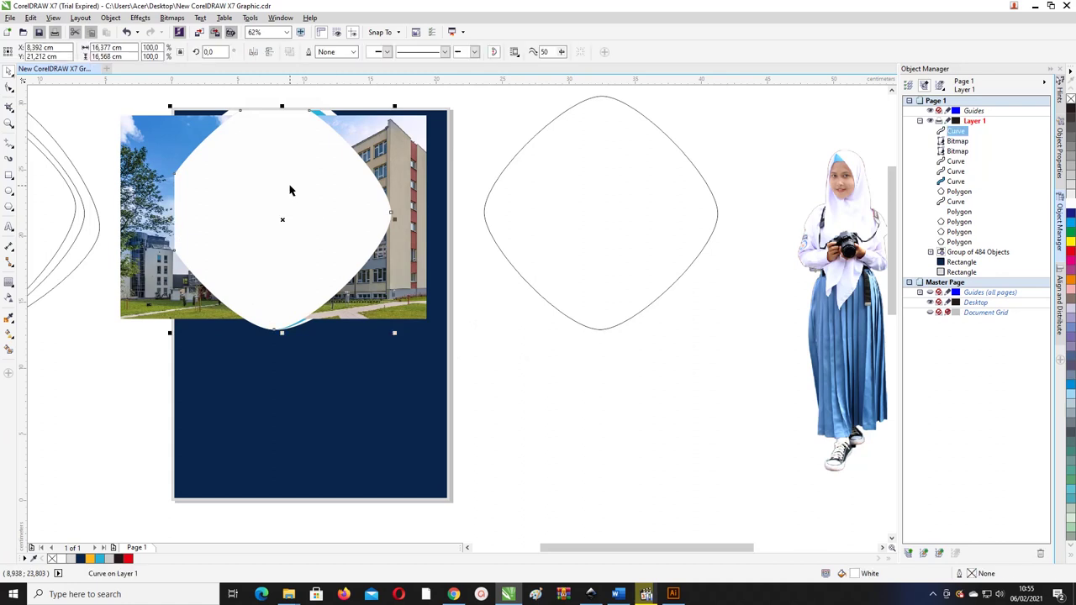
left_click(53, 558)
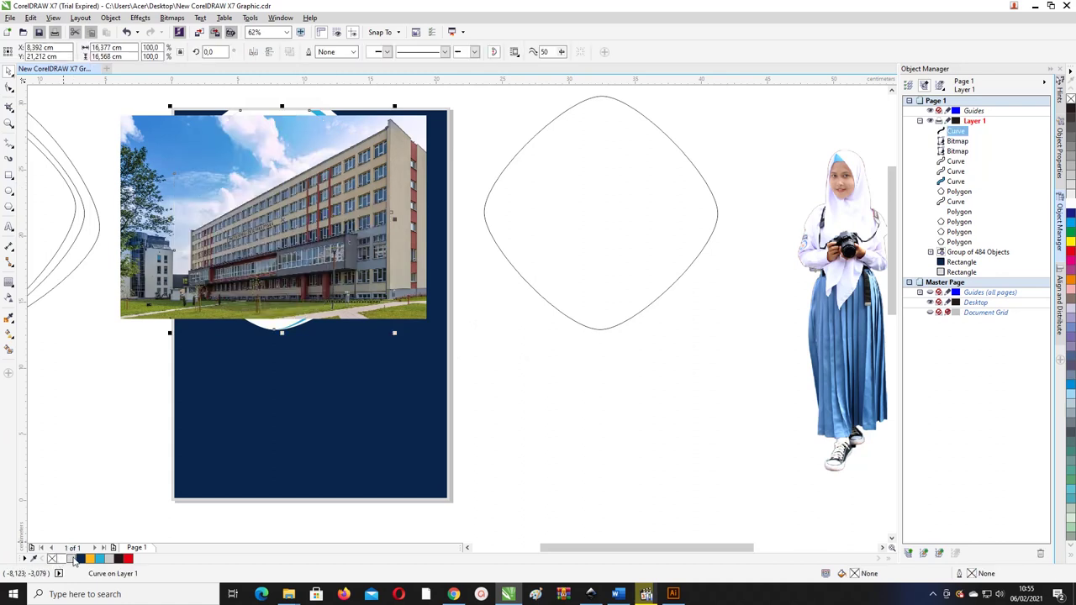
right_click(80, 559)
left_click(483, 353)
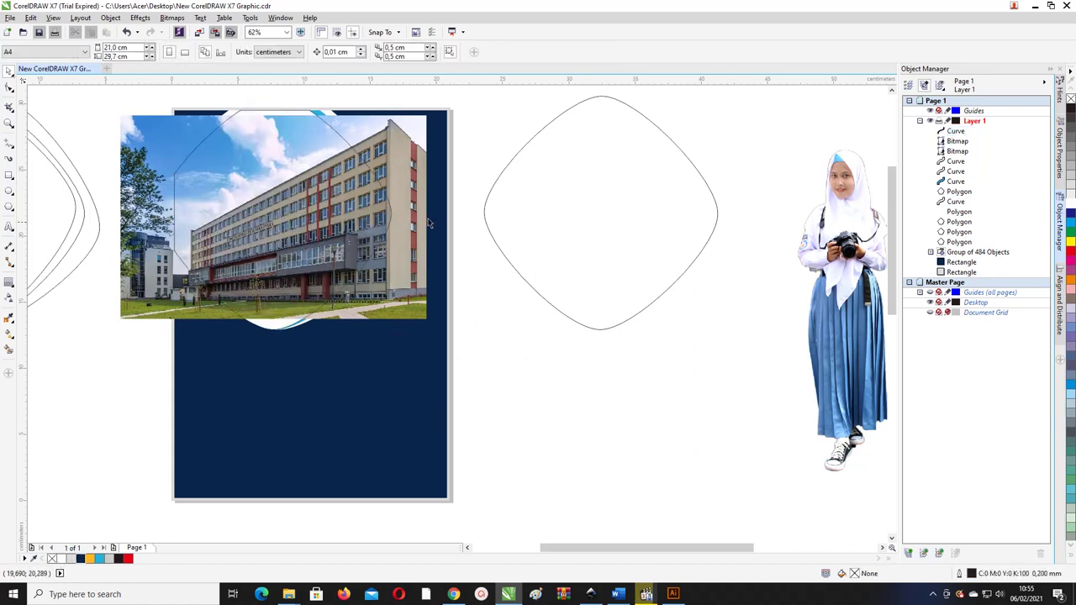
- Enlarge the building photo to about 24.9 × 16.6 cm and shift it left so the building fills the diamond outline
left_click(425, 192)
scroll(396, 244, "left", 1)
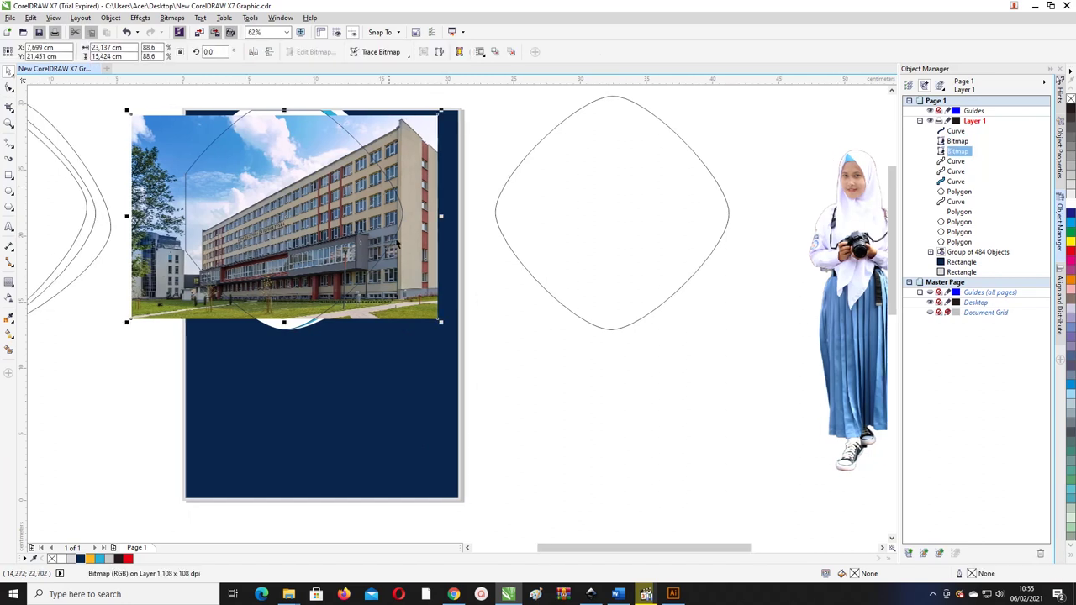
scroll(396, 267, "left", 1)
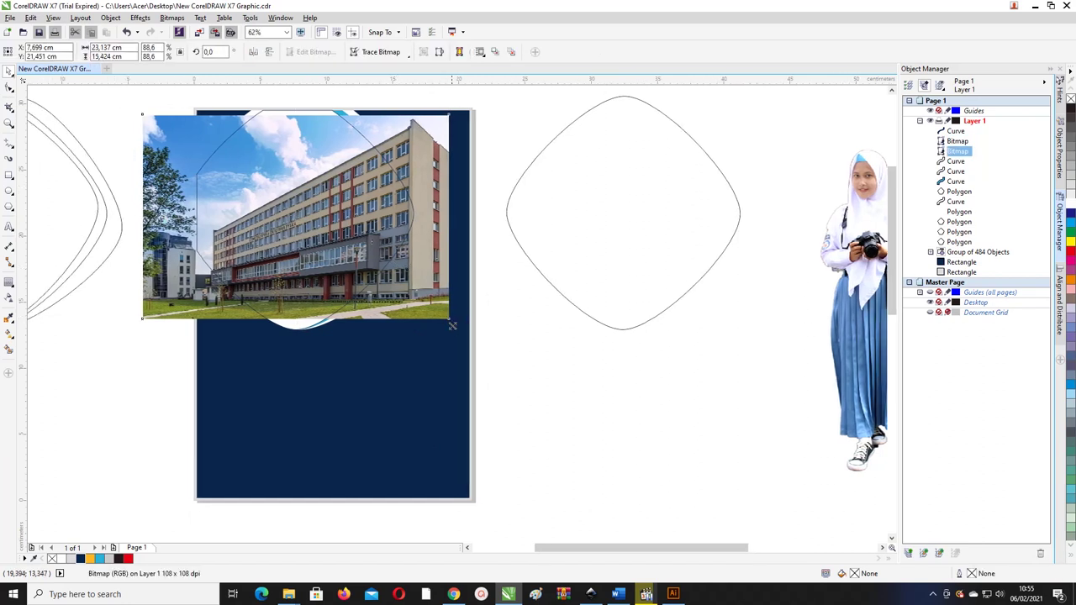
left_click_drag(451, 324, 492, 335)
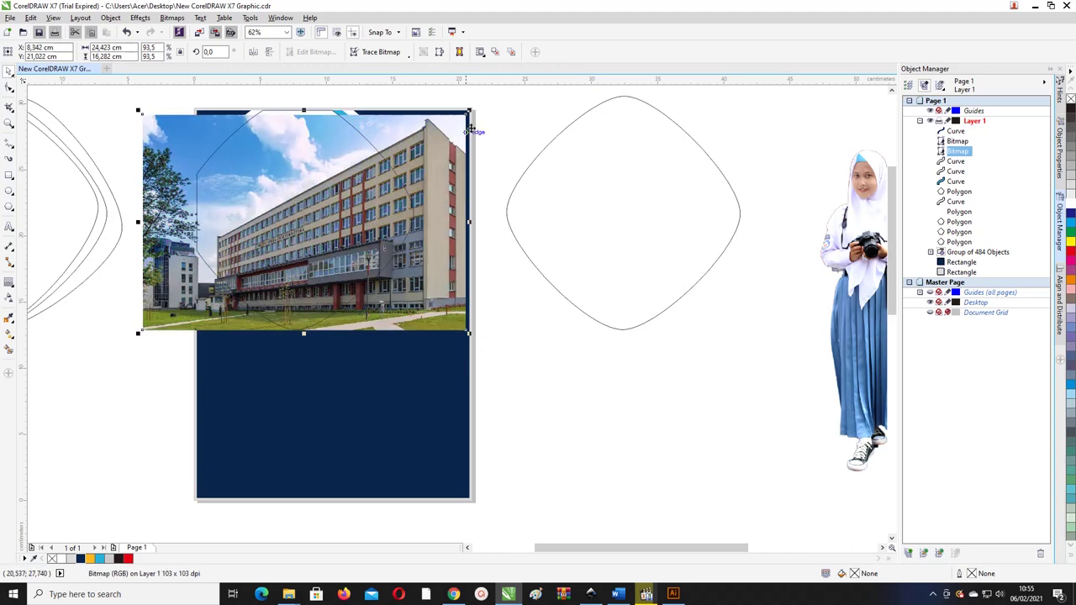
left_click_drag(471, 112, 473, 107)
mouse_move(434, 159)
left_mouse_down()
mouse_move(387, 159)
mouse_move(415, 152)
left_mouse_up()
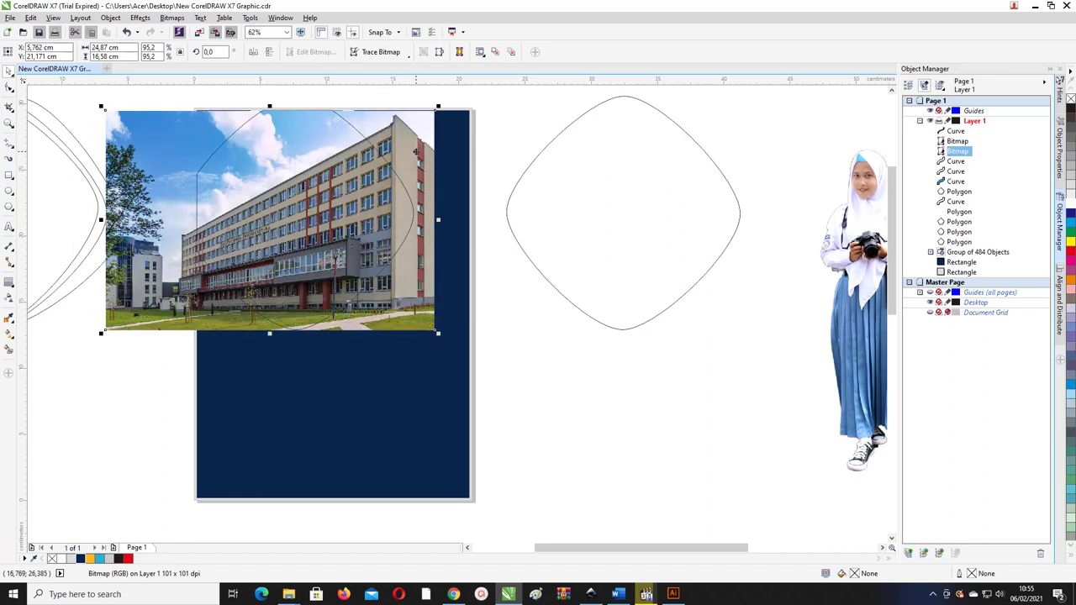
left_click(509, 130)
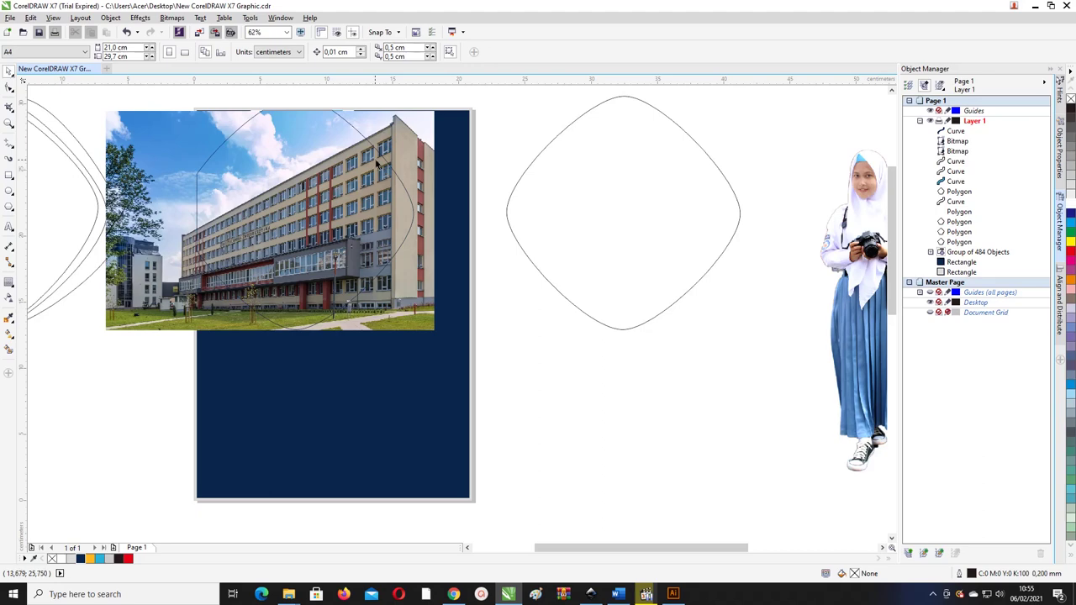
- Add a node to the dark blue diamond outline and pull its right side out to the building photo's right edge
key("z")
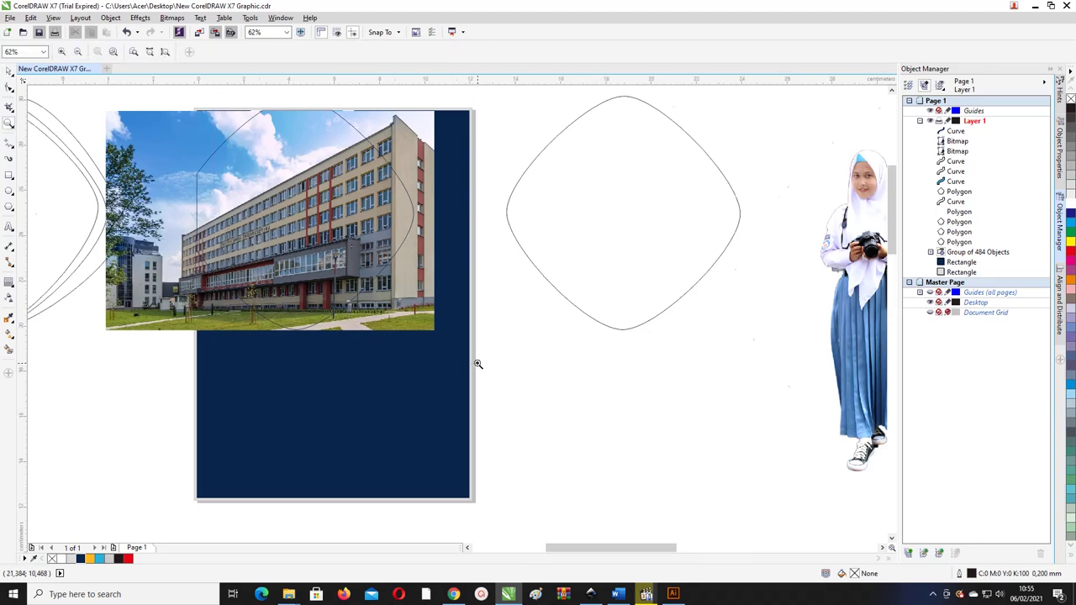
left_click_drag(212, 95, 477, 364)
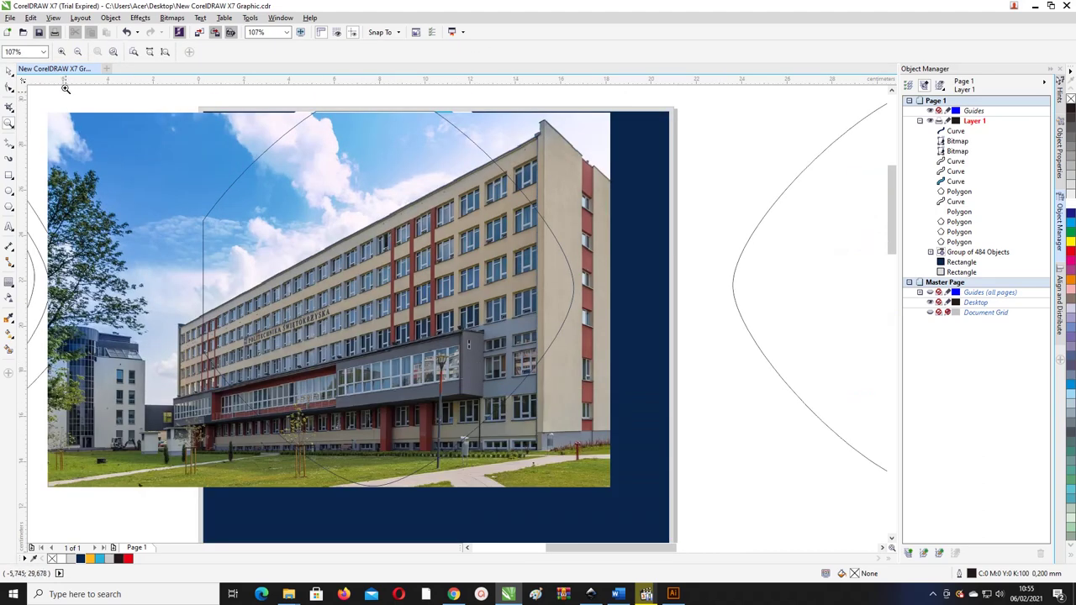
left_click(9, 71)
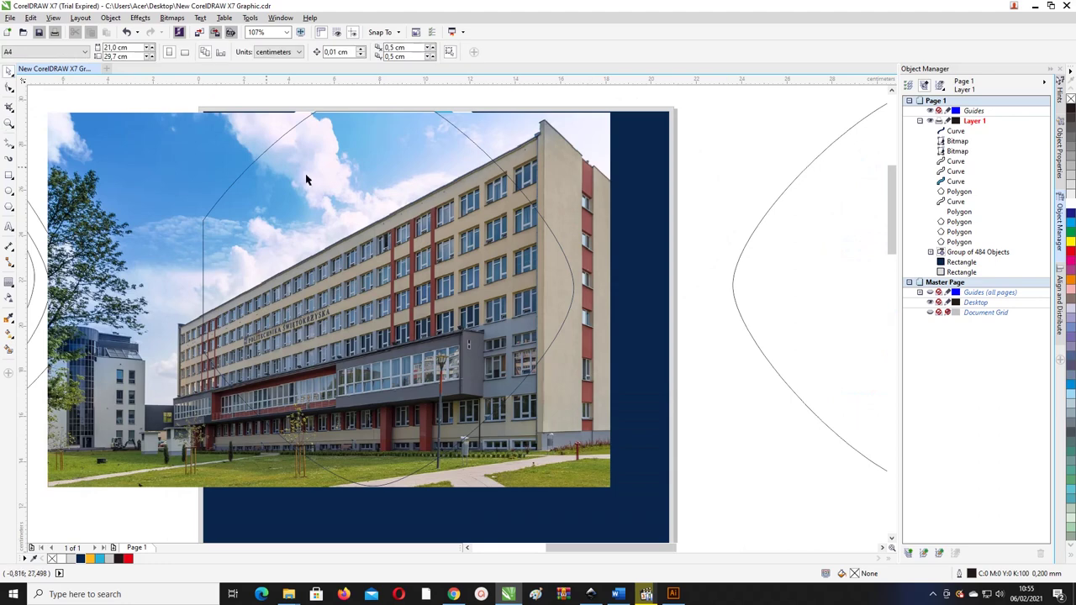
left_click(9, 87)
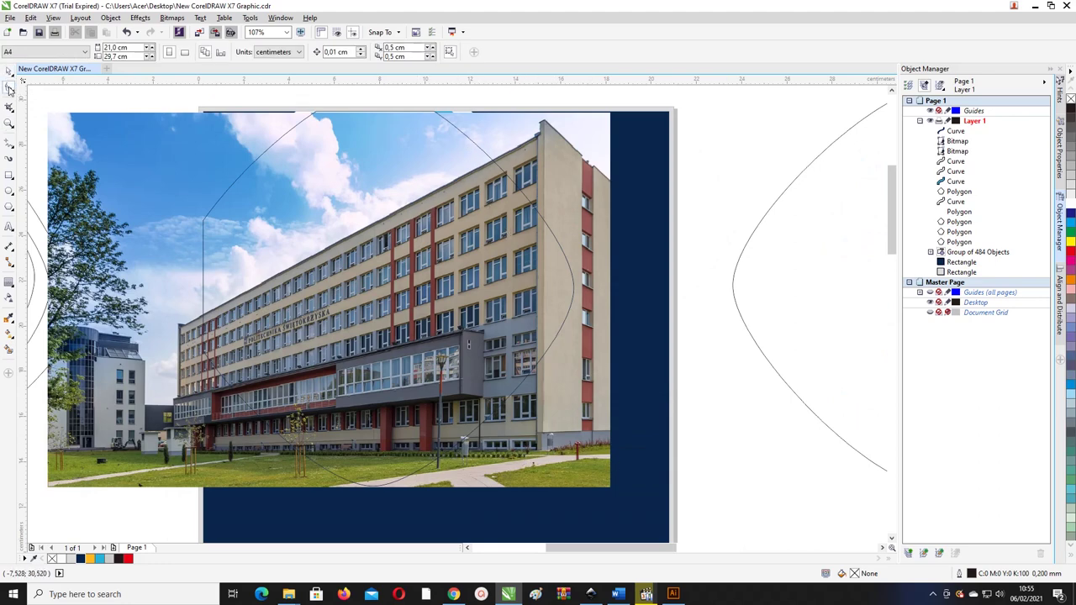
left_click(494, 165)
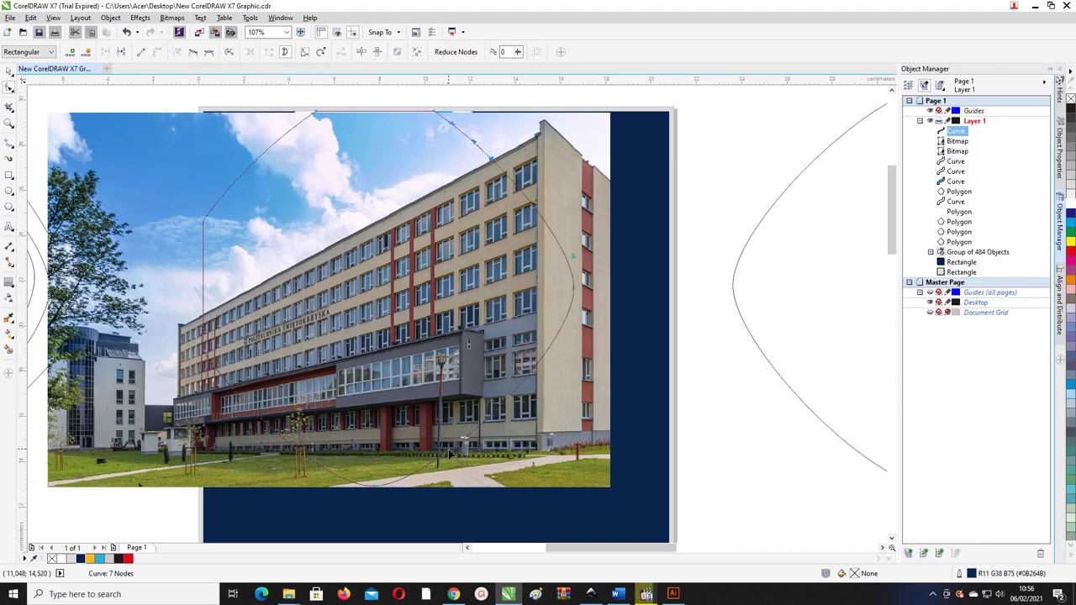
key("plus")
left_click_drag(542, 428, 630, 470)
left_click_drag(575, 293, 616, 212)
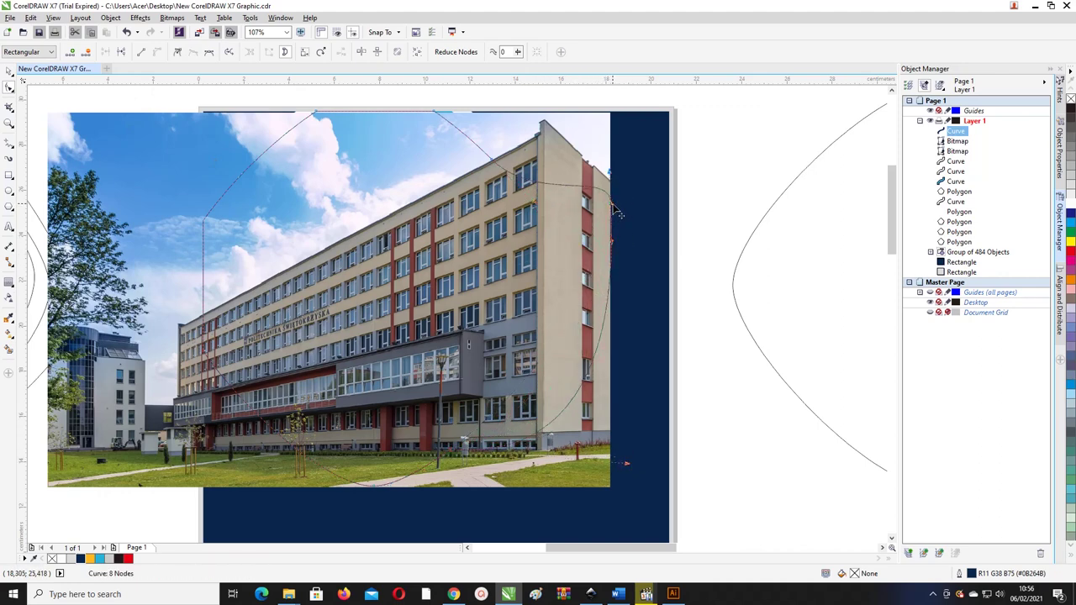
- Add a node at the building's lower-right corner and adjust its handle so the segment runs straight along the photo's edge
left_click_drag(574, 405, 579, 453)
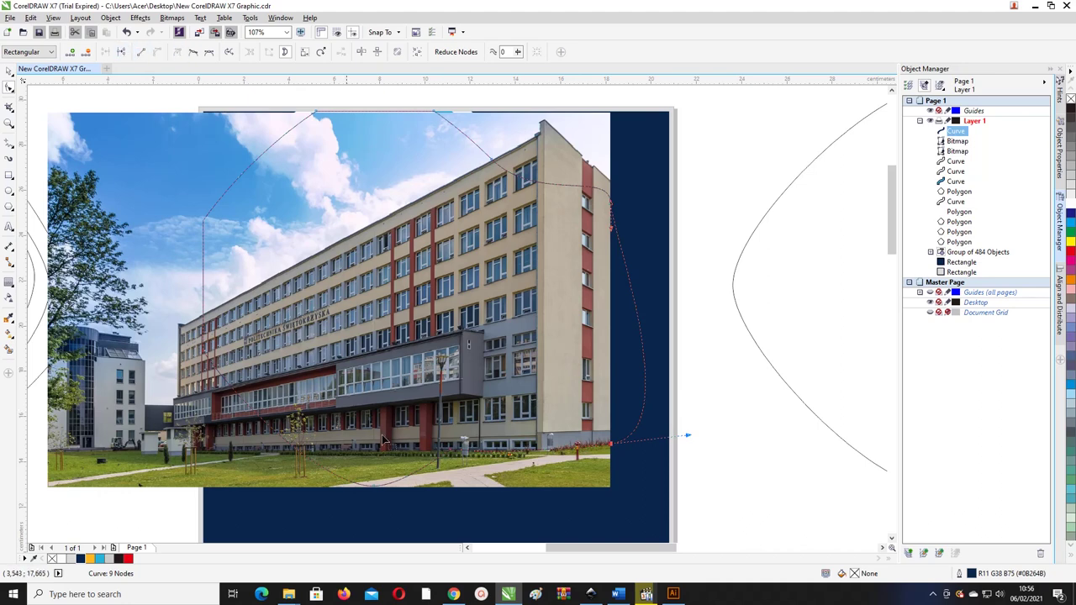
left_click_drag(689, 437, 612, 425)
scroll(538, 166, "up", 2)
scroll(532, 185, "down", 3)
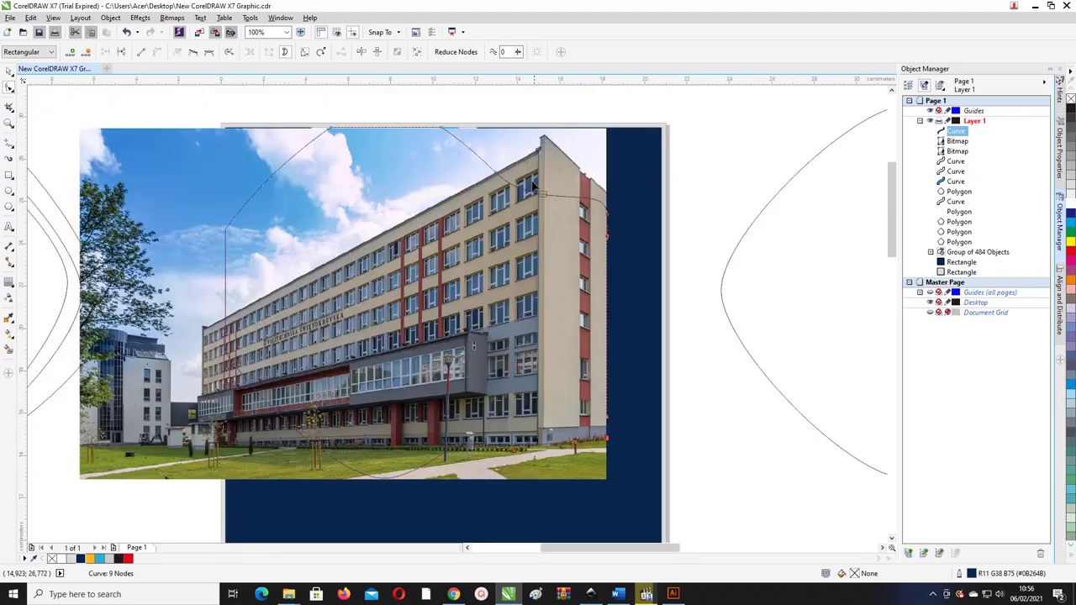
- Add a node on the outline's upper-right segment and move it to the peak of the building's roof
left_click(540, 195)
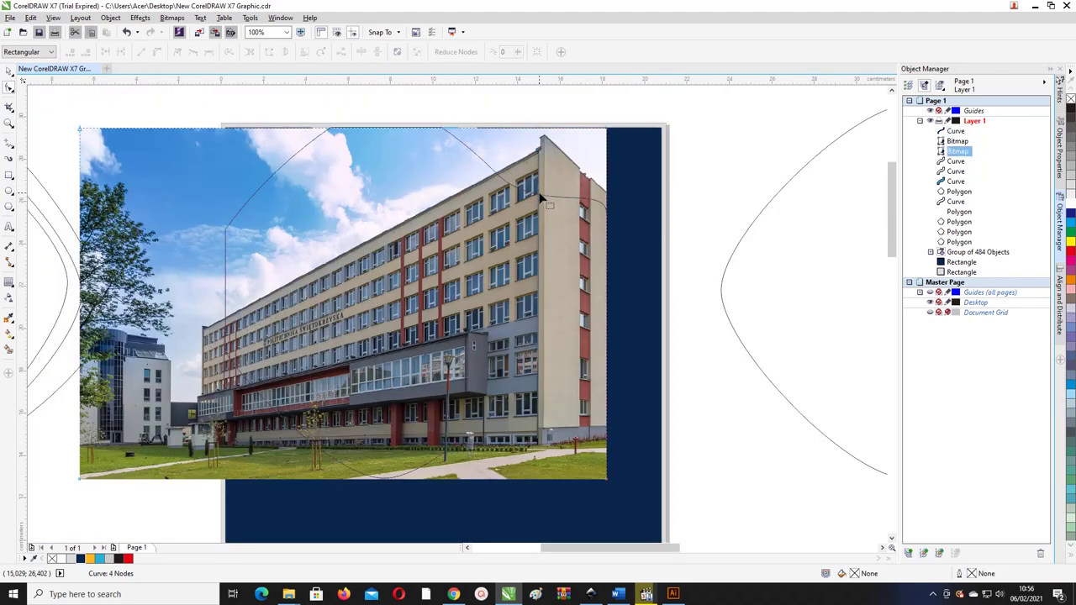
left_click(540, 196)
left_click_drag(541, 196, 543, 137)
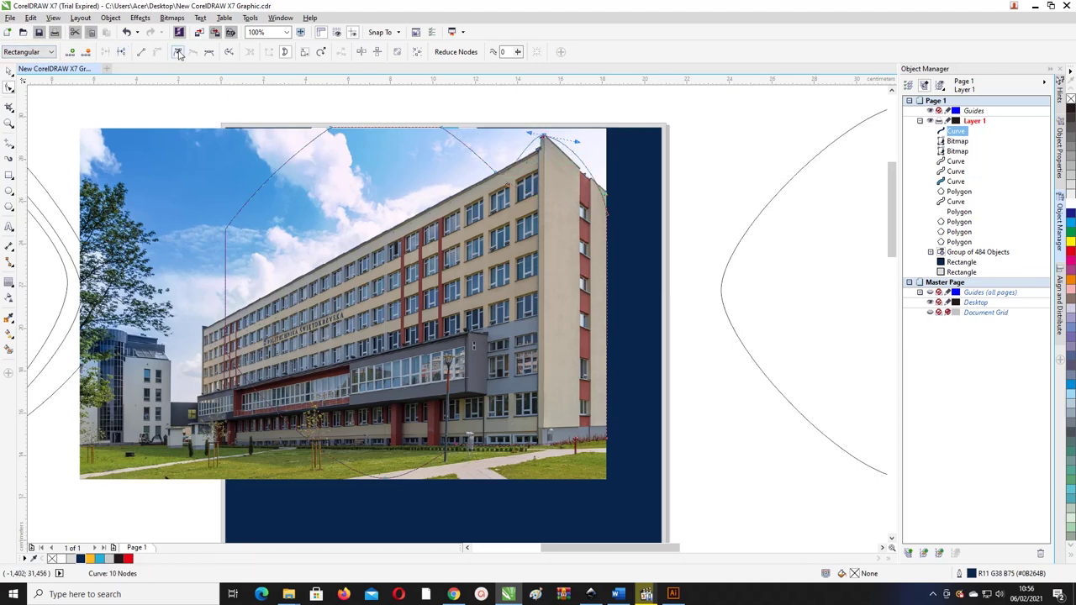
- Fit the diamond outline to both sides of the roof peak, straightening the descending segment and placing its end node at the photo's right edge
left_click_drag(533, 137, 544, 151)
left_click_drag(509, 189, 521, 164)
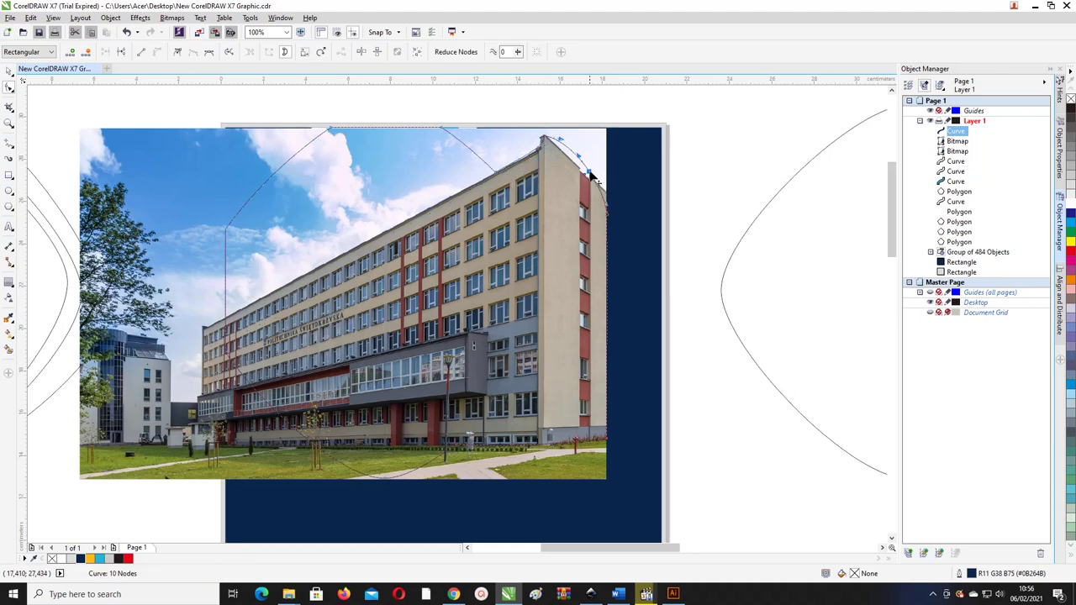
left_click_drag(600, 186, 613, 197)
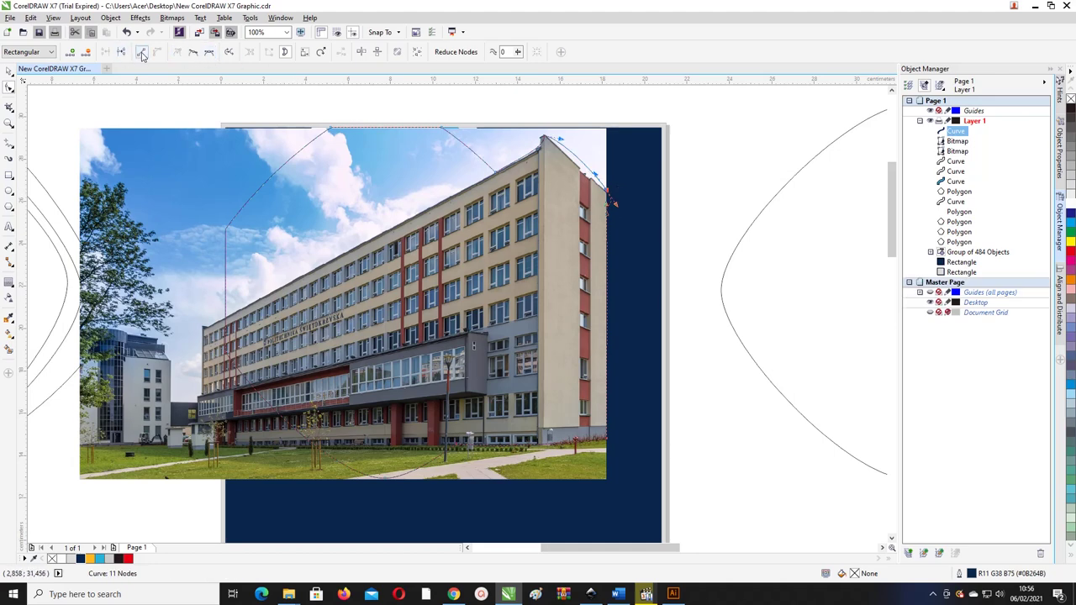
left_click(584, 164)
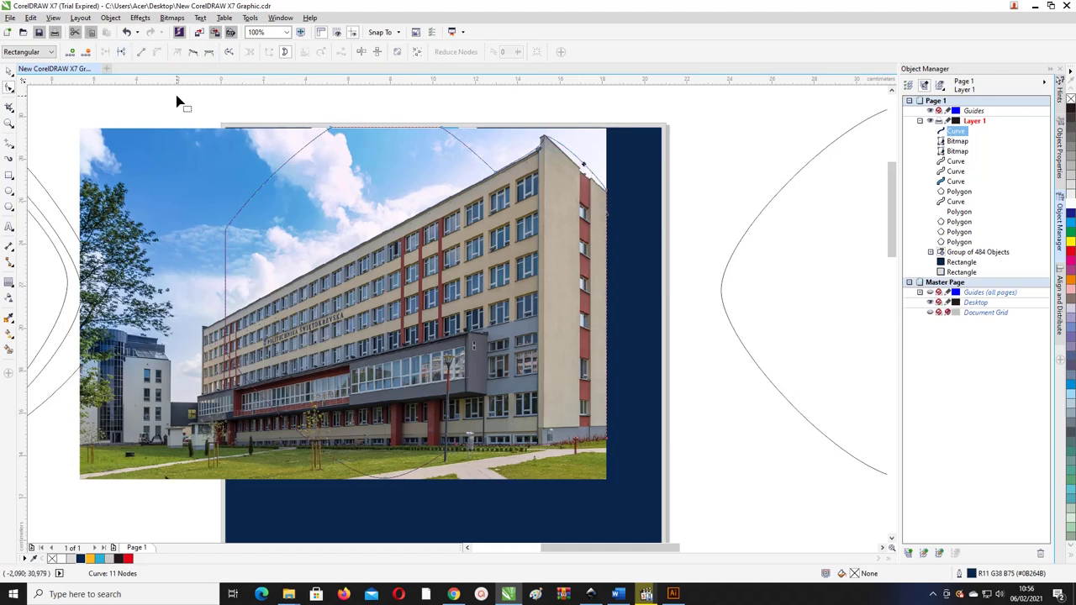
left_click(140, 52)
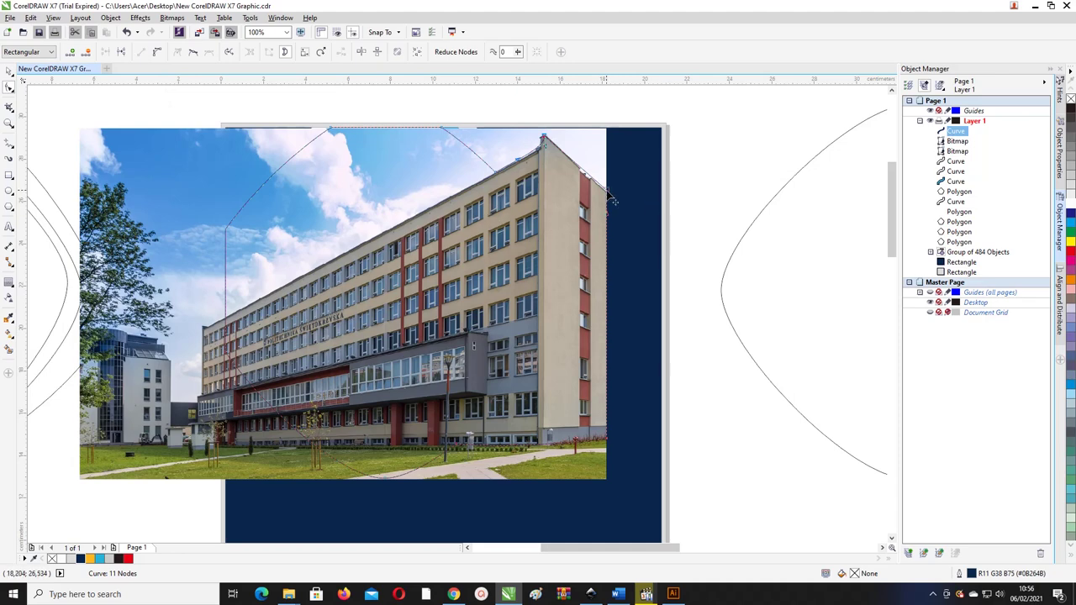
left_click_drag(607, 191, 615, 203)
- Enlarge the building photo slightly to about 25.1 × 16.7 cm so it covers the edge of the reshaped outline
left_click(9, 72)
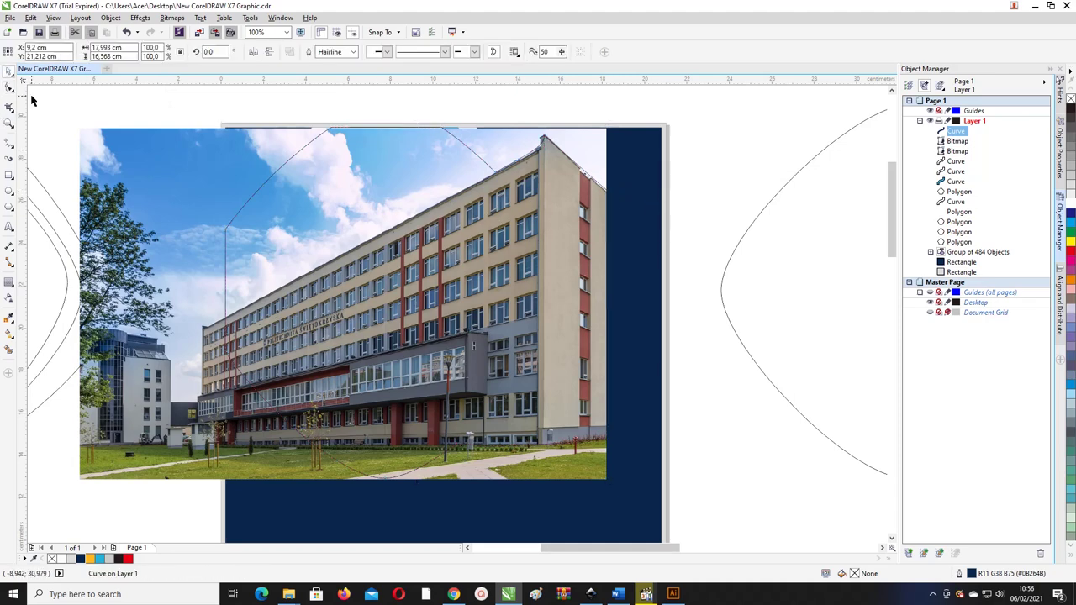
left_click(164, 172)
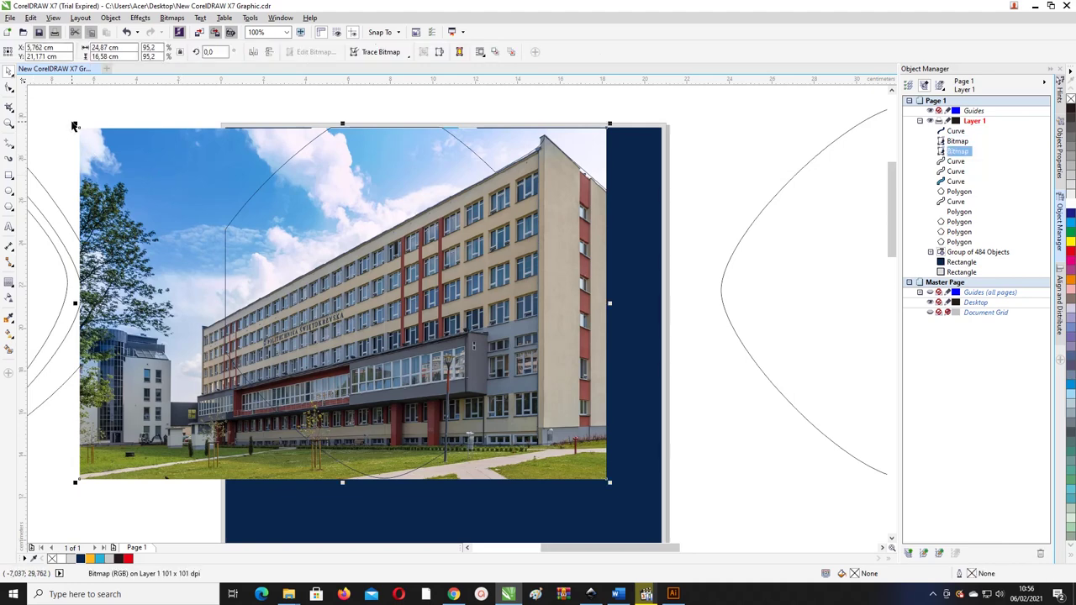
left_click_drag(74, 122, 67, 120)
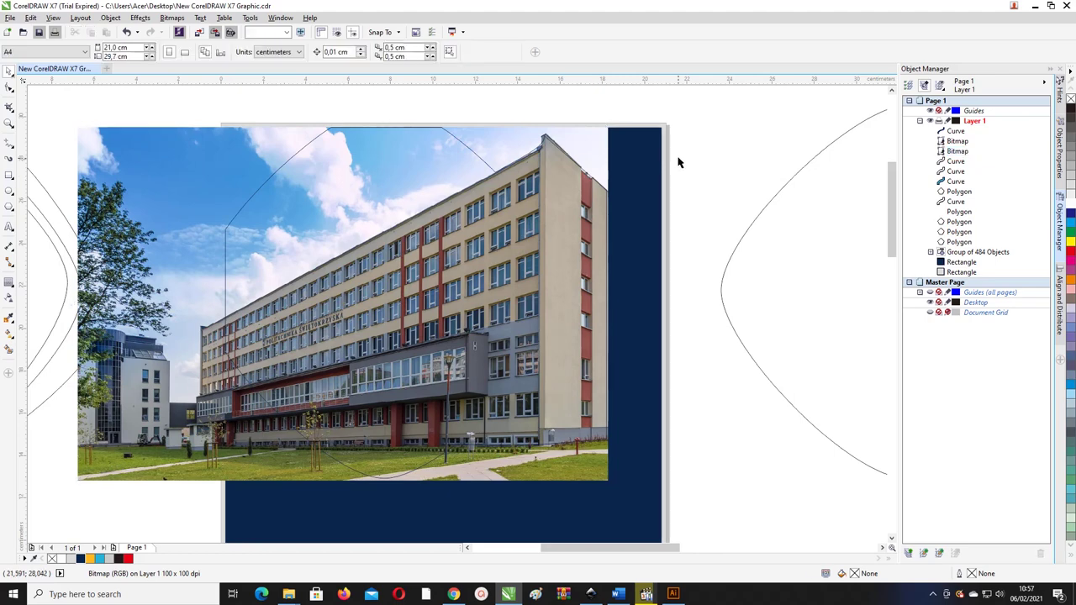
- PowerClip the building photo inside the reshaped diamond outline
right_click(581, 140)
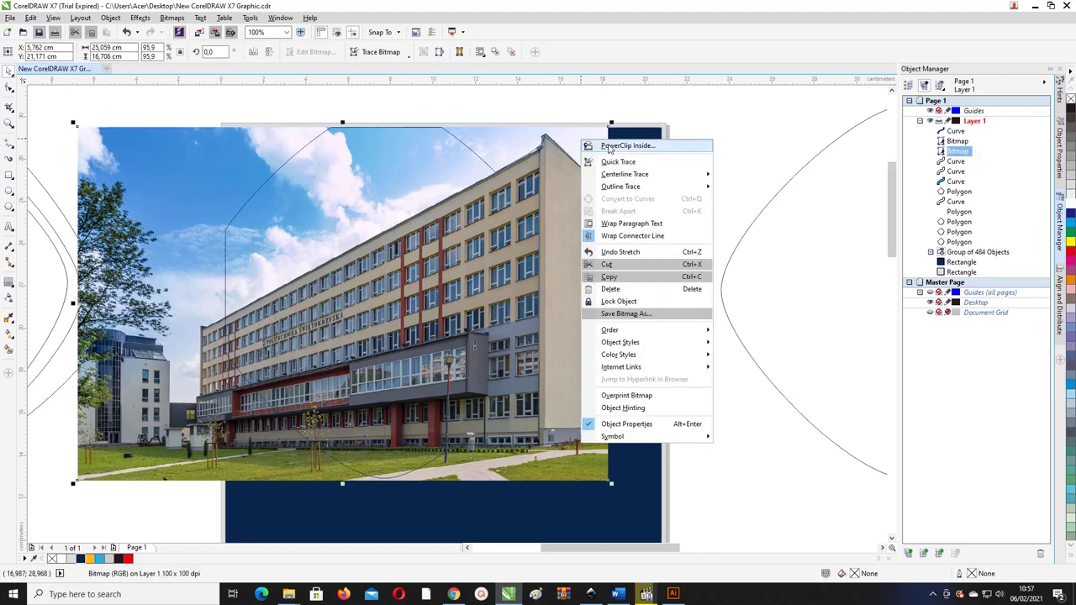
left_click(611, 148)
left_click(519, 183)
left_click(737, 198)
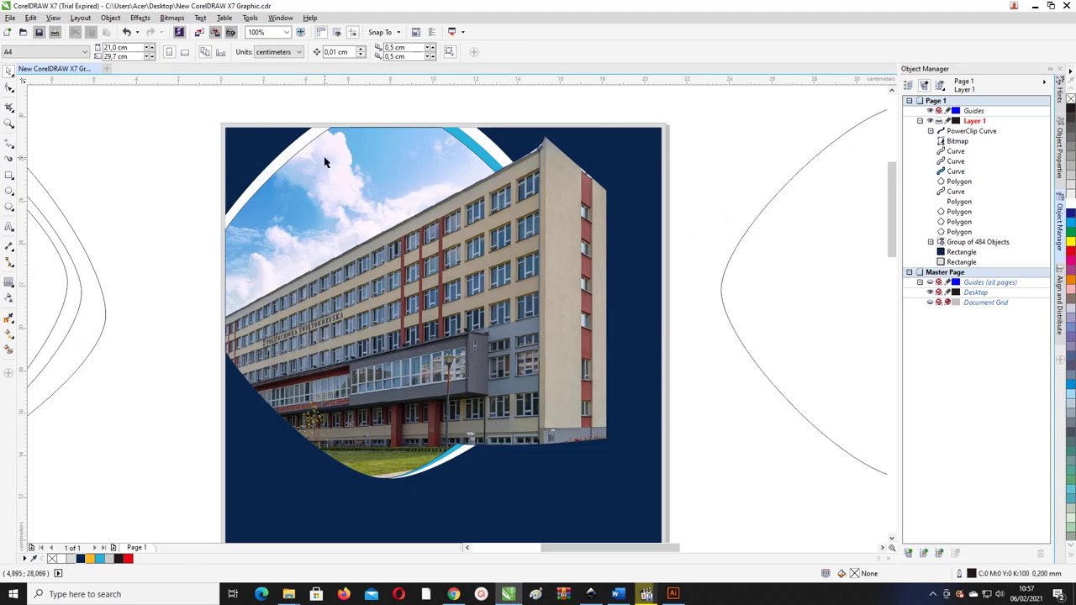
- Remove the outline from all objects on the brochure page
scroll(273, 197, "down", 2)
left_click_drag(230, 126, 493, 490)
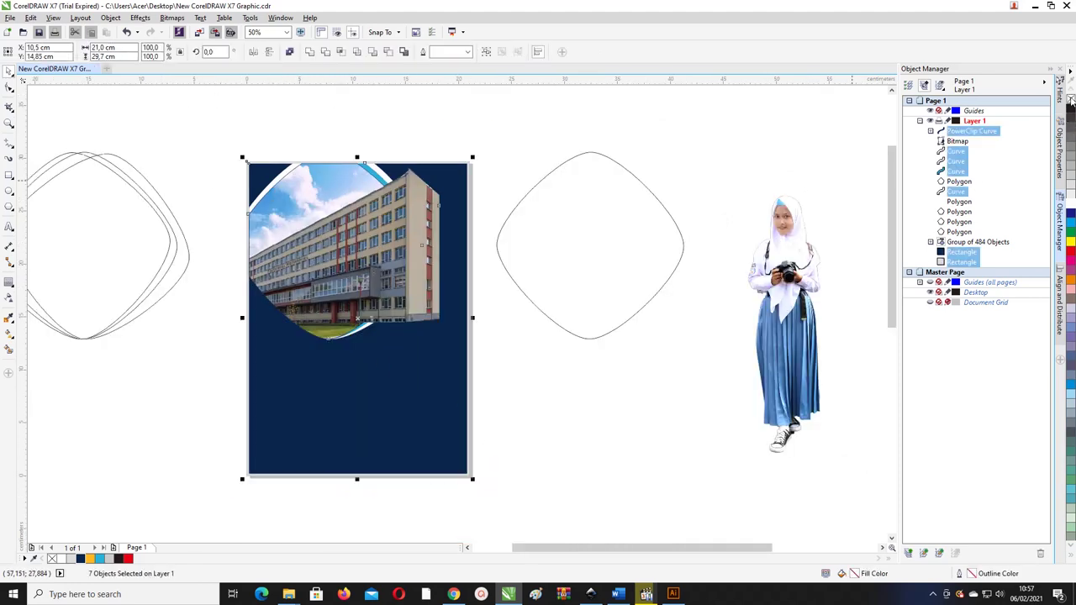
left_click(620, 192)
left_click(710, 217)
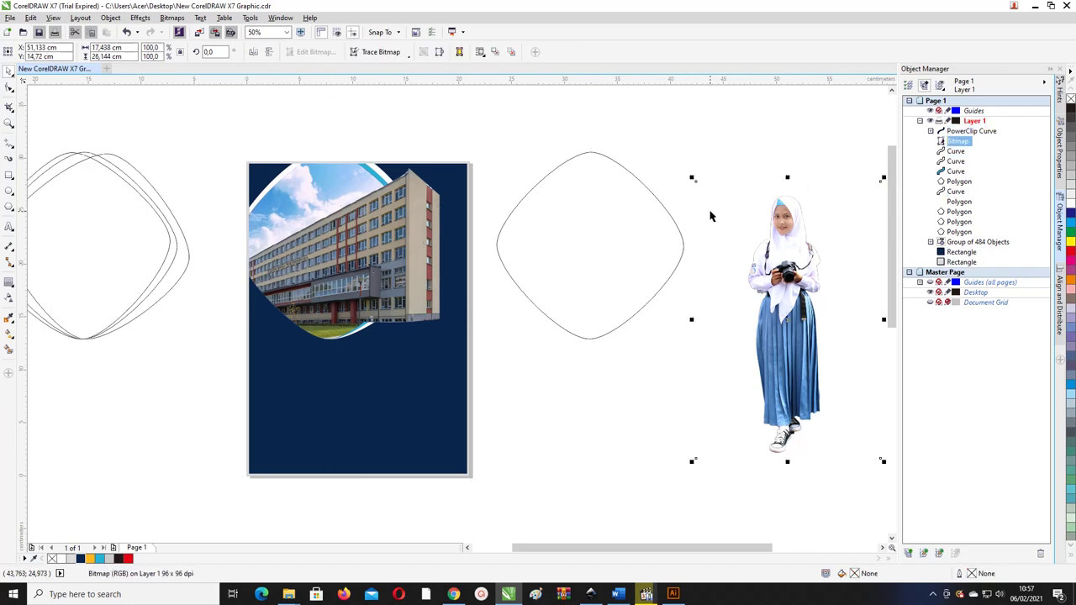
- Draw a flat ellipse about 6.8 × 0.27 cm just below the overhanging base of the building
left_click(421, 299)
scroll(405, 311, "left", 1)
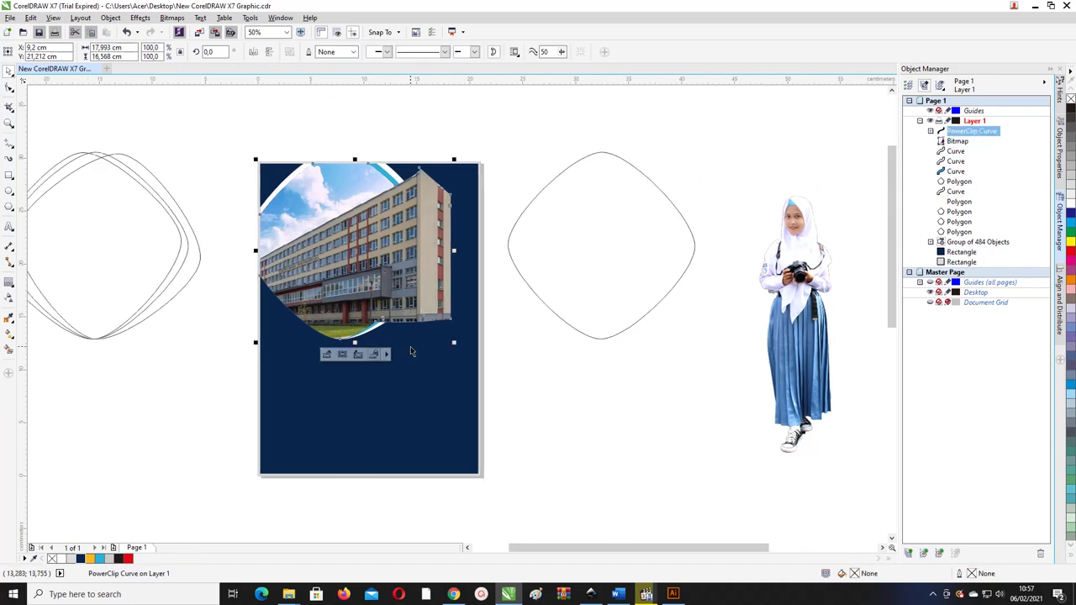
scroll(403, 357, "left", 1)
scroll(445, 323, "up", 2)
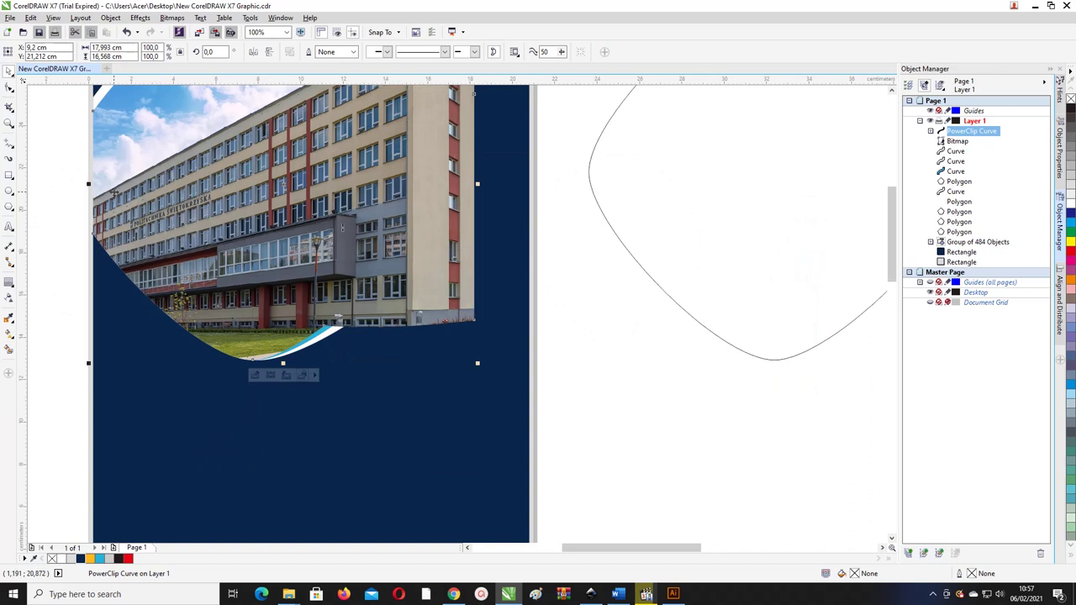
left_click(8, 195)
left_click(38, 192)
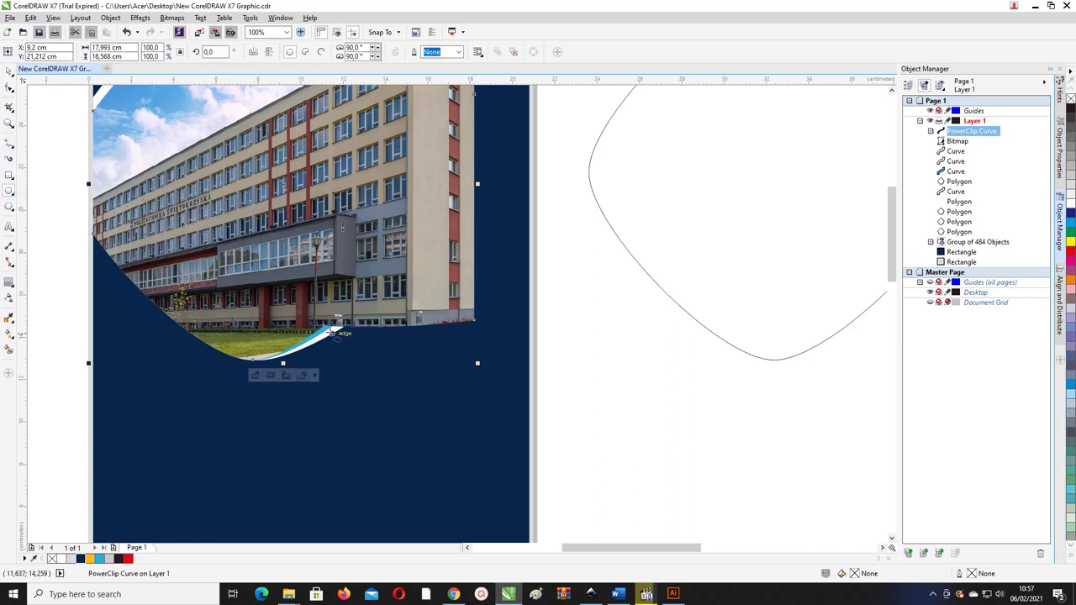
left_click_drag(328, 331, 476, 340)
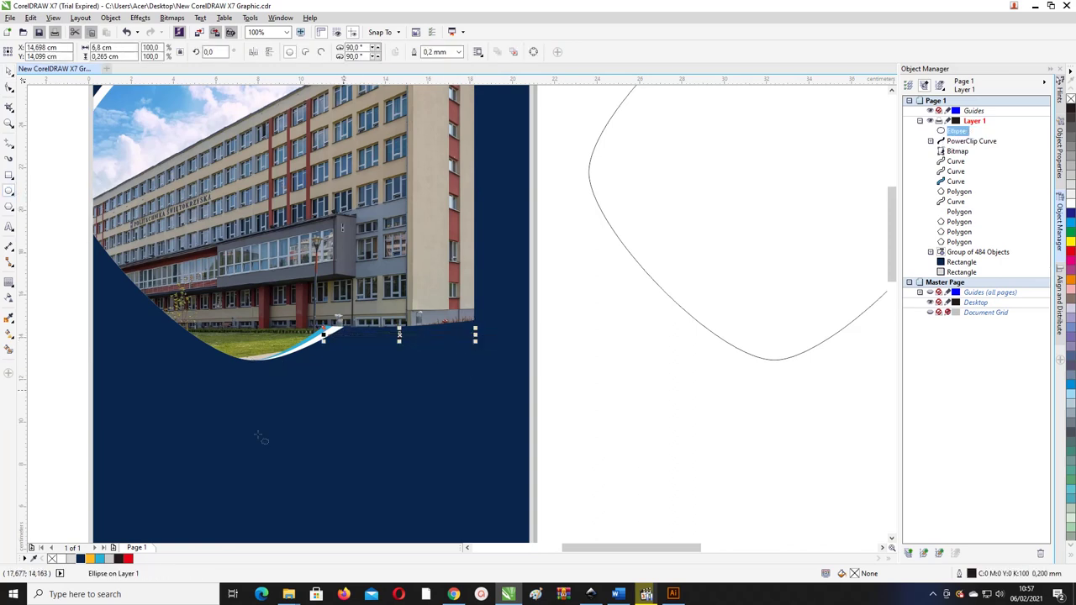
- Fill the flat ellipse with black, remove its outline, and move it up against the building's base
left_click(119, 559)
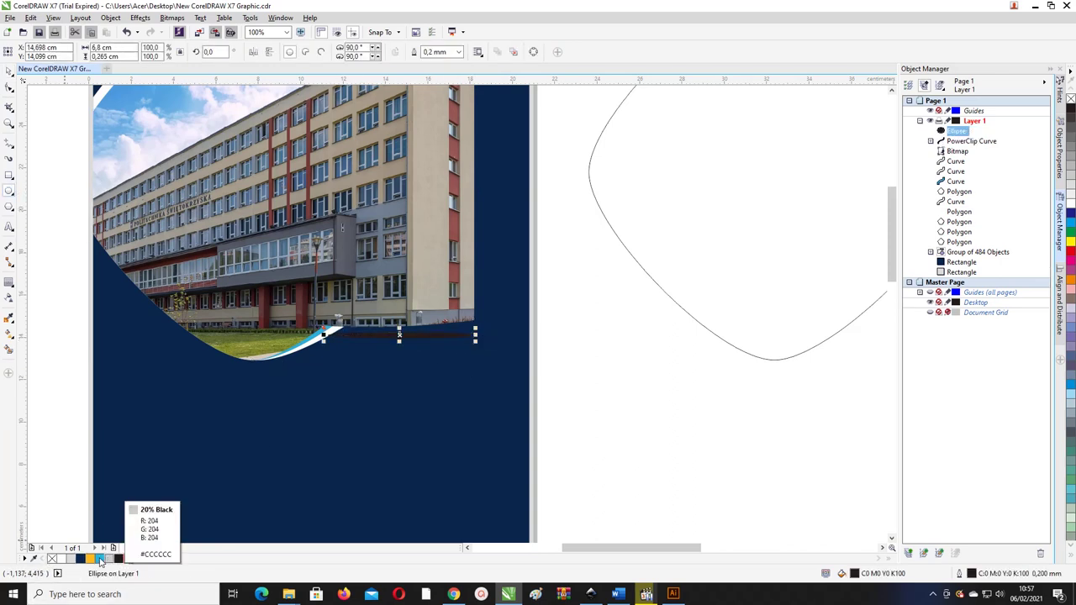
right_click(52, 559)
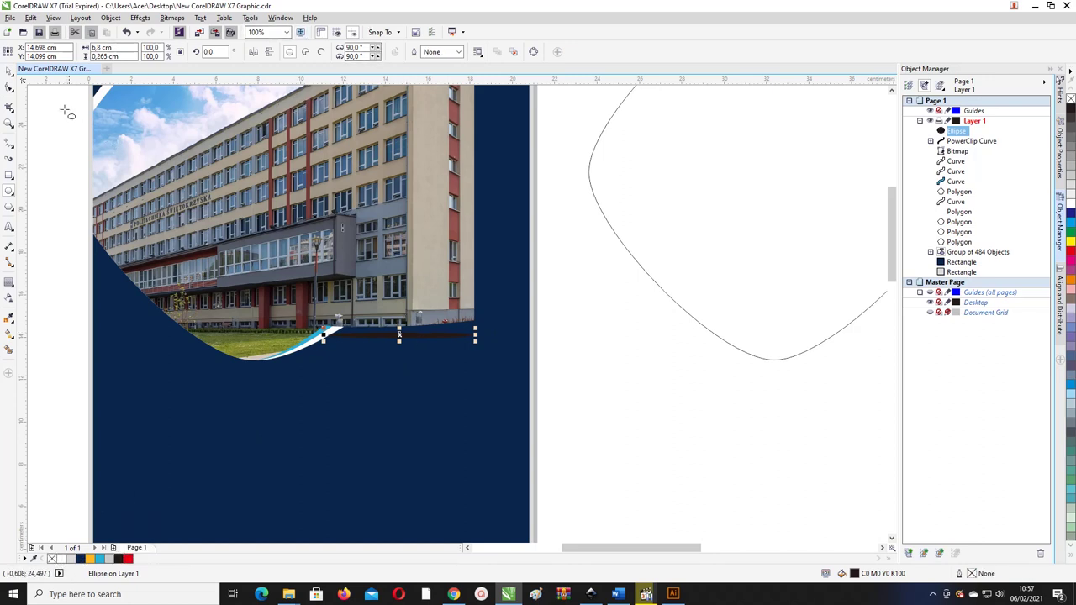
left_click_drag(413, 337, 413, 331)
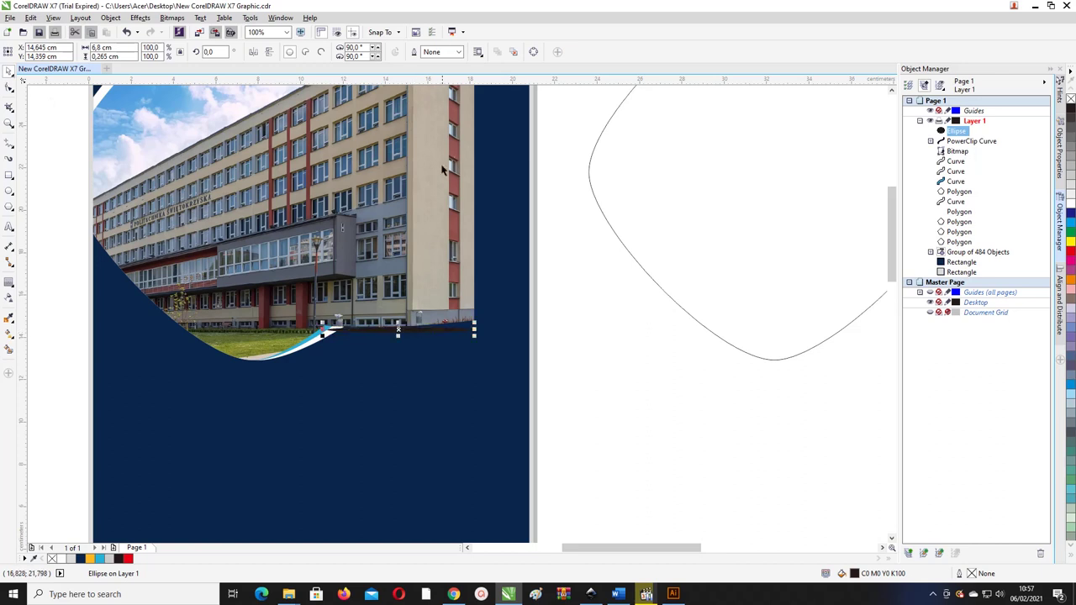
- Convert the black ellipse to a 72 dpi CMYK bitmap with a transparent background
left_click(173, 17)
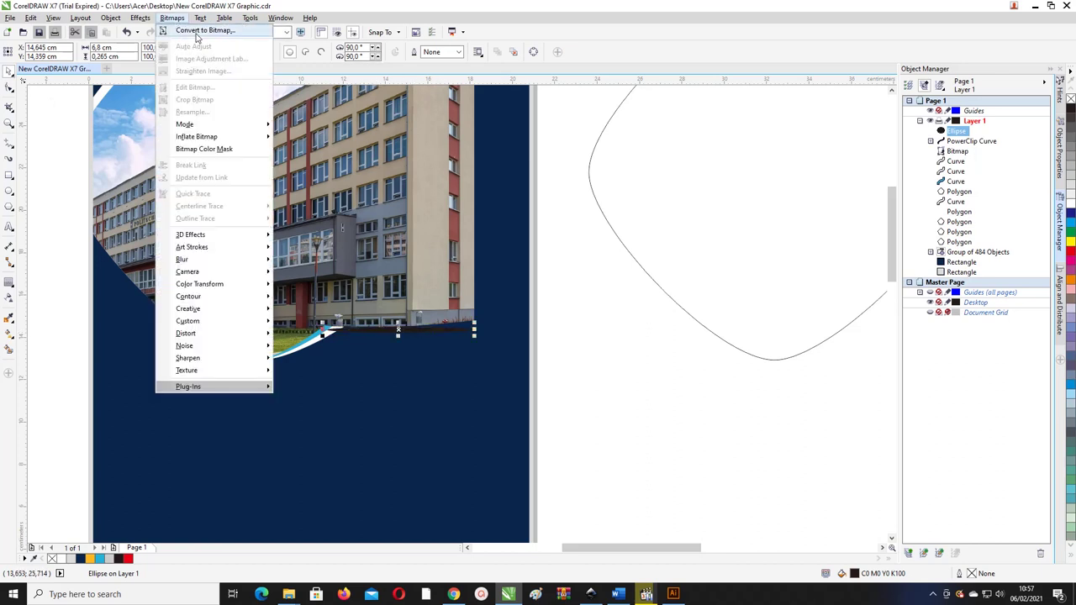
left_click(197, 31)
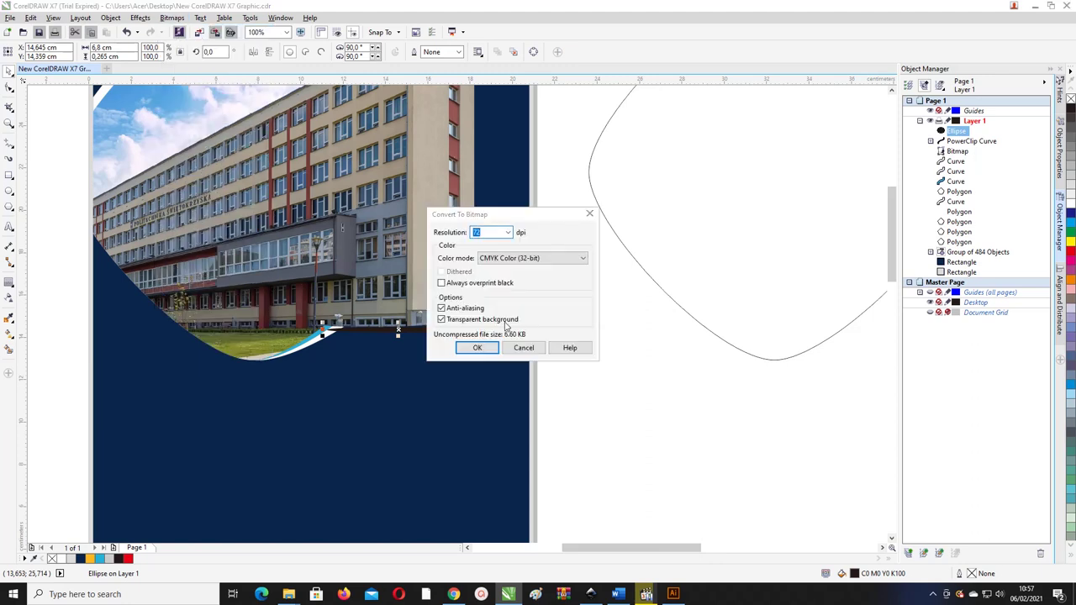
left_click(477, 345)
- Apply a Gaussian Blur with a small radius to the ellipse bitmap to make a soft shadow
left_click(171, 18)
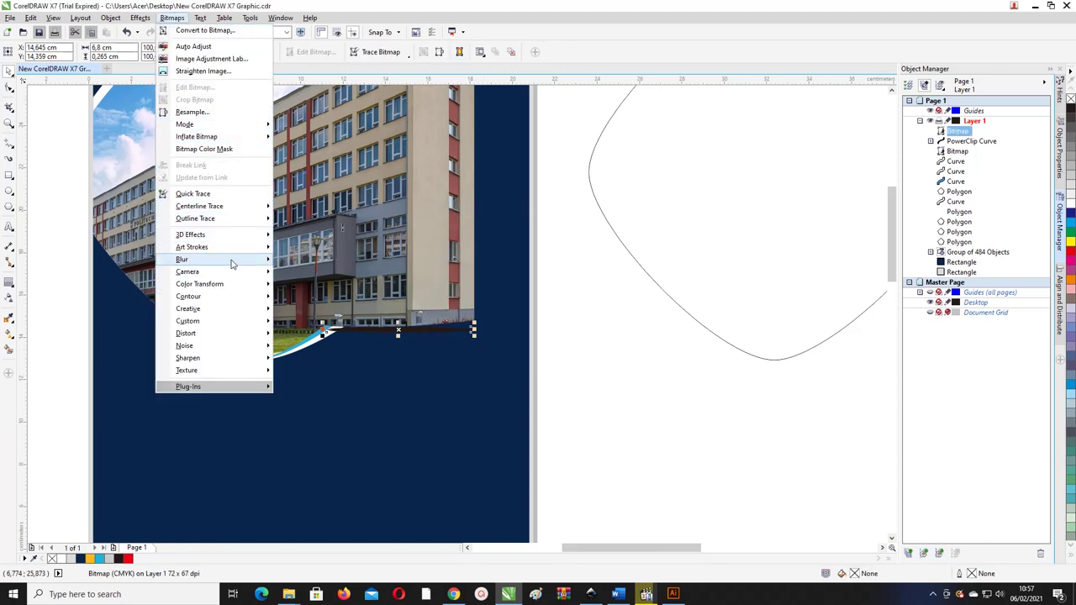
mouse_move(230, 262)
left_click(360, 272)
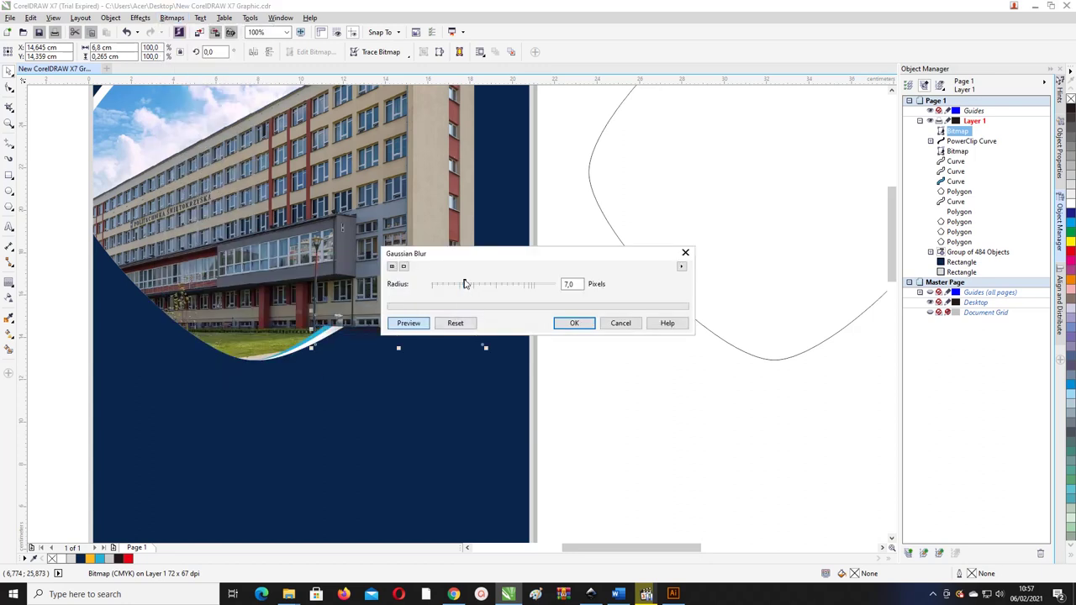
left_click_drag(468, 258, 594, 239)
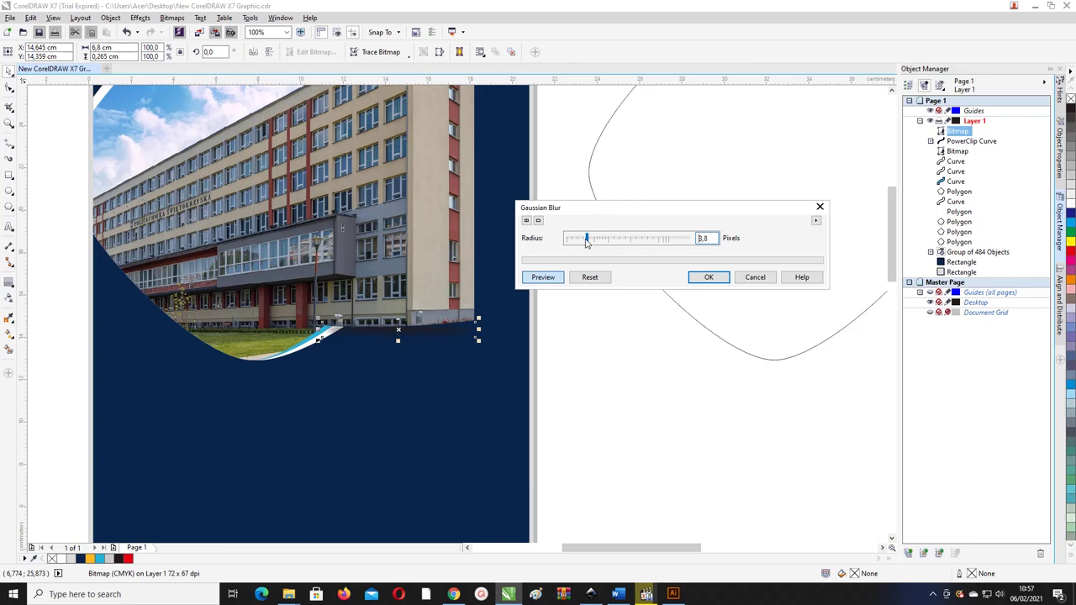
left_click(709, 278)
- Shift the blurred shadow slightly up and right along the building's base, and bring the clipped building photo in front of it
left_click(540, 320)
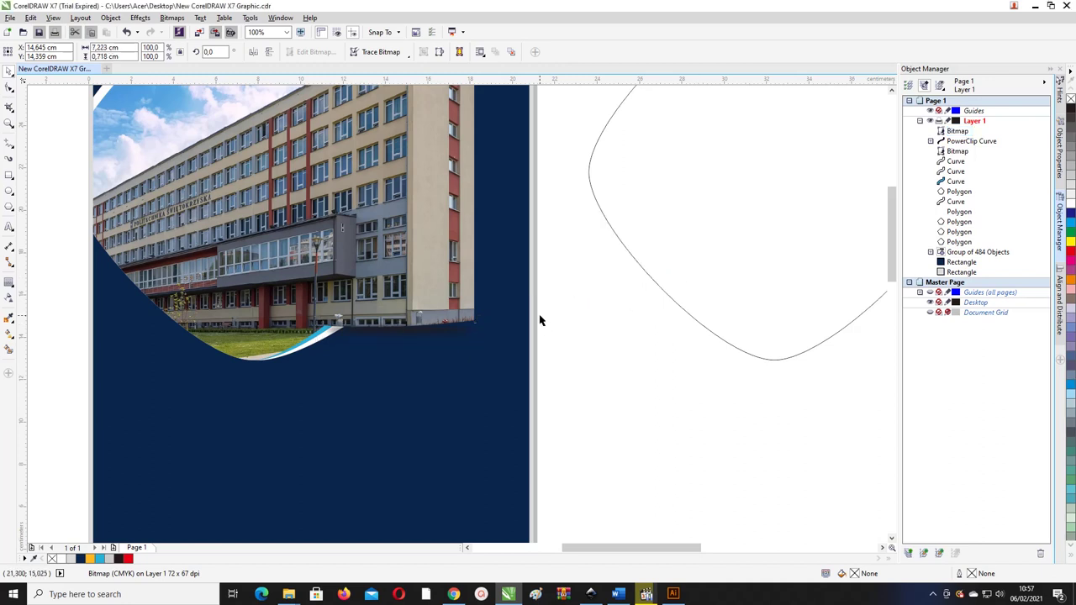
left_click(444, 338)
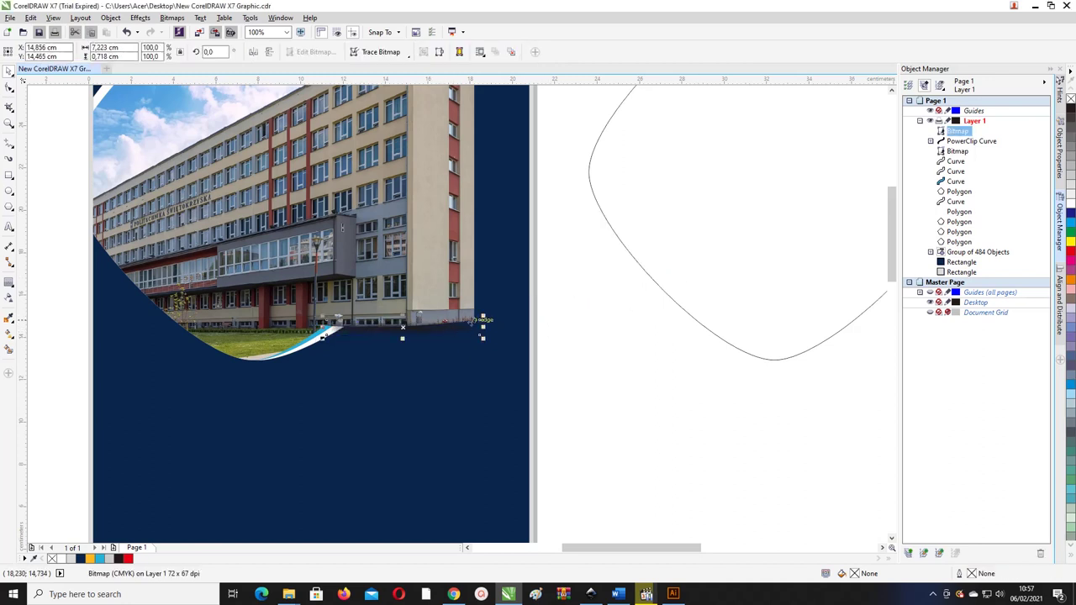
key("shift+Page_Up")
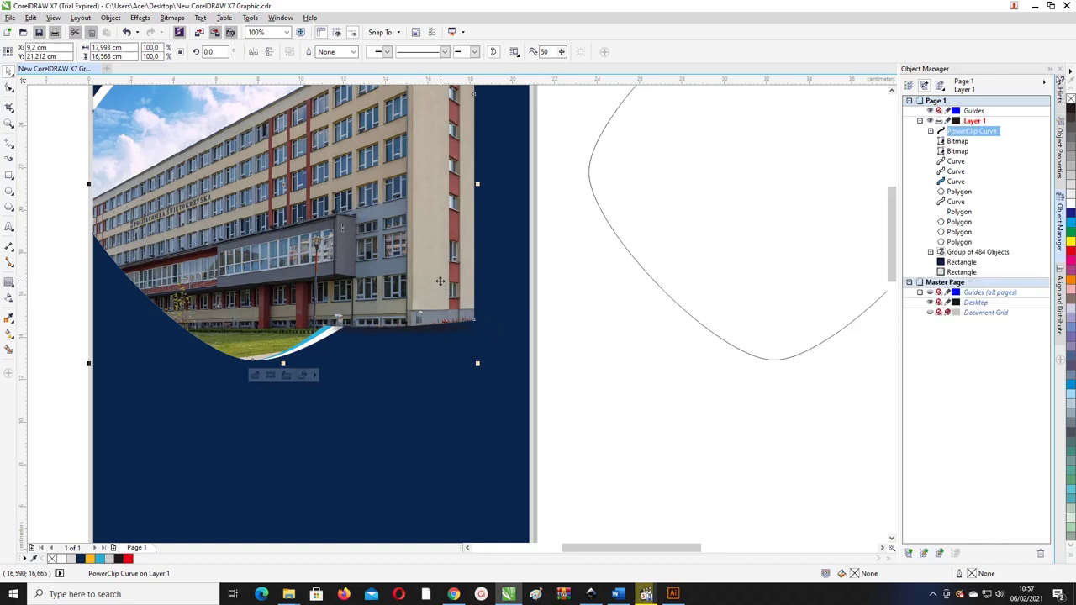
key("Escape")
- Move the student photo onto the middle of the brochure page and bring it to the front
key("F7")
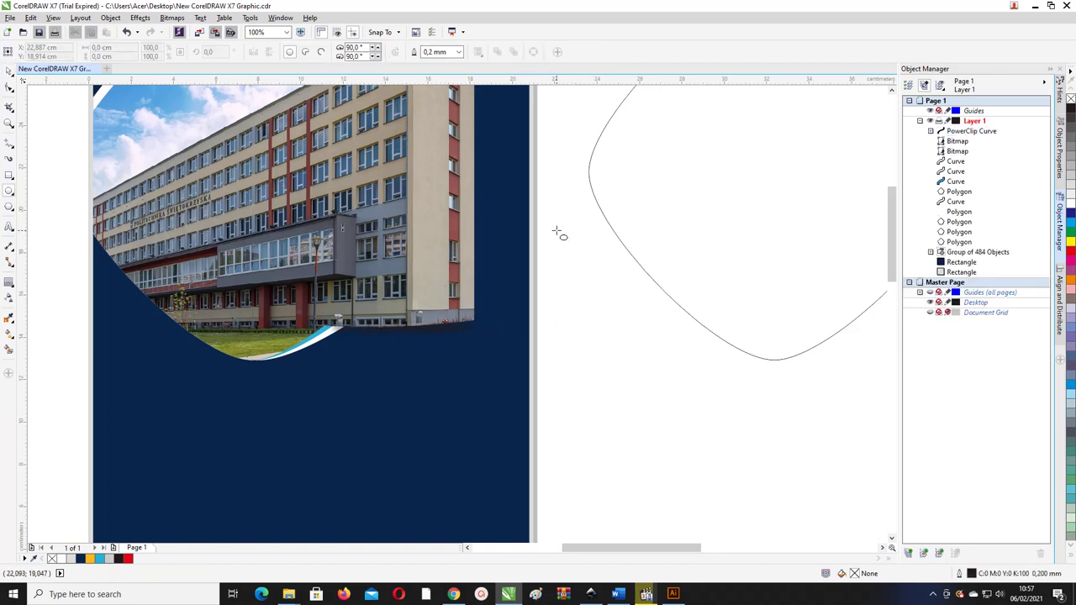
scroll(556, 233, "down", 1)
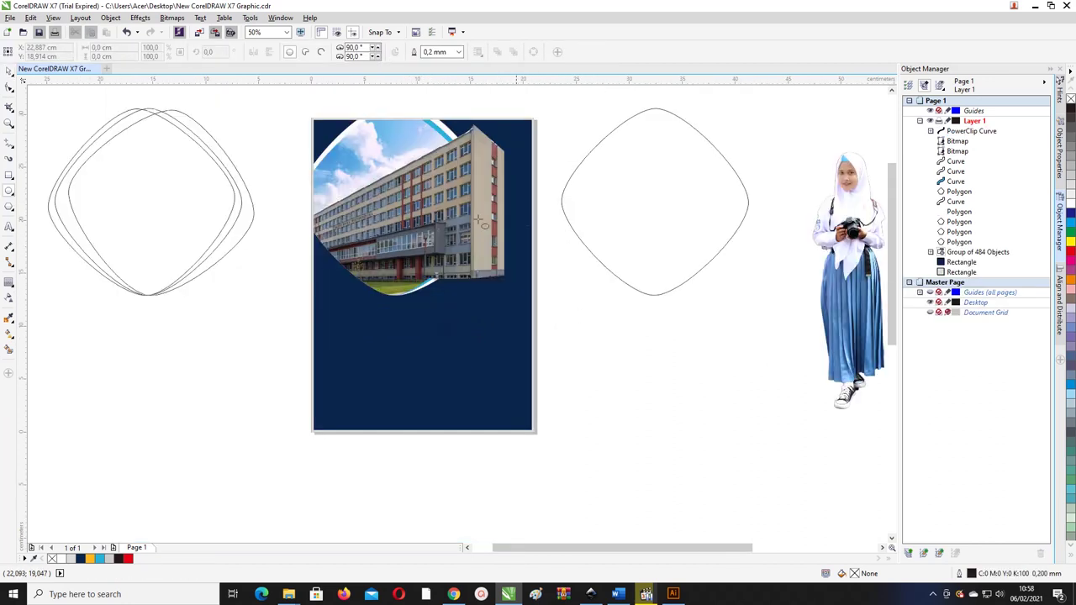
left_click(8, 71)
left_click_drag(823, 257, 404, 245)
key("shift+Page_Up")
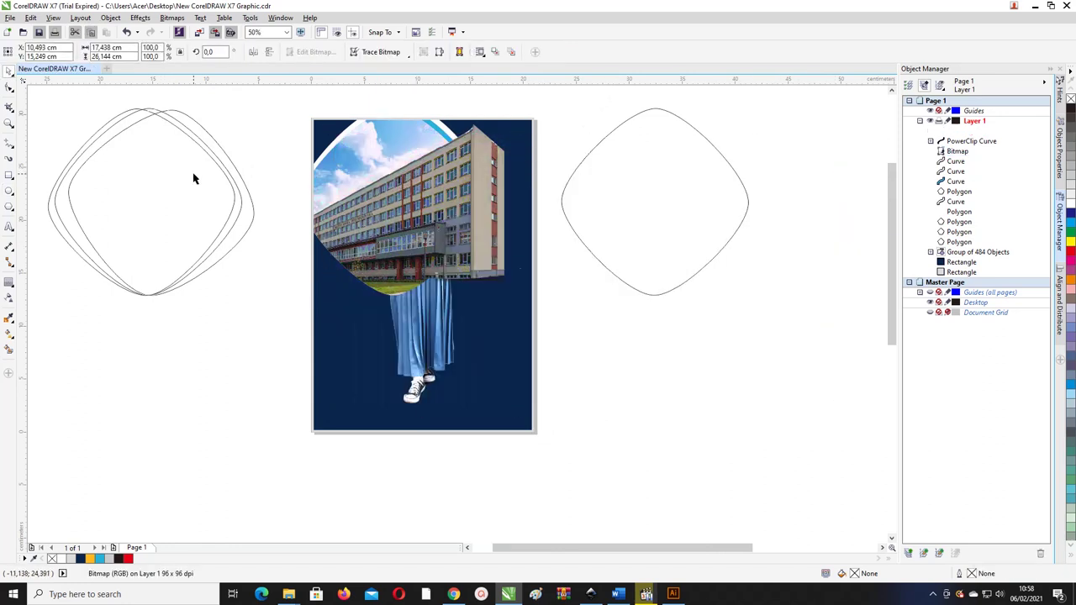
- Crop the empty margins at the student photo's sides and top, reducing it to about 8.6 × 25 cm
left_click(8, 87)
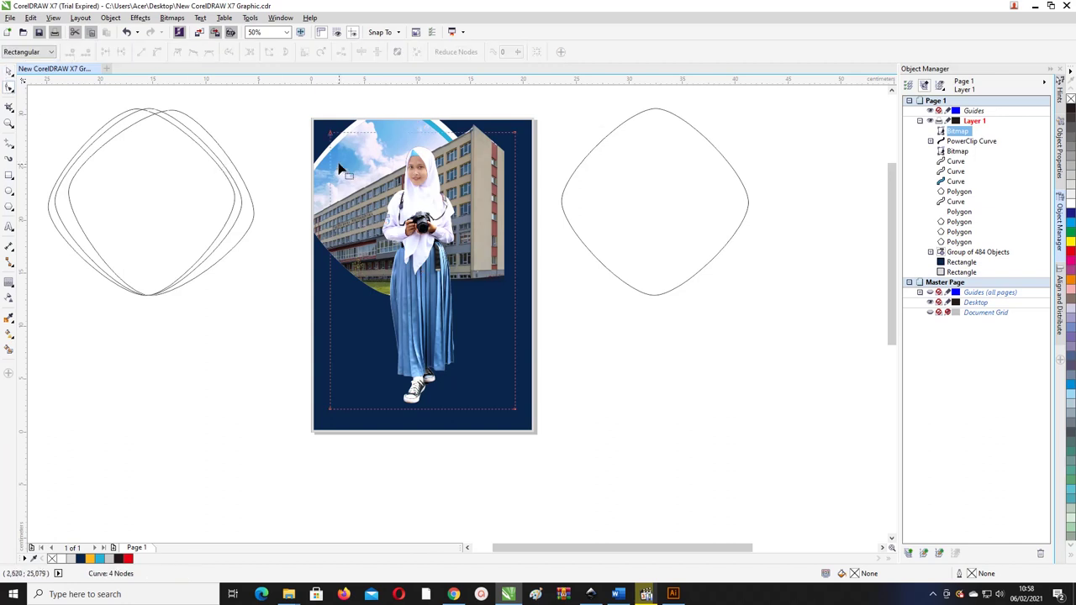
left_click_drag(296, 94, 378, 412)
left_click_drag(605, 460, 471, 103)
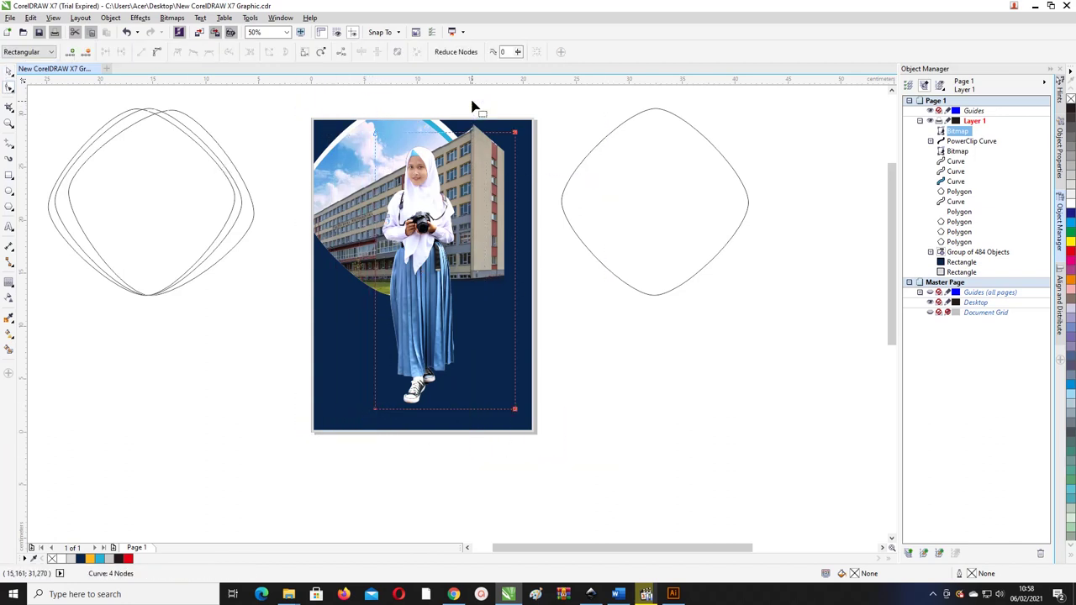
left_click_drag(515, 136, 467, 143)
left_click_drag(348, 100, 466, 145)
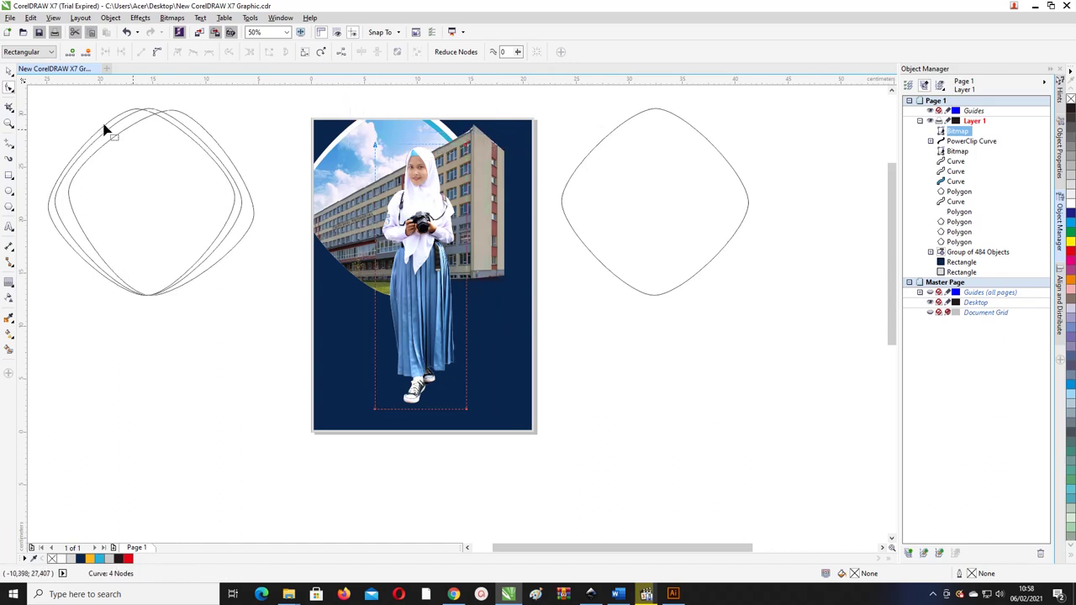
- Move the student photo left and slightly up so the student stands in front of the building's middle
left_click(9, 71)
left_click(158, 278)
left_click_drag(430, 276, 380, 259)
- Place the student photo inside the building's PowerClip shape and open the PowerClip contents for editing
right_click(390, 244)
left_click(428, 250)
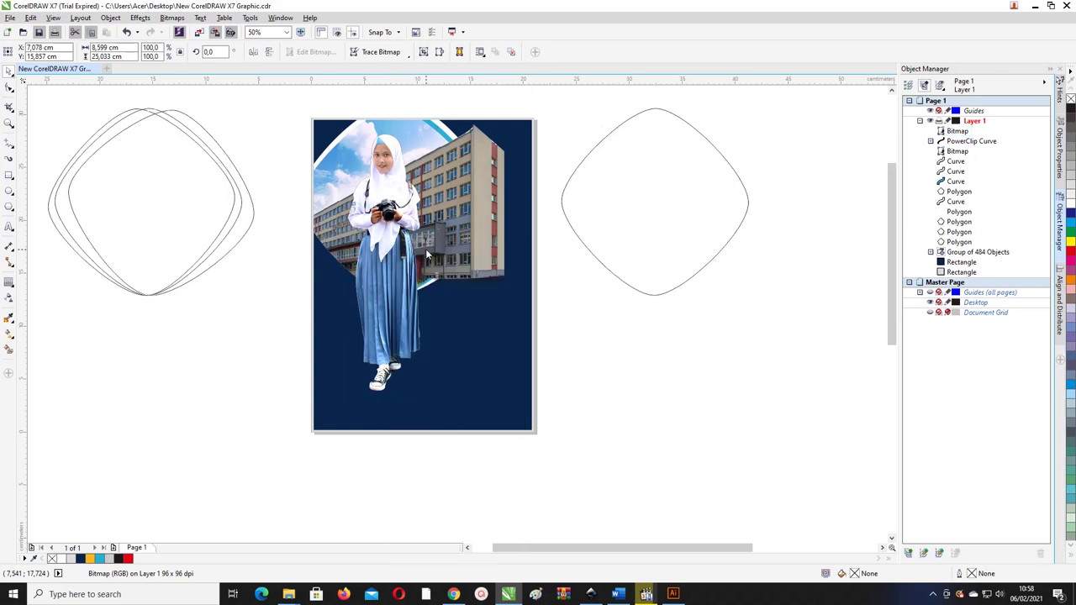
left_click(335, 207)
right_click(389, 207)
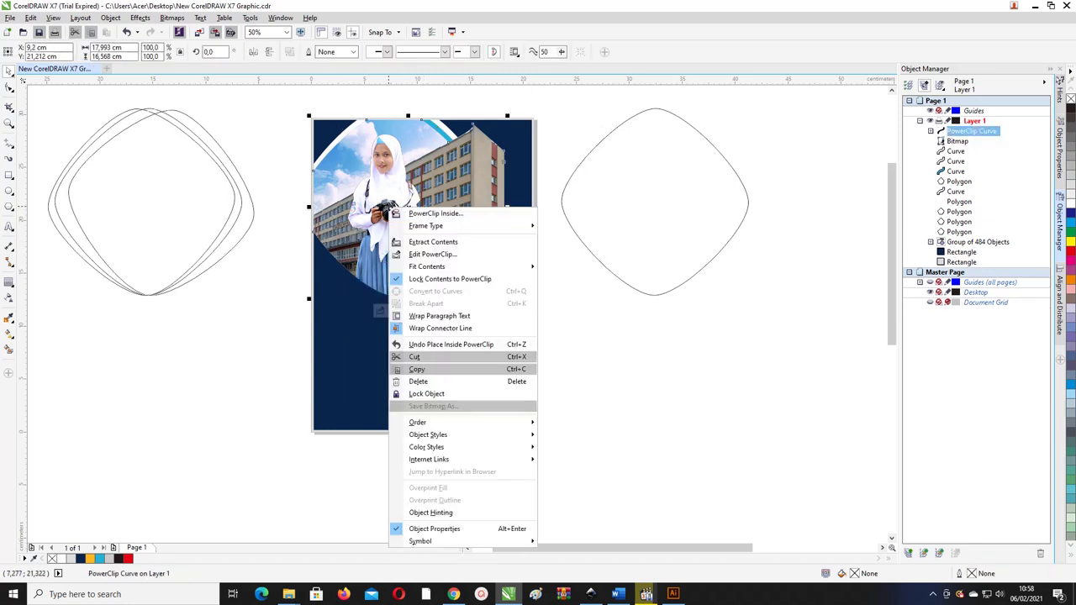
left_click(446, 262)
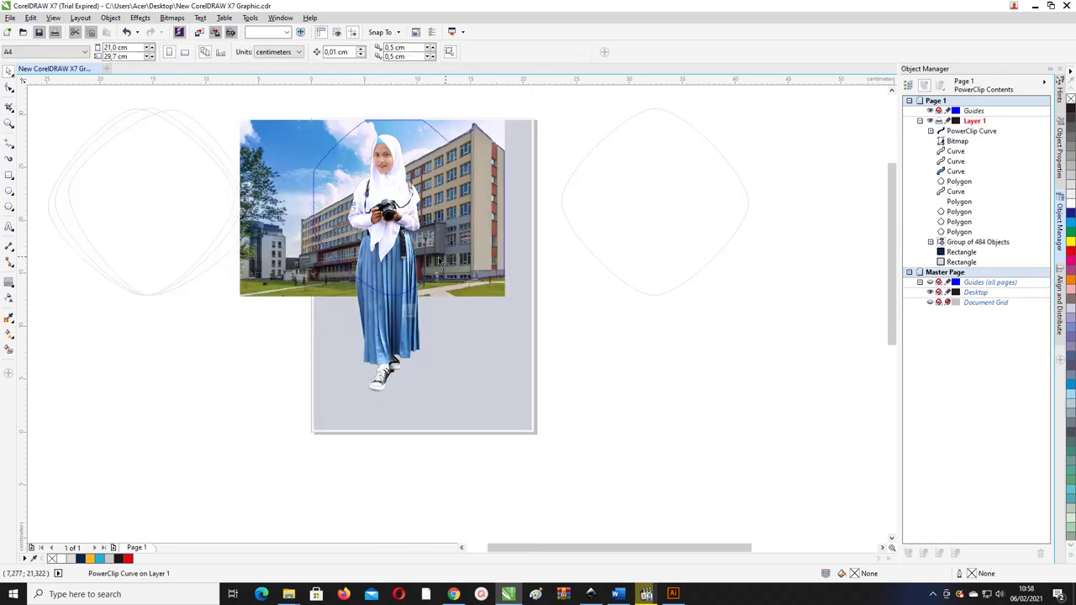
- Shift the student photo left and slightly down inside the PowerClip, and finish editing the contents
left_click_drag(382, 252, 360, 261)
left_click(581, 306)
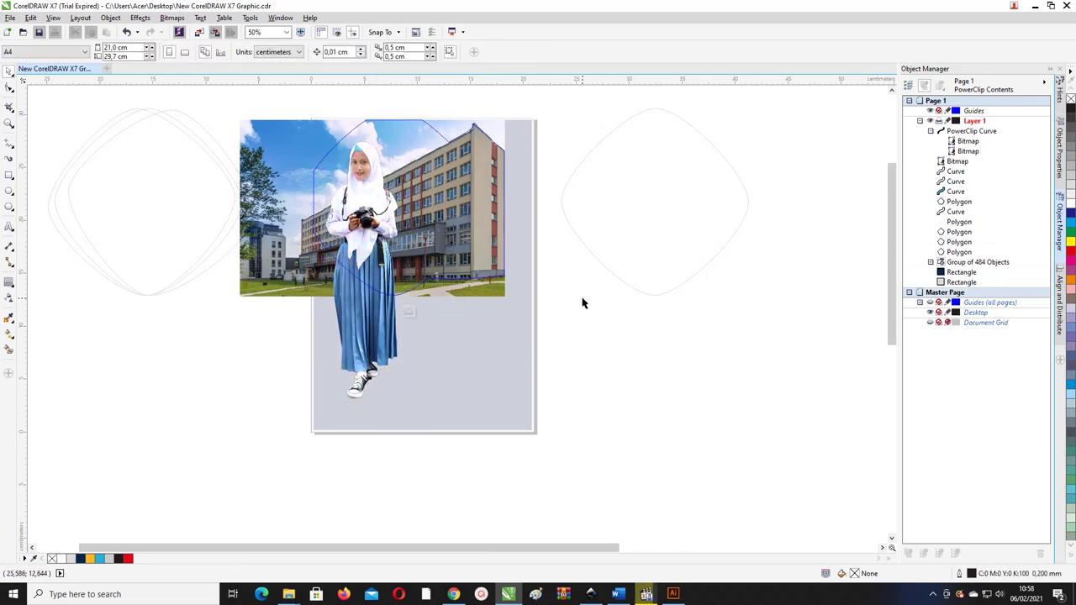
right_click(367, 239)
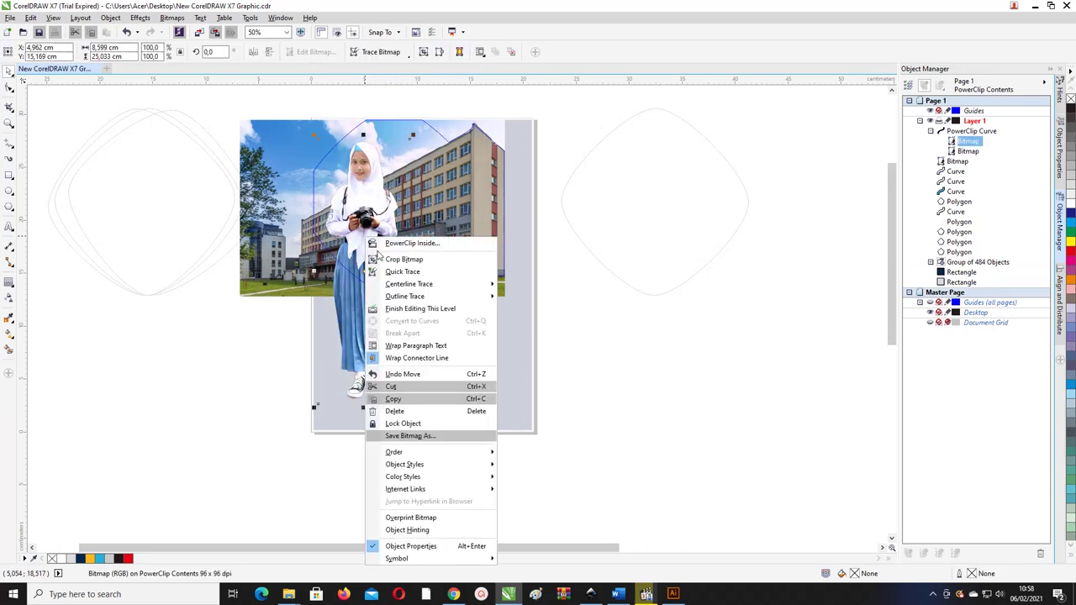
left_click(403, 308)
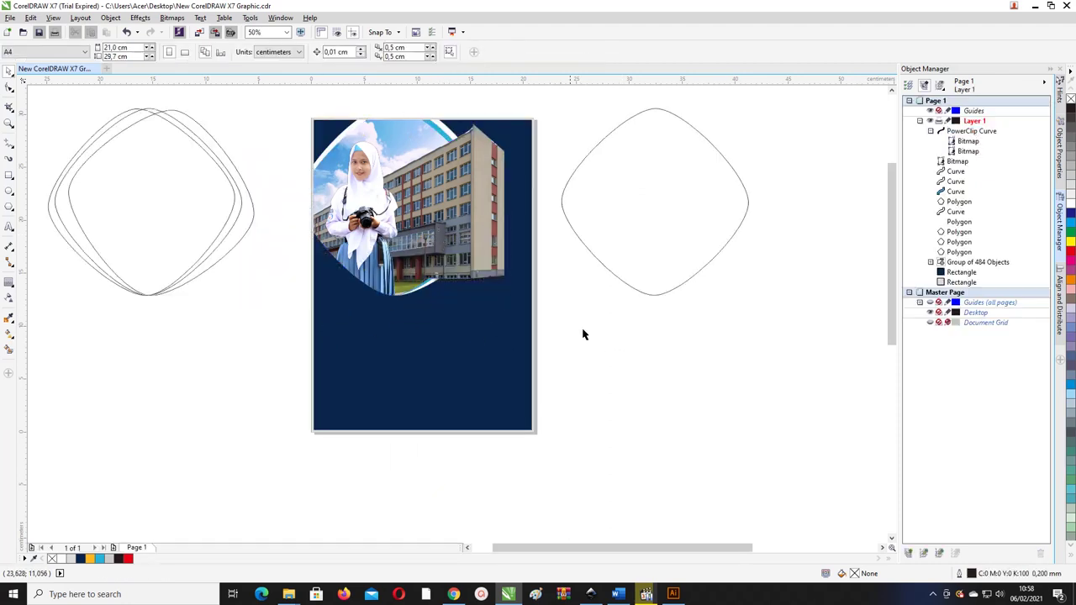
- Move the unfilled rounded diamond from beside the page over the building photo, bring it to the front and give it a red outline
left_click(710, 265)
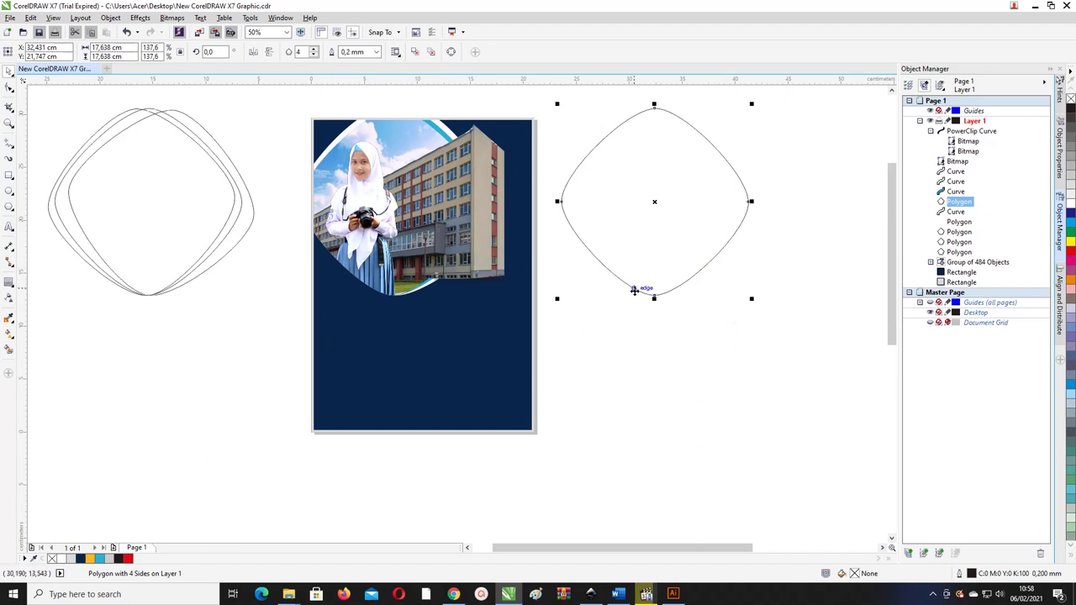
left_click_drag(634, 290, 375, 504)
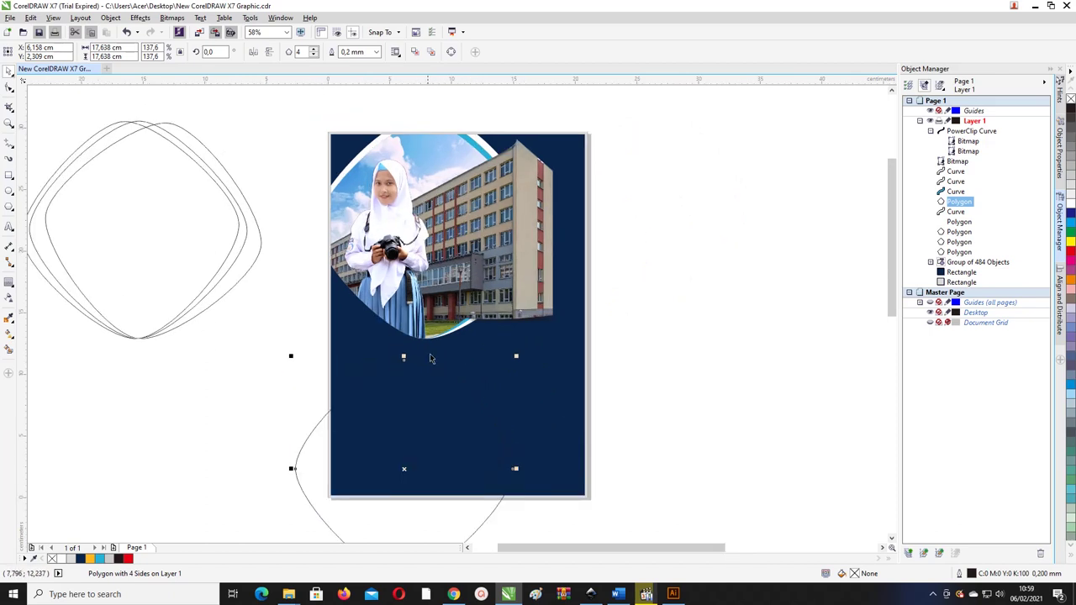
left_click_drag(432, 370, 450, 177)
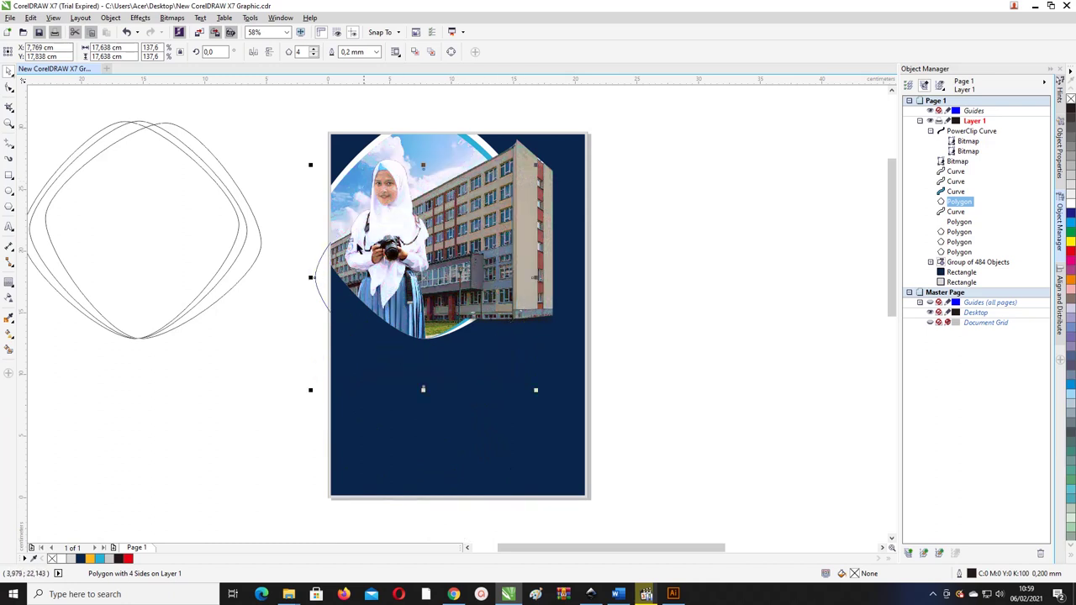
key("shift+Page_Up")
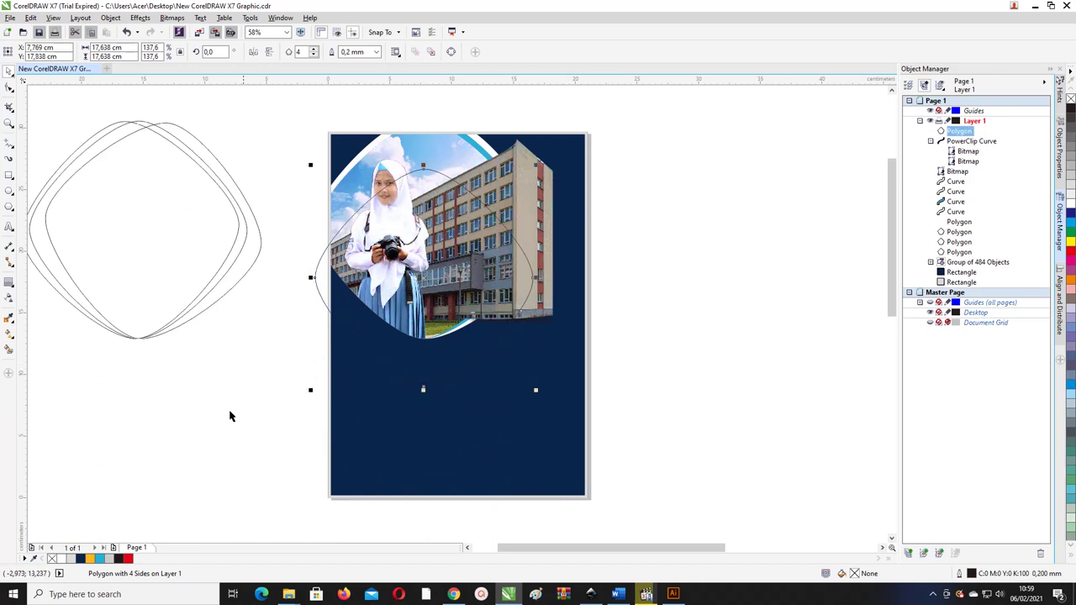
right_click(128, 558)
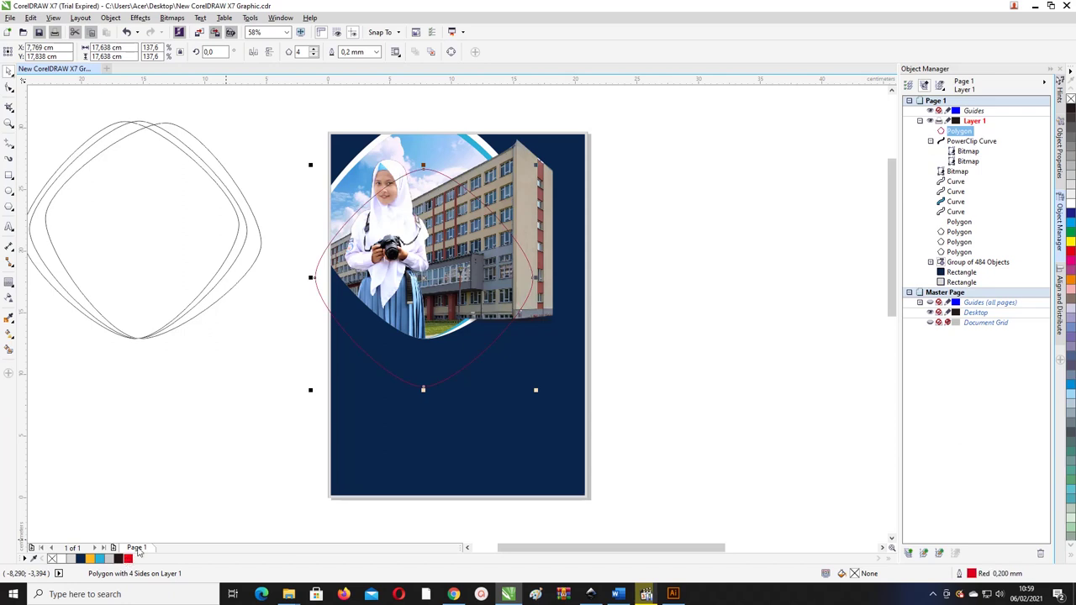
left_click(312, 49)
left_click(312, 48)
left_click(313, 55)
left_click(313, 55)
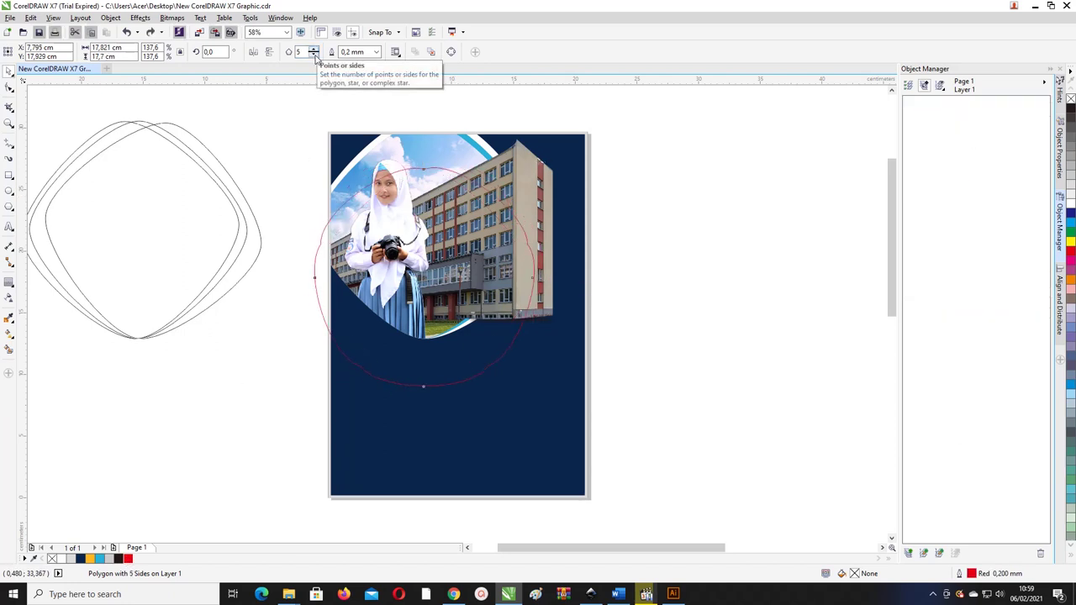
left_click(194, 134)
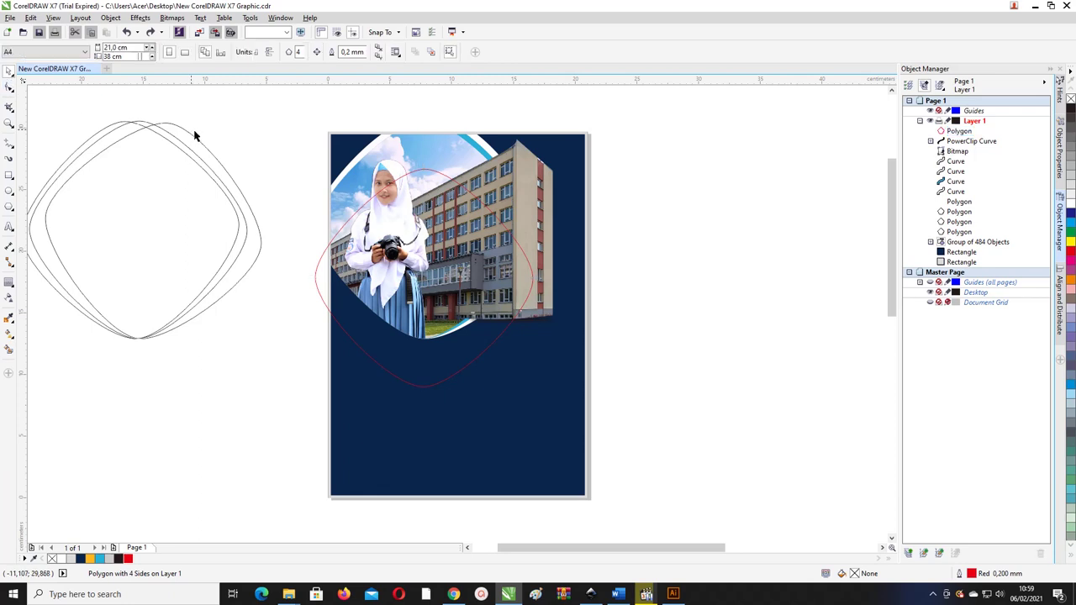
left_click(332, 282)
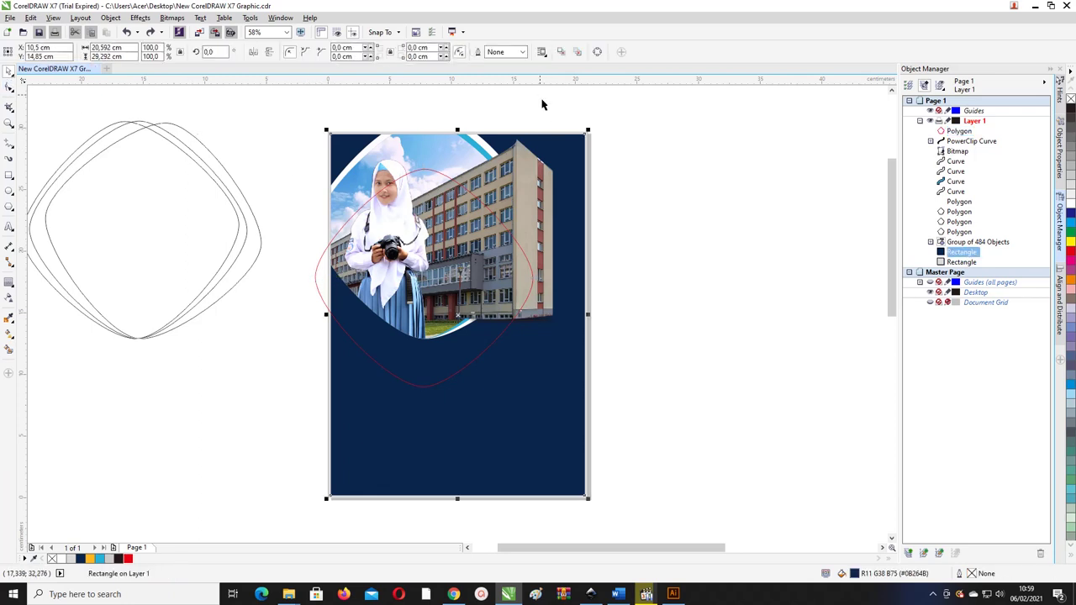
left_click(523, 52)
left_click(515, 131)
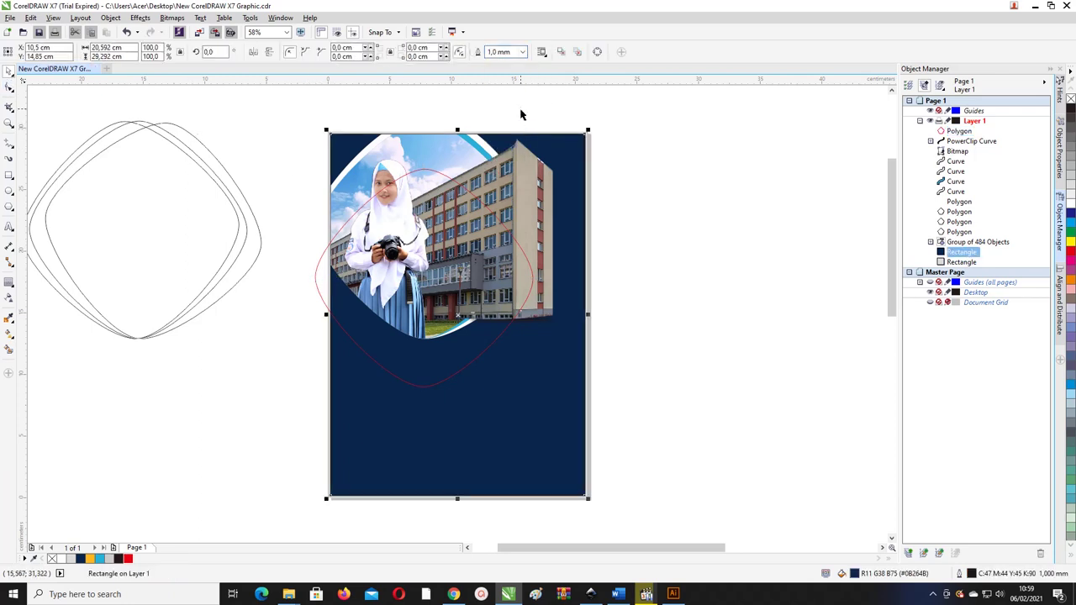
- Set the red diamond's outline width to 2.0 mm and move the shape slightly up
left_click(458, 171)
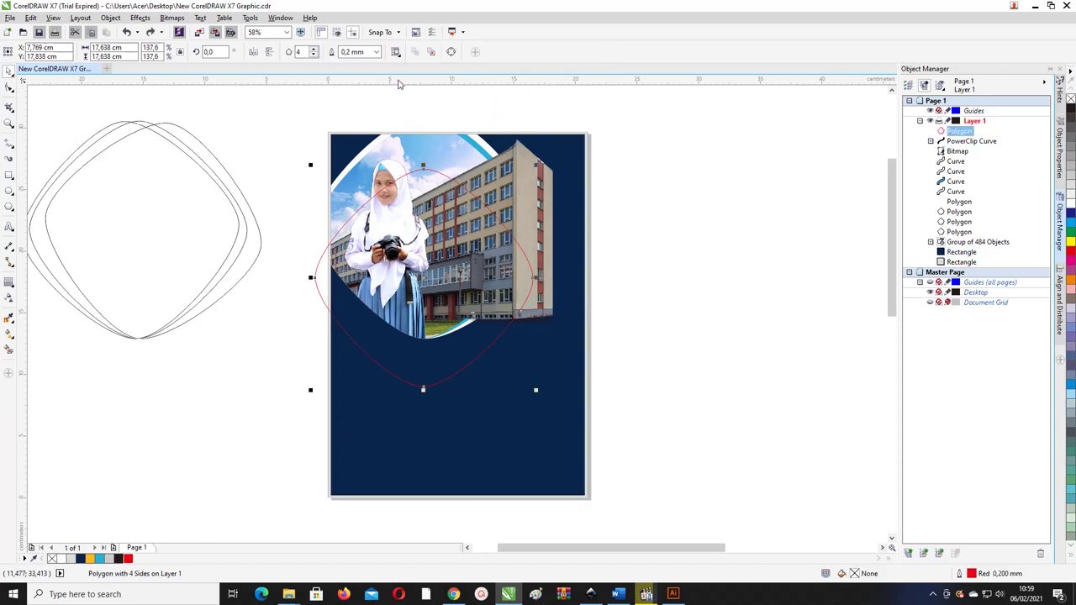
left_click(375, 52)
left_click(357, 148)
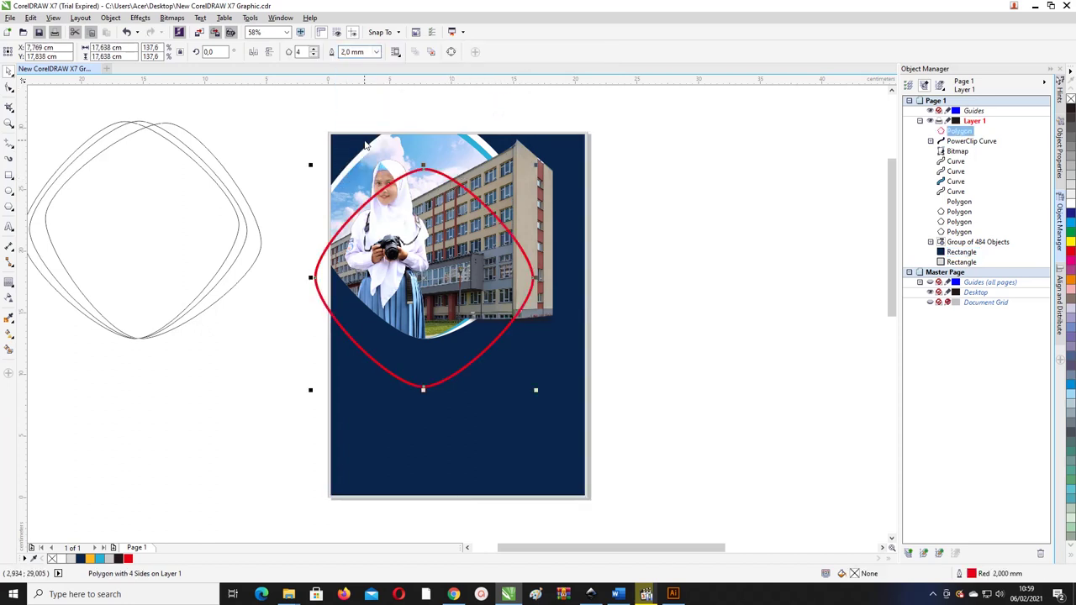
left_click(262, 165)
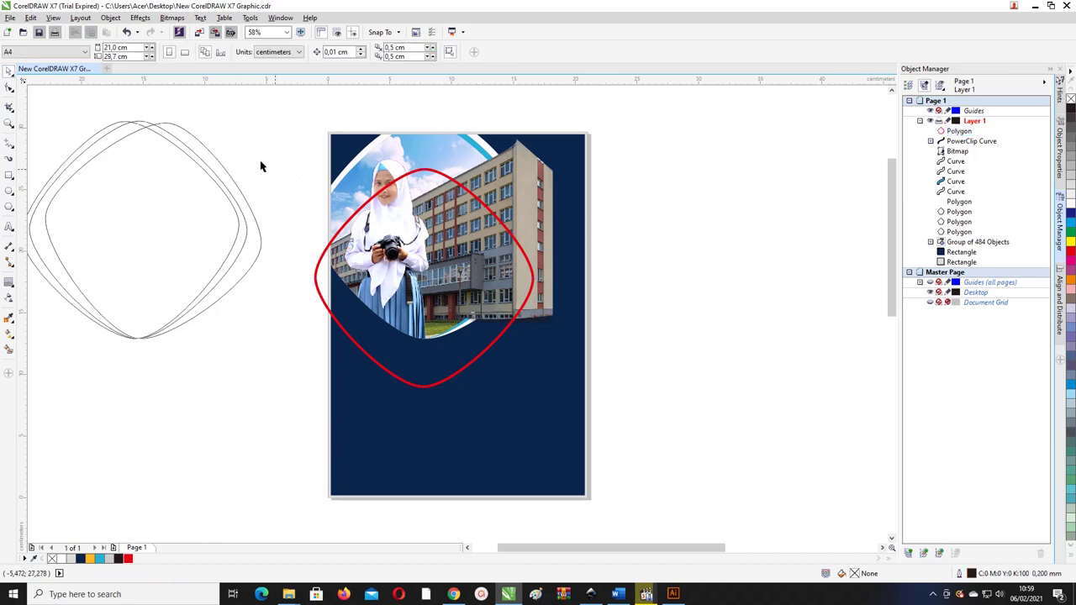
mouse_move(370, 204)
left_mouse_down()
mouse_move(370, 269)
mouse_move(368, 196)
left_mouse_up()
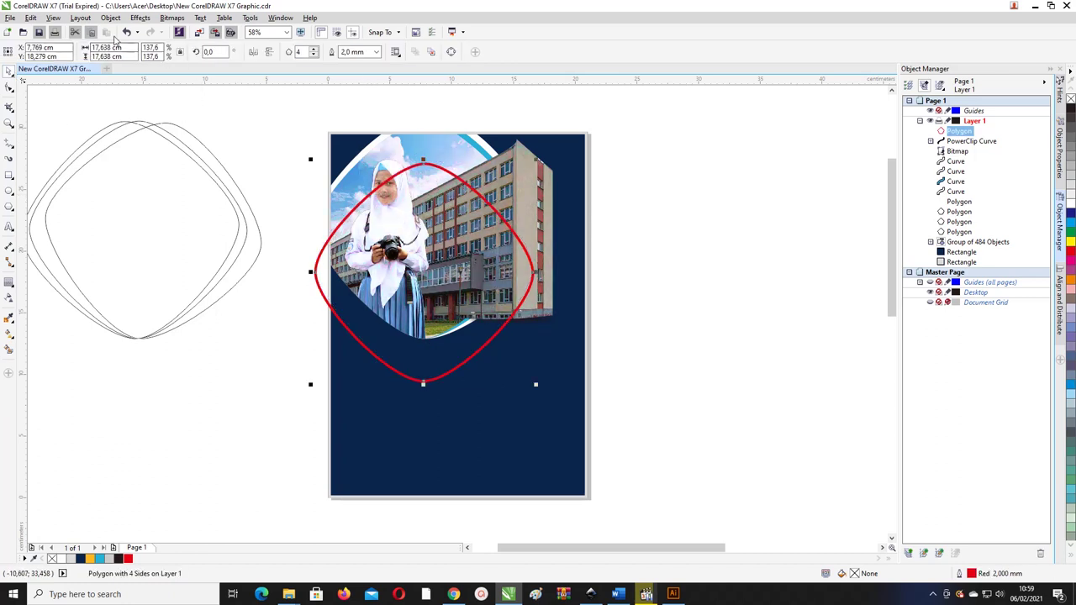
- Convert the red diamond to curves and break it open at its top node
left_click(107, 18)
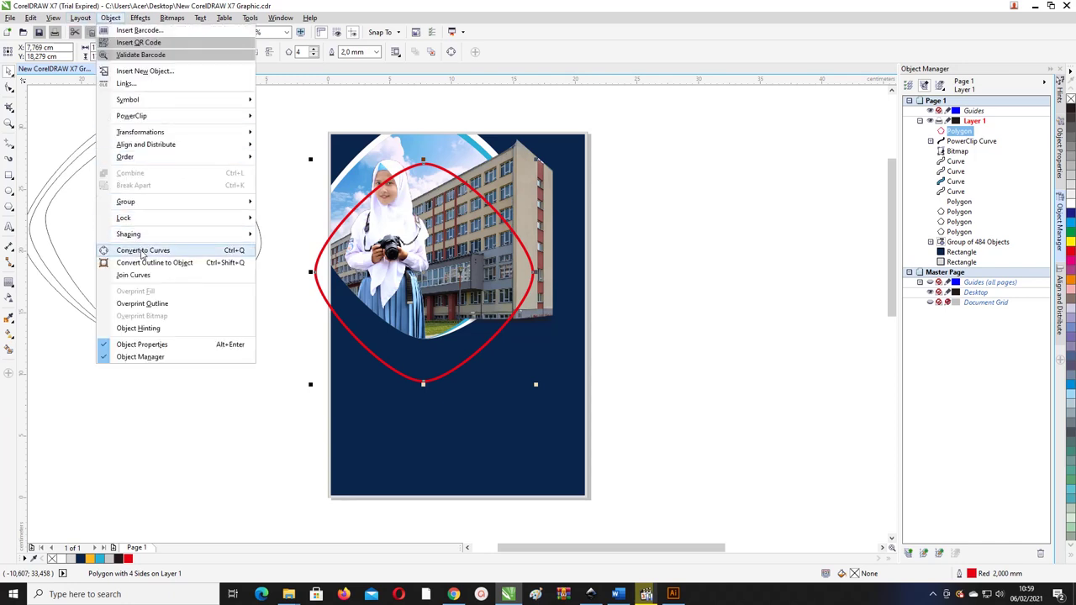
left_click(143, 251)
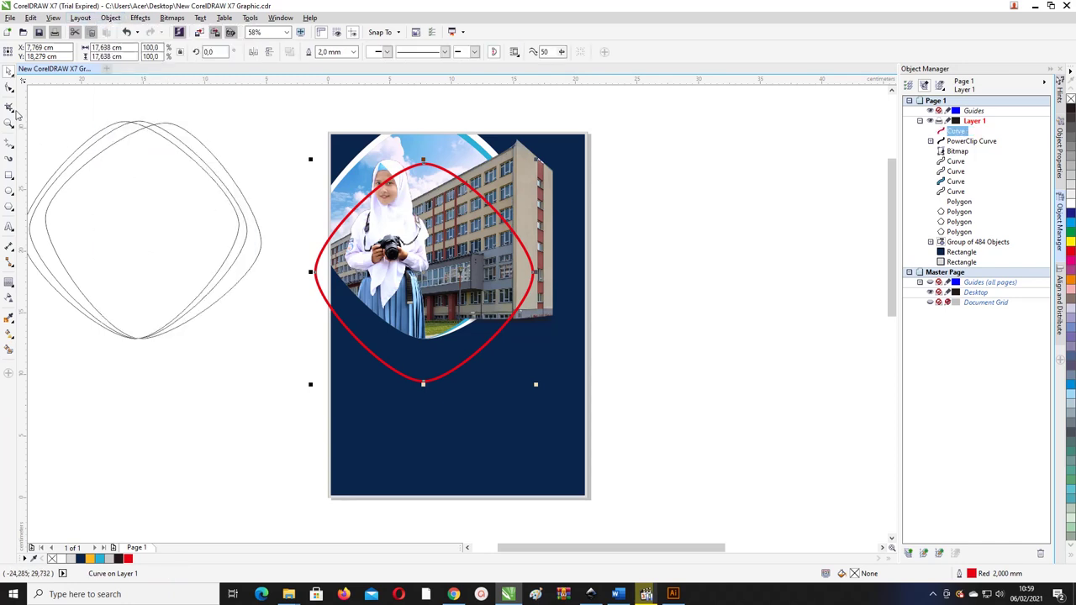
left_click(9, 88)
left_click(426, 169)
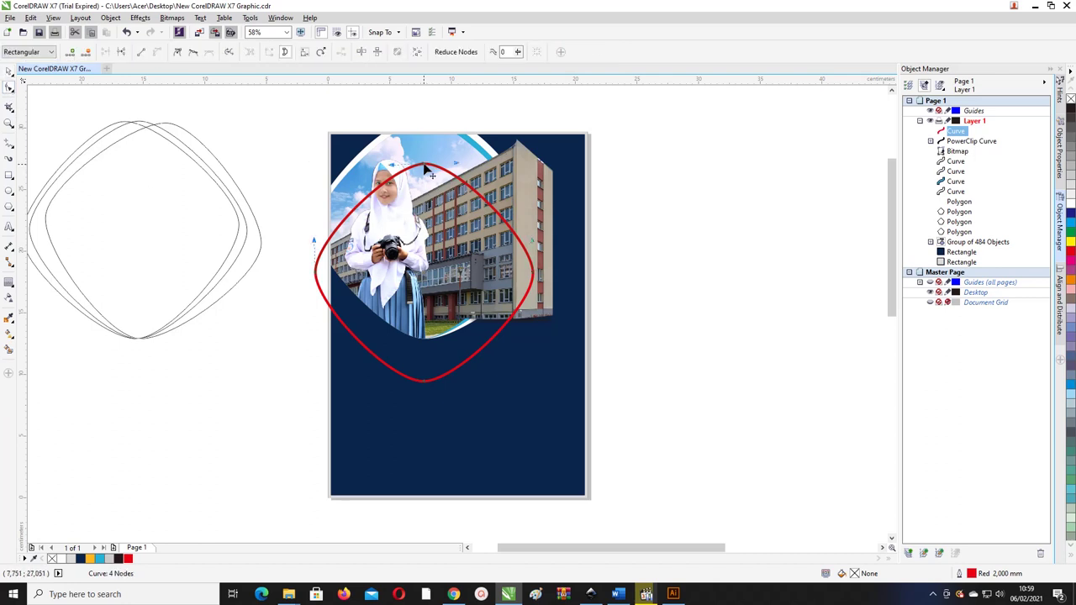
left_click(122, 52)
- Pull the two loose ends apart at the top of the red curve, leaving a small gap
left_click_drag(427, 168, 538, 178)
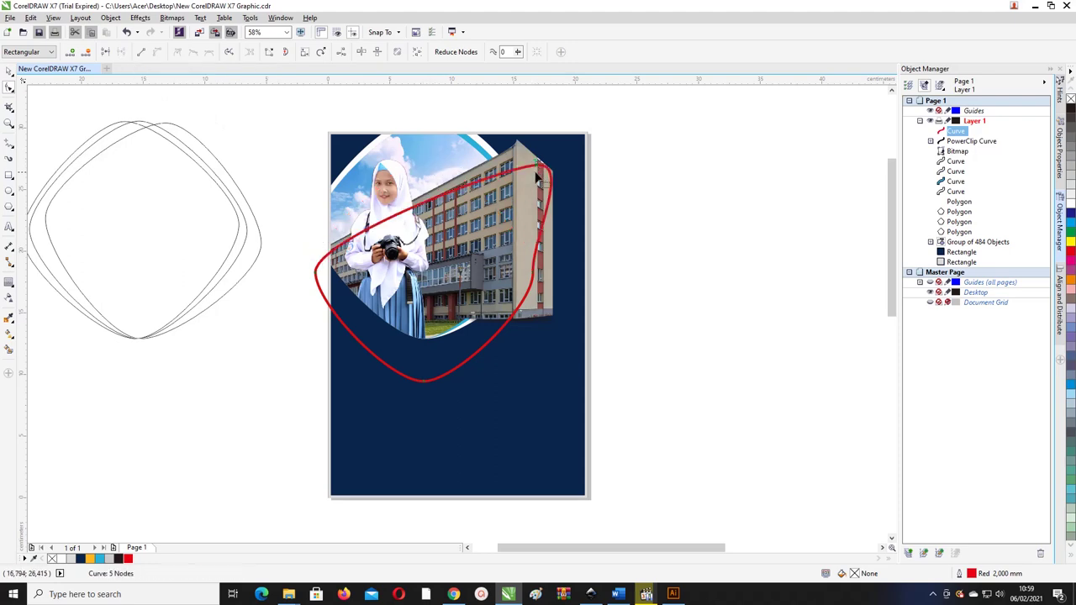
key("ctrl+z")
left_click_drag(418, 174, 463, 175)
scroll(463, 175, "up", 2)
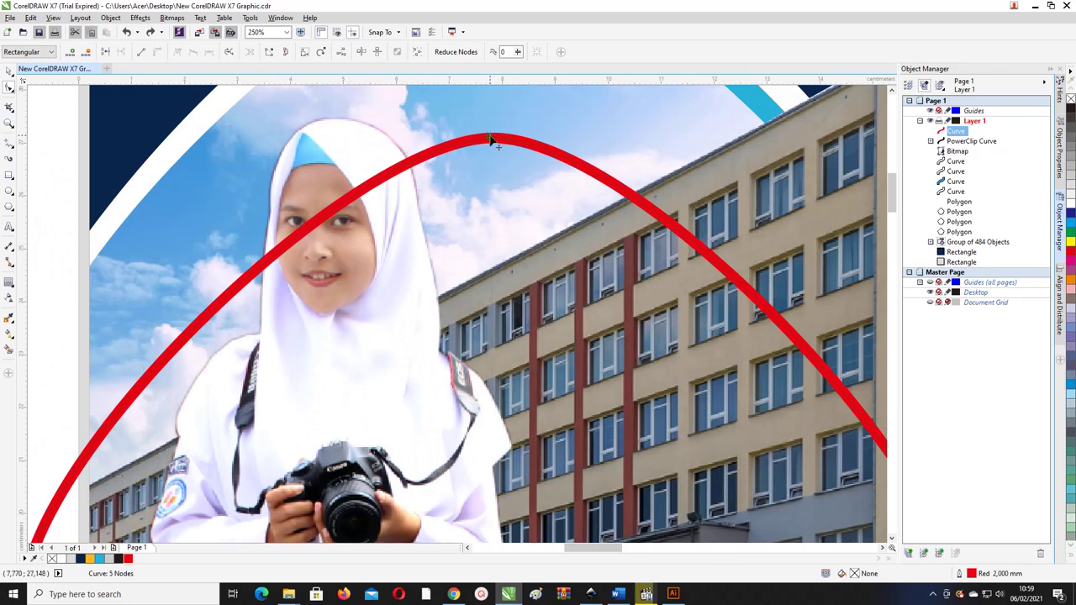
left_click_drag(489, 138, 444, 128)
key("ctrl+z")
left_click(506, 167)
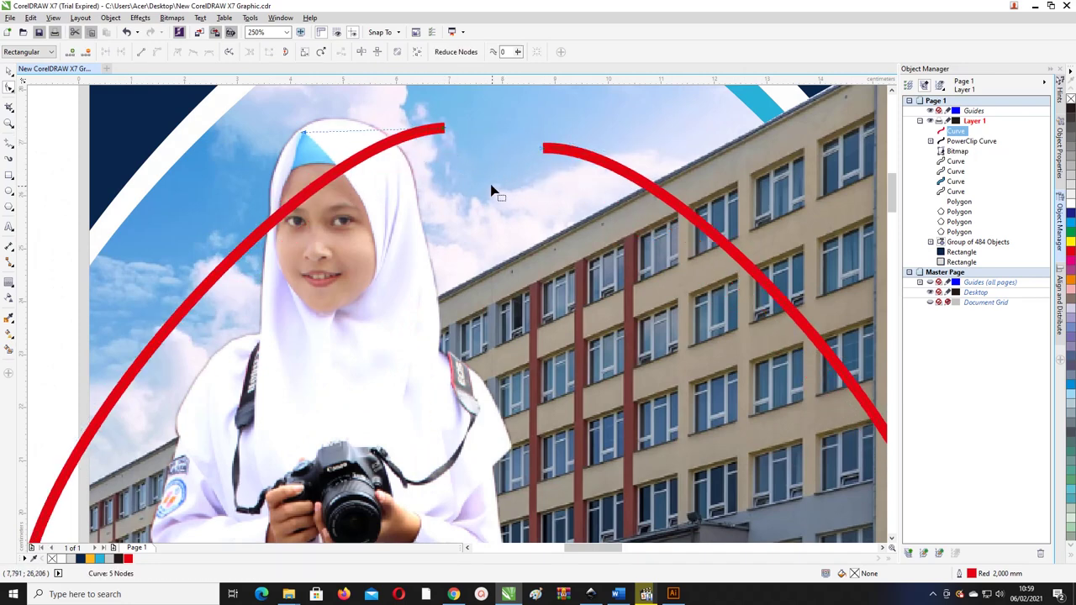
- Move the red curve's right loose end down and out beyond the page's right edge
scroll(491, 192, "down", 5)
scroll(495, 192, "up", 2)
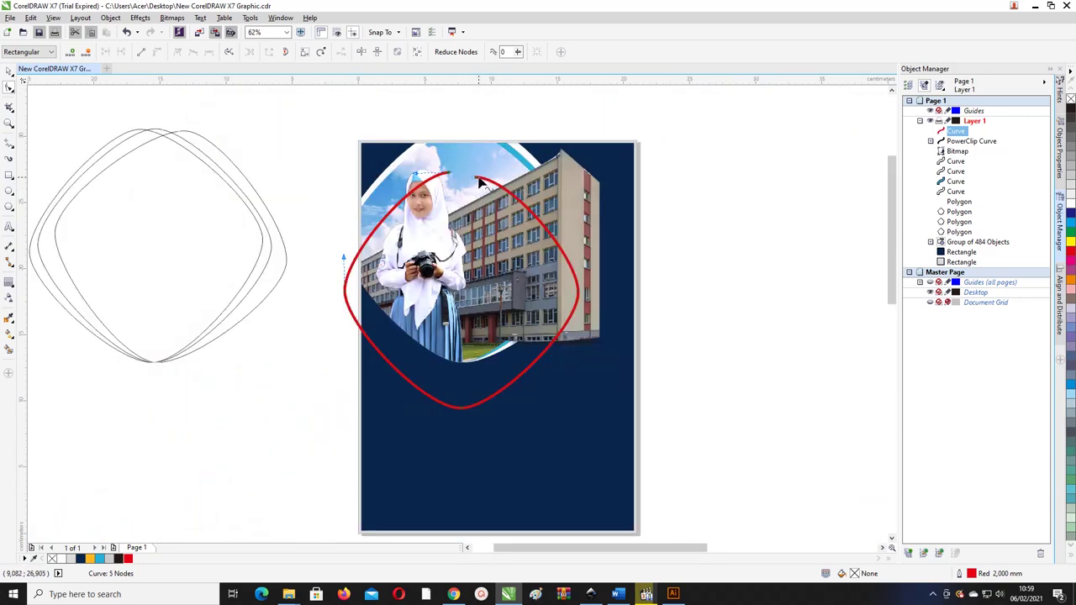
left_click_drag(479, 182, 693, 267)
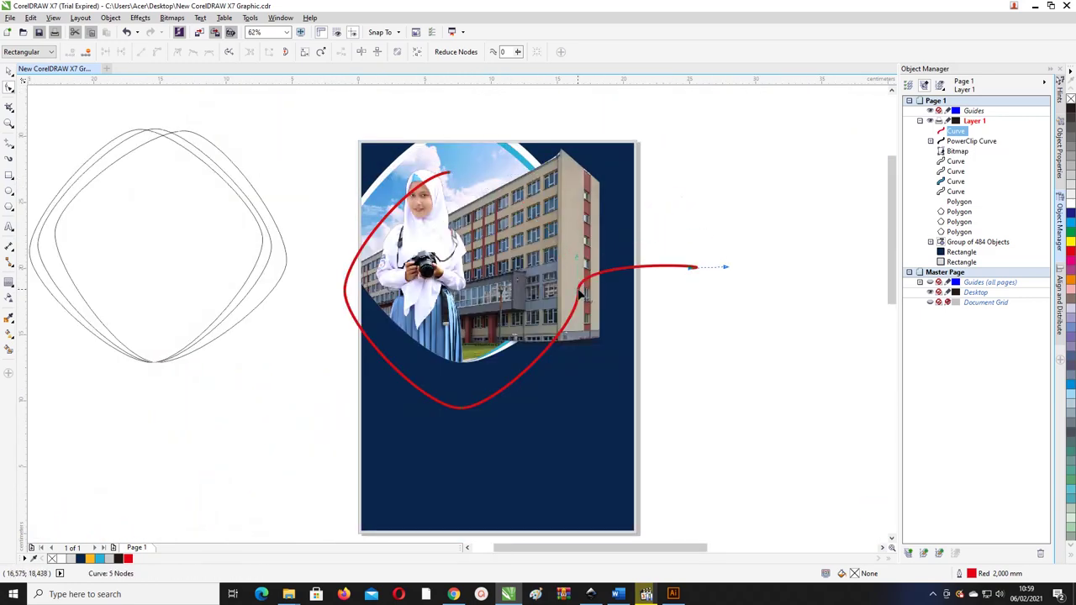
left_click(579, 292)
- Add a node on each lower side of the red curve and delete its loose end node near the student's head
left_click_drag(551, 253, 424, 201)
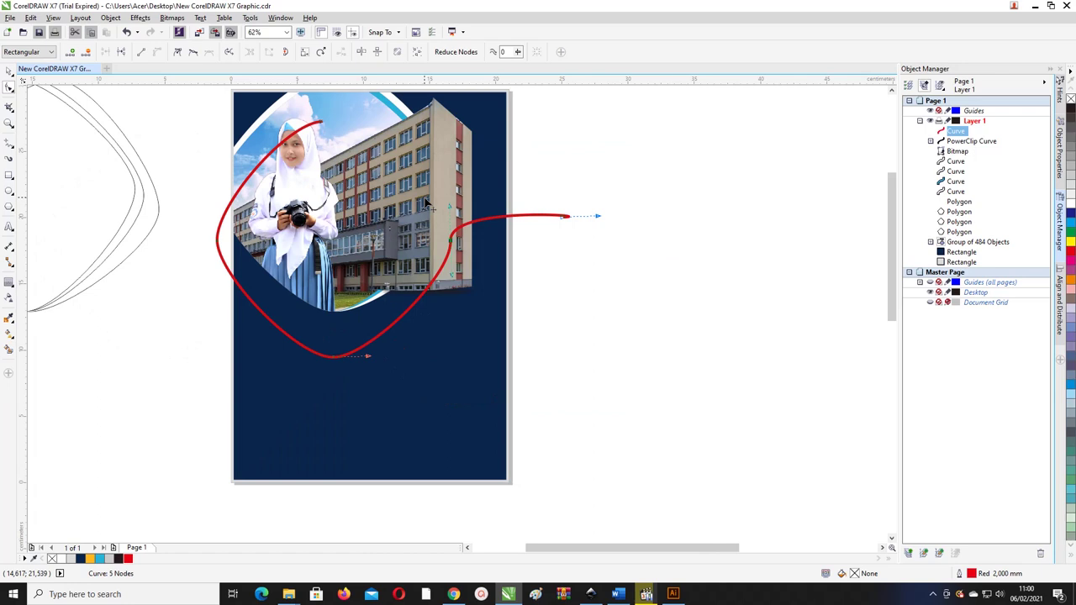
double_click(416, 306)
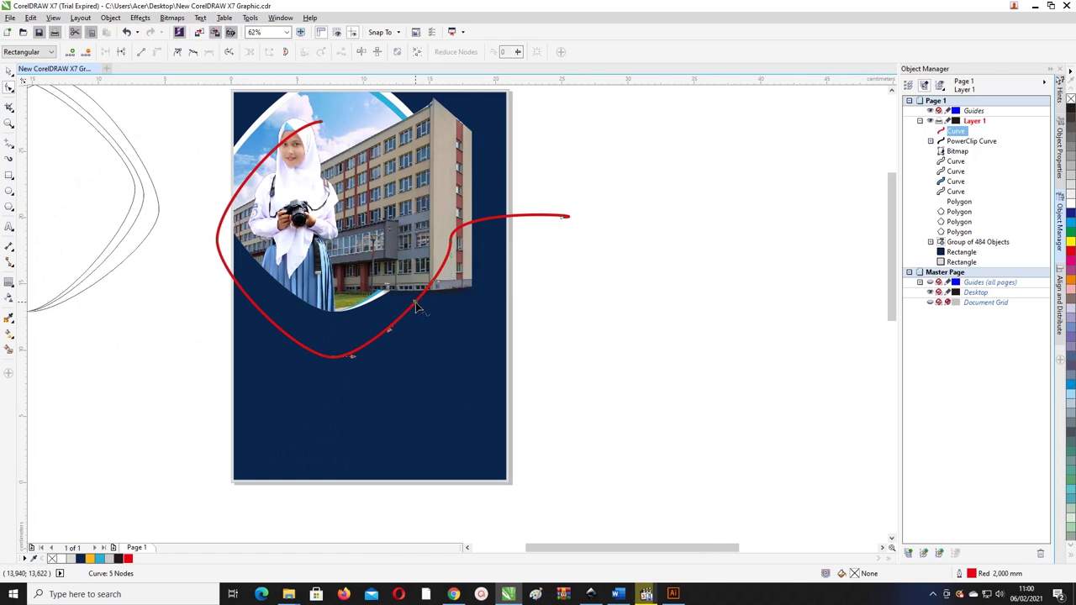
double_click(258, 310)
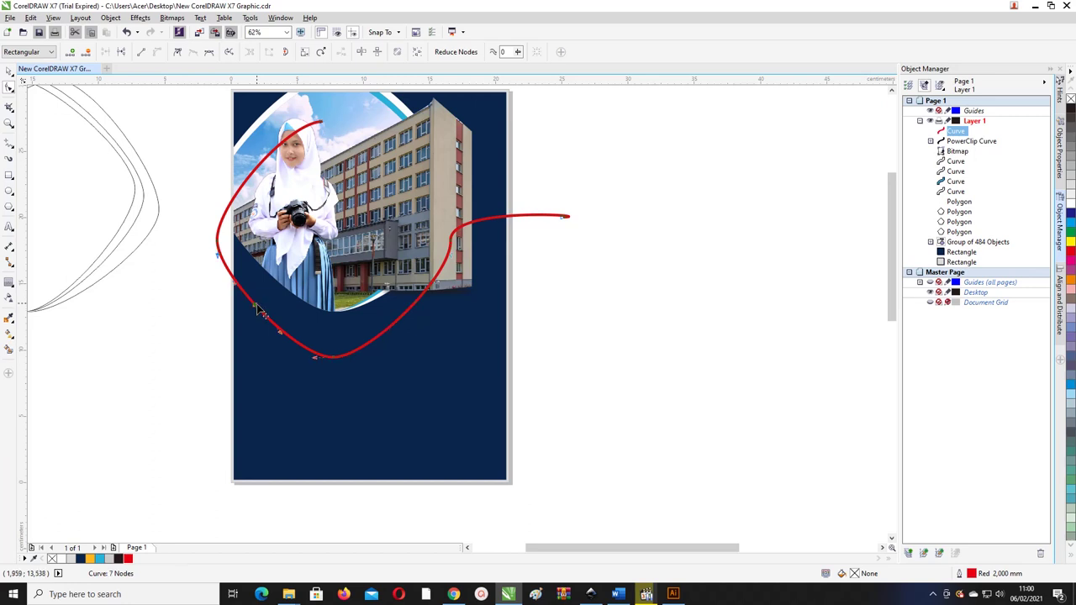
left_click(321, 121)
key("Delete")
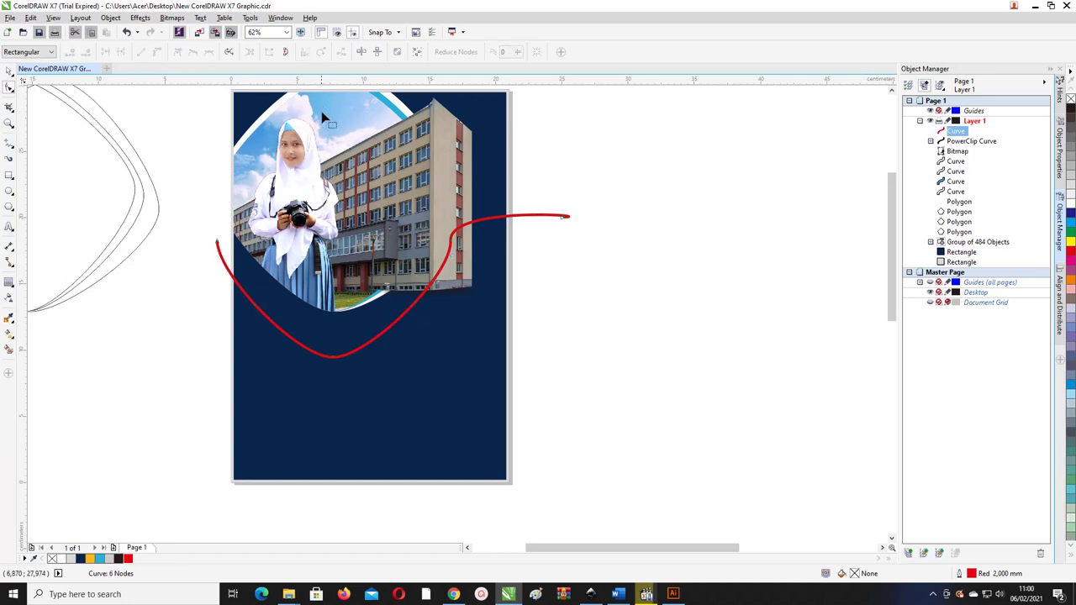
- Move the red curve's left end down beyond the page's left edge and bend its end segment downward with the handle
left_click_drag(218, 242, 240, 267)
key("ctrl+z")
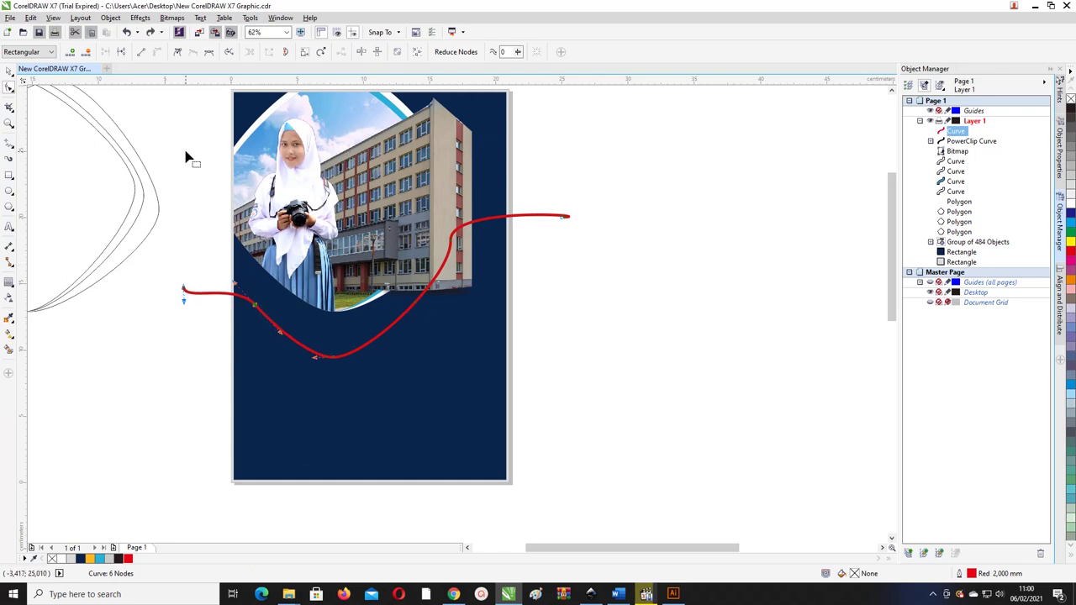
left_click(210, 53)
left_click_drag(183, 300, 186, 325)
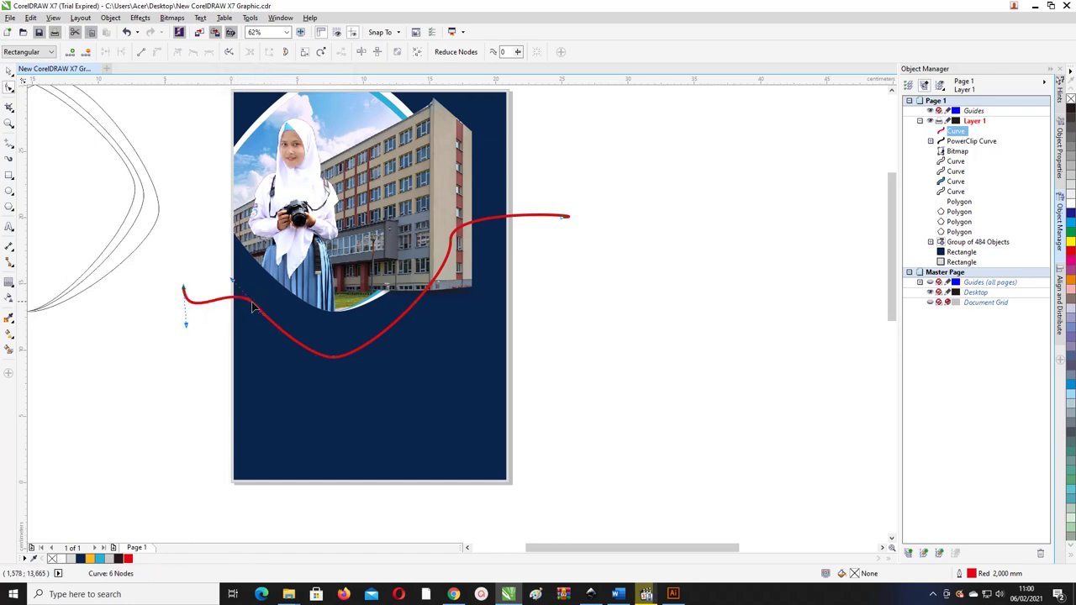
left_click(255, 305)
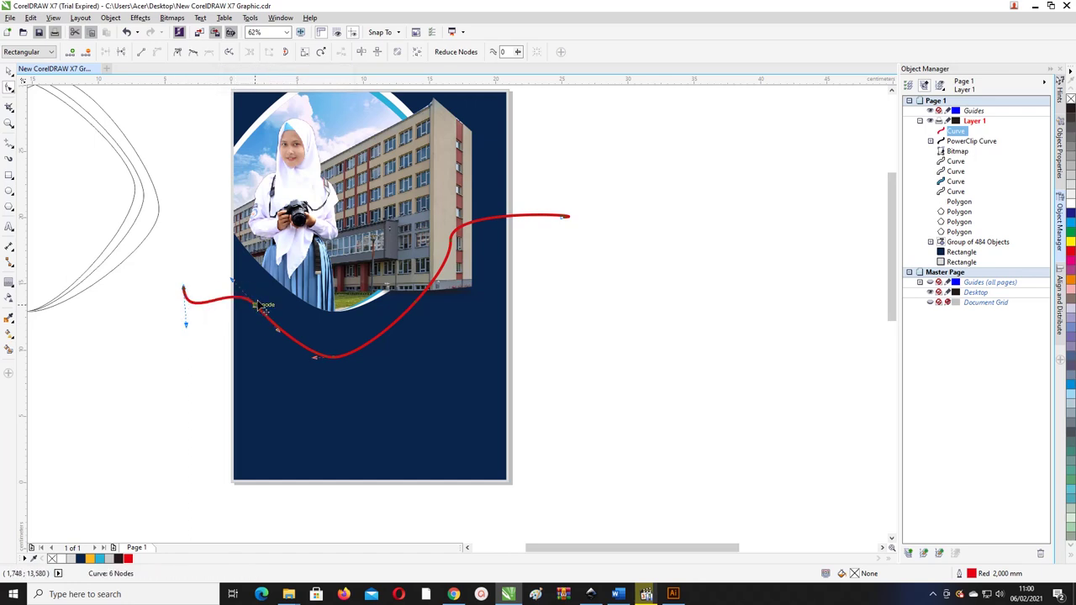
- Scale the red curve down about its centre to about 89.7 %, making it about 26.1 cm wide
left_click(9, 72)
left_click_drag(573, 213, 563, 218)
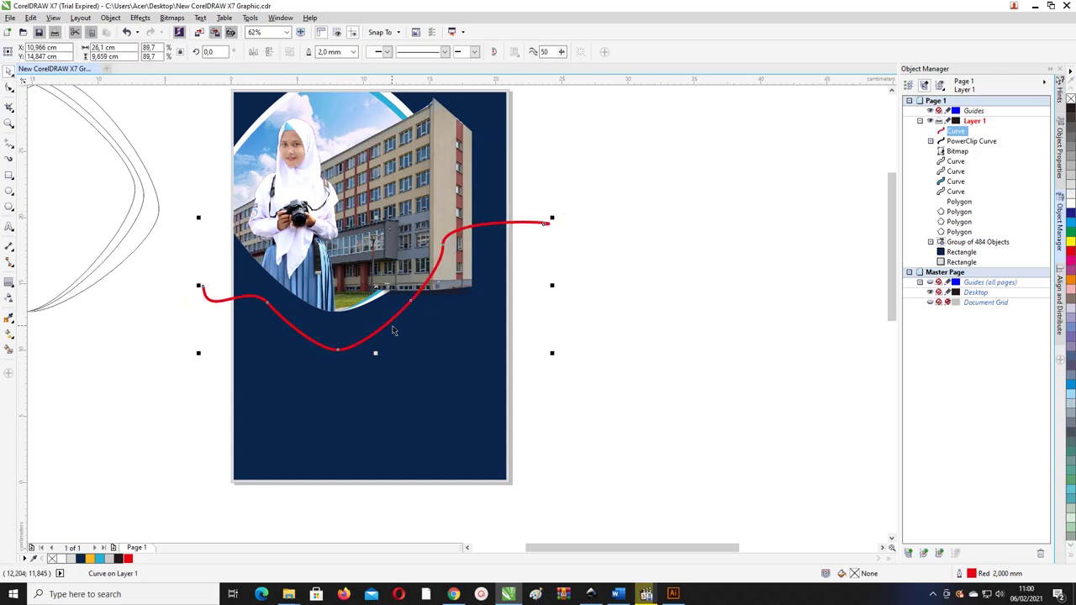
left_click(388, 322)
scroll(389, 321, "down", 1)
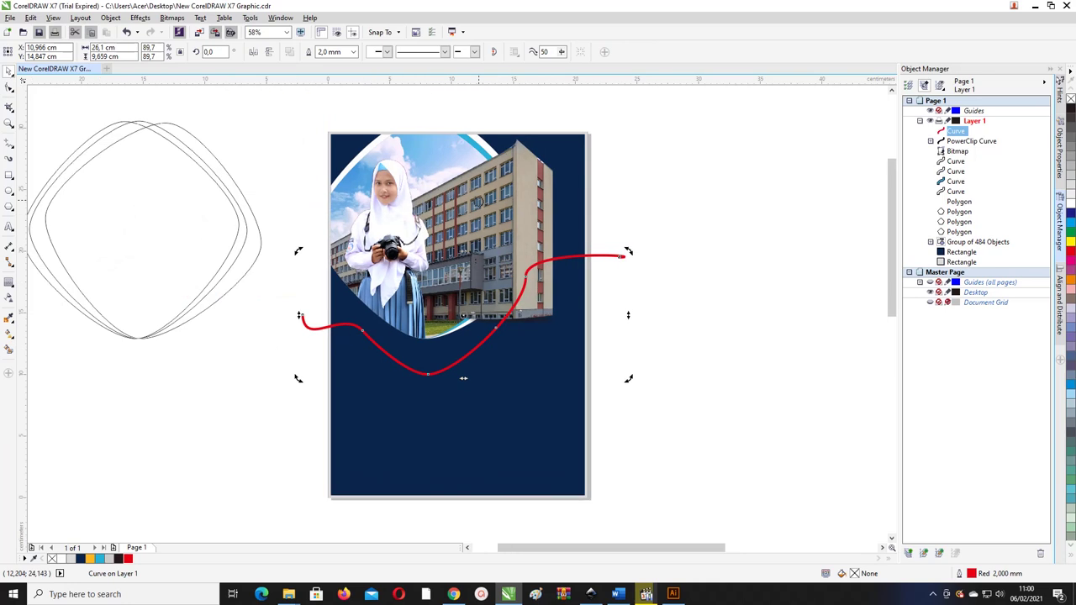
- Lower the red curve's two rightmost nodes, extending its end further off the page, and shift the whole curve slightly down
left_click(9, 88)
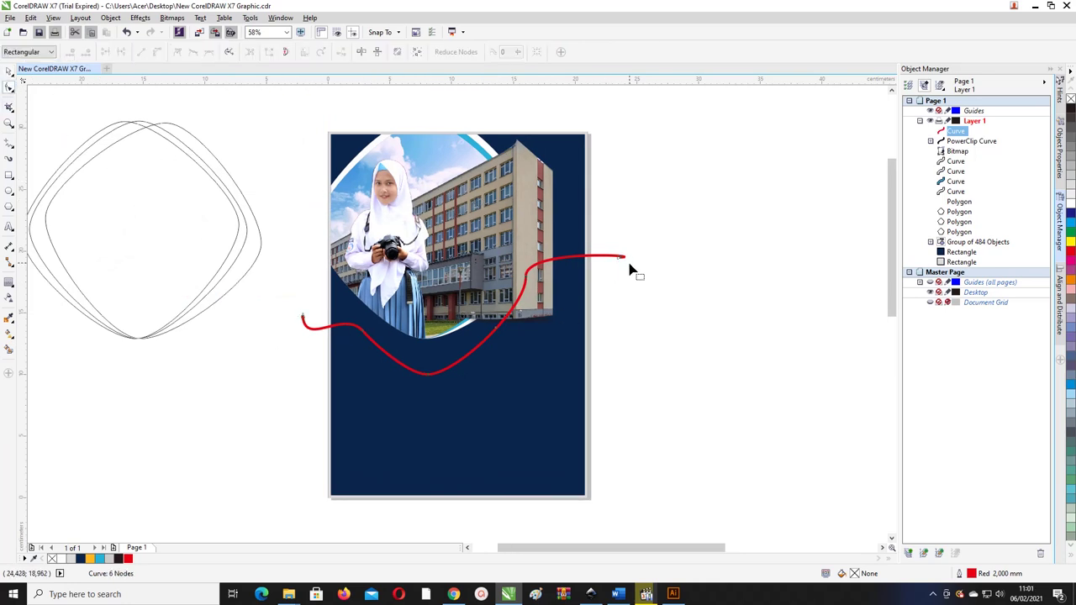
left_click_drag(622, 259, 697, 310)
left_click_drag(525, 277, 554, 315)
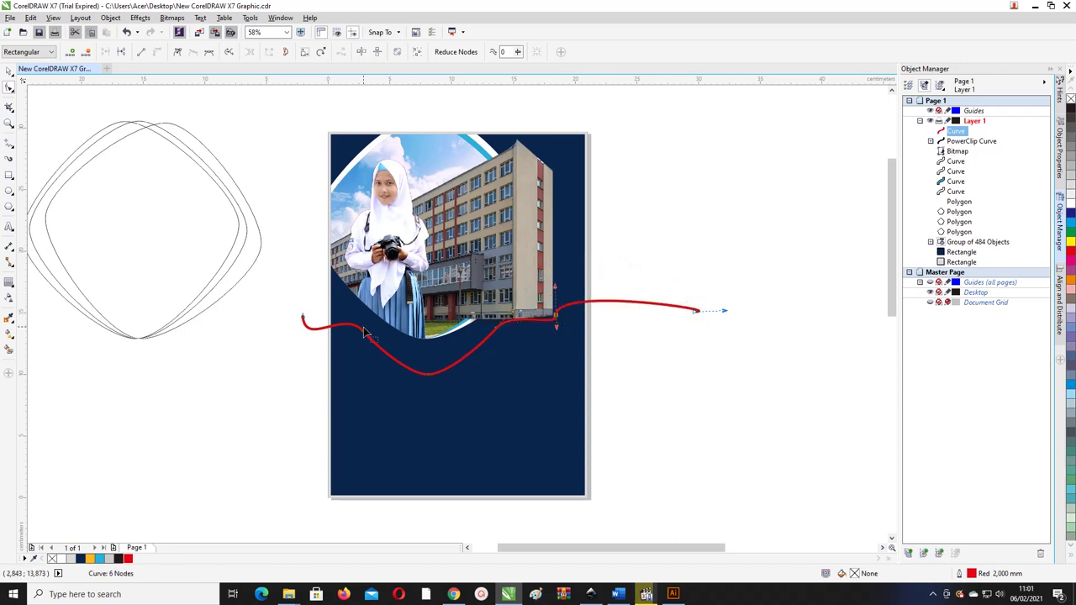
left_click(8, 71)
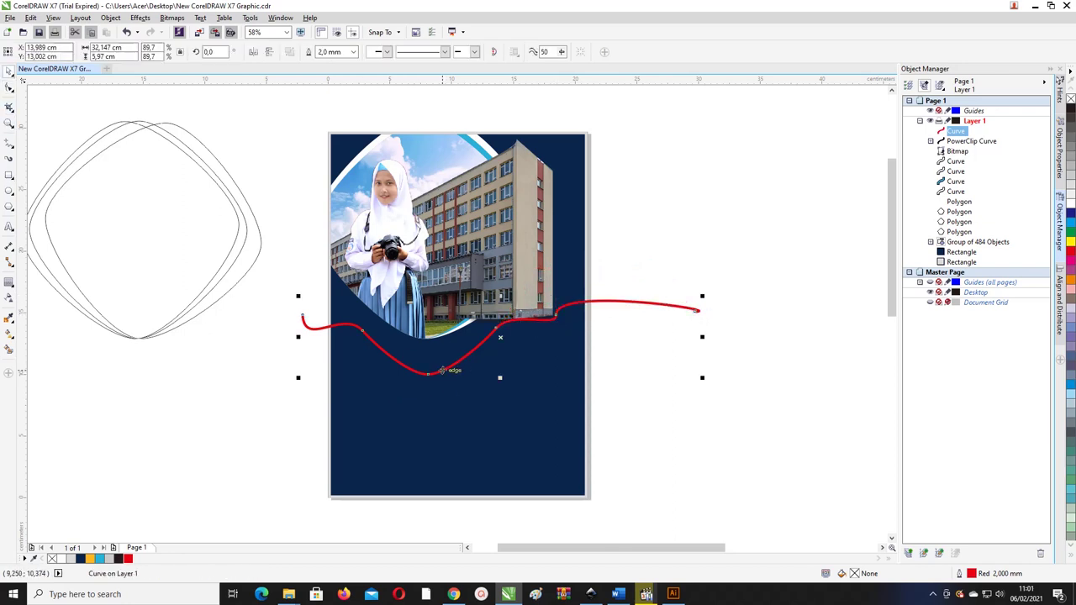
left_click_drag(441, 371, 440, 380)
- Delete the red curve's node near the building's lower right corner and arch the segment running to its right end
key("F10")
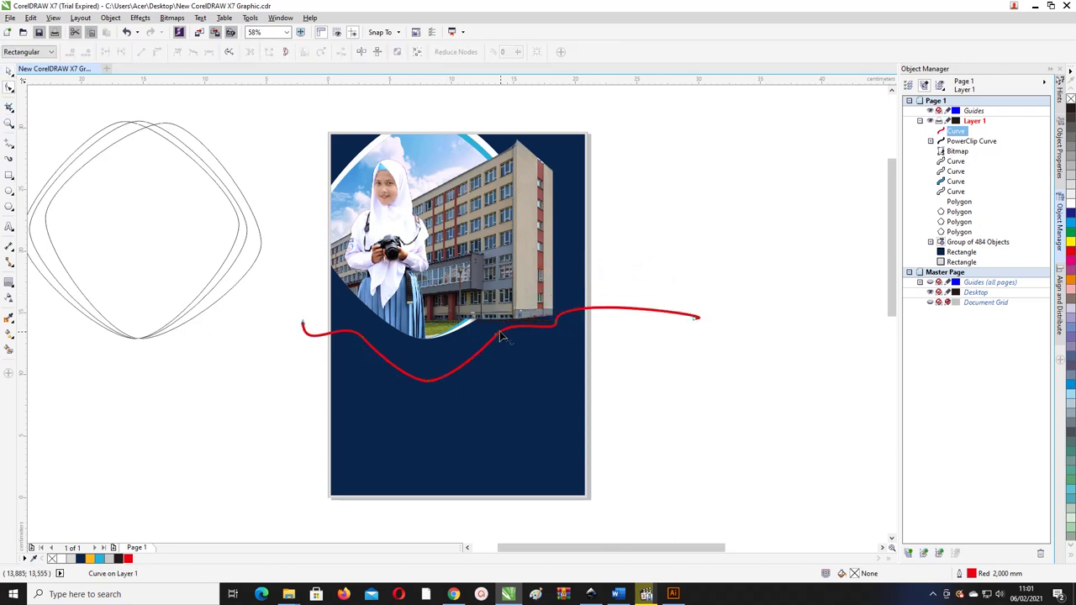
left_click(556, 325)
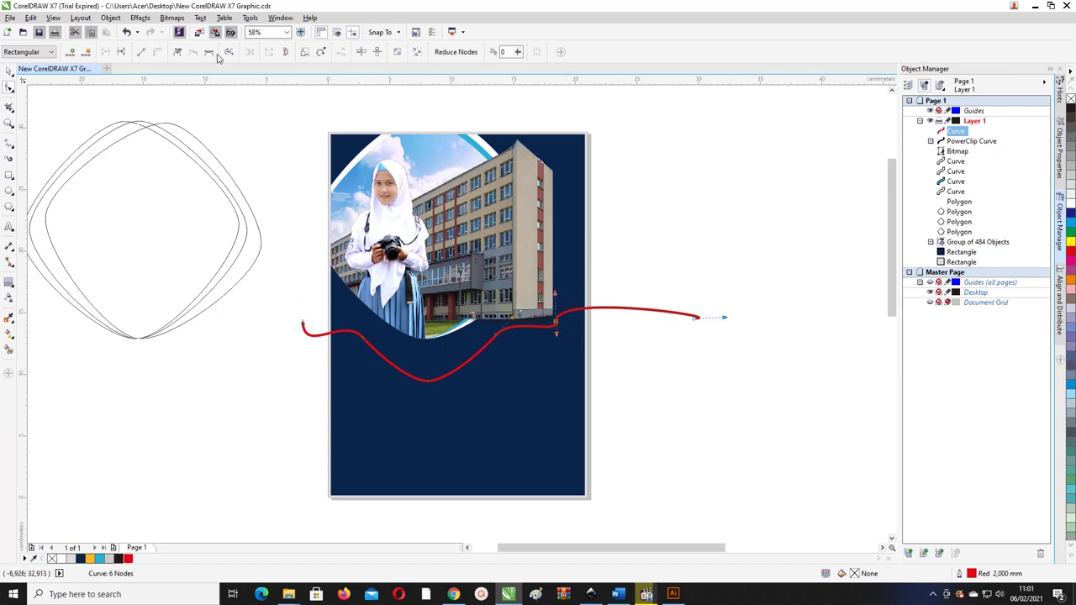
left_click(86, 52)
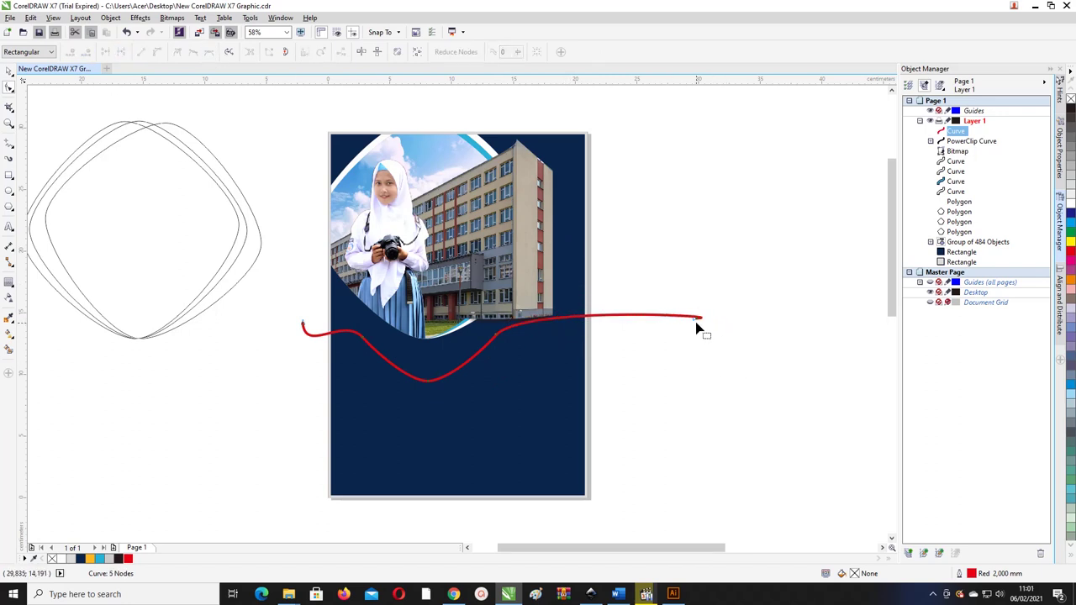
left_click_drag(700, 326, 572, 269)
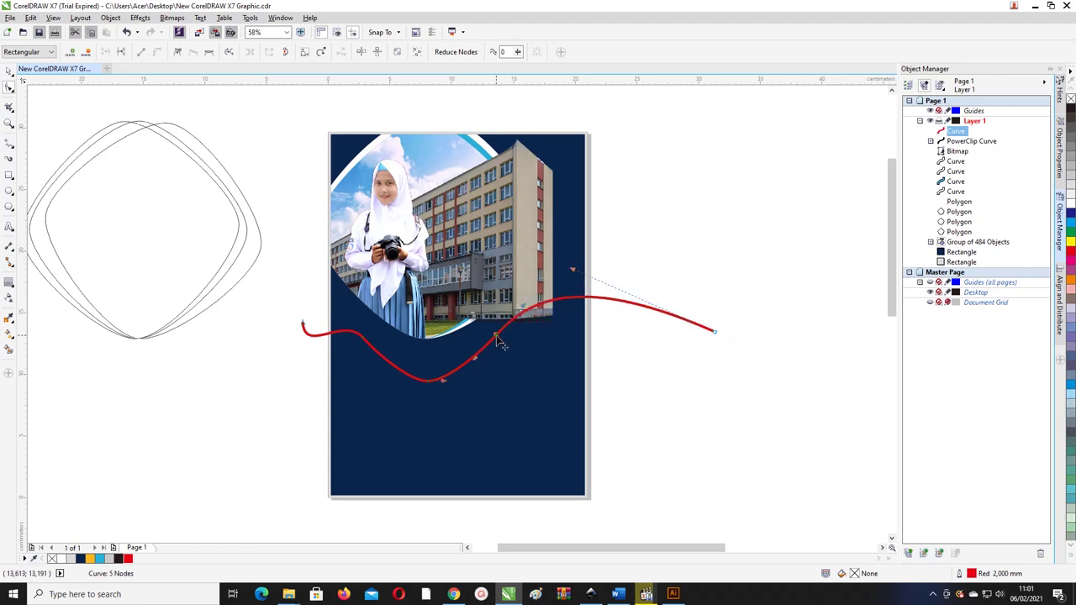
- Move the red curve below the building's base and compress its height to about 5.45 cm
left_click(9, 73)
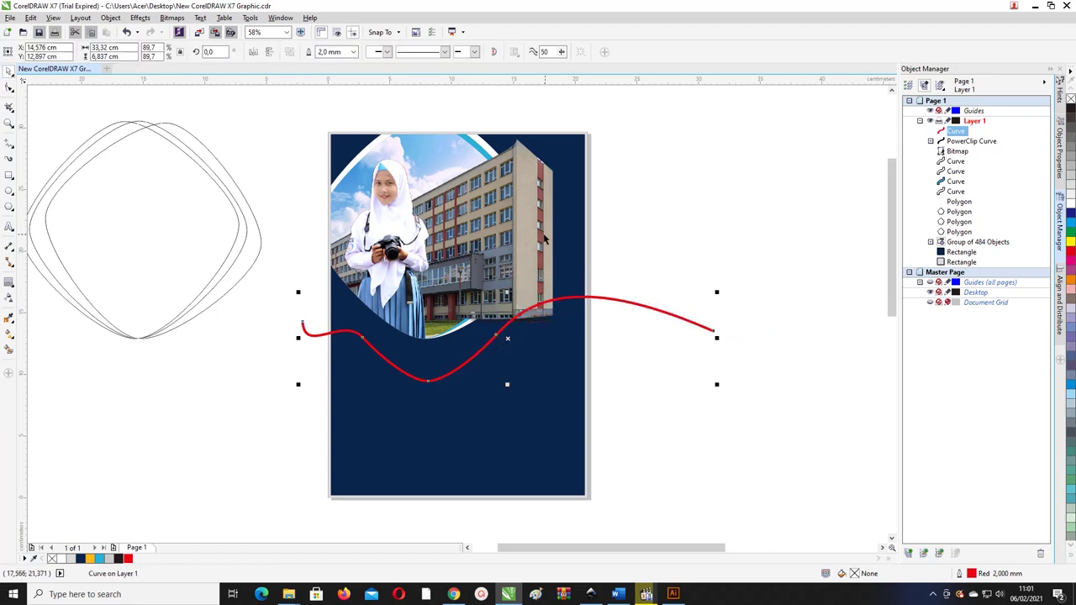
left_click_drag(483, 359, 479, 366)
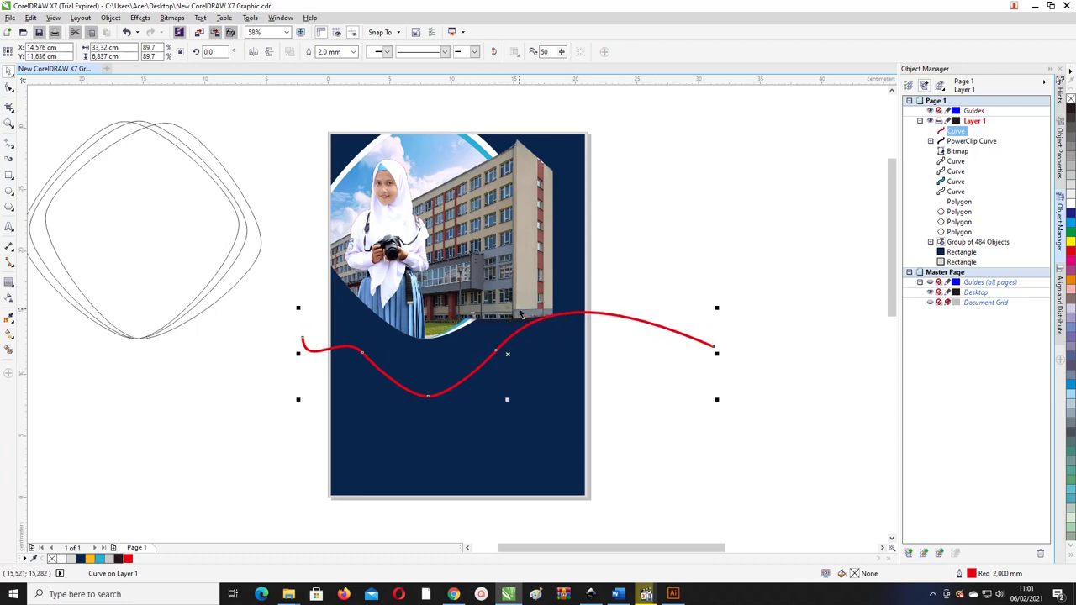
left_click_drag(507, 402, 507, 383)
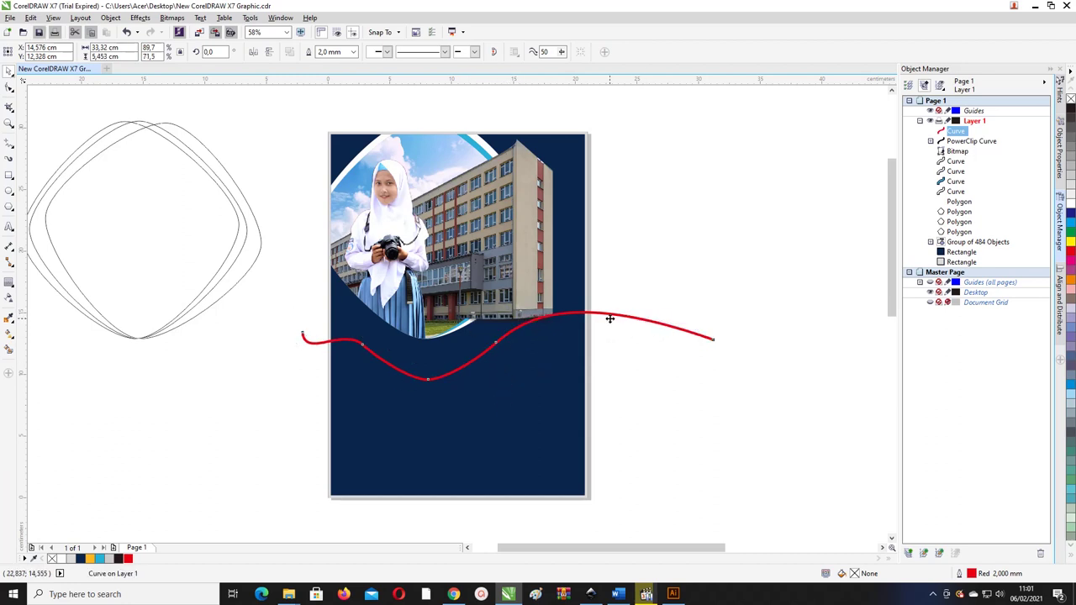
left_click_drag(609, 319, 608, 325)
- Reshape both ends of the red curve into smooth arches that fall just outside the page edges
key("F10")
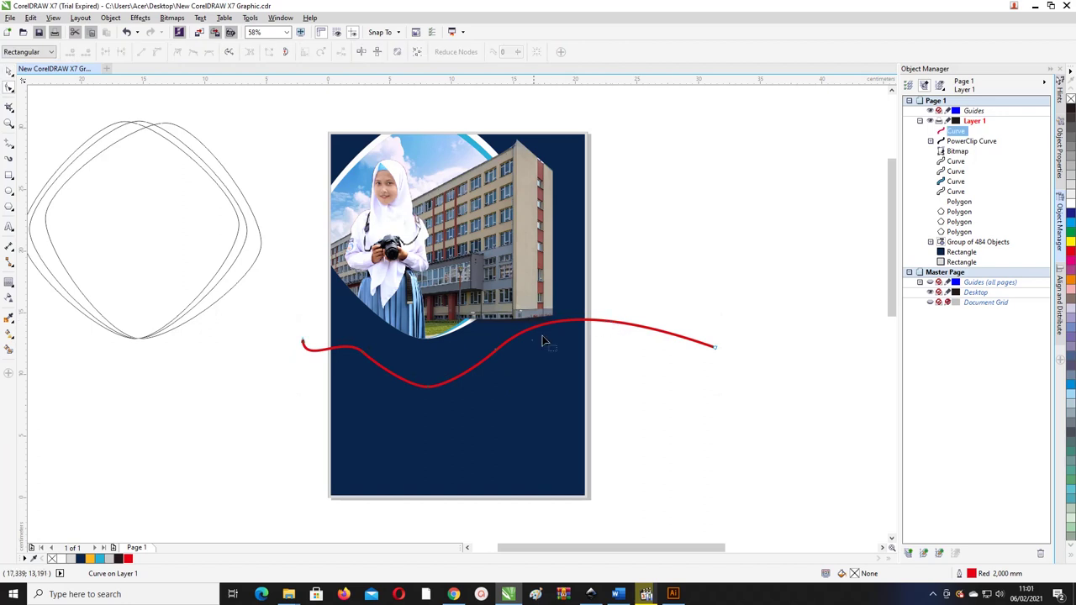
left_click(500, 352)
left_click_drag(572, 300, 620, 253)
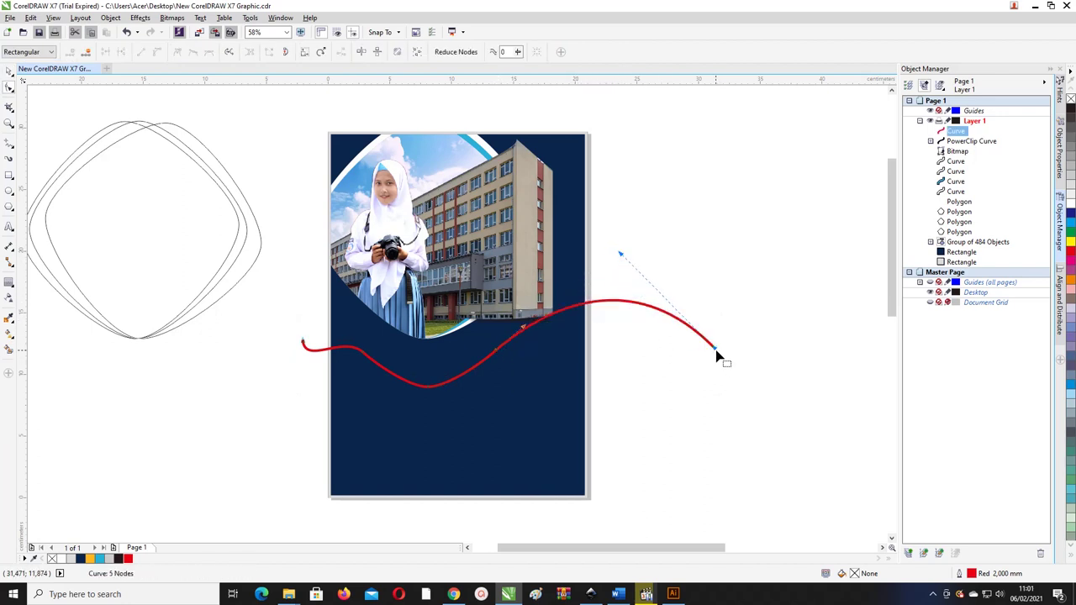
left_click_drag(714, 347, 645, 371)
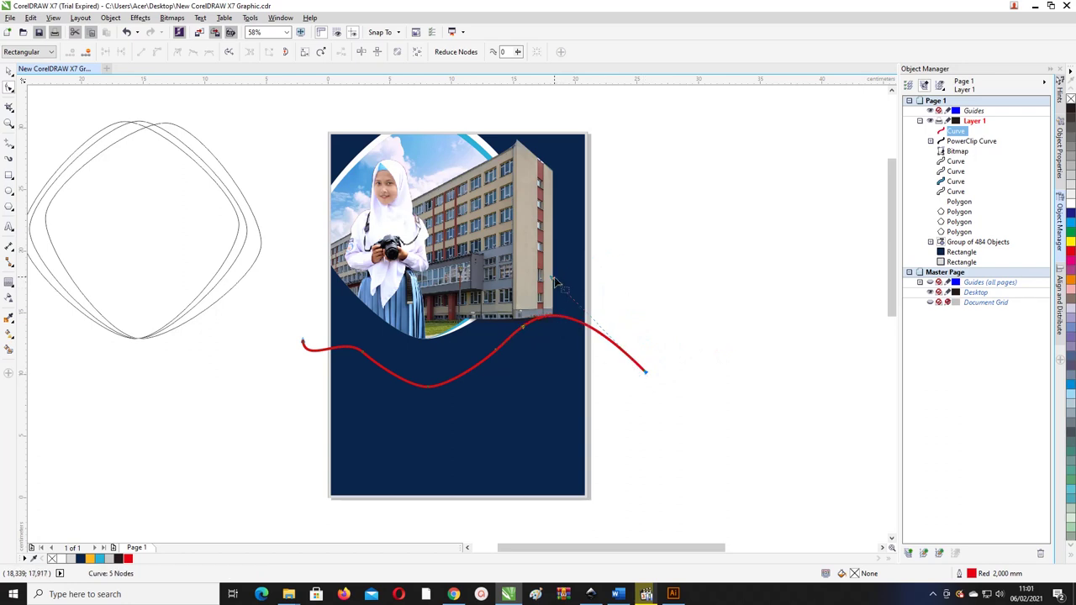
left_click_drag(555, 281, 581, 270)
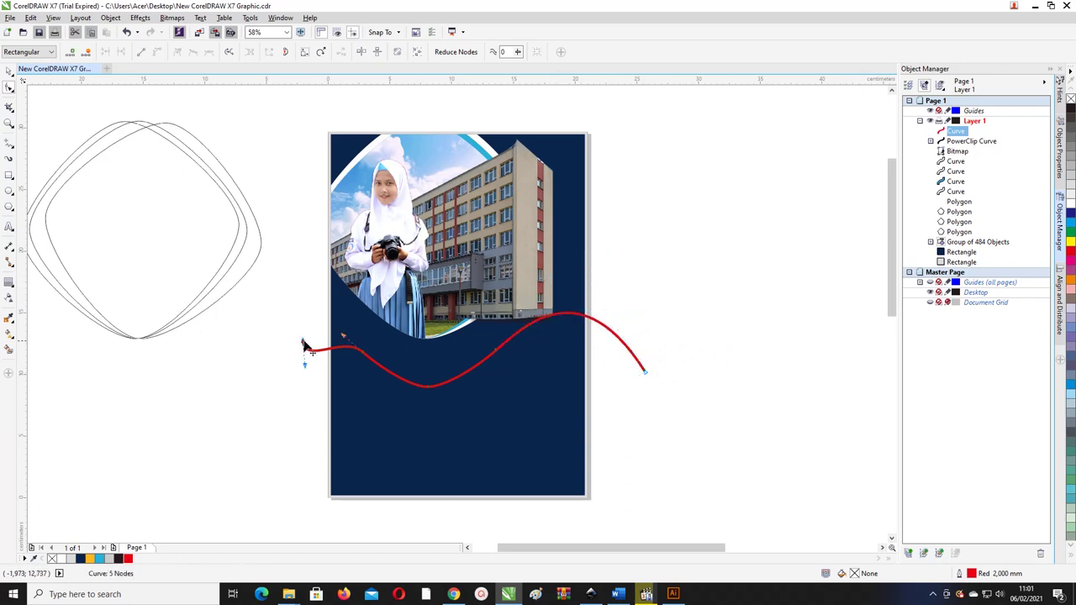
left_click_drag(305, 367, 339, 343)
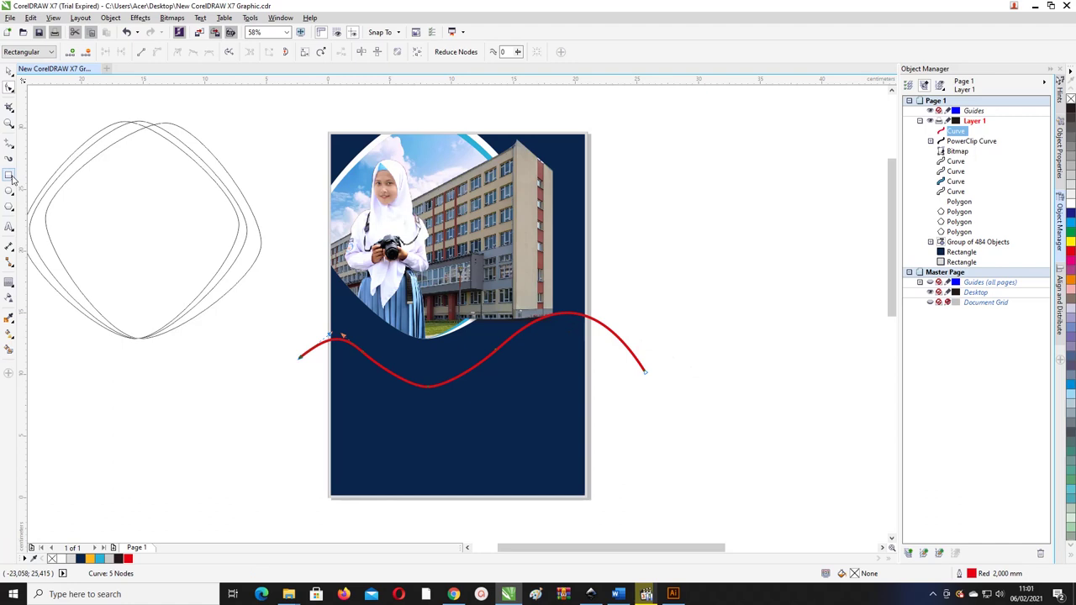
- Move the red curve up to about Y 13.6 cm so its right crest overlaps the building's base
left_click(9, 73)
left_click(184, 323)
left_click(349, 348)
left_click(344, 344)
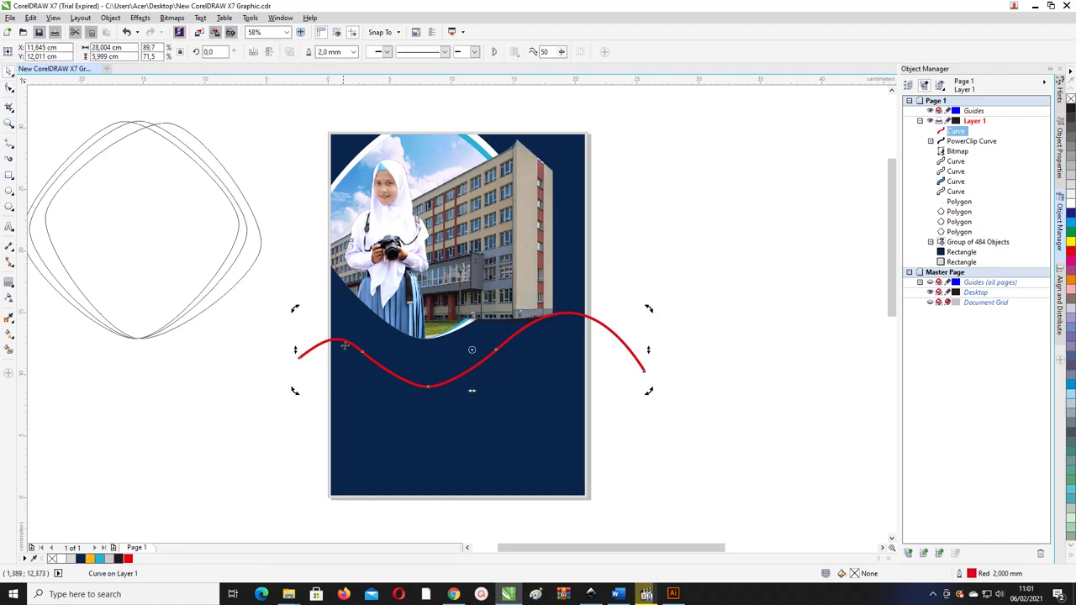
left_click(342, 341)
left_click_drag(343, 342, 345, 323)
left_click(658, 269)
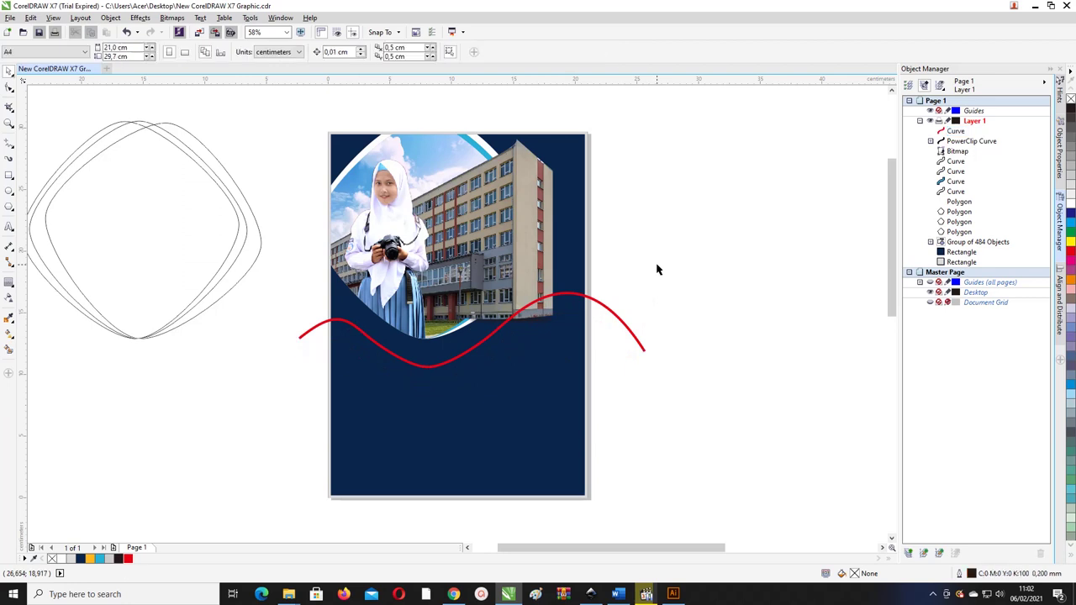
- Try creating a Smart Fill shape from the navy area below the red curve and colour it white
left_click(613, 311)
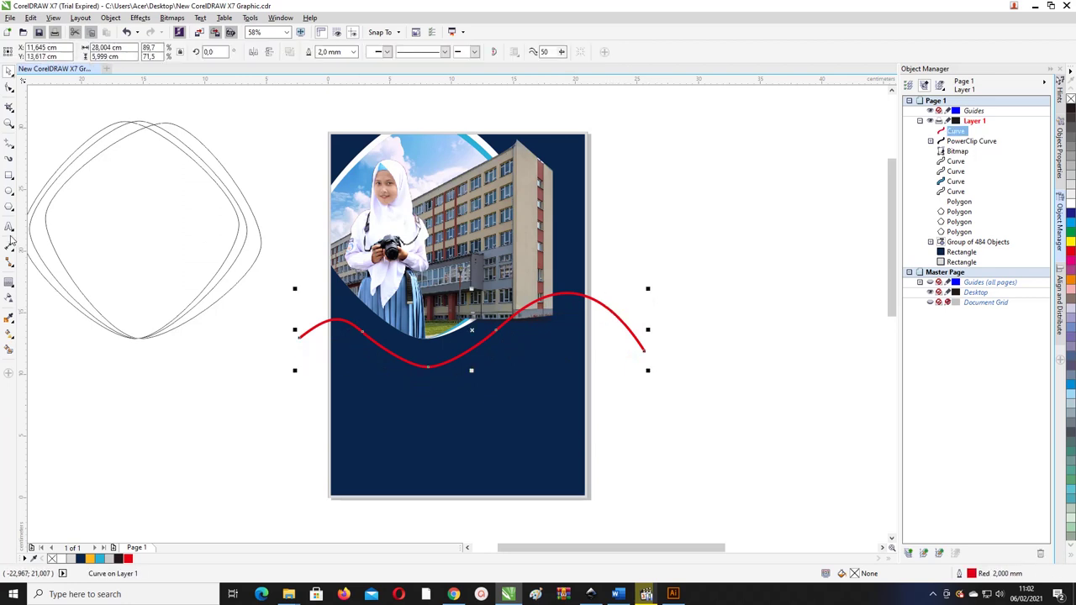
left_click(9, 349)
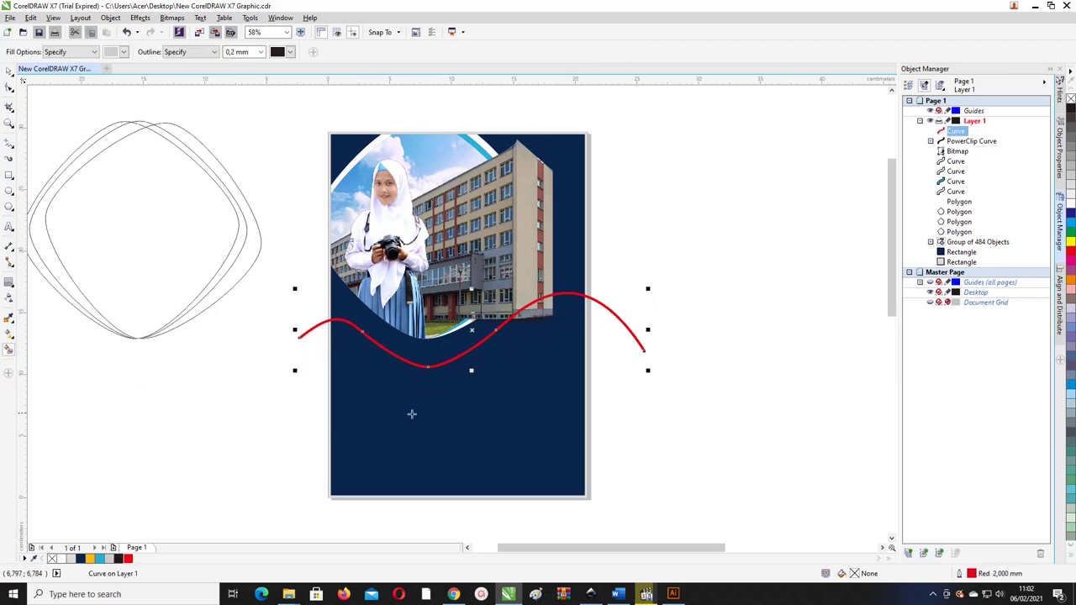
left_click(412, 413)
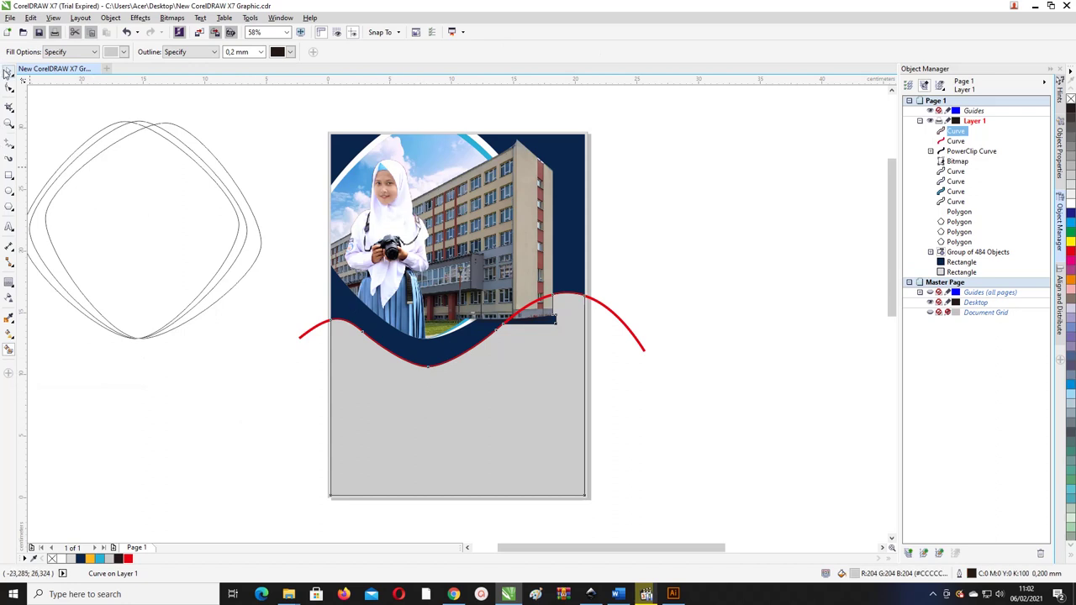
left_click(7, 72)
left_click(62, 559)
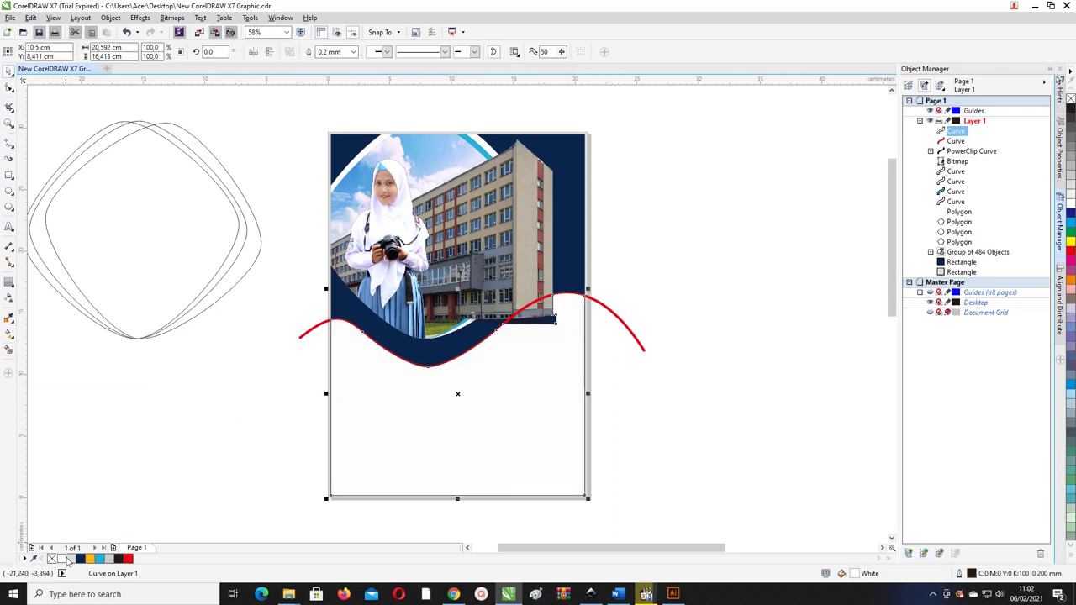
left_click(101, 492)
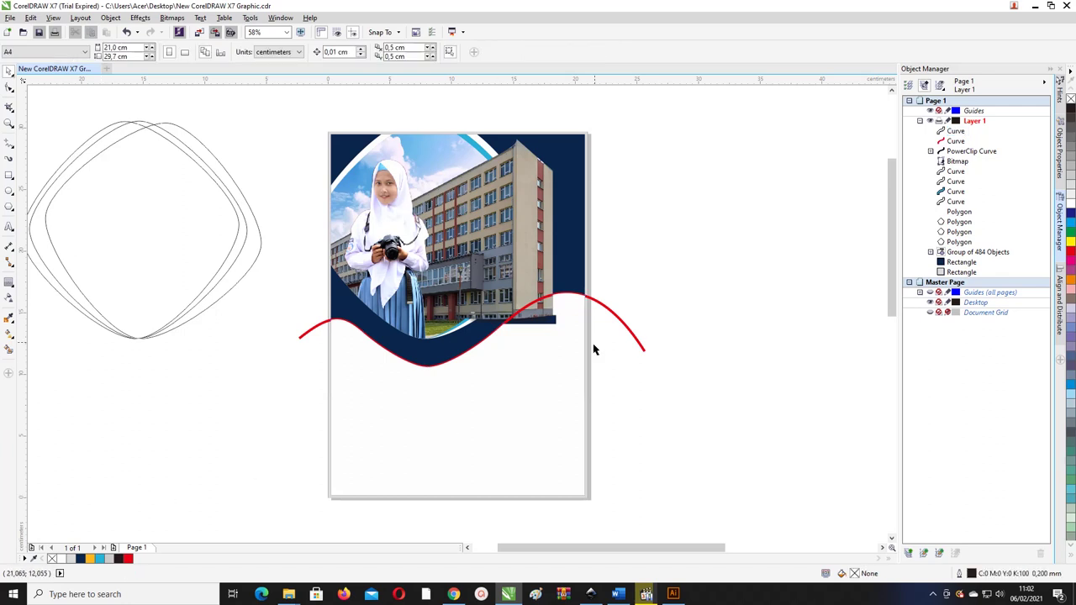
- Remove the white shape's outline, try moving it down and to the left, and undo that move
left_click(612, 312)
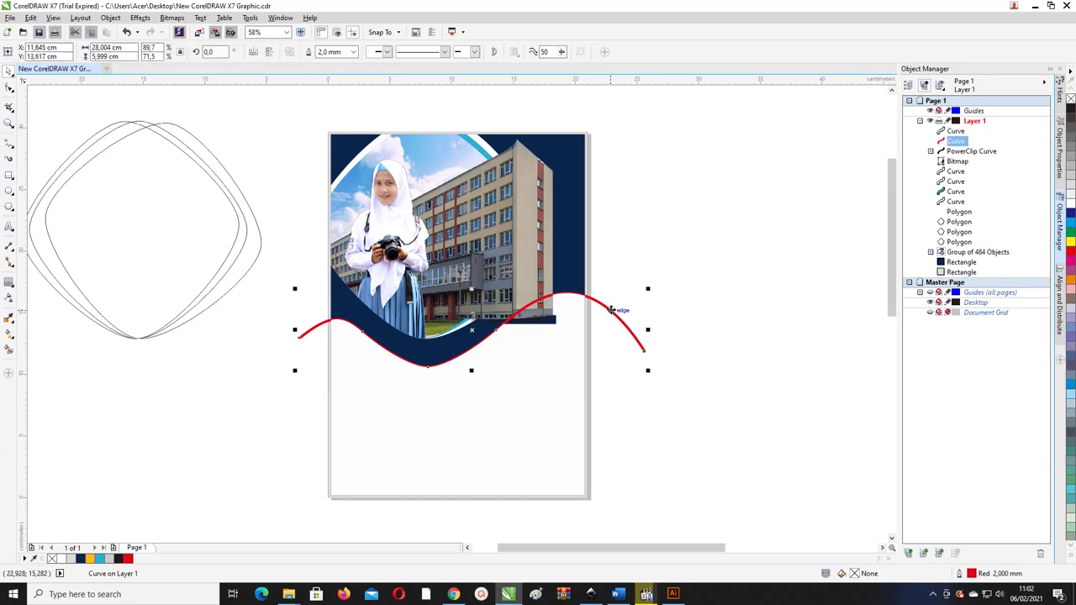
scroll(533, 332, "up", 2)
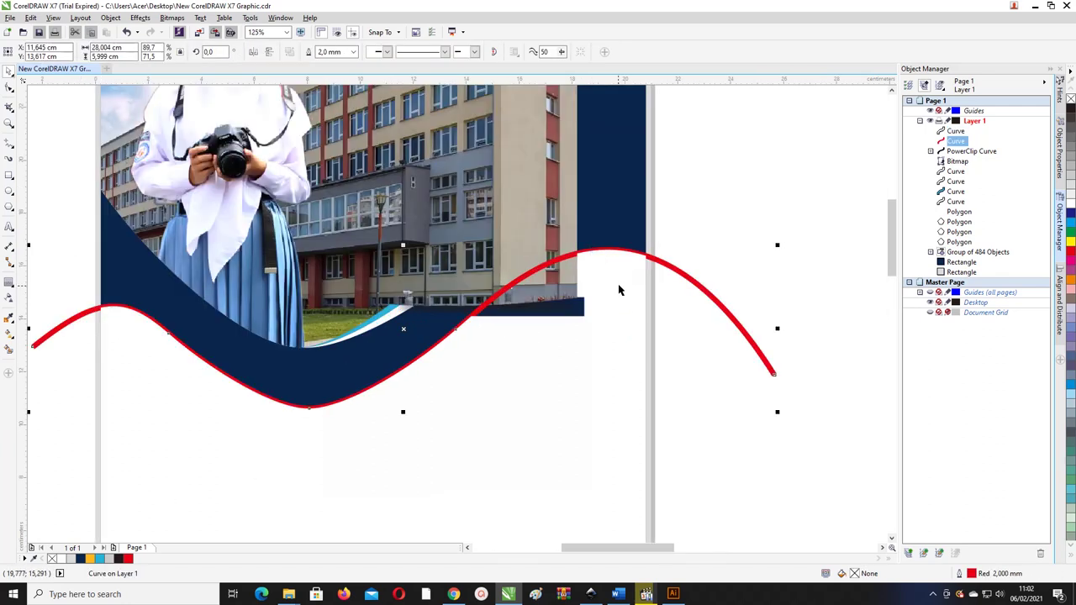
left_click(572, 280)
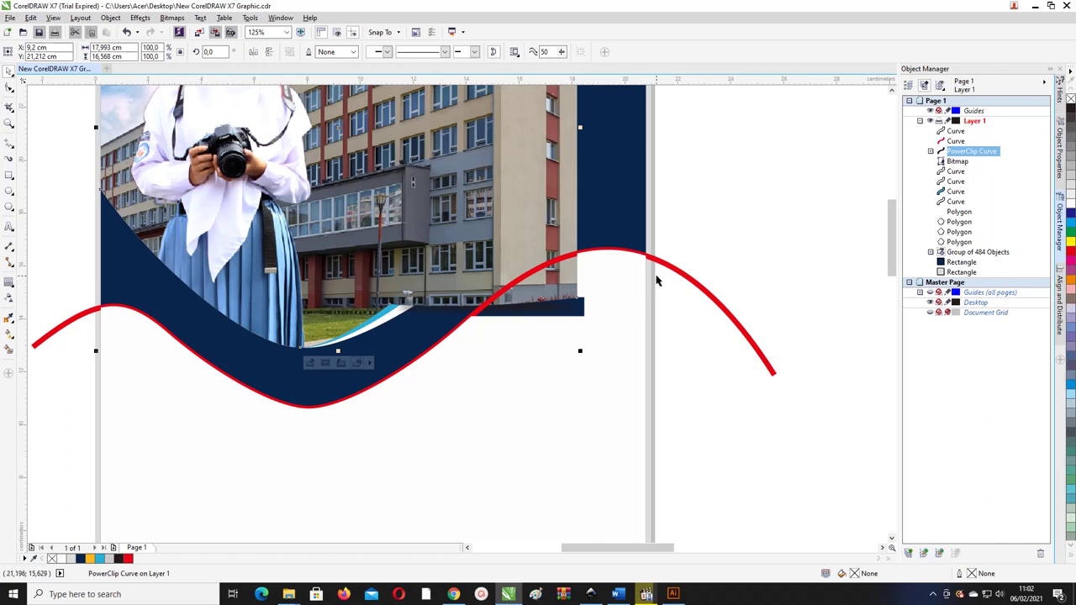
left_click(612, 317)
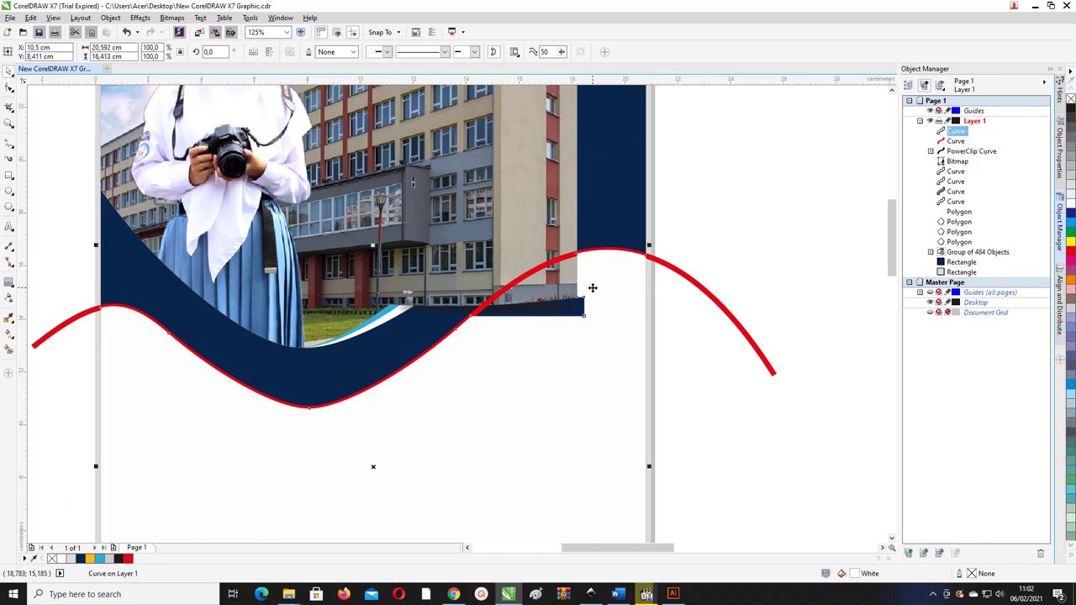
scroll(593, 290, "down", 2)
left_click_drag(597, 339, 561, 367)
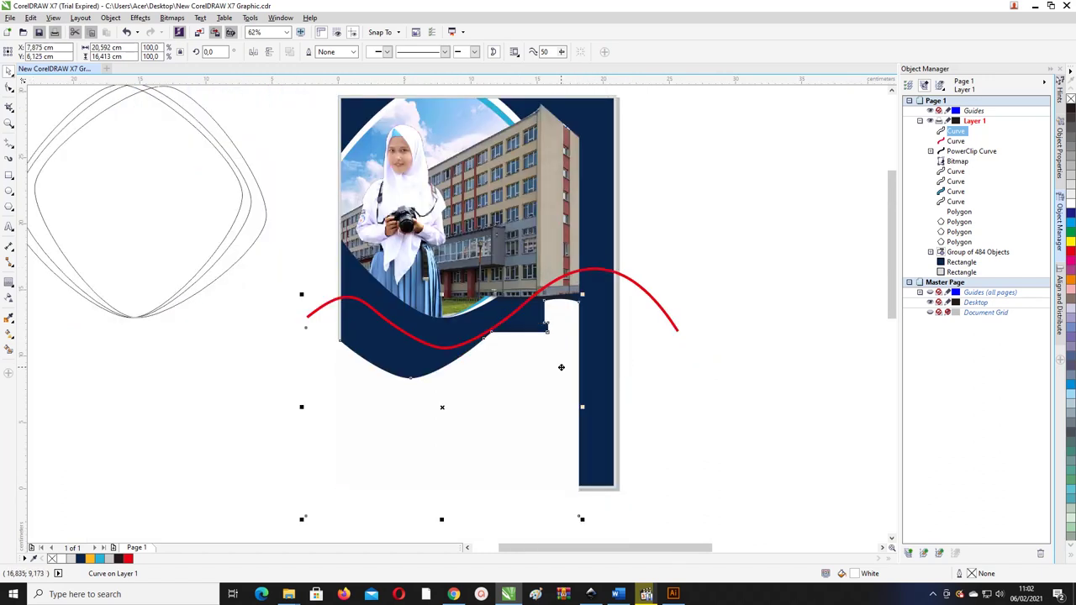
key("ctrl+z")
- Undo the white colouring and the Smart Fill shape below the red curve
left_click(696, 259)
left_click(541, 204)
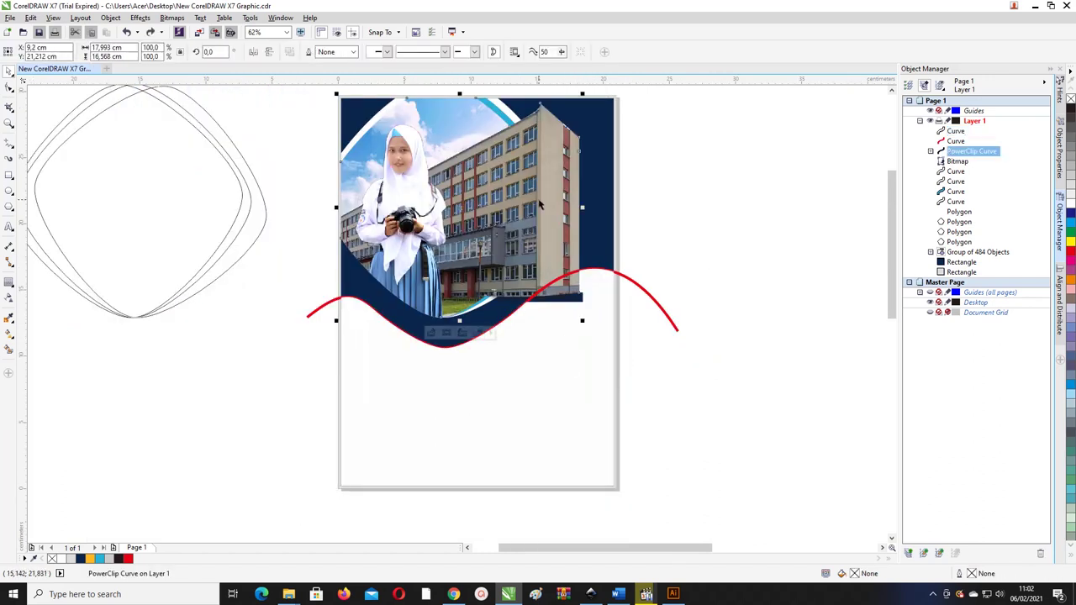
left_click(584, 324)
scroll(588, 317, "left", 1)
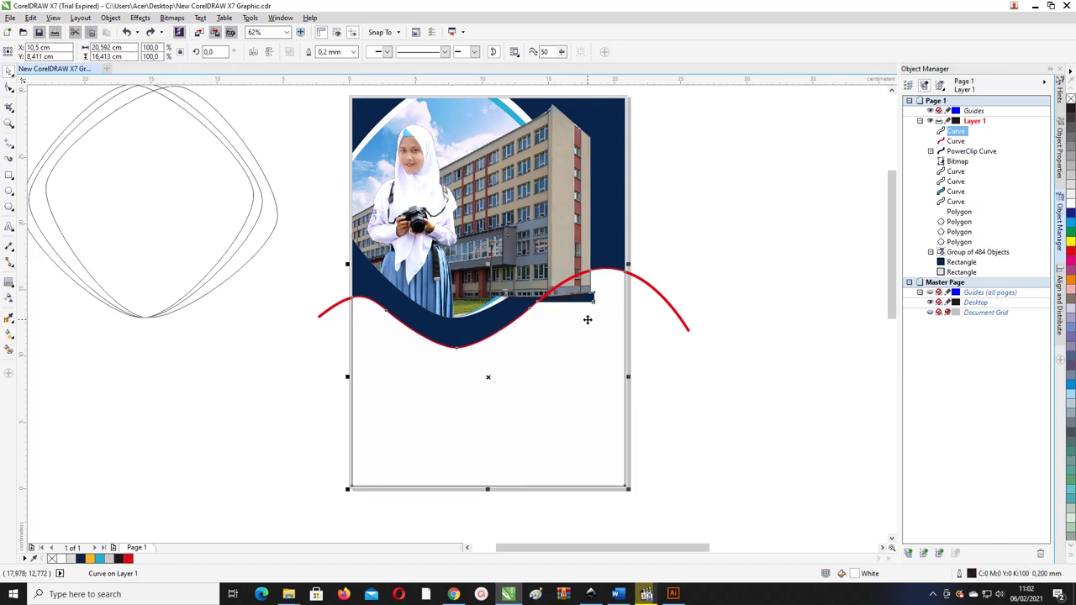
key("ctrl+z")
key("ctrl+z")
- Duplicate the navy background rectangle, bring the copy to the front and align it over the original
left_click(651, 326)
left_click(605, 333)
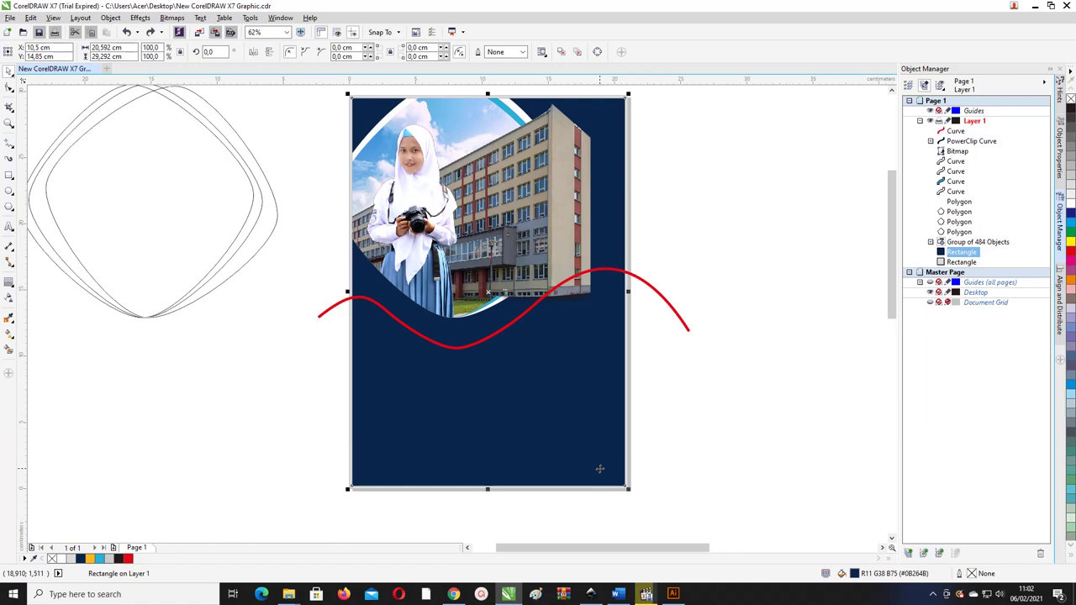
key("ctrl+d")
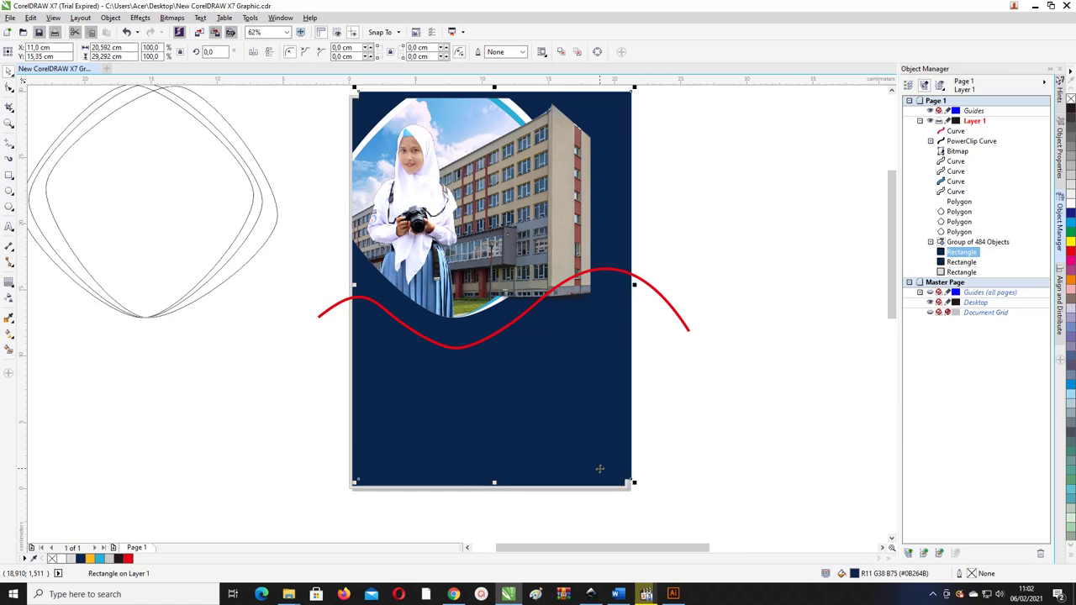
key("shift+Page_Up")
key("Left")
key("Down")
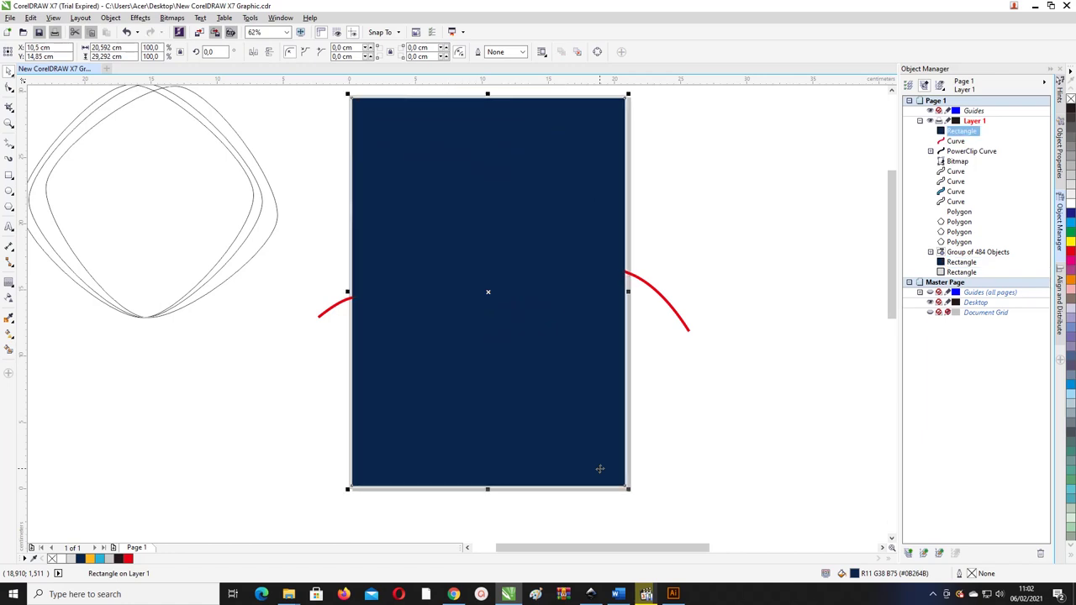
- Bring the red wavy curve to the front, Smart Fill the area of the navy rectangle below it and colour the new shape white
left_click(674, 309)
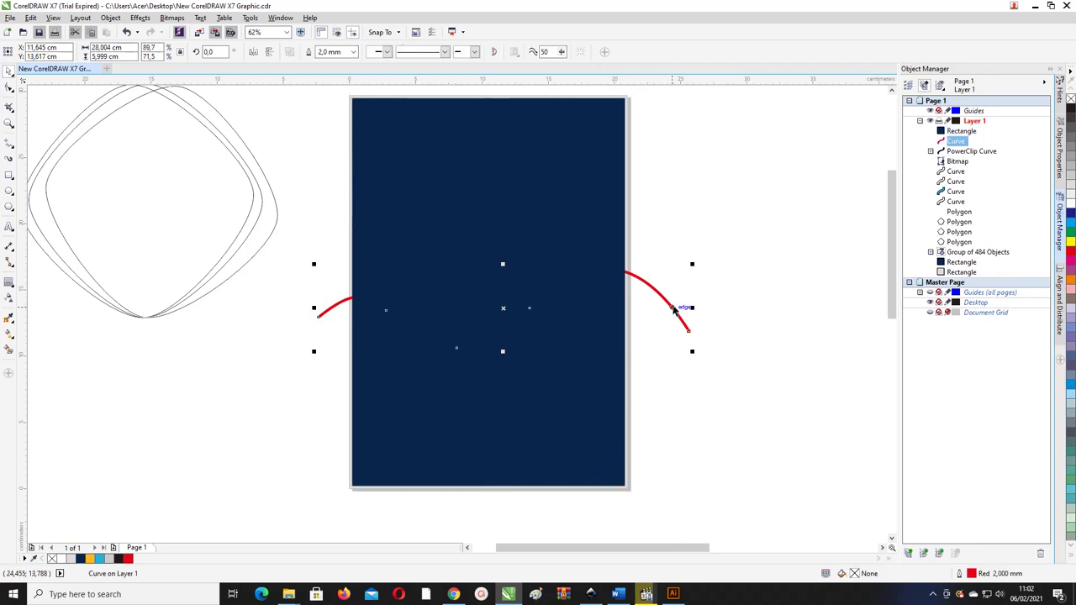
key("shift+Page_Up")
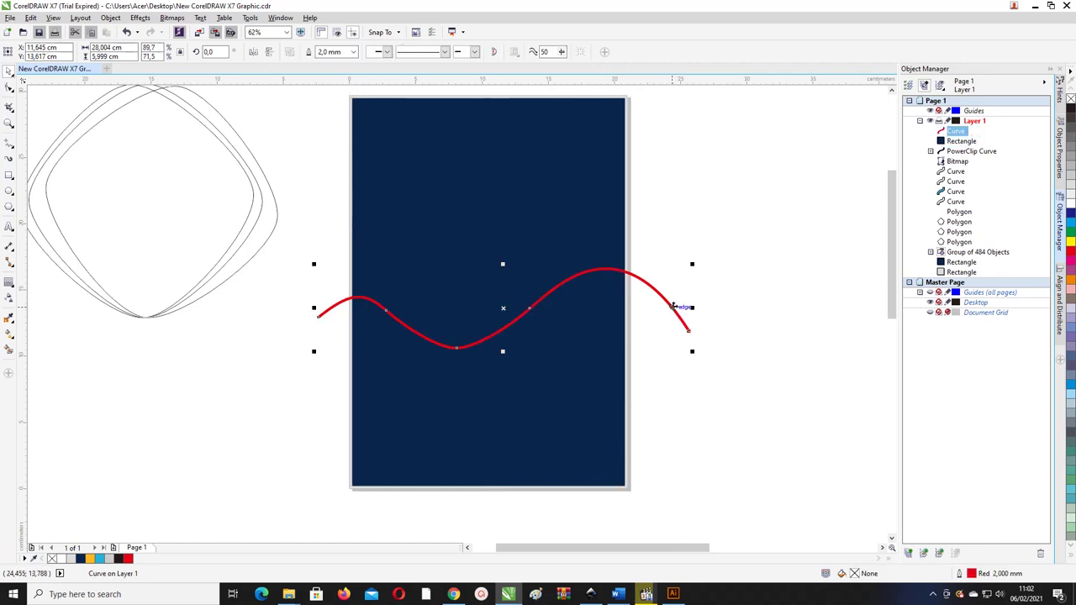
left_click(8, 348)
left_click(428, 399)
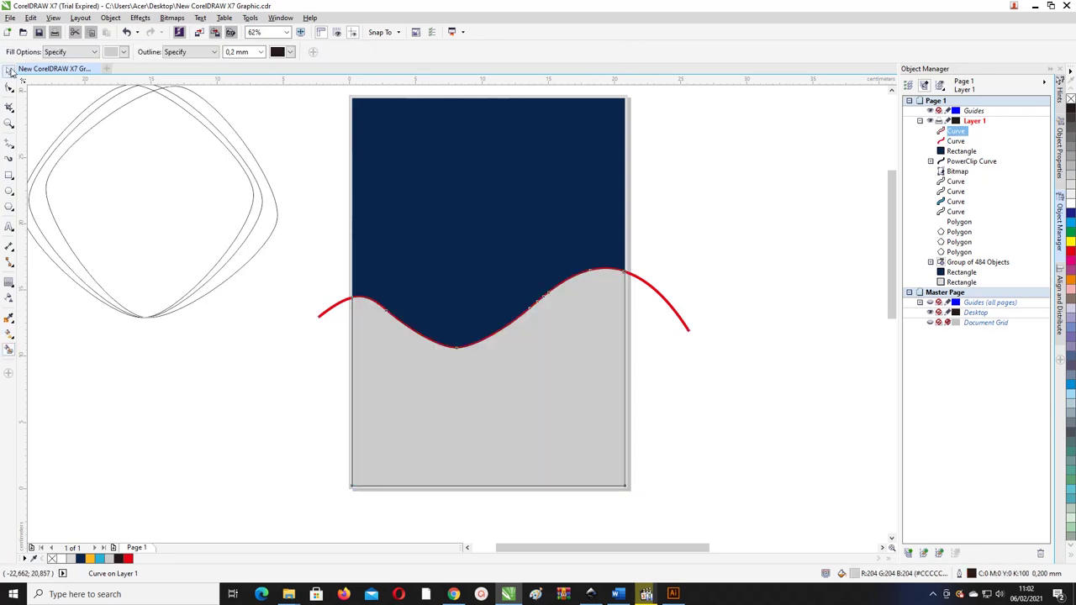
key("space")
left_click(62, 559)
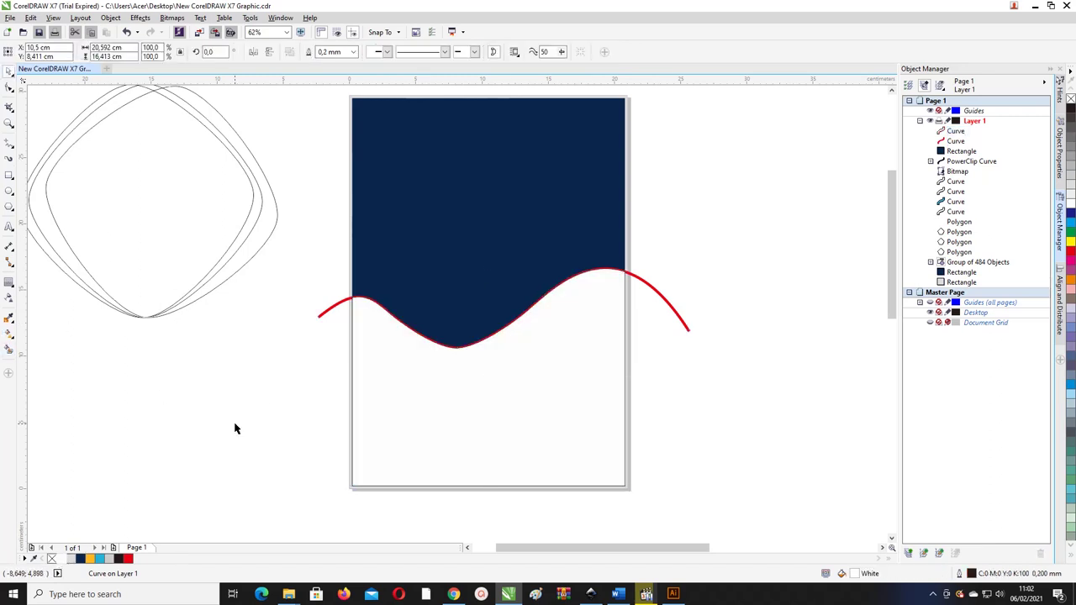
- Delete the duplicate navy rectangle that covers the photo area above the red curve
left_click(235, 427)
left_click(543, 189)
key("Delete")
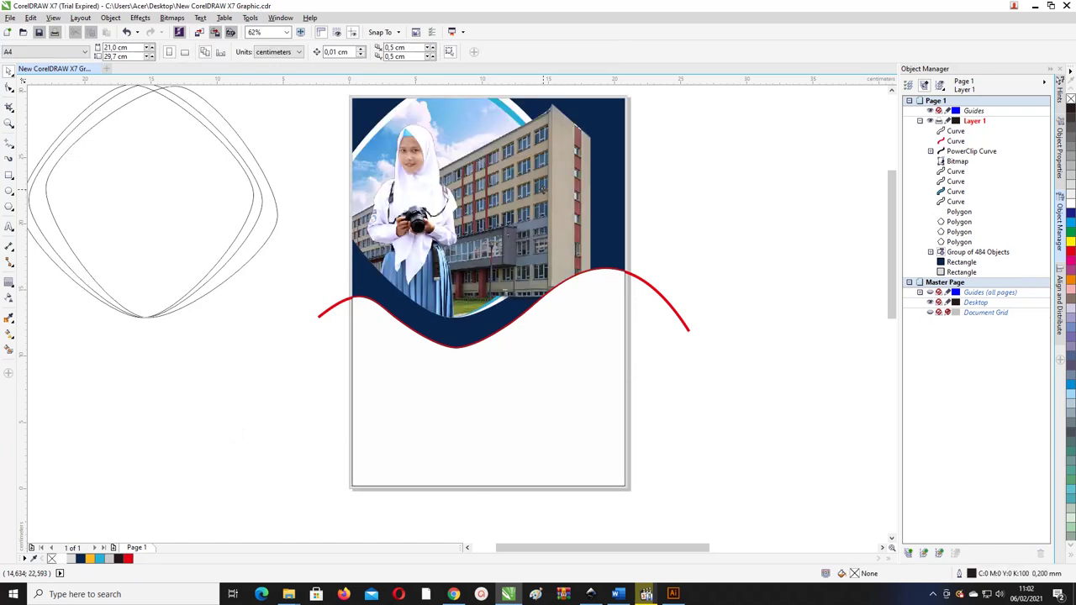
- Send the white lower shape back two levels so that it sits behind the red curve and the photo PowerClip
left_click(672, 300)
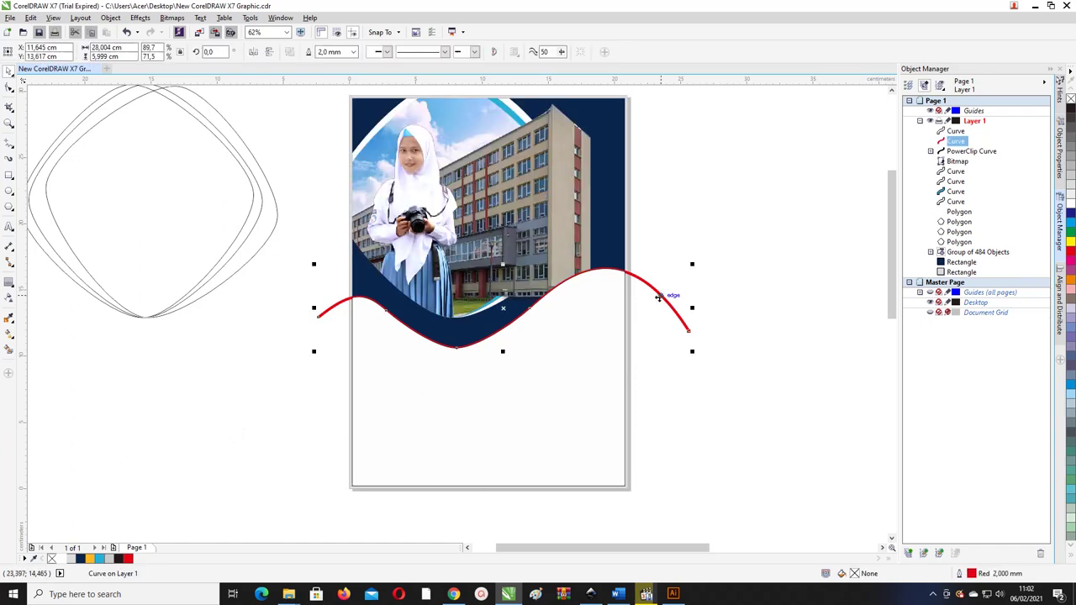
left_click(604, 304)
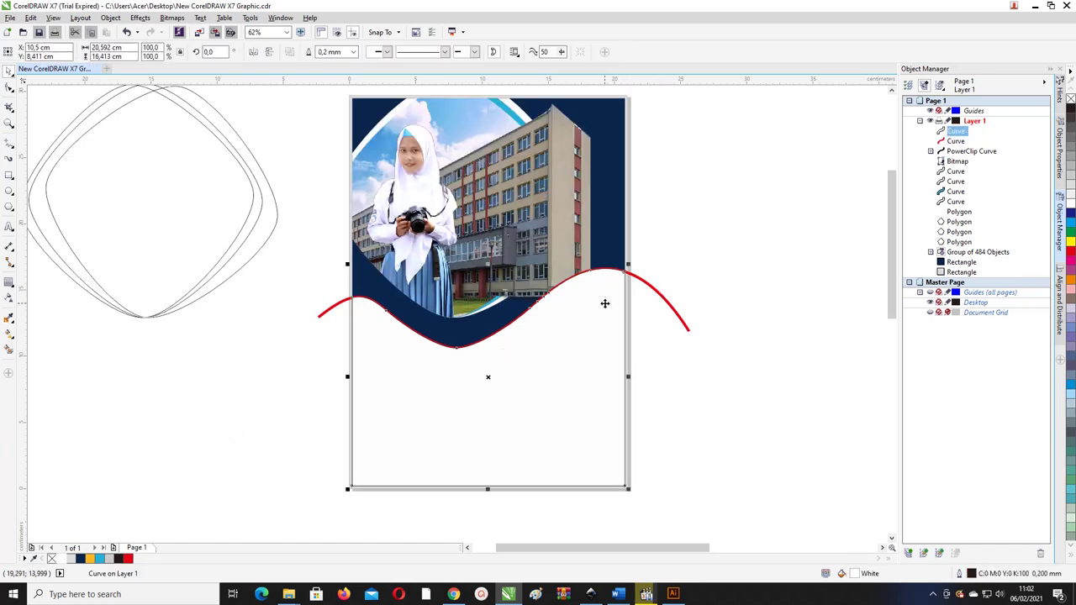
key("ctrl+Page_Down")
key("ctrl+Page_Down")
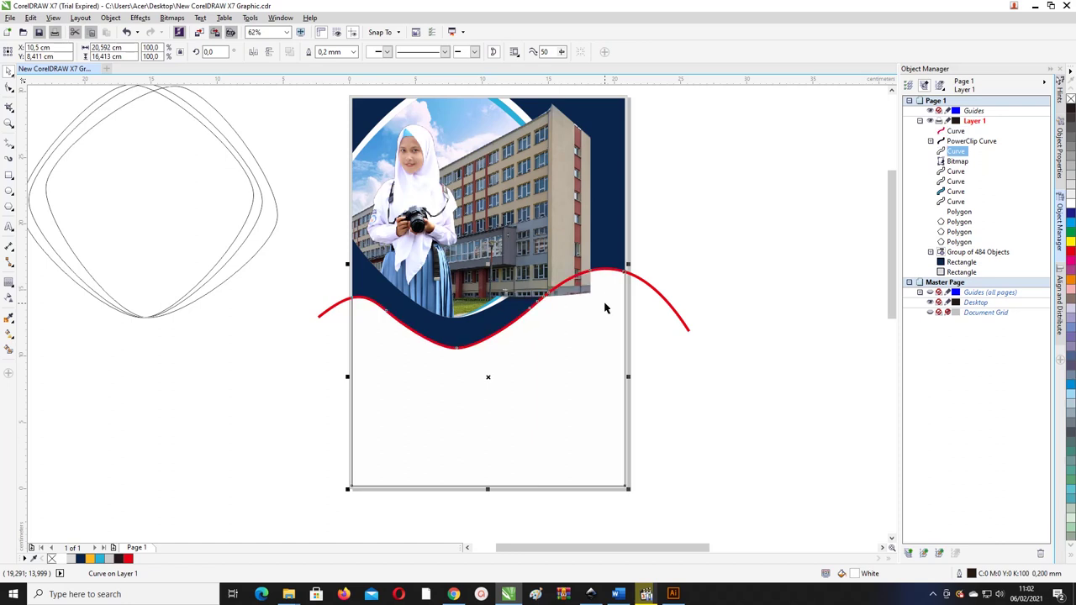
key("Escape")
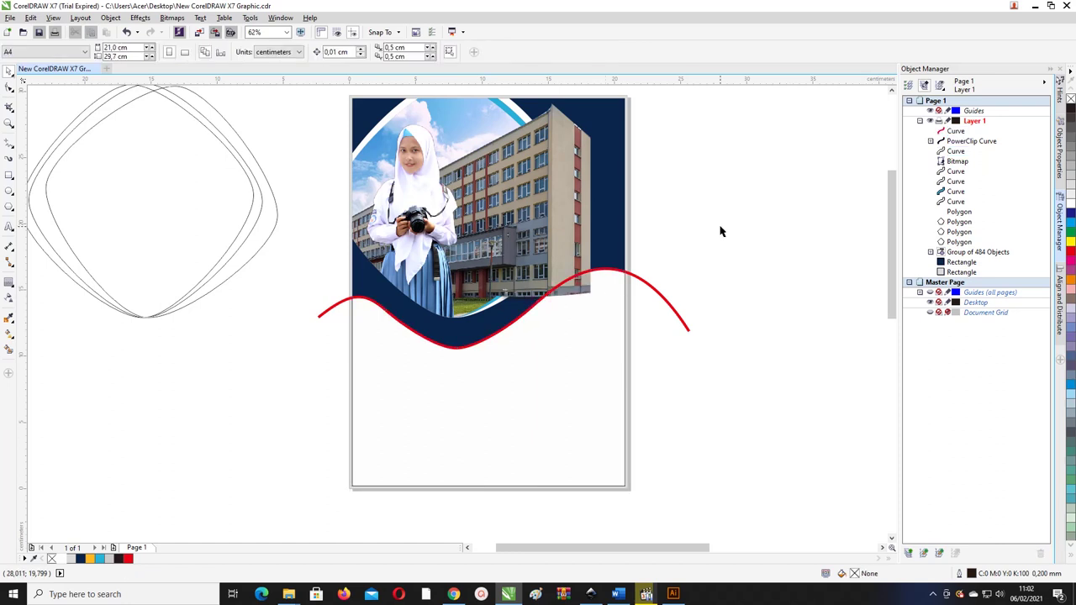
- Create a slightly rotated copy of the red wavy curve at an angle of about 2.9°
left_click(580, 346)
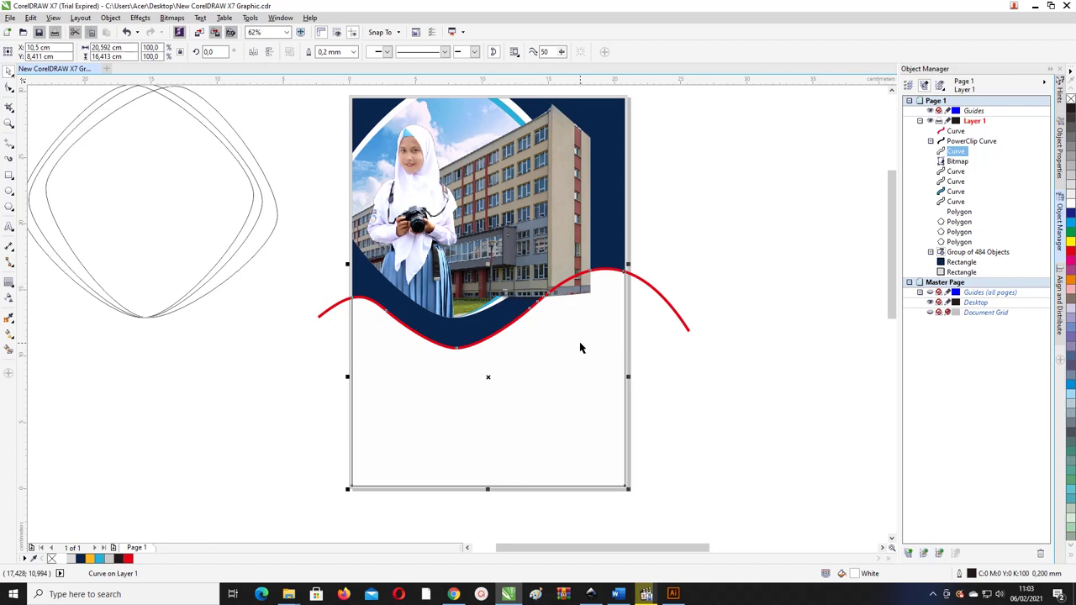
scroll(580, 347, "down", 1)
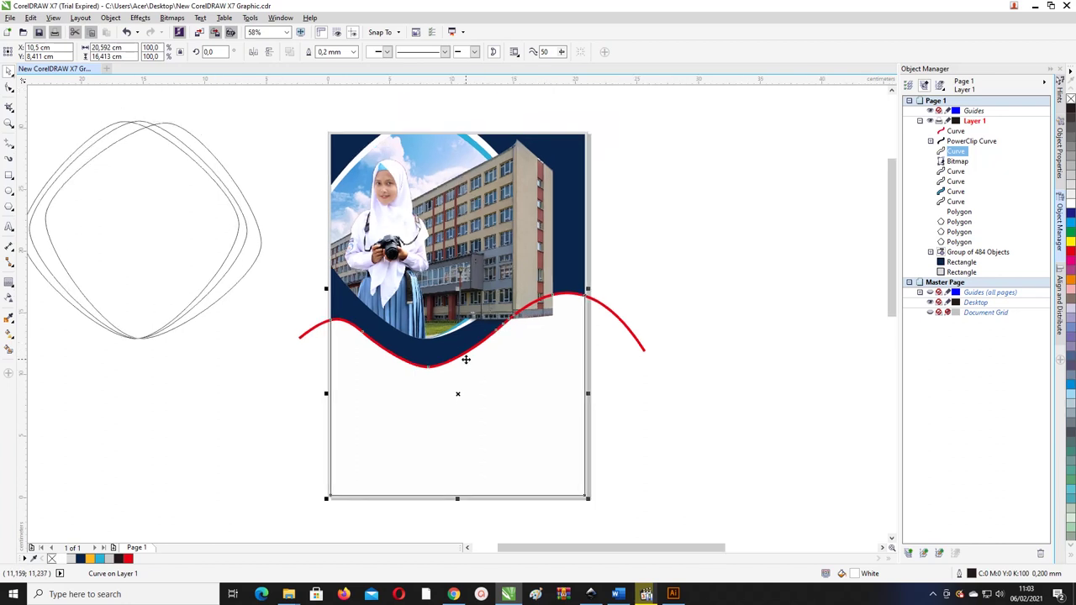
left_click(611, 309)
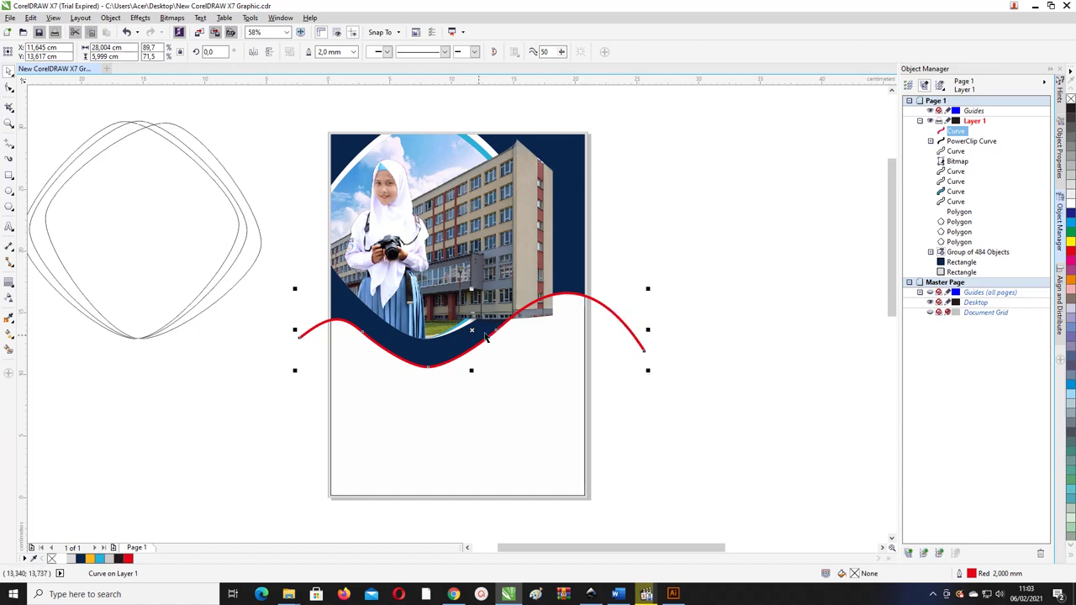
left_click(567, 298)
left_click_drag(648, 372, 648, 368)
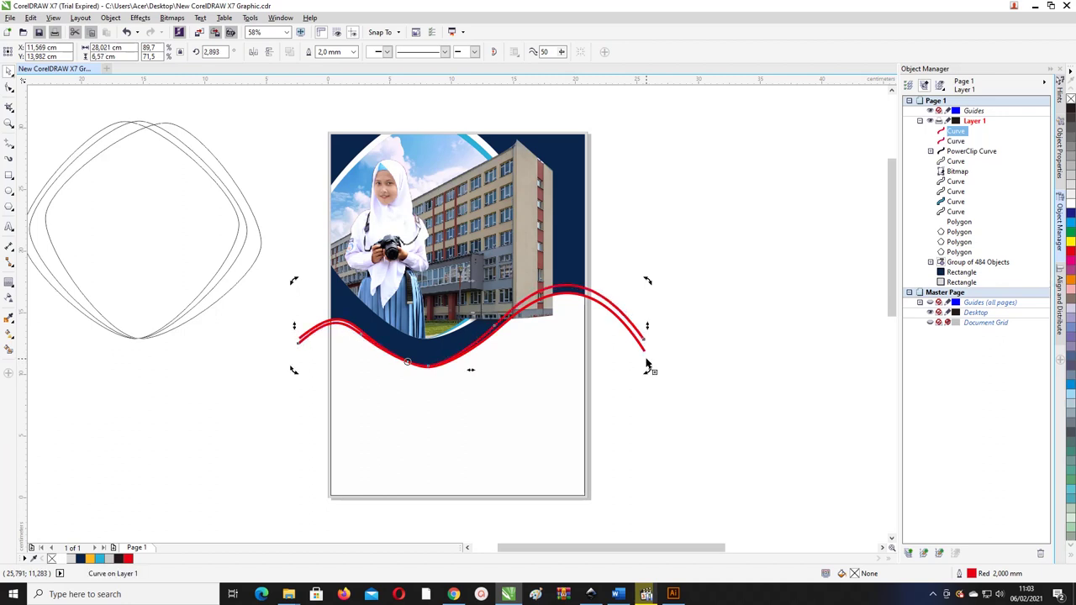
left_click(644, 375)
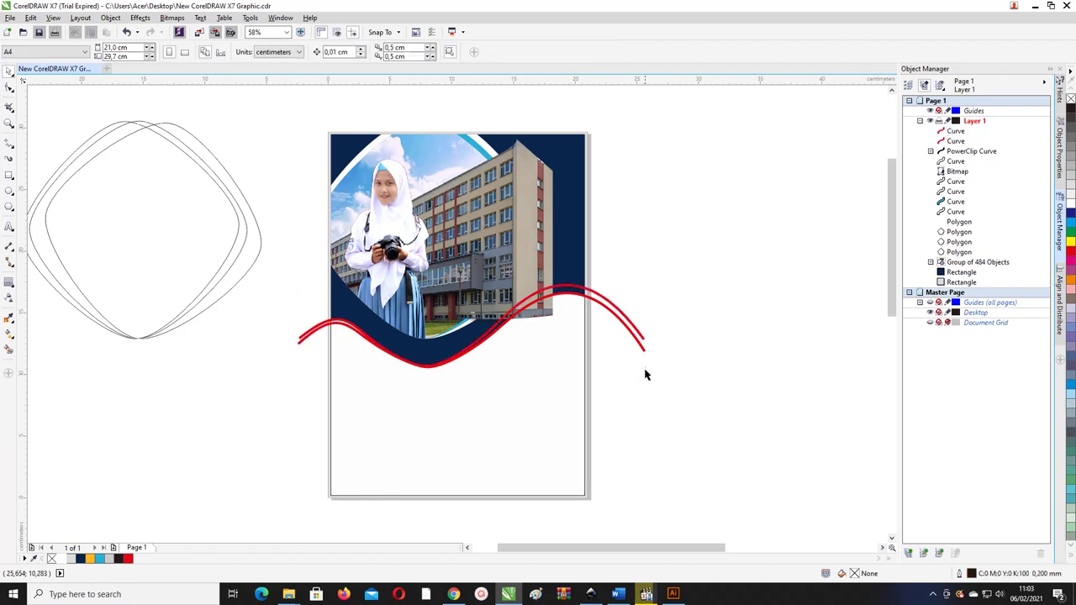
- Create a further rotated copy from the upper red curve, turned to an angle of about 5.7°
left_click(644, 341)
left_click(645, 331)
left_click(639, 330)
left_click(636, 330)
left_click_drag(646, 369, 644, 360)
right_click(644, 361)
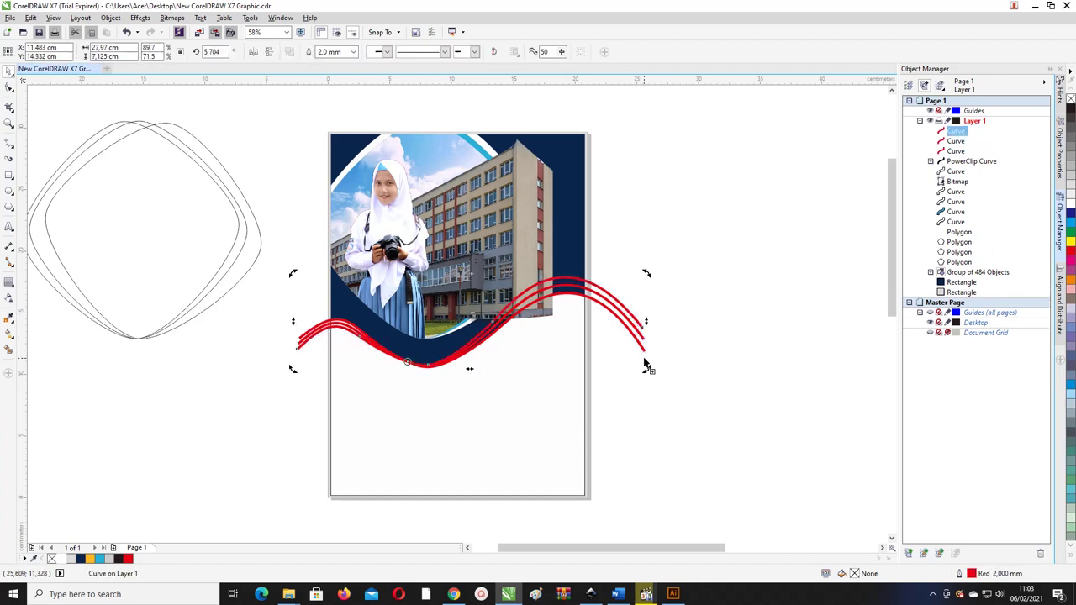
left_click(668, 266)
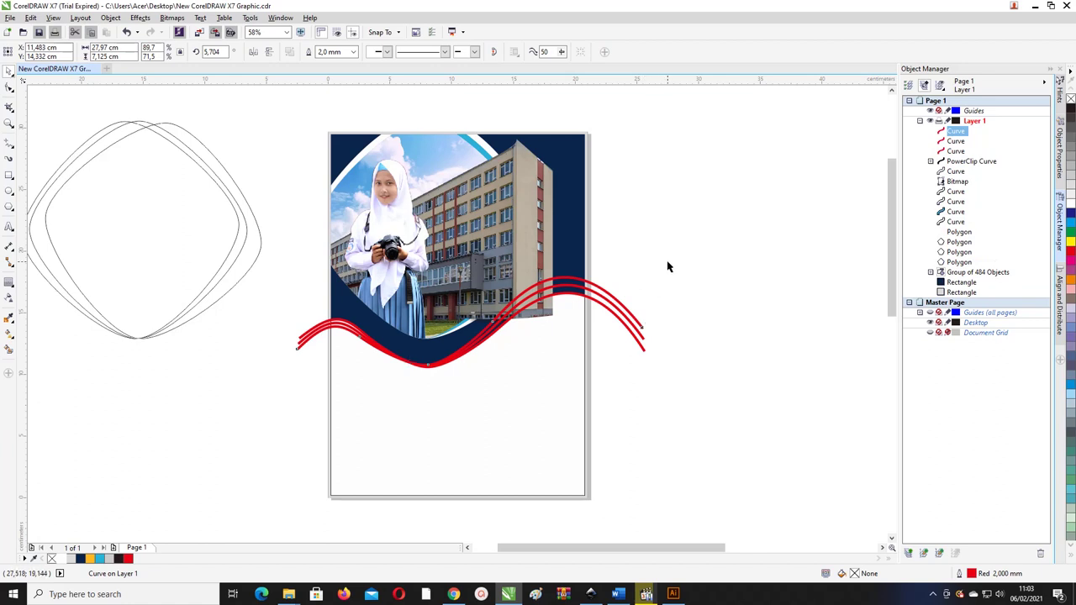
left_click(610, 297)
left_click(615, 275)
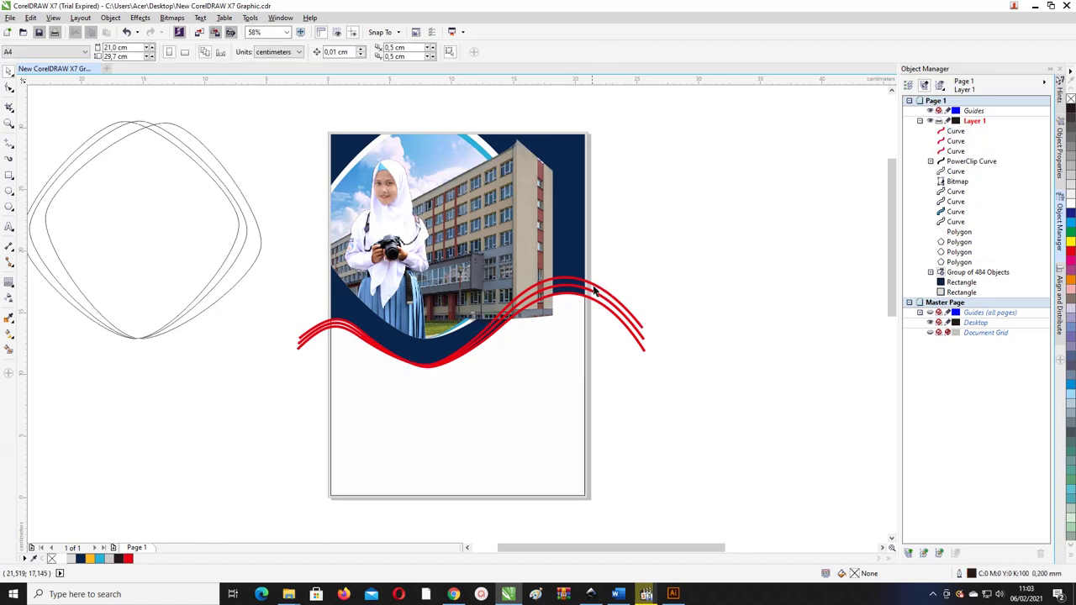
left_click(528, 276)
scroll(528, 252, "left", 1)
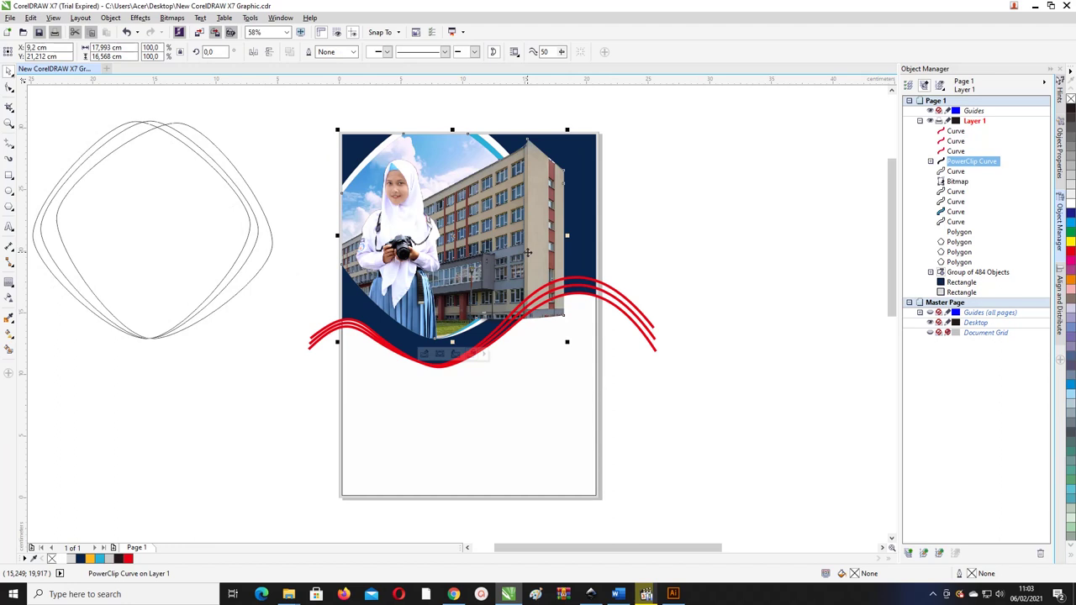
left_click(637, 224)
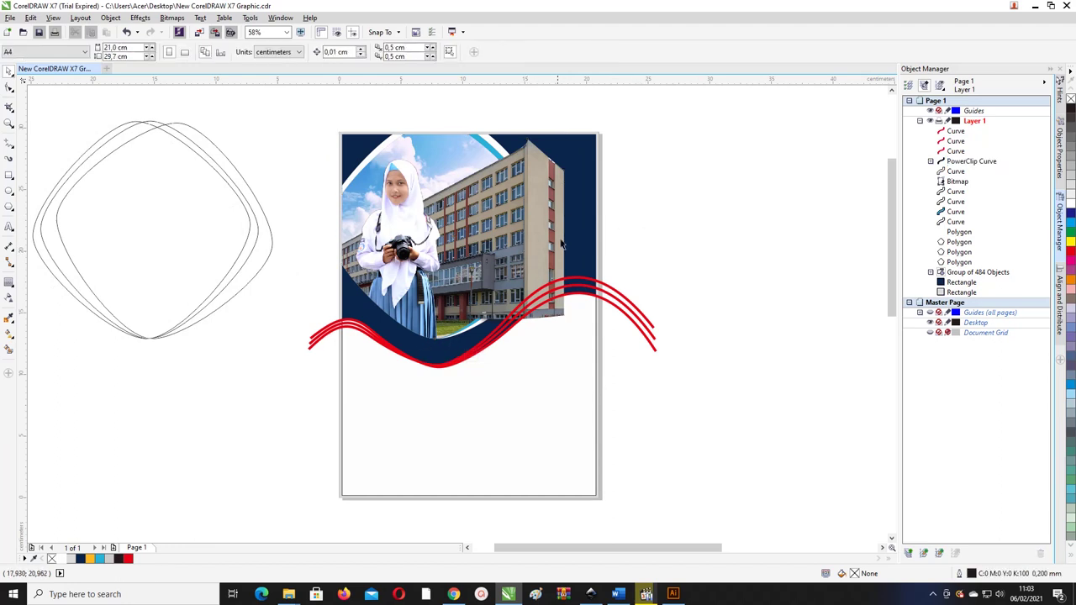
- Try moving the photo PowerClip off the page beside the poster, and undo the move
left_click_drag(516, 235, 798, 229)
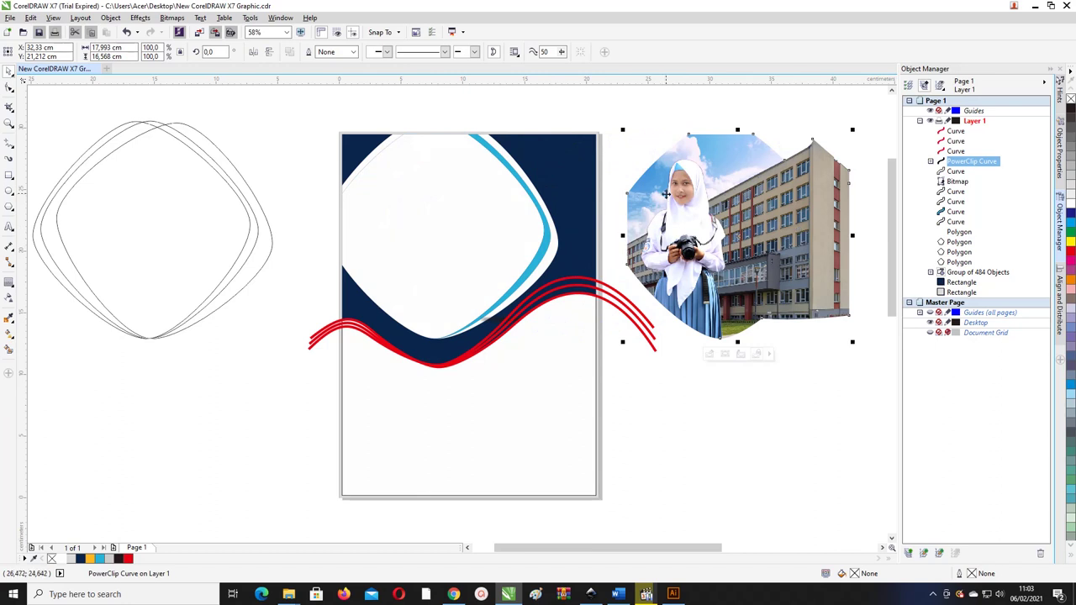
scroll(468, 324, "up", 2)
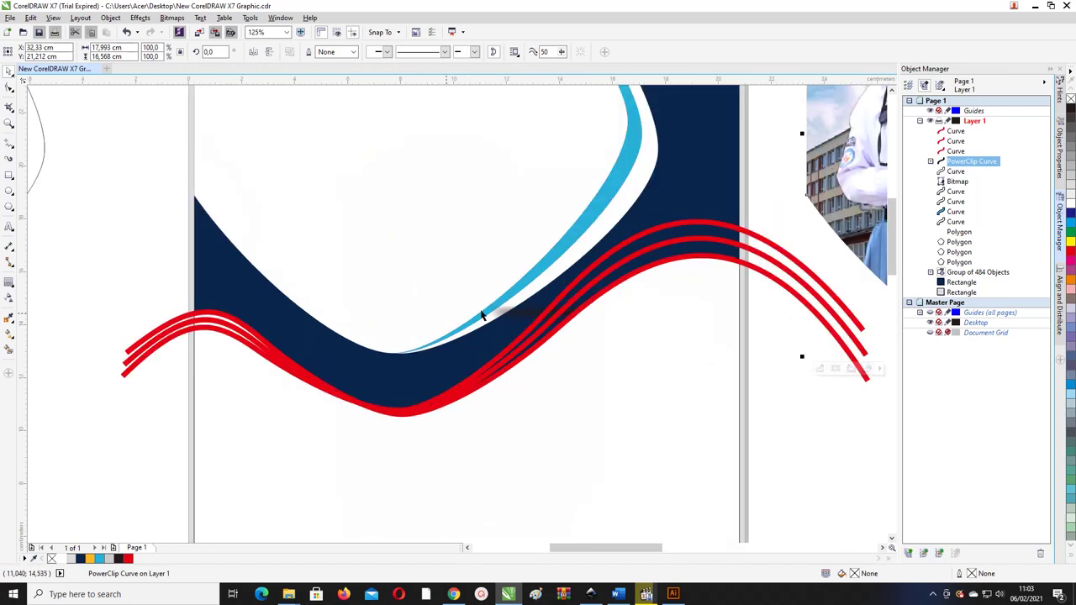
left_click(8, 349)
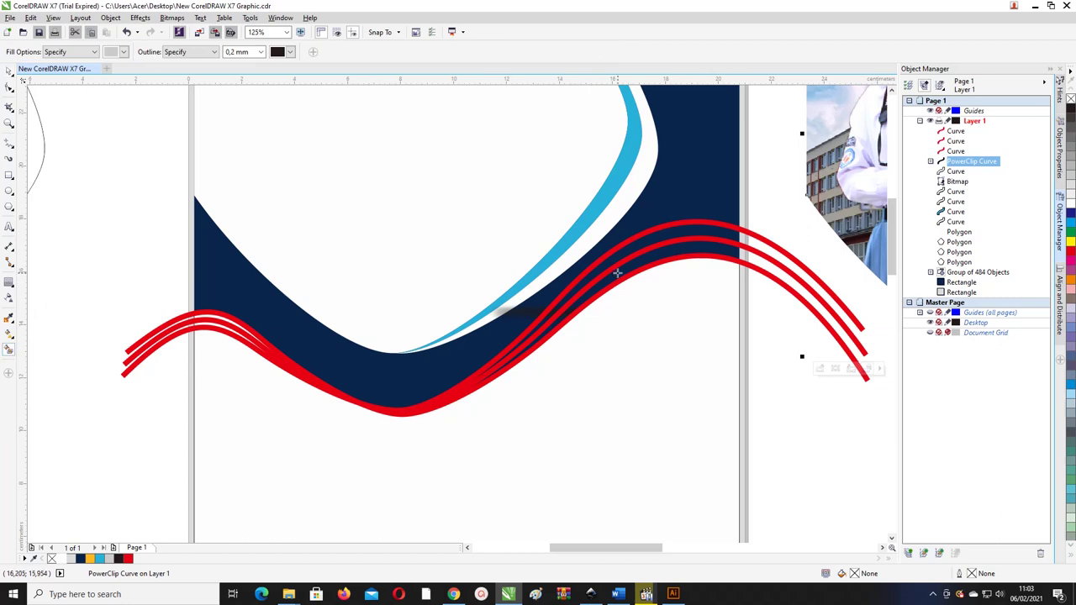
key("ctrl+z")
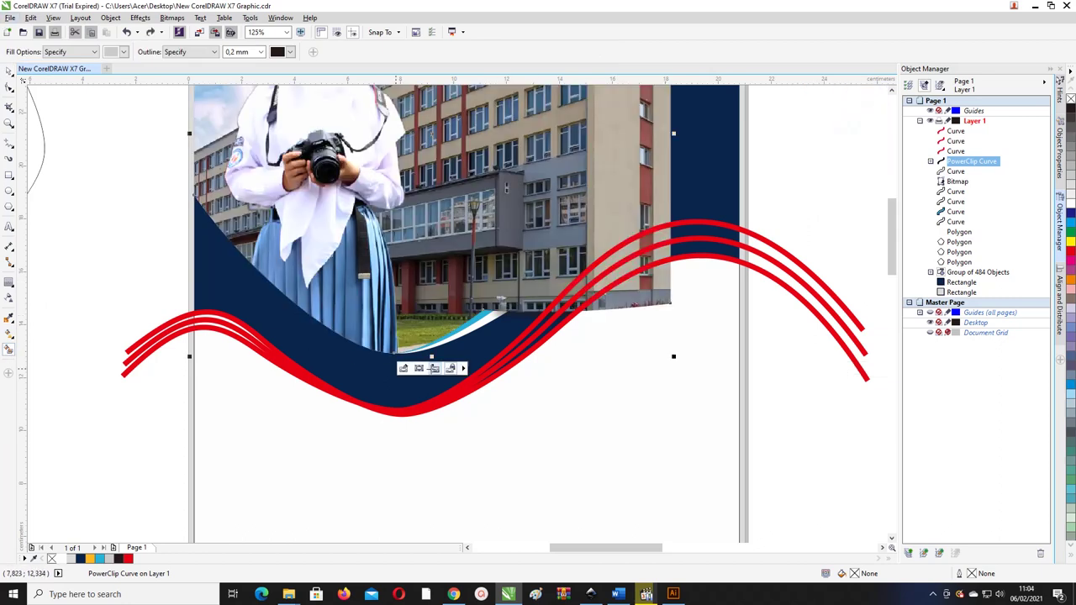
left_click(8, 72)
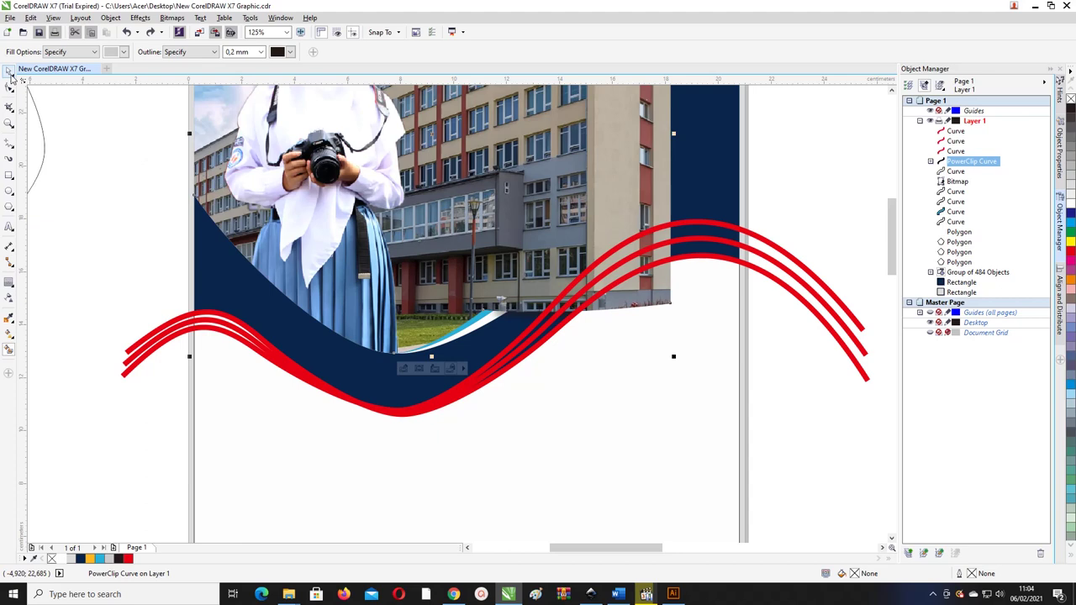
- Move the photo PowerClip together with the bitmap at the building's base off the page to the poster's right and group them
left_click(50, 165)
left_click(504, 304)
left_click(475, 288, "shift")
scroll(474, 289, "right", 1)
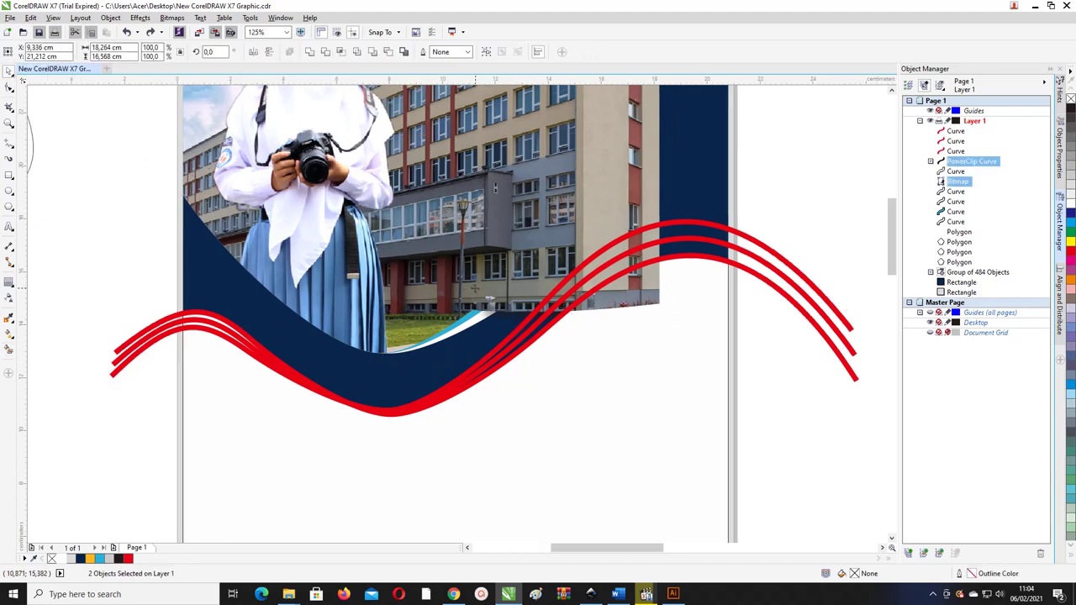
scroll(475, 289, "down", 2)
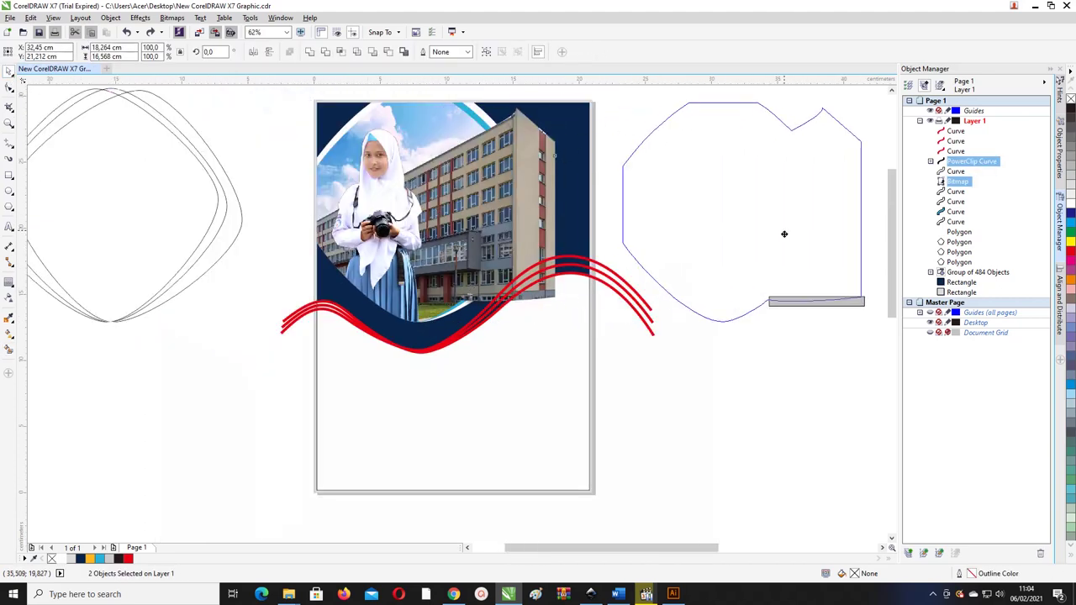
left_click_drag(784, 234, 784, 234)
key("ctrl+g")
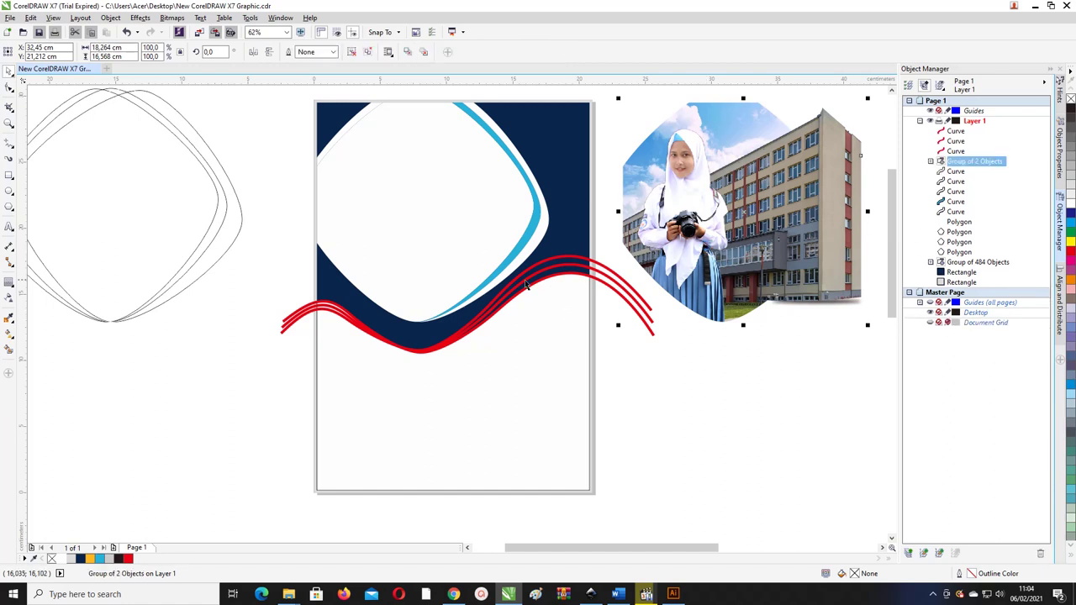
- Smart Fill the band between the lowest and middle red curves with grey
scroll(522, 279, "left", 2)
scroll(591, 295, "up", 2)
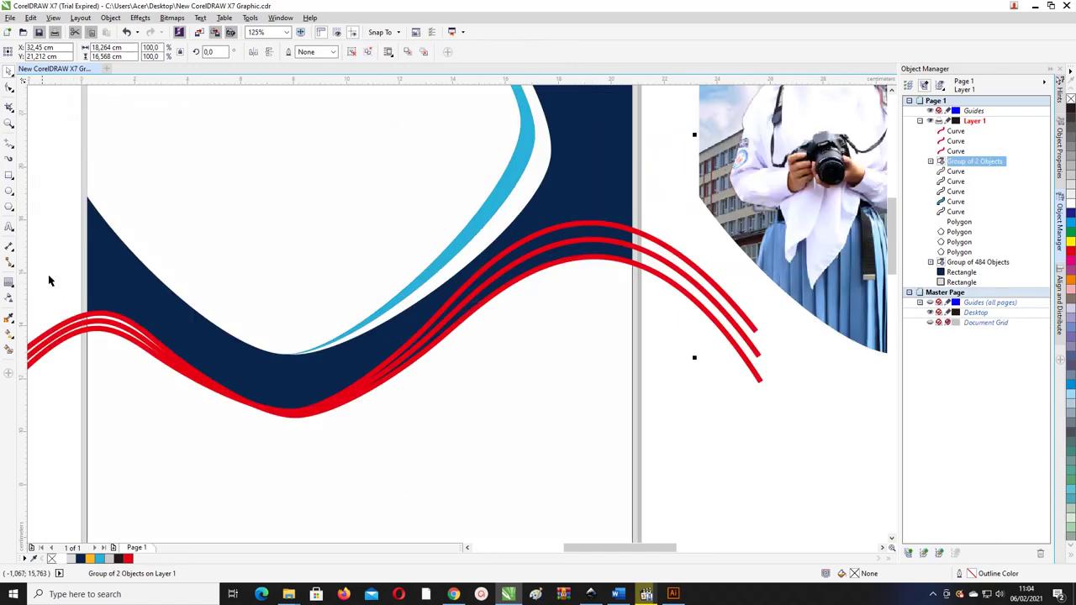
left_click(10, 349)
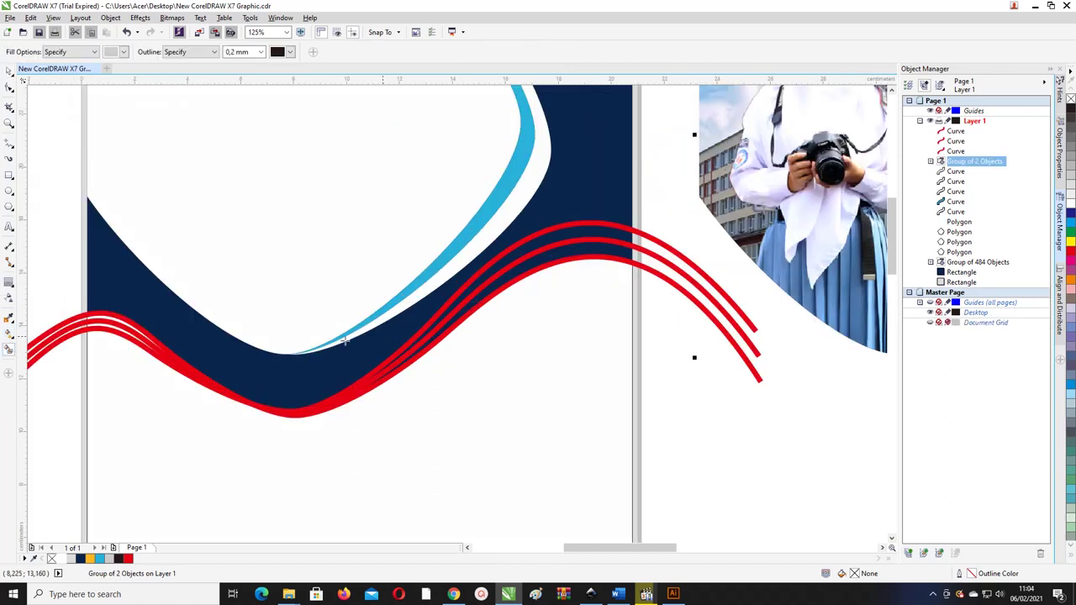
left_click(589, 252)
- Try Smart Filling the band between the middle and uppermost red curves, and undo that fill
left_click(581, 228)
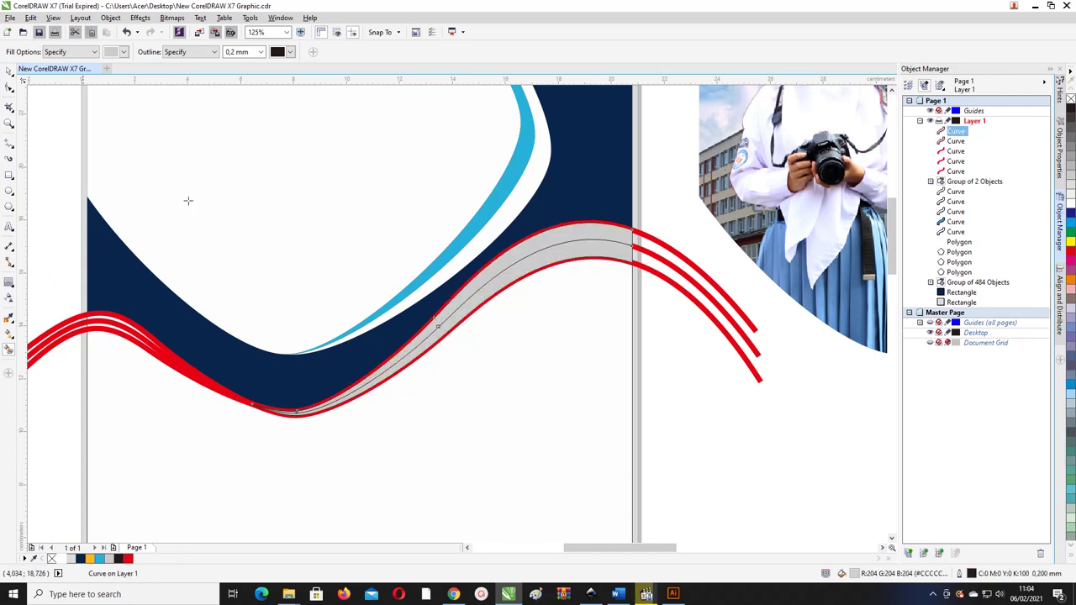
left_click(8, 71)
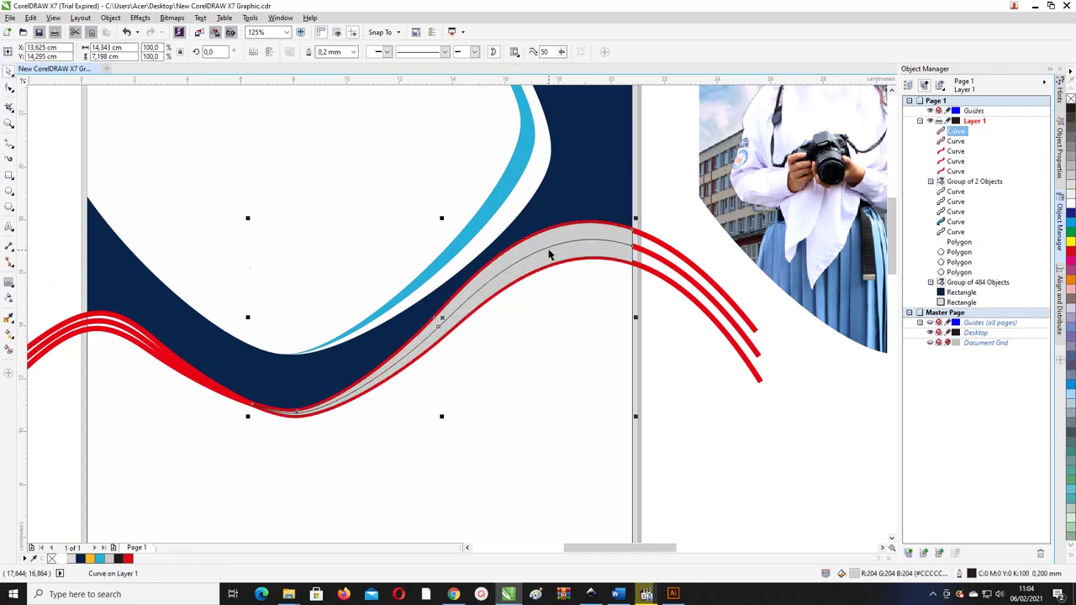
scroll(548, 254, "down", 3)
key("ctrl+z")
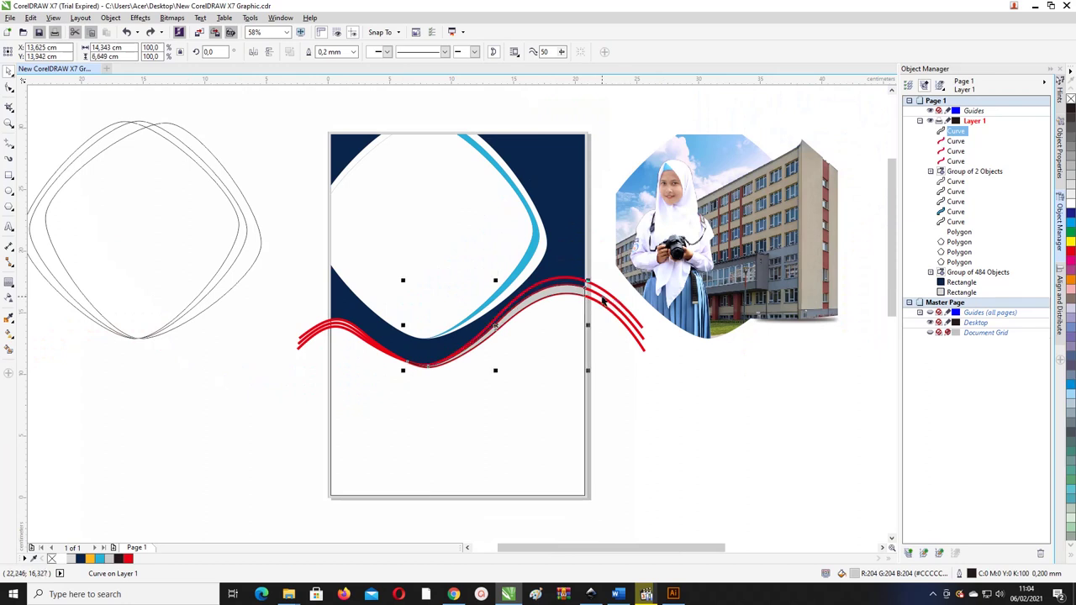
- Scale the uppermost red curve down to about 27 by 6.9 cm and nudge it 0.12 cm to the right
scroll(595, 293, "up", 3)
left_click(584, 272)
mouse_move(590, 275)
left_mouse_down()
mouse_move(573, 284)
mouse_move(595, 280)
left_mouse_up()
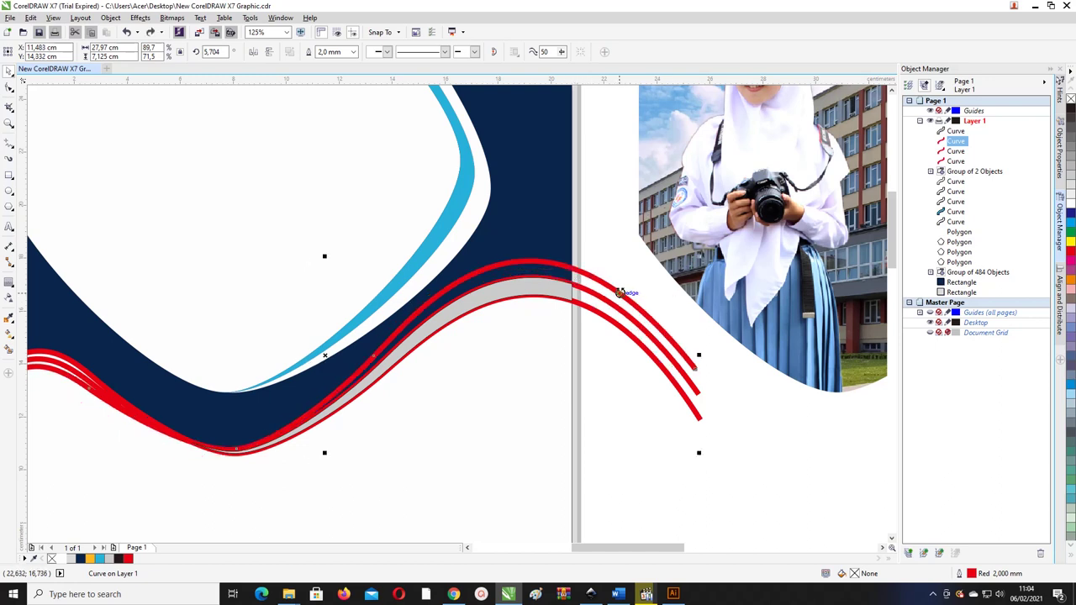
left_click_drag(696, 355, 672, 357)
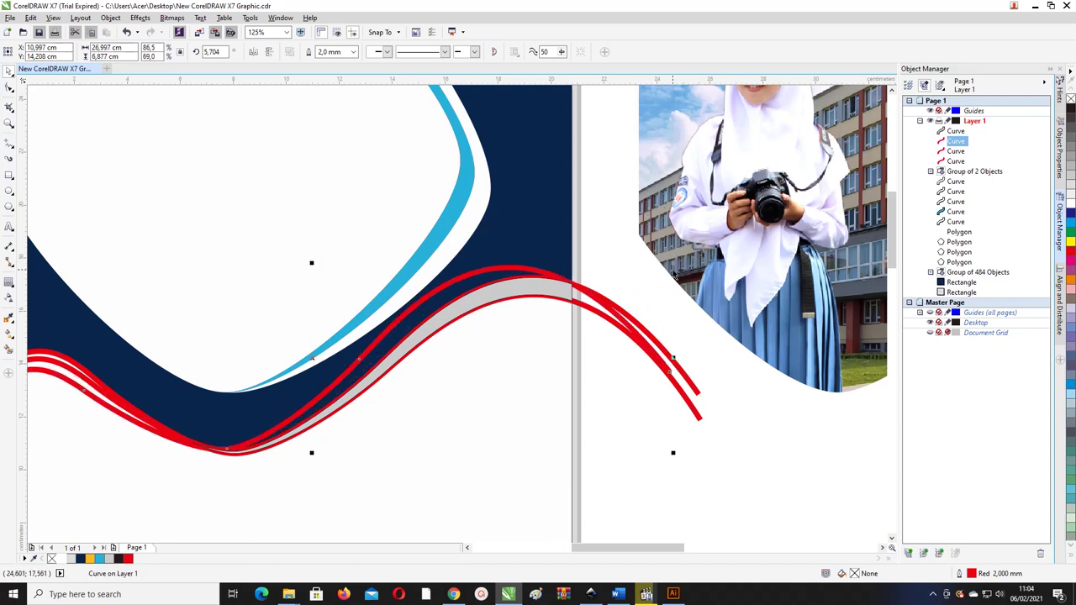
key("Right")
key("Right")
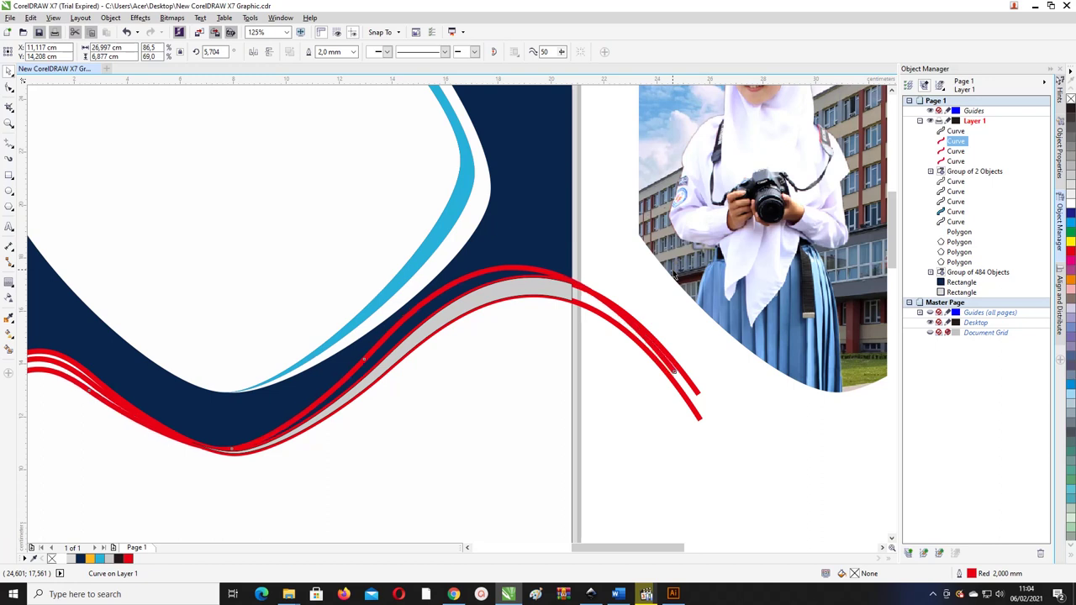
- Nudge the uppermost red curve about 0.04 cm down
key("ctrl+Down")
key("ctrl+Down")
key("ctrl+Left")
key("ctrl+Left")
key("ctrl+Left")
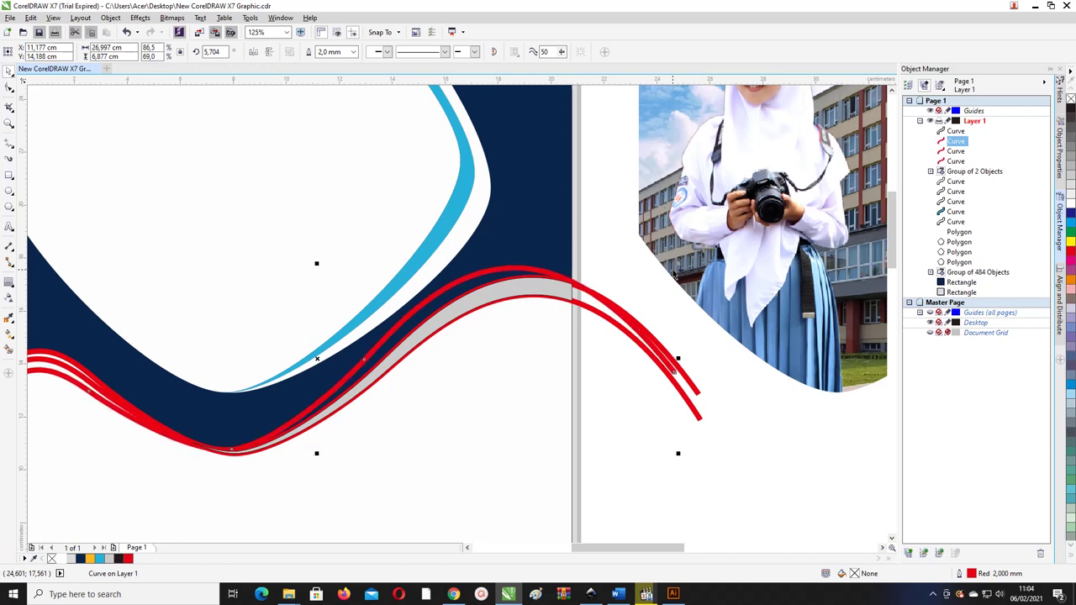
key("ctrl+Down")
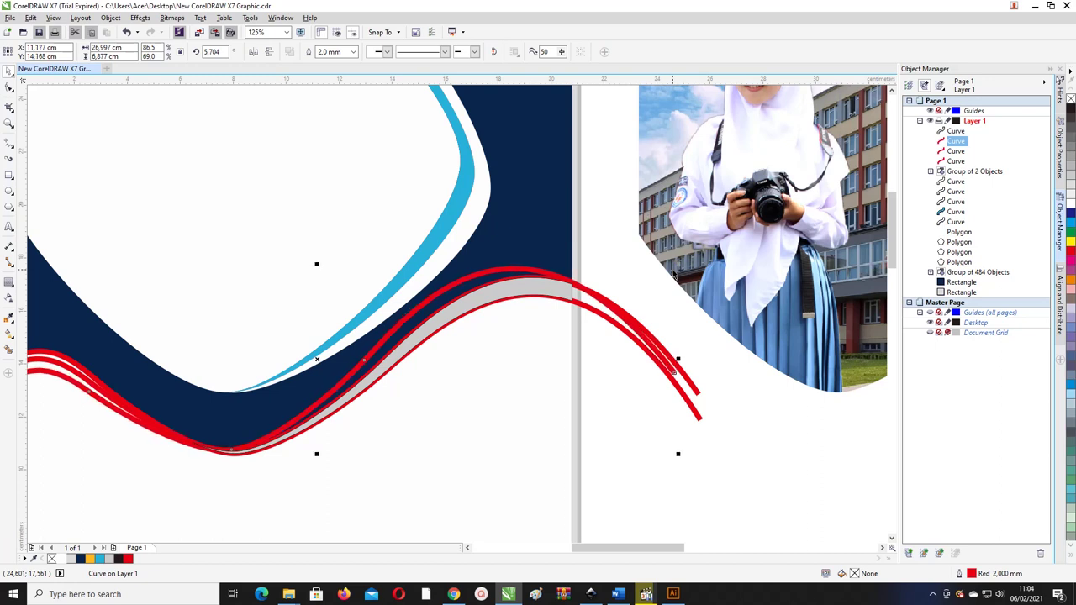
- Try Smart Filling the narrow band beneath the nudged uppermost red curve with grey, and undo that fill
left_click(9, 349)
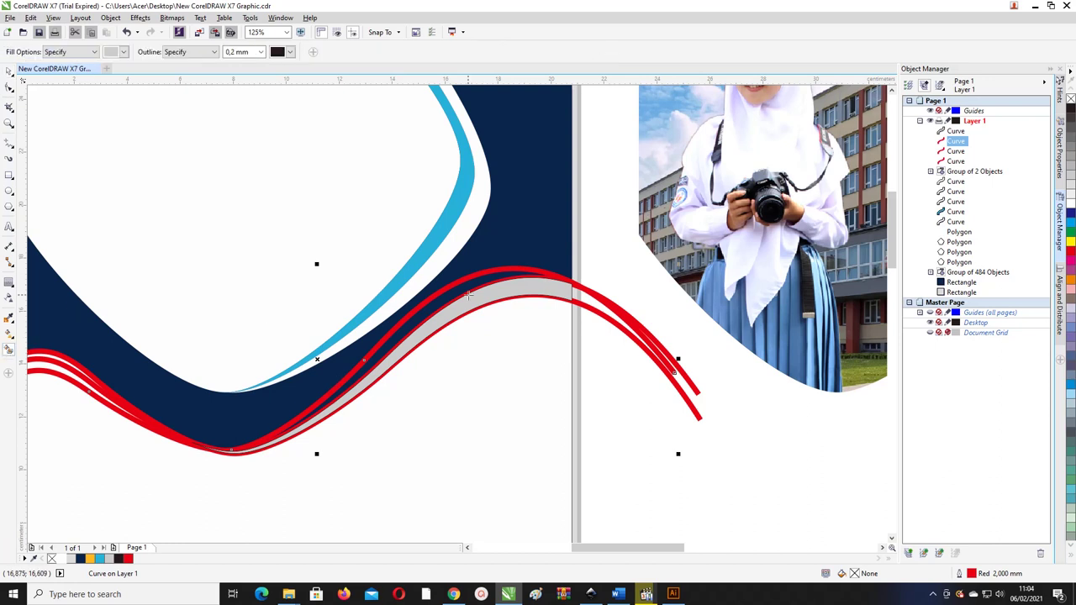
left_click(461, 286)
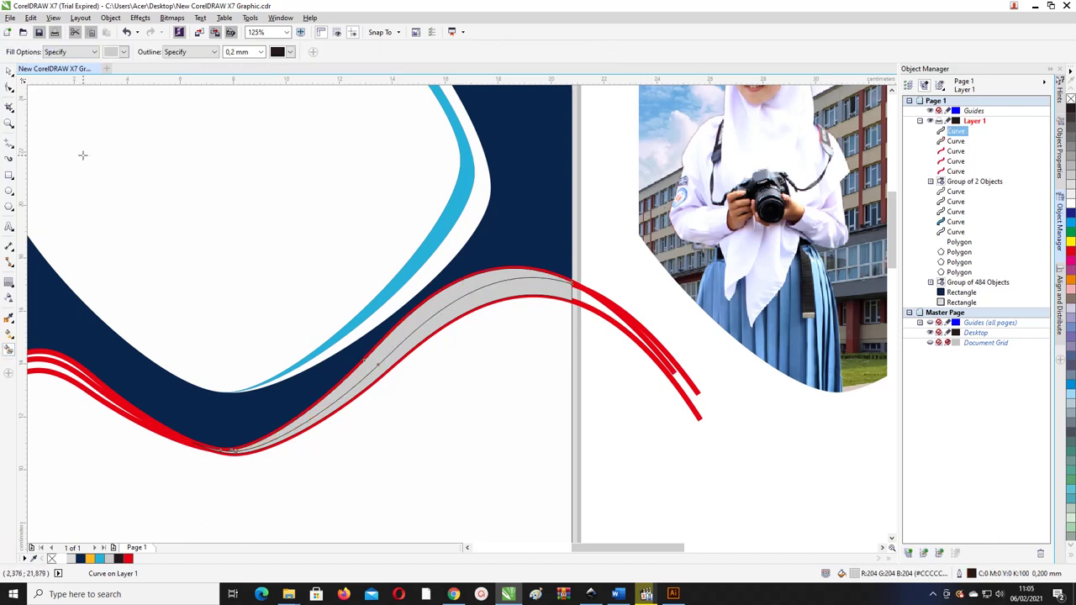
left_click(9, 72)
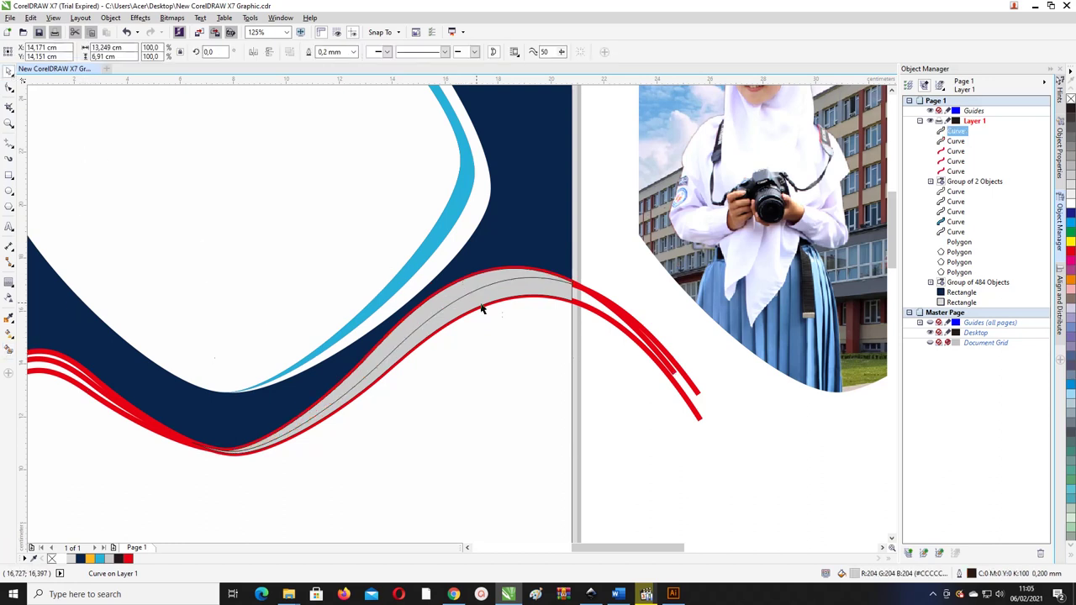
key("ctrl+z")
- Move the uppermost red curve about 0.3 cm left and 0.3 cm down, and Smart Fill the band beneath it with grey
left_click(535, 270)
left_click(679, 275)
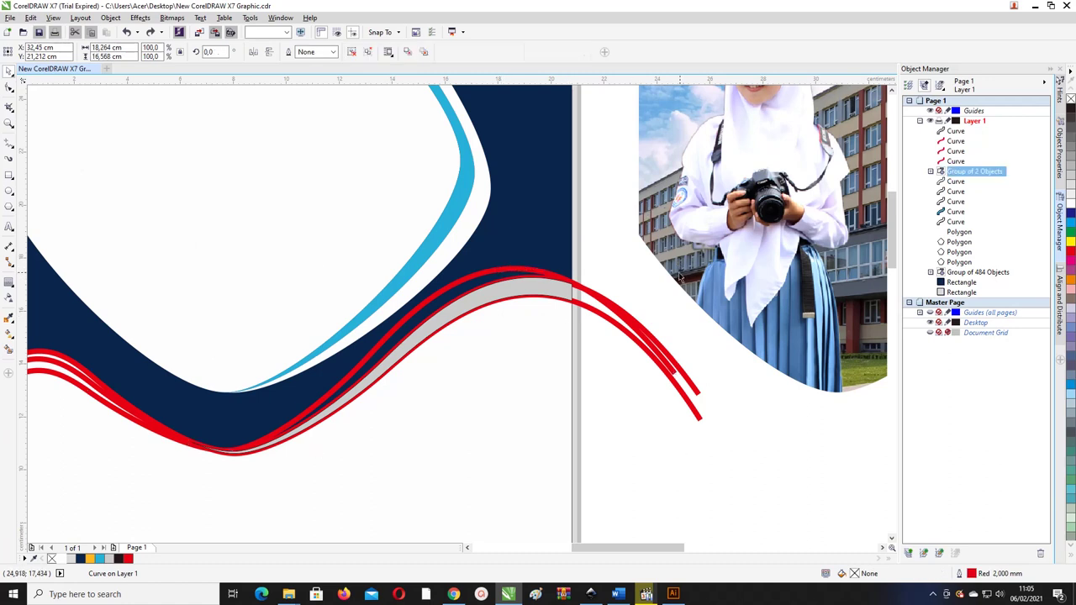
left_click_drag(679, 275, 671, 275)
left_click(615, 278)
left_click_drag(491, 267, 480, 279)
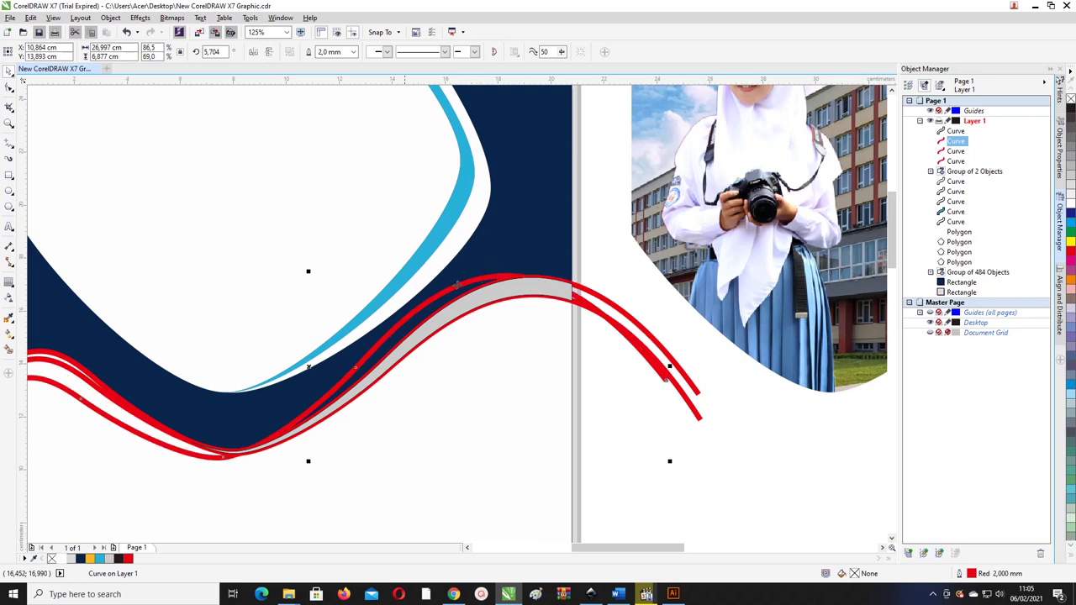
left_click(9, 348)
left_click(418, 318)
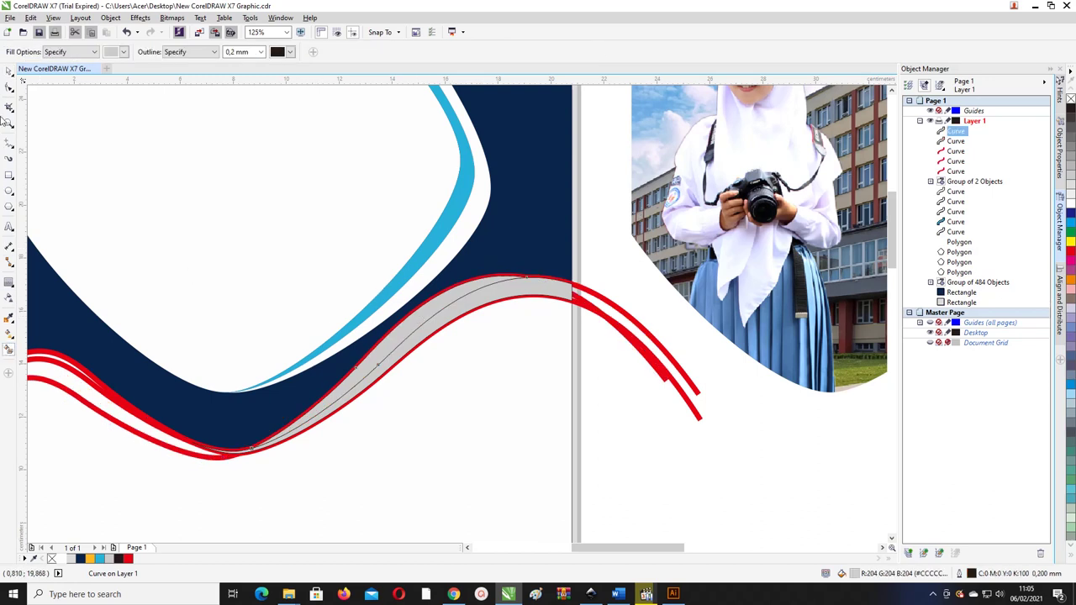
- Fill the lower grey band with orange-yellow and the upper grey band with light blue
left_click(9, 72)
left_click(546, 289)
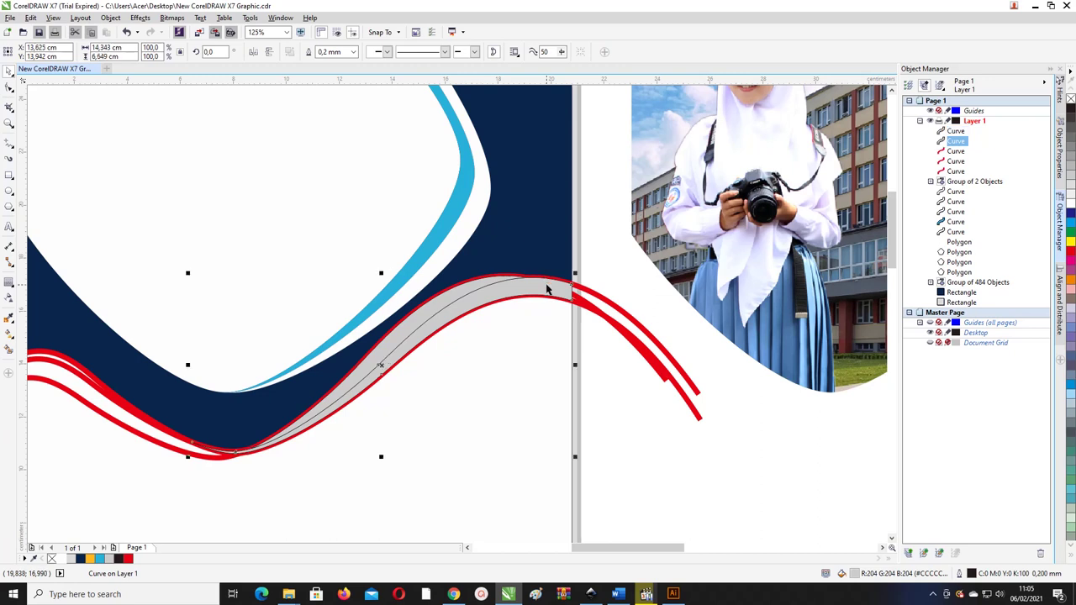
left_click(90, 559)
left_click(428, 313)
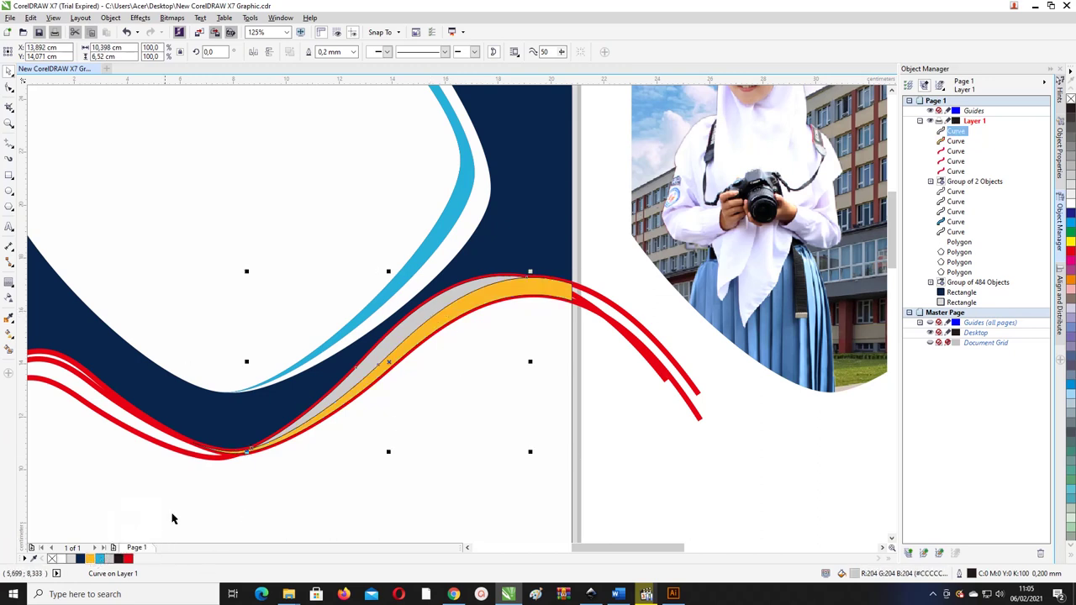
left_click(100, 559)
left_click(620, 507)
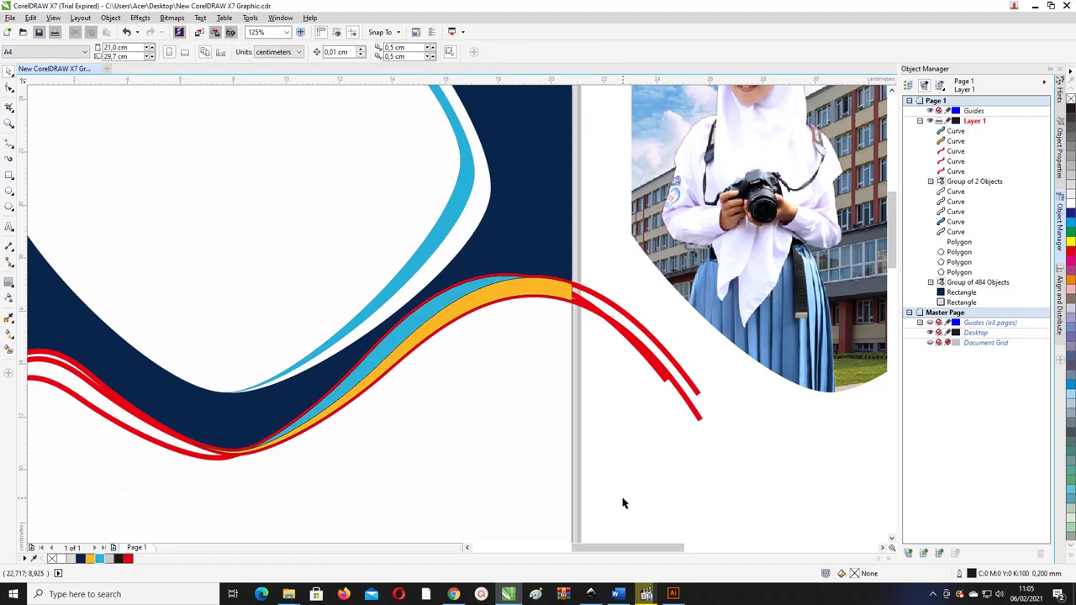
- Recolour the lower orange-yellow band light blue
key("F4")
left_click(561, 290)
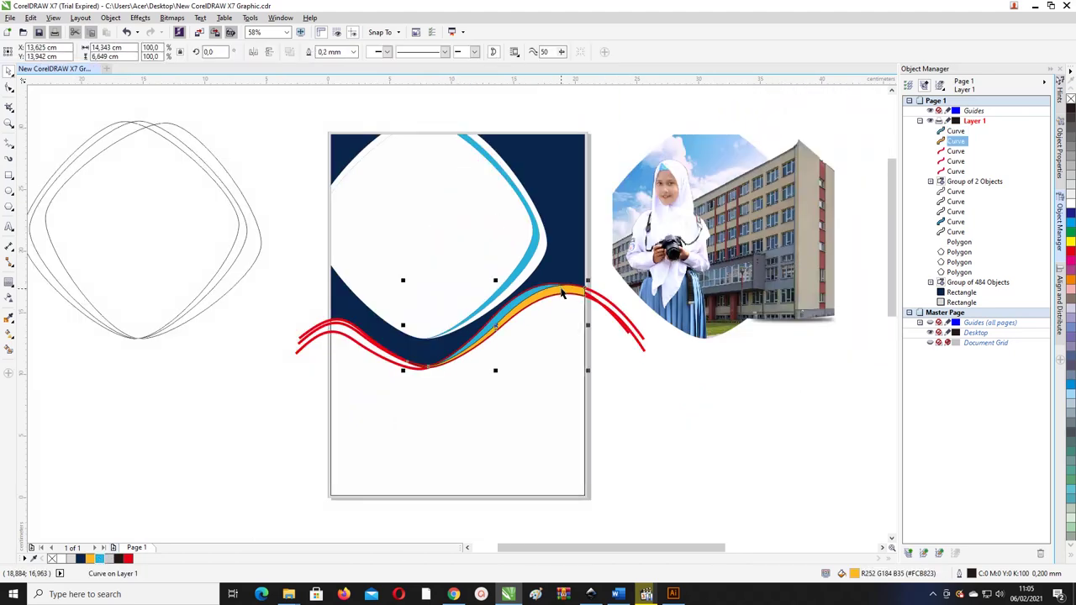
left_click(100, 558)
left_click(608, 354)
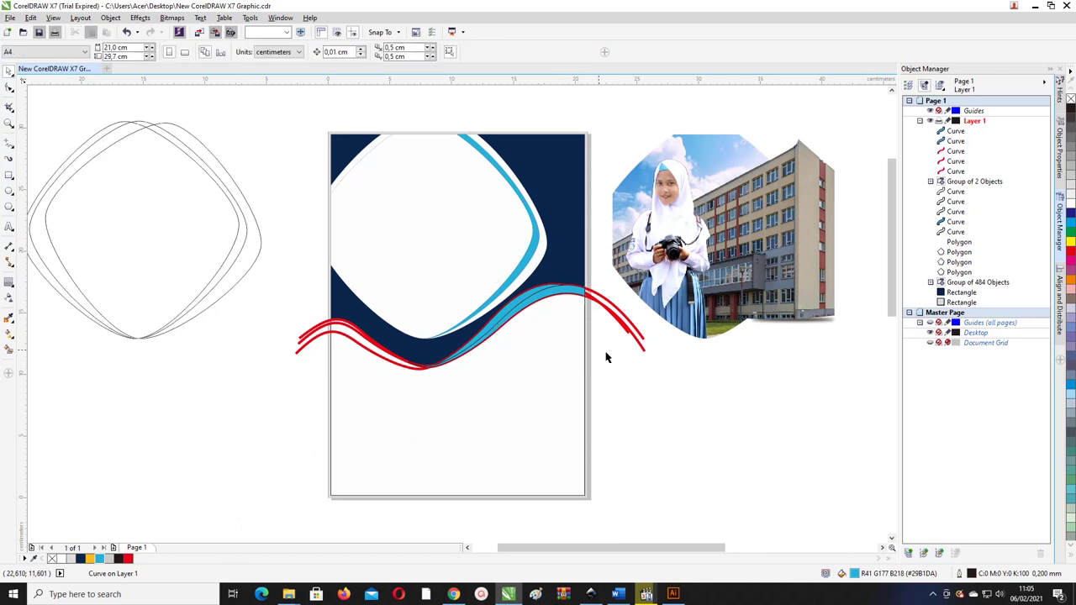
left_click(516, 304)
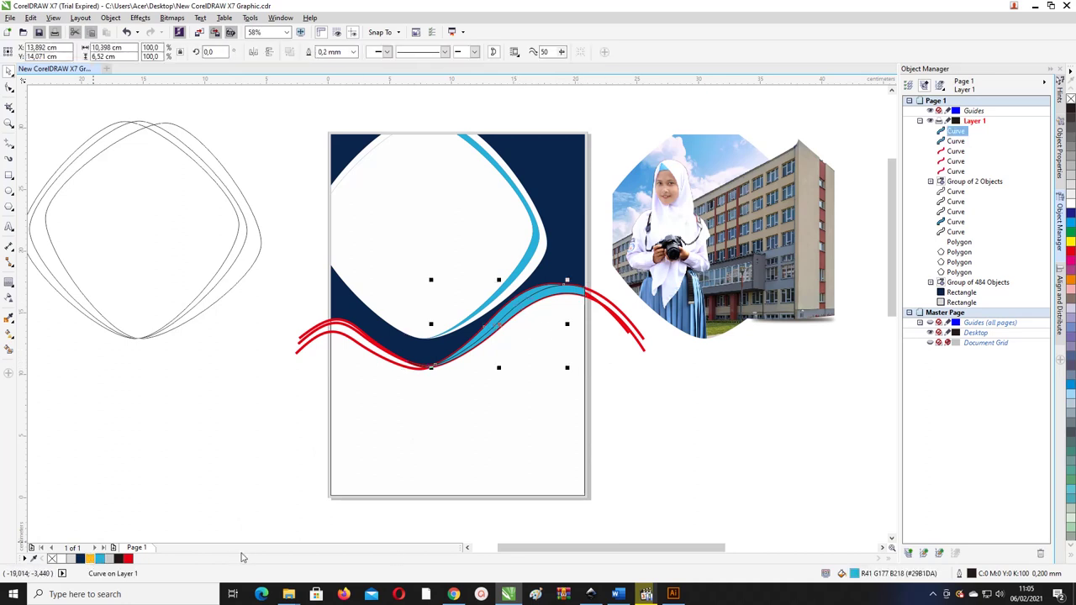
- Align the photo group's left edge with the page-wide curve in the poster's upper part
left_click(832, 181)
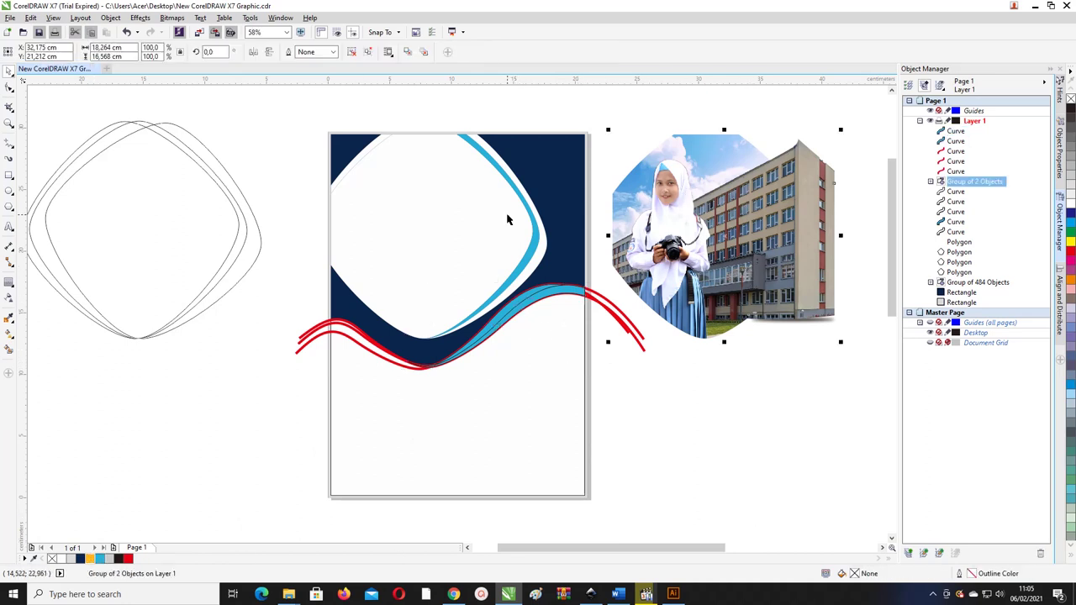
left_click(428, 200, "shift")
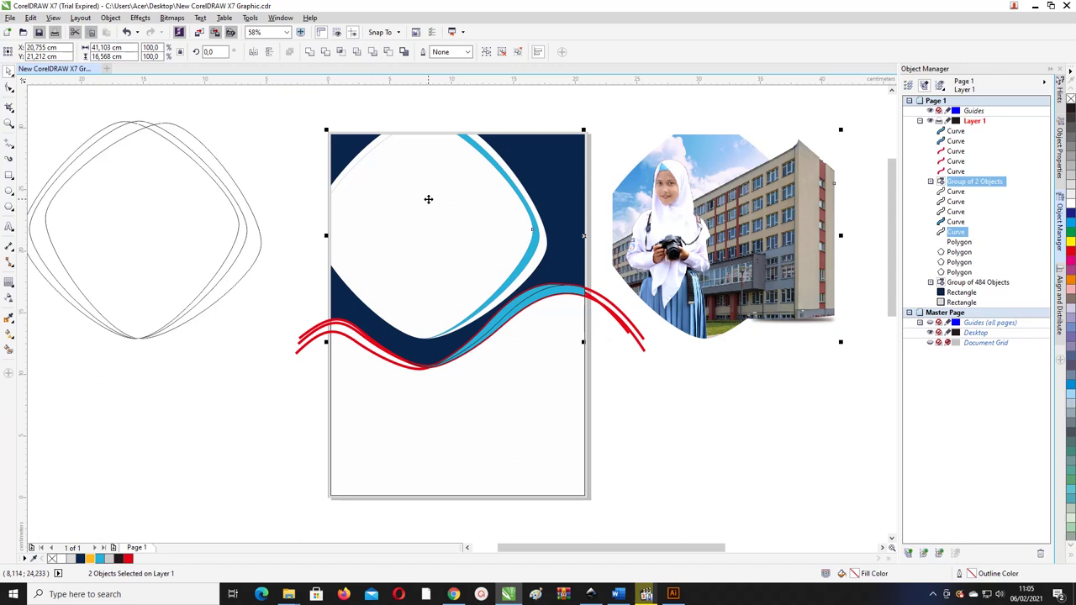
key("l")
left_click(665, 299)
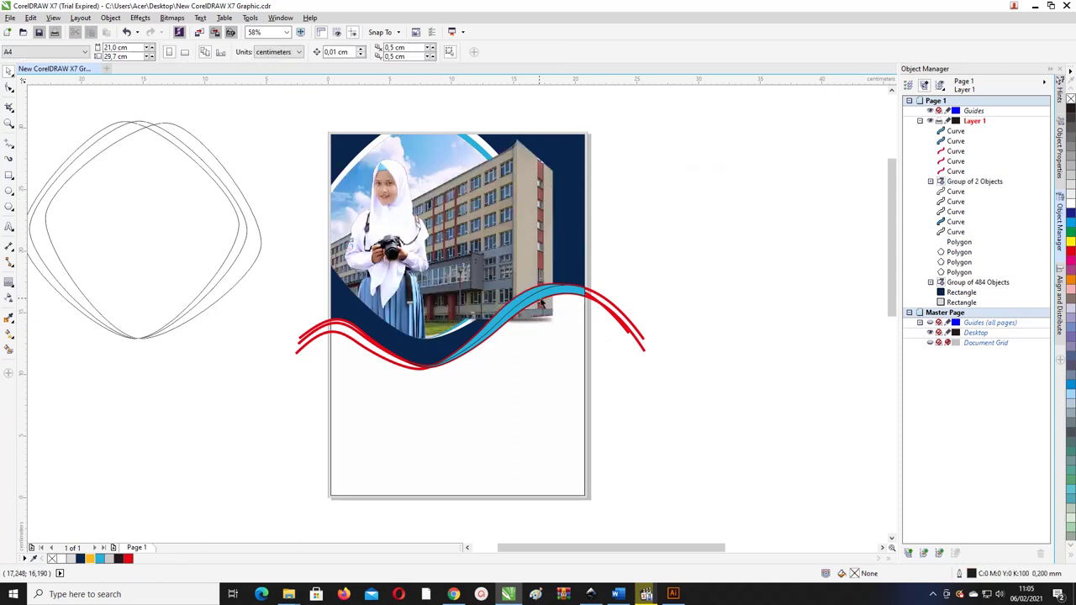
- Recolour the upper band of the wave orange-yellow
left_click(542, 302)
left_click(90, 559)
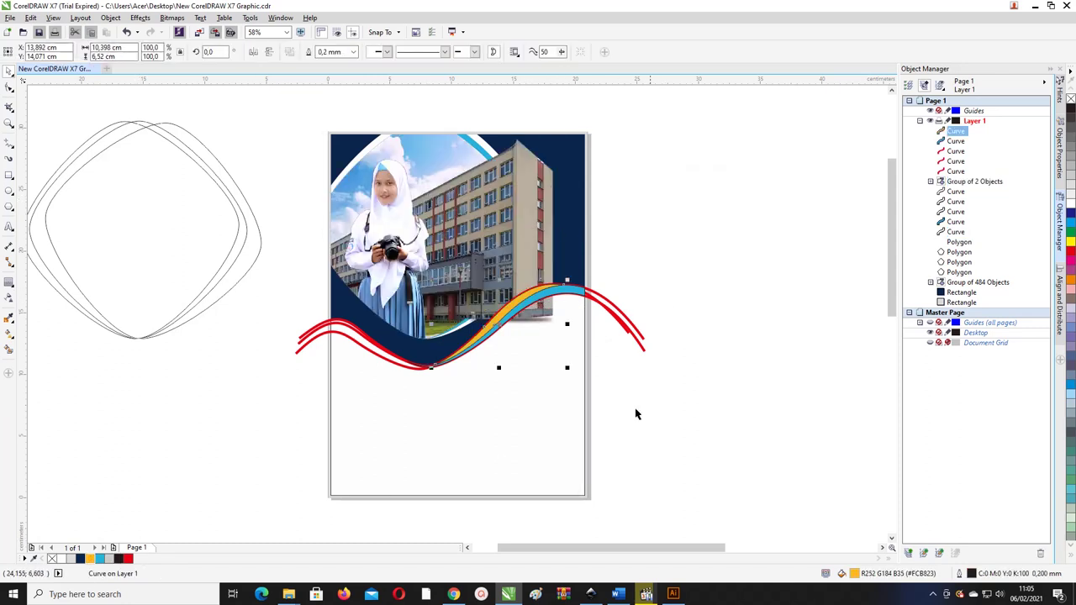
left_click(635, 413)
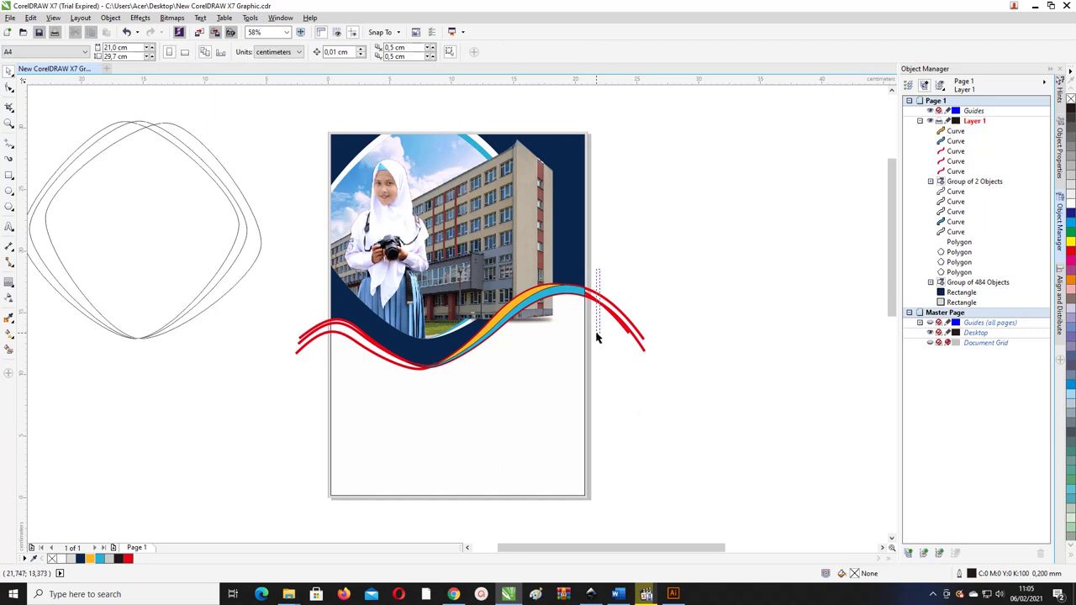
- Move the three red curves off the page to the poster's left and remove the outlines of the two coloured bands
left_click(614, 294)
left_click_drag(615, 293, 263, 352)
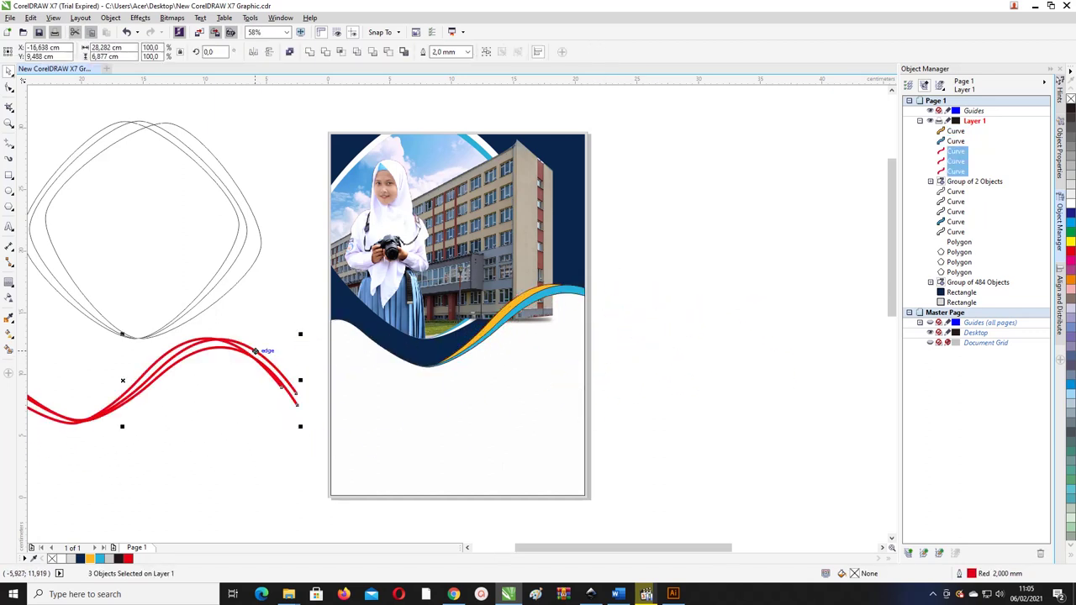
left_click(664, 324)
left_click_drag(661, 432, 353, 232)
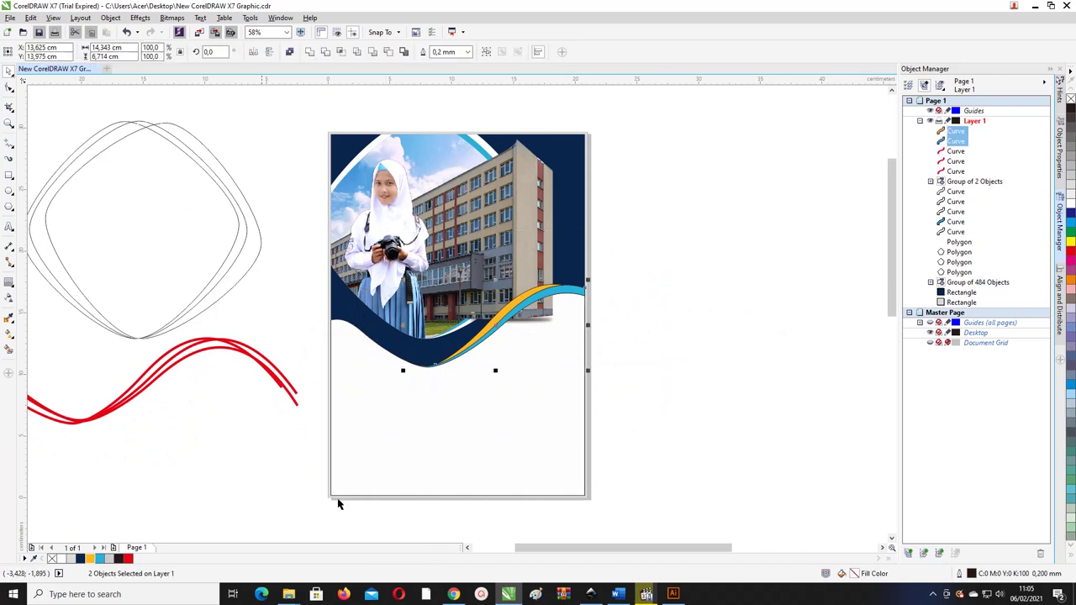
left_click(704, 322)
- Bring the photo group on the poster to the front of the layer
left_click(523, 255)
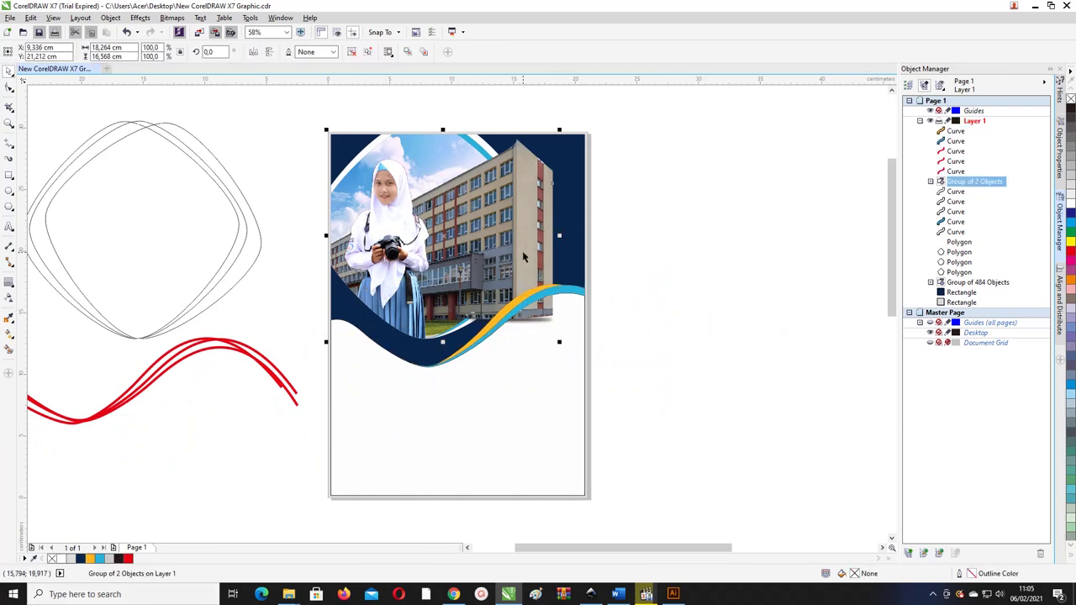
key("shift+Page_Up")
left_click(669, 308)
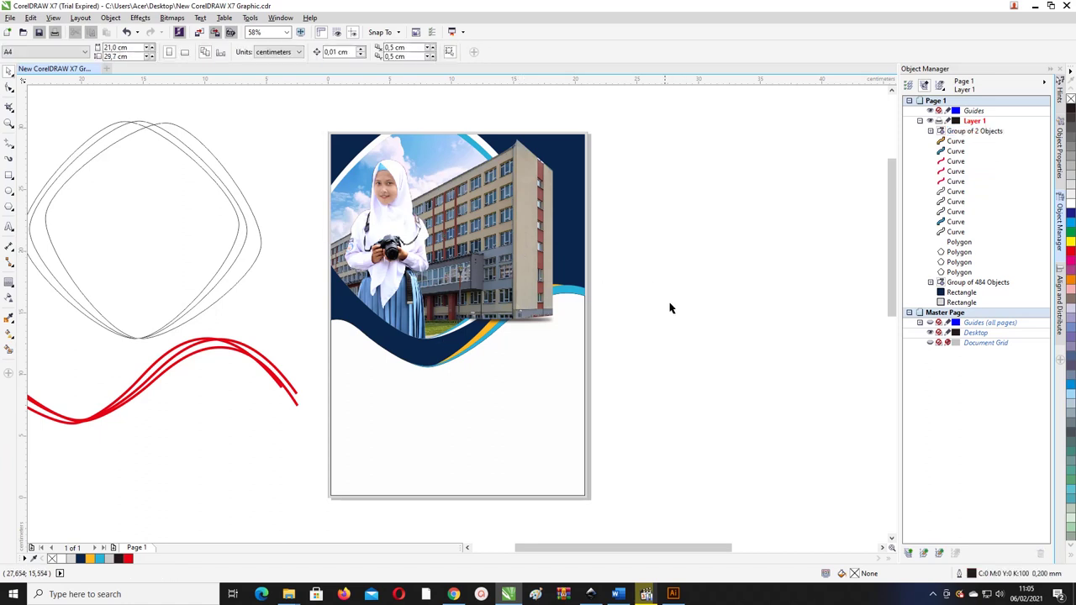
mouse_move(888, 296)
left_mouse_down()
mouse_move(890, 281)
mouse_move(892, 296)
left_mouse_up()
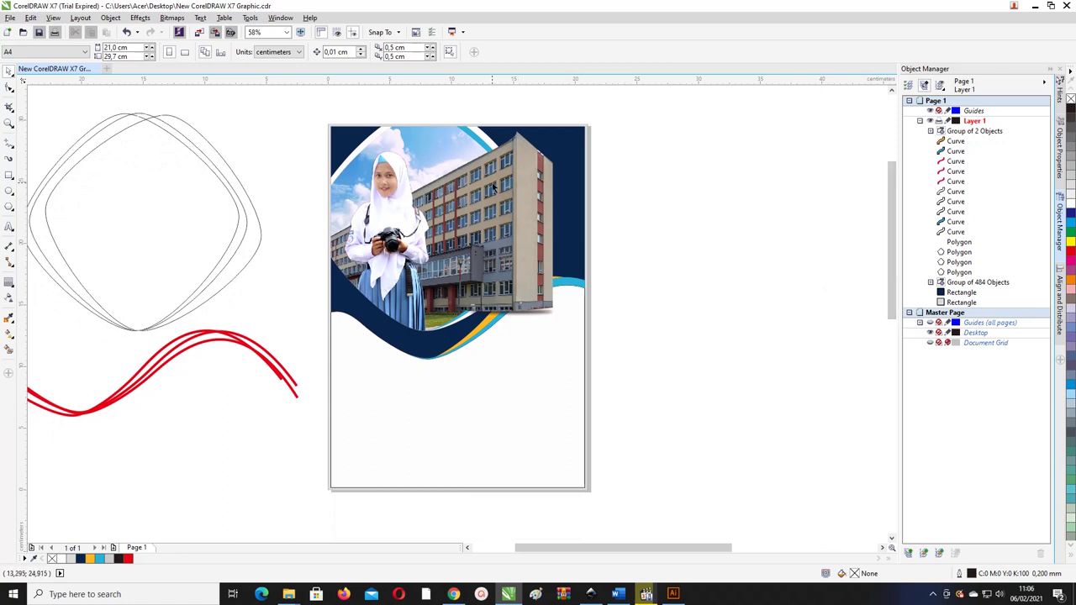
- Duplicate the photo group to the poster's right and ungroup the copy
left_click(546, 283)
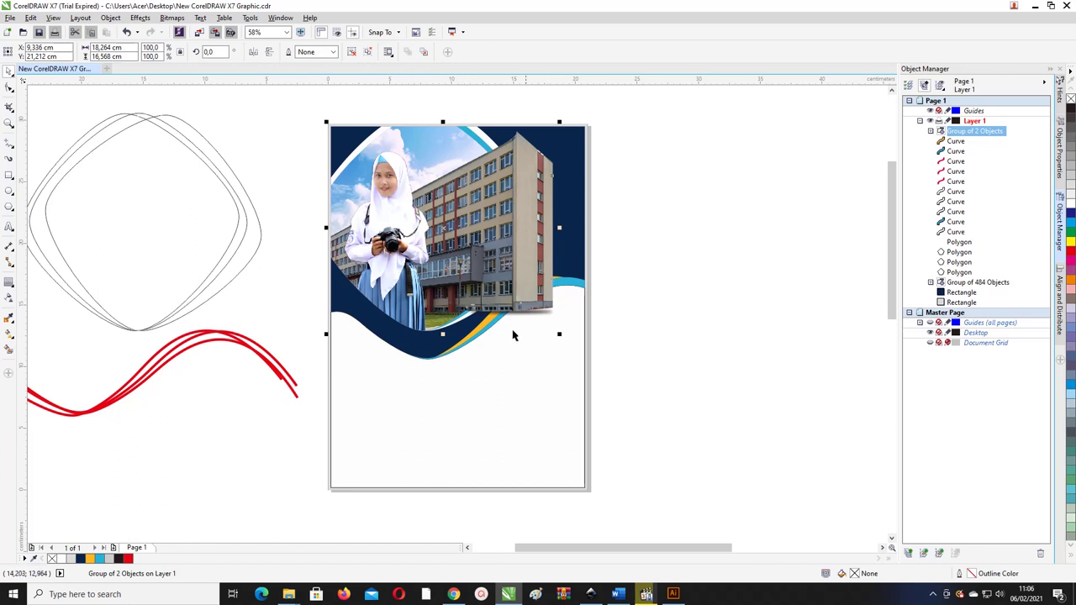
left_click_drag(492, 242, 770, 237)
right_click(769, 237)
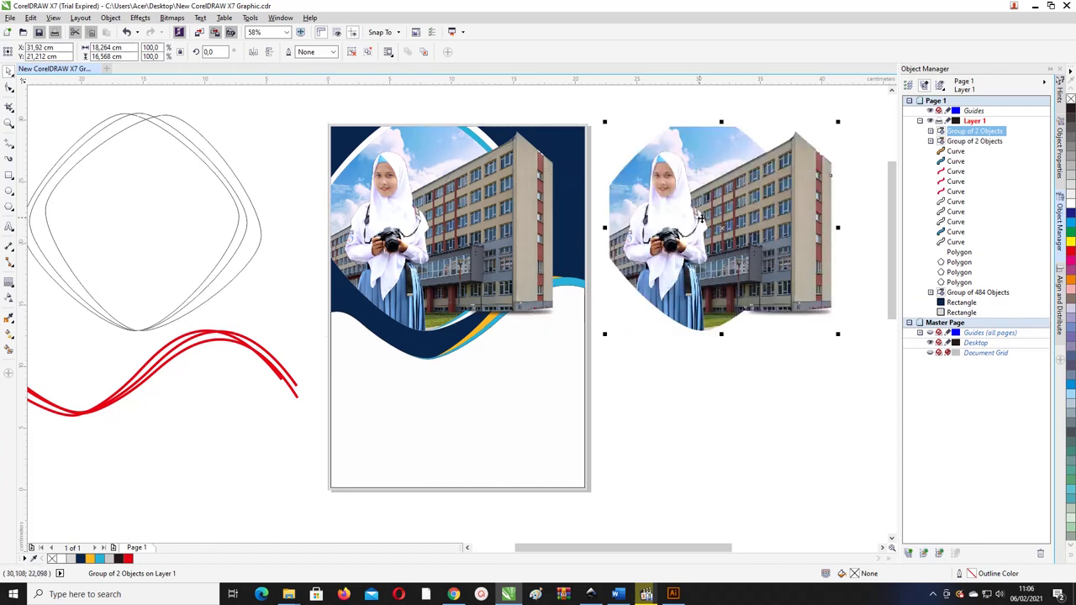
right_click(715, 215)
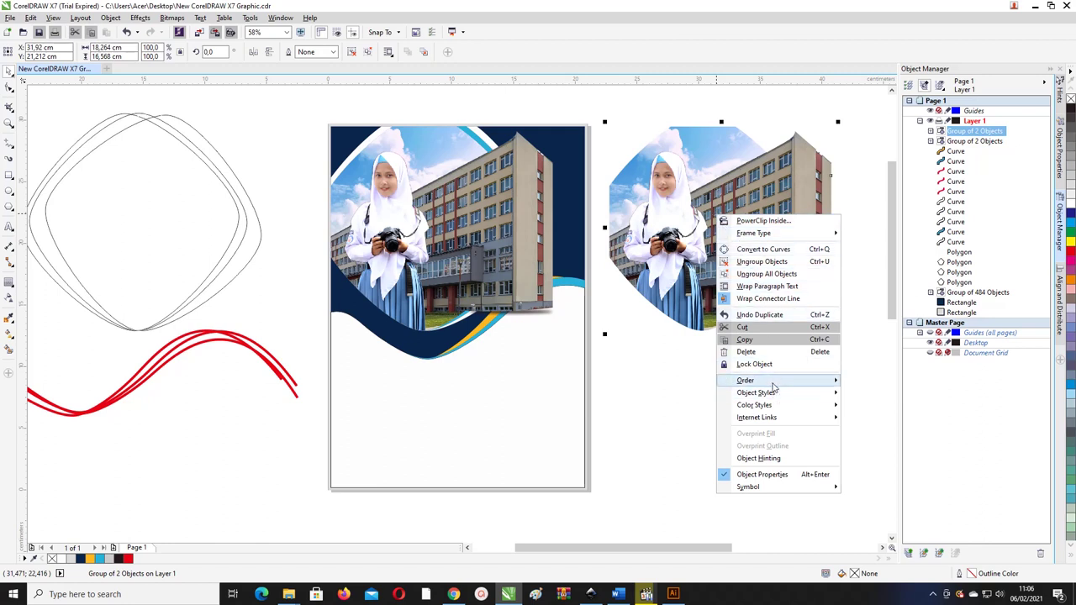
left_click(763, 273)
left_click(764, 262)
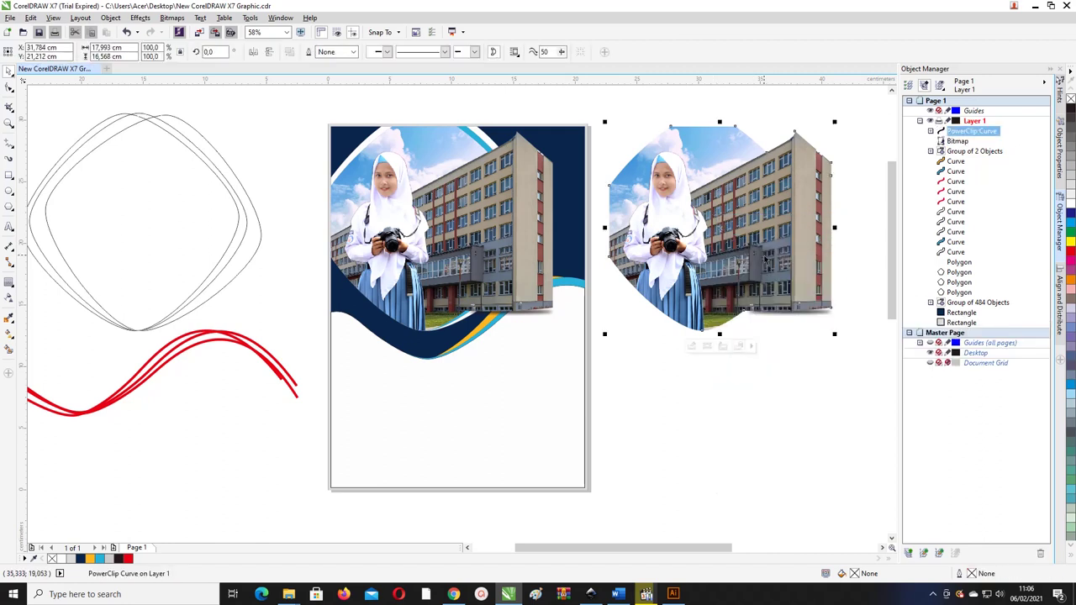
- Extract the contents of the copied PowerClip, keep the building photo, and delete the student cutout and the empty frame
right_click(765, 259)
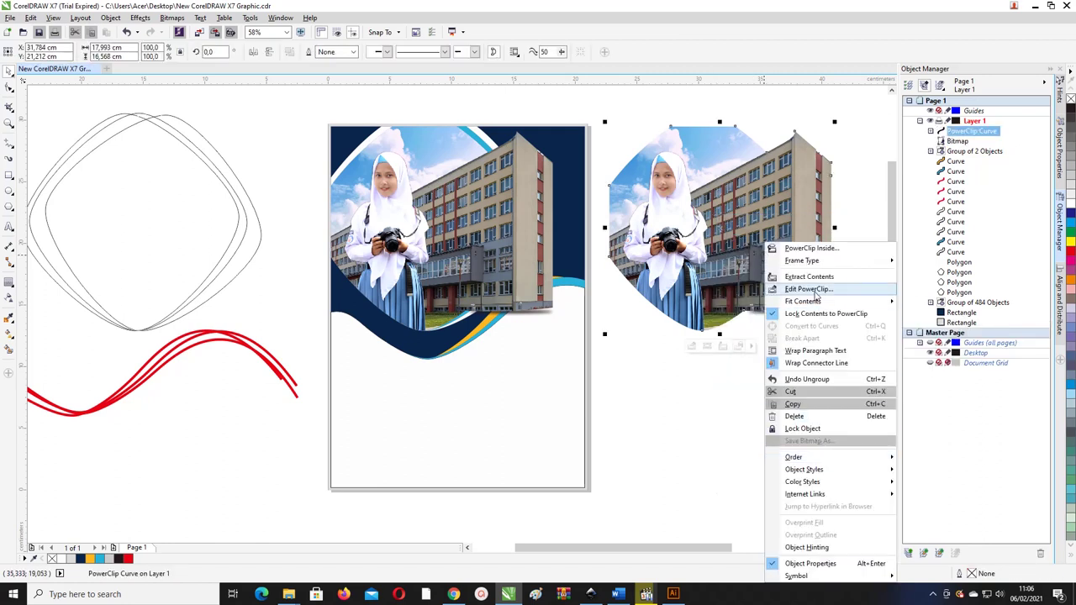
left_click(811, 290)
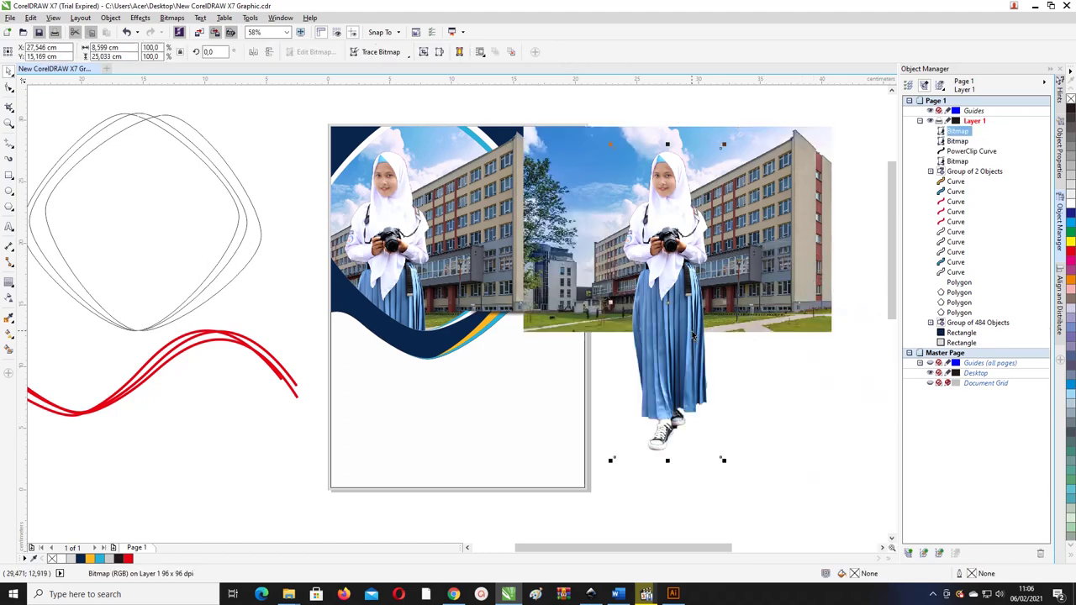
key("Delete")
left_click_drag(691, 252, 707, 435)
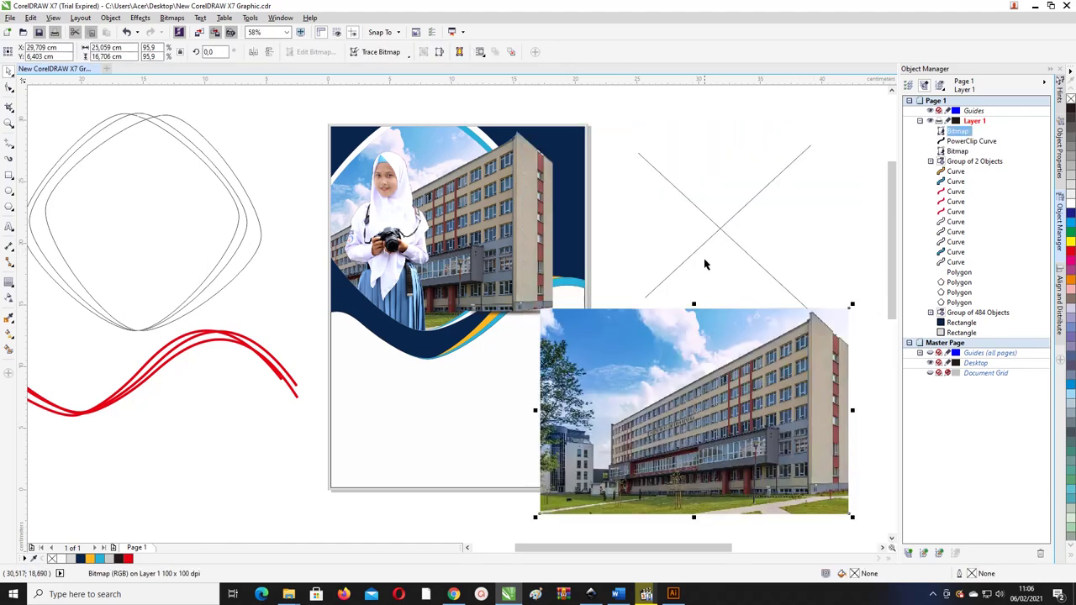
left_click(705, 211)
key("Delete")
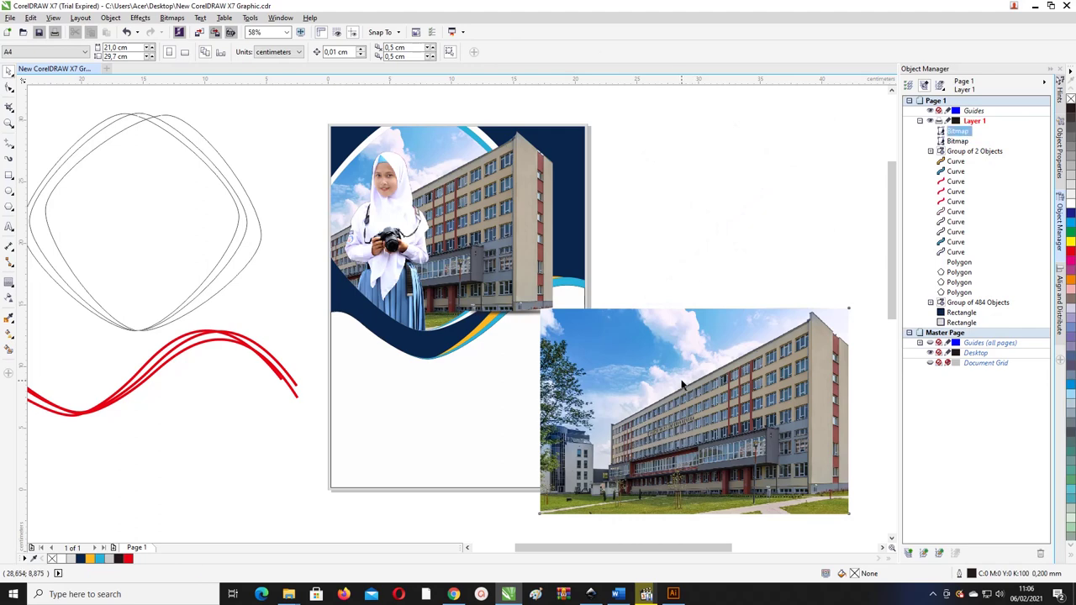
- Remove the outline from the white curve forming the poster's lower section
left_click(400, 414)
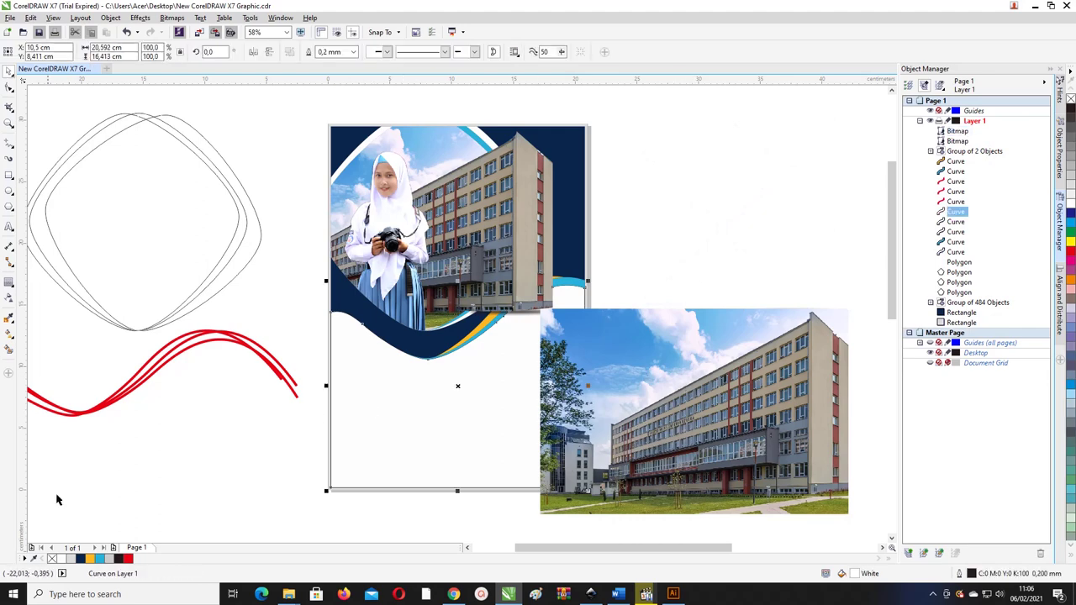
left_click(51, 558)
left_click(143, 485)
- Enlarge the building photo to about 29.2 by 19.5 cm against the lower section and place it at the poster's right
left_click_drag(646, 402, 418, 388)
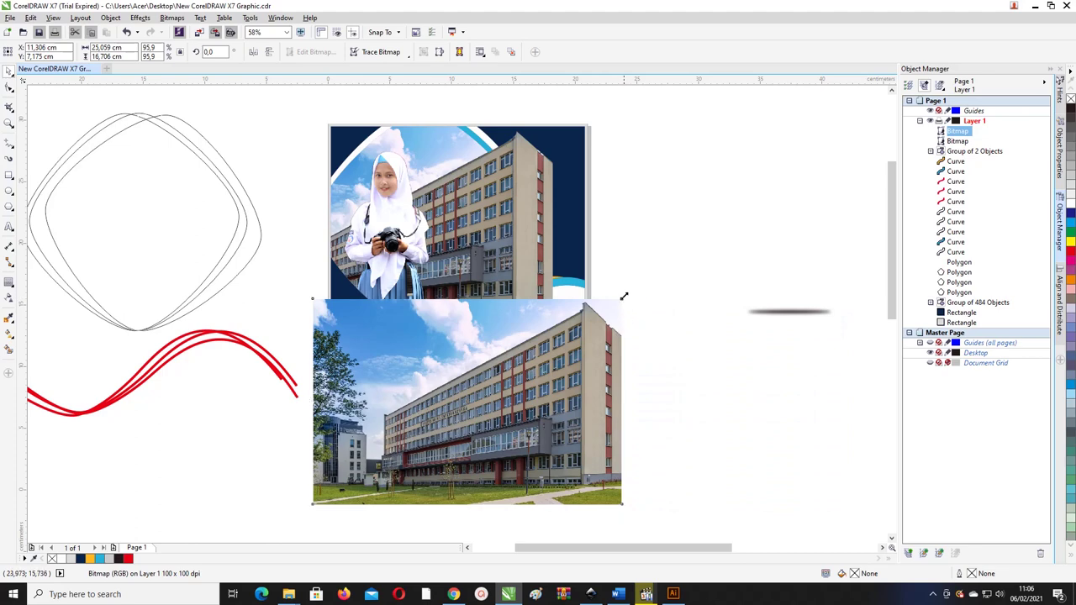
left_click_drag(623, 296, 651, 278)
left_click_drag(555, 445, 797, 437)
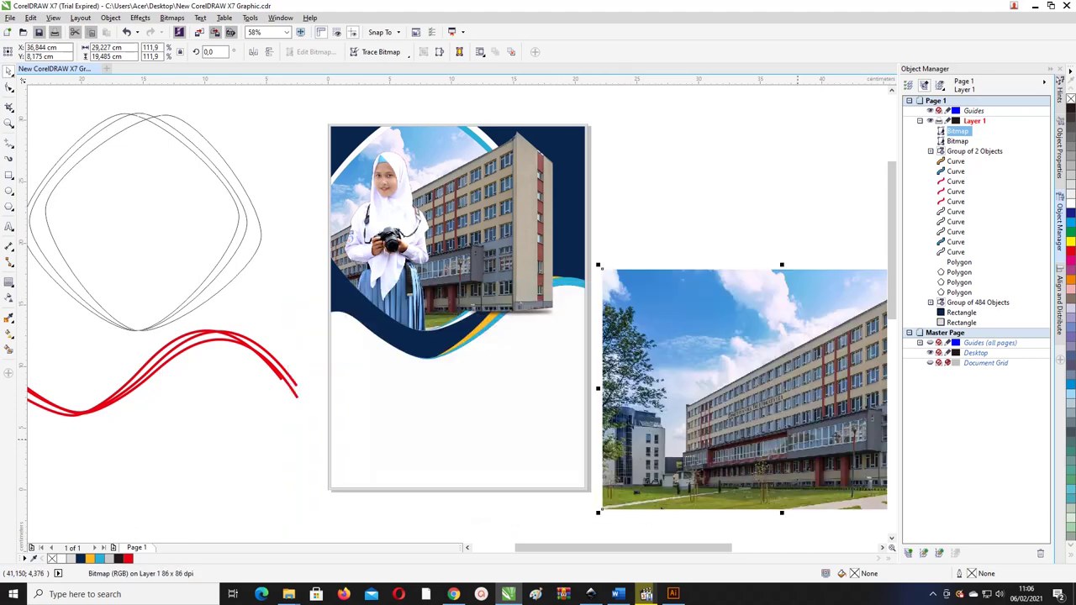
- Duplicate the white curve that forms the poster's lower section
key("ctrl+z")
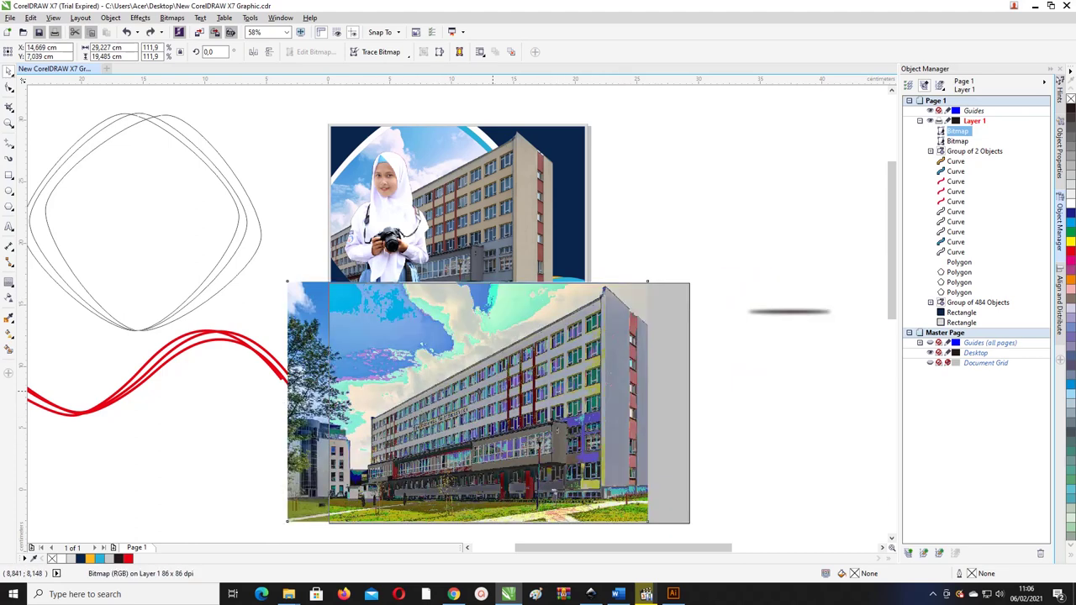
left_click(483, 427)
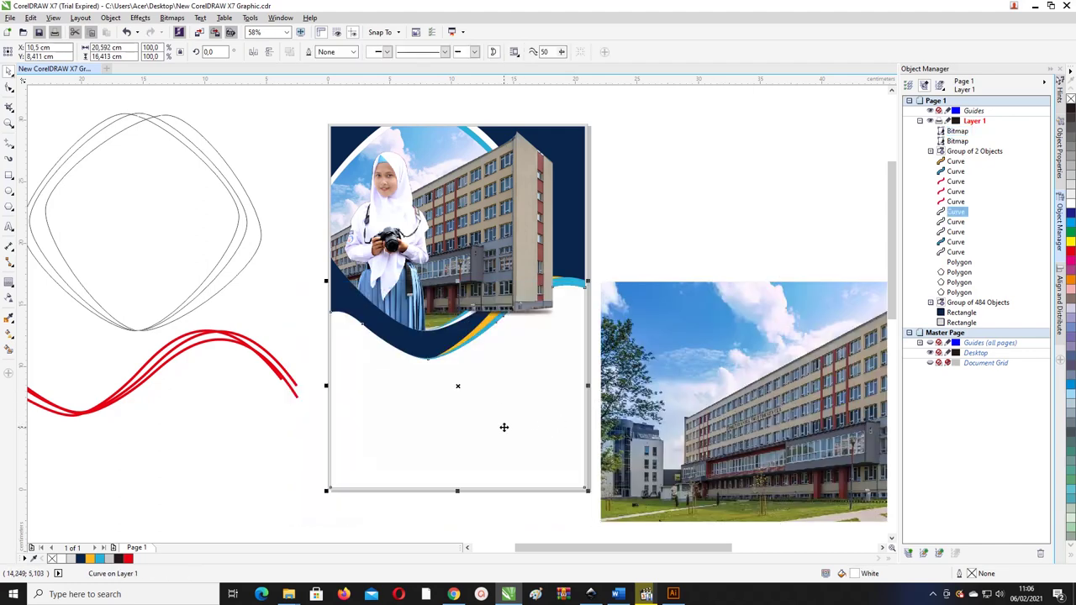
left_click_drag(519, 424, 493, 420)
right_click(485, 425)
key("ctrl+z")
key("ctrl+z")
key("ctrl+d")
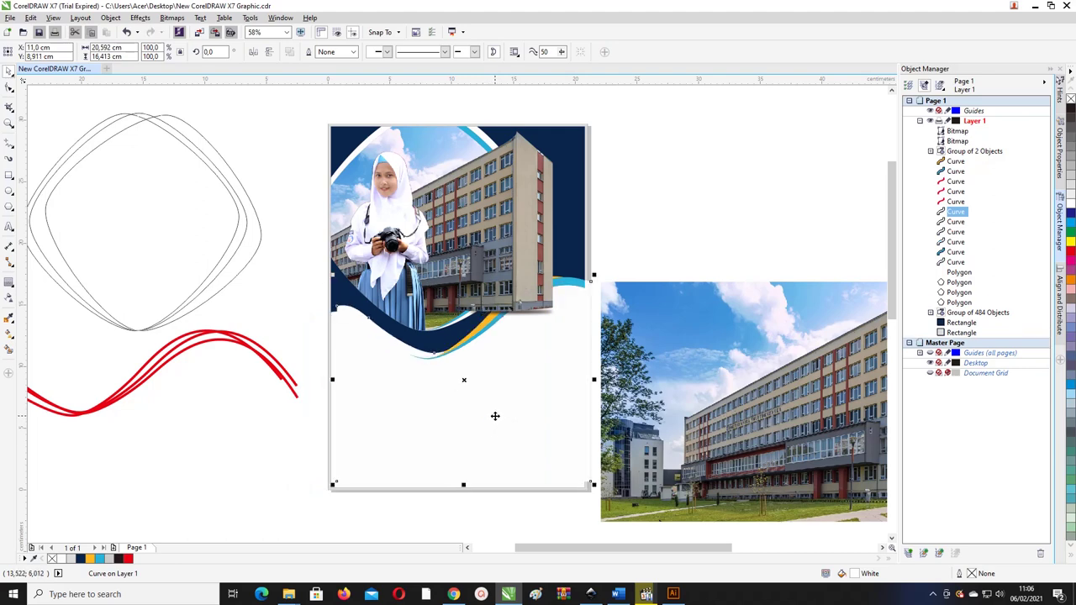
- PowerClip the building photo inside the duplicated lower-section curve
left_click(685, 421)
right_click(689, 375)
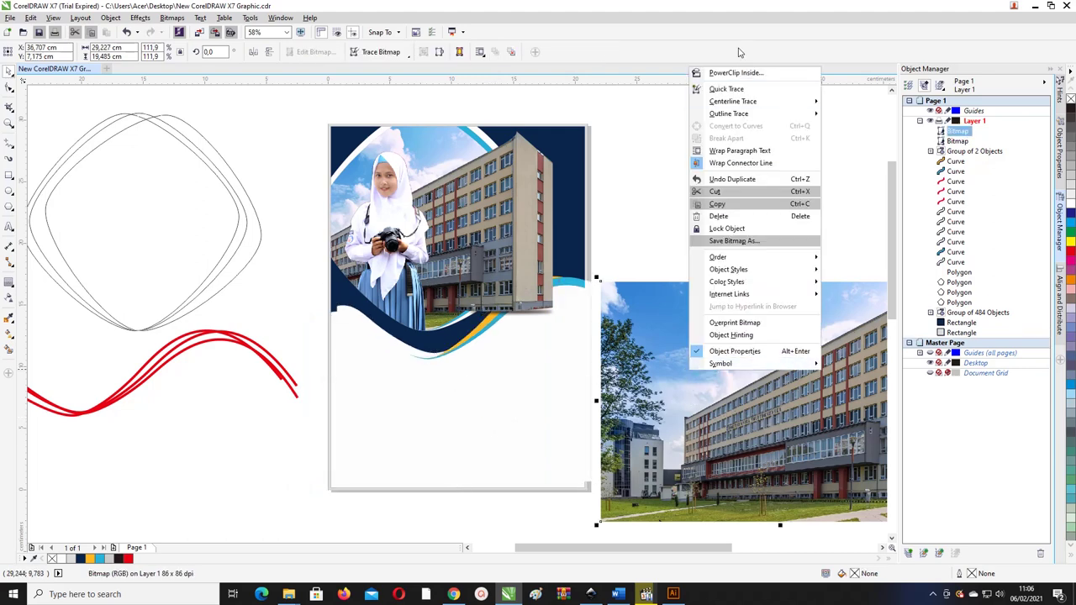
left_click(735, 74)
left_click(494, 373)
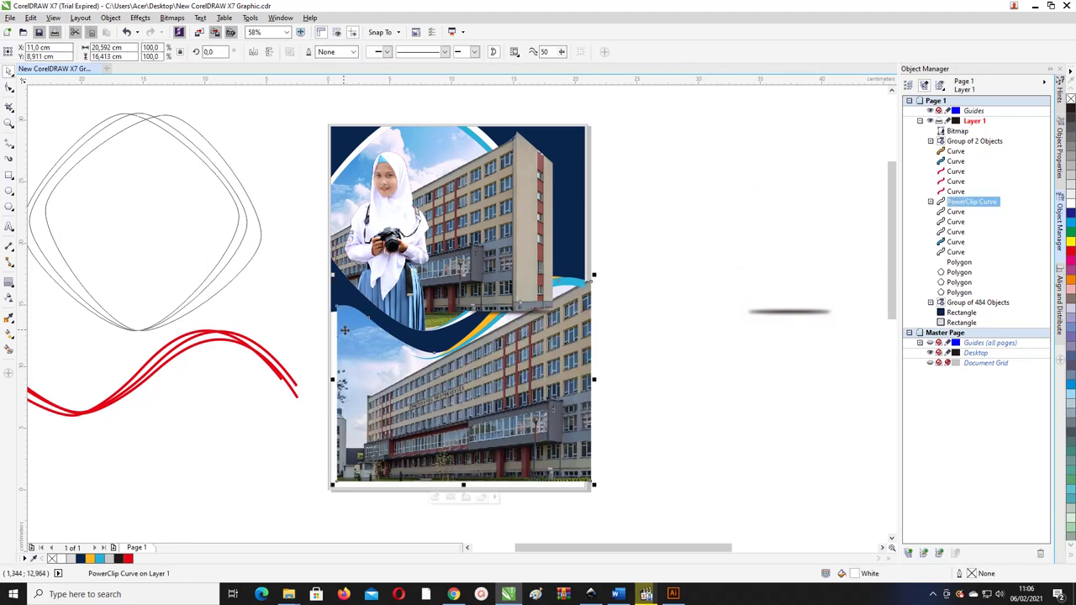
- Centre the PowerClip curve on the original white curve both ways and move it one level behind that curve
left_click(333, 327)
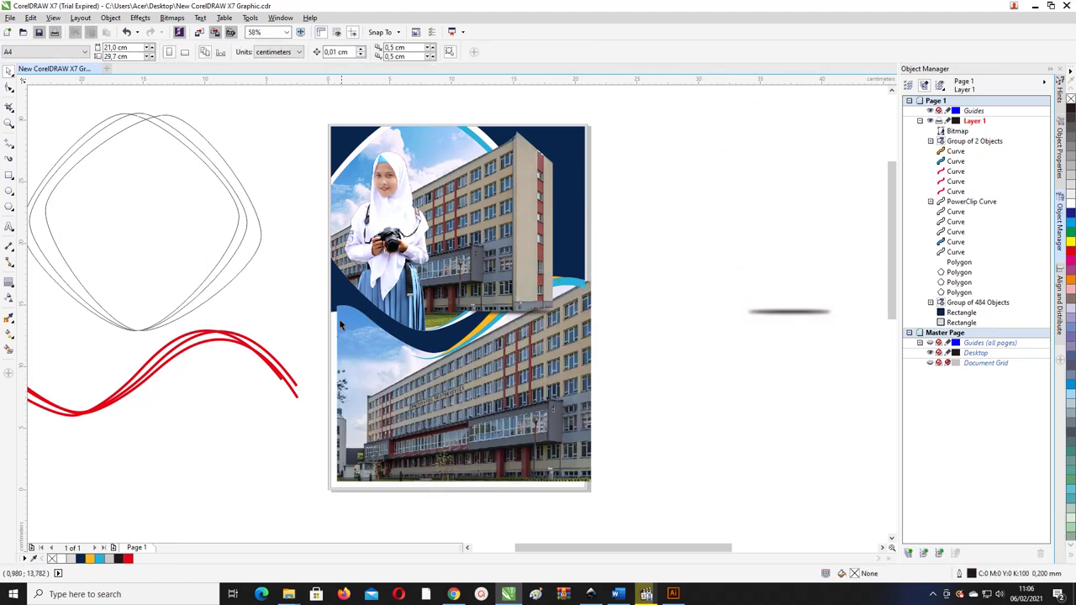
left_click(334, 321)
left_click(332, 319, "shift")
key("c")
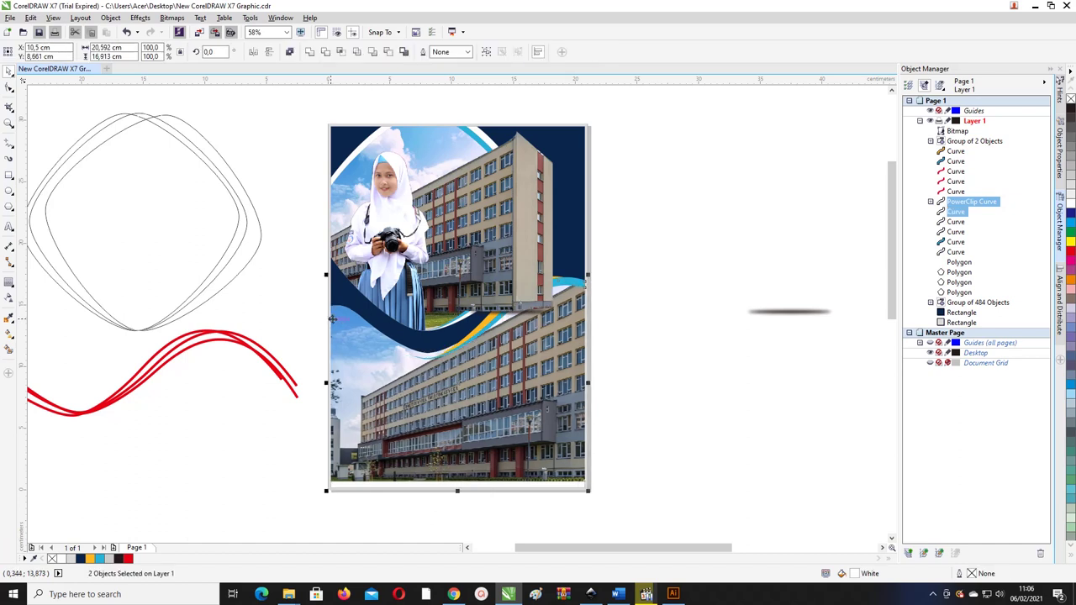
key("e")
left_click(525, 341)
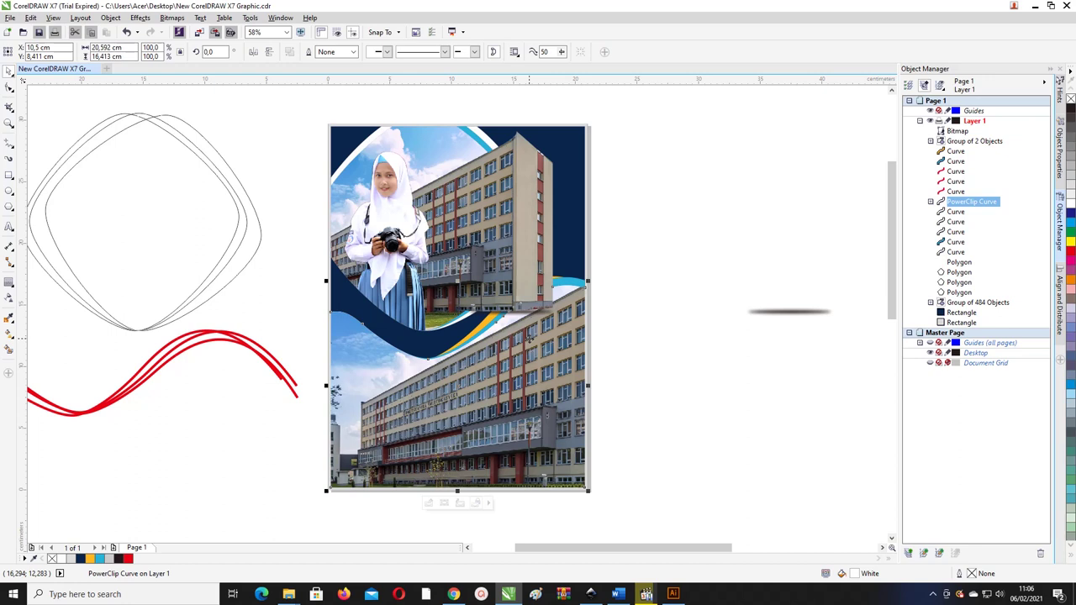
key("ctrl+Page_Down")
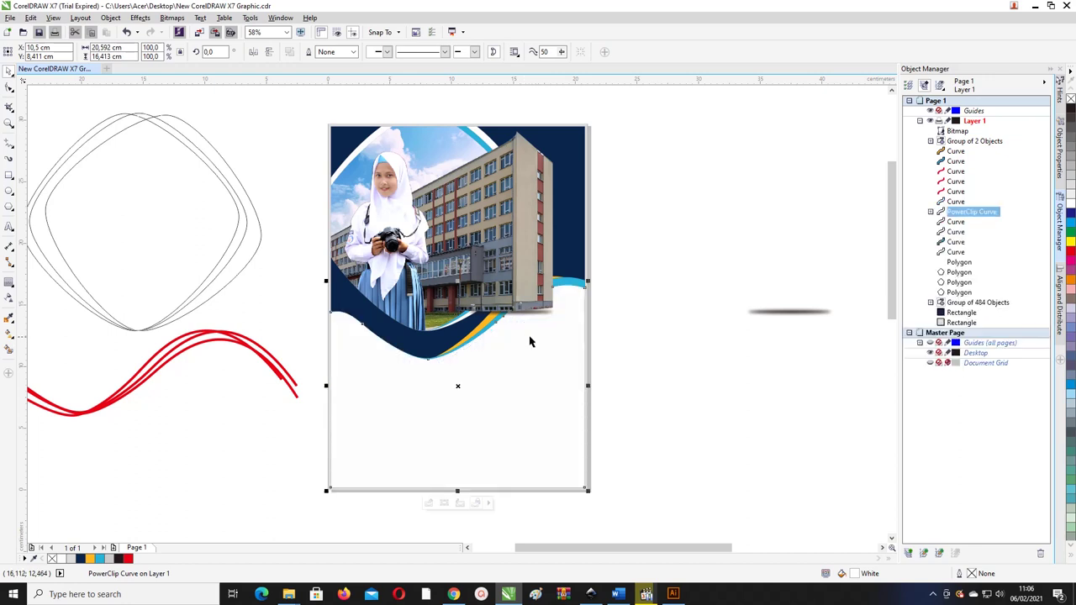
- Apply a linear fountain transparency to the white lower-section curve and set its start node to 0
left_click(648, 307)
left_click(559, 348)
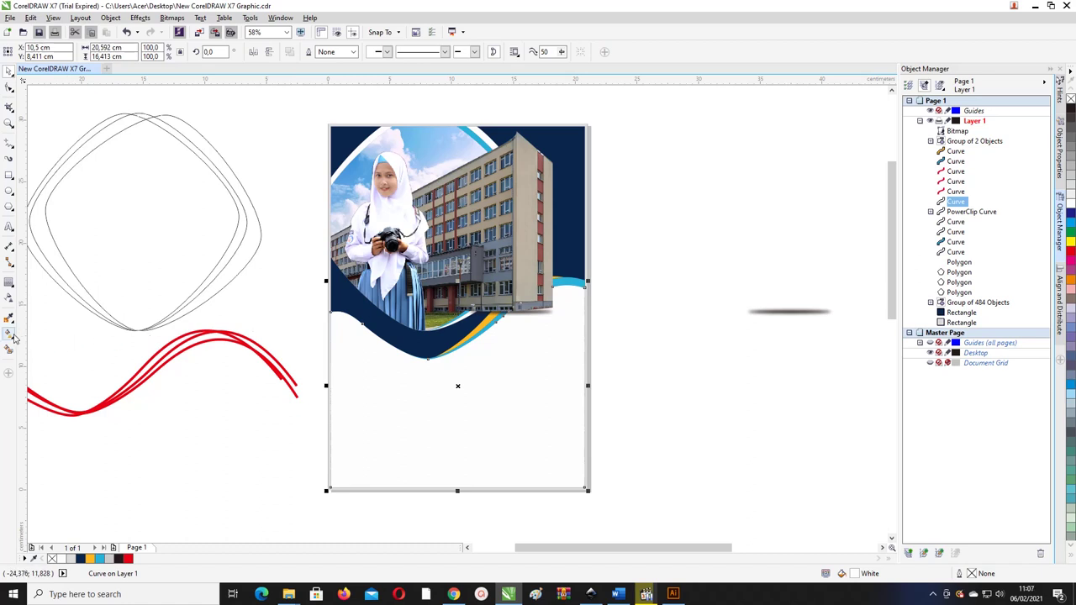
left_click(8, 299)
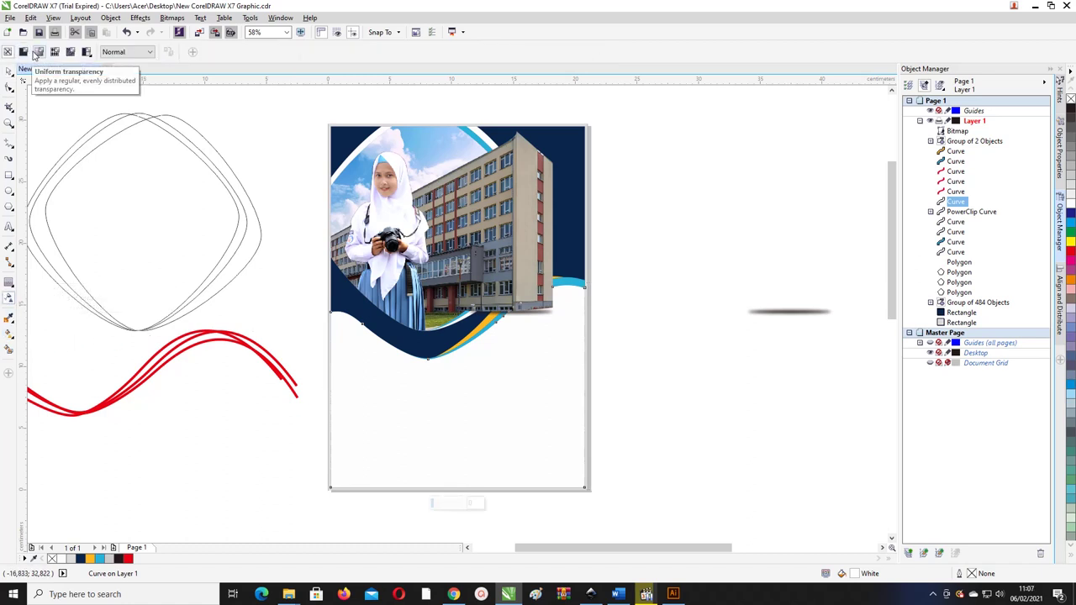
left_click(40, 52)
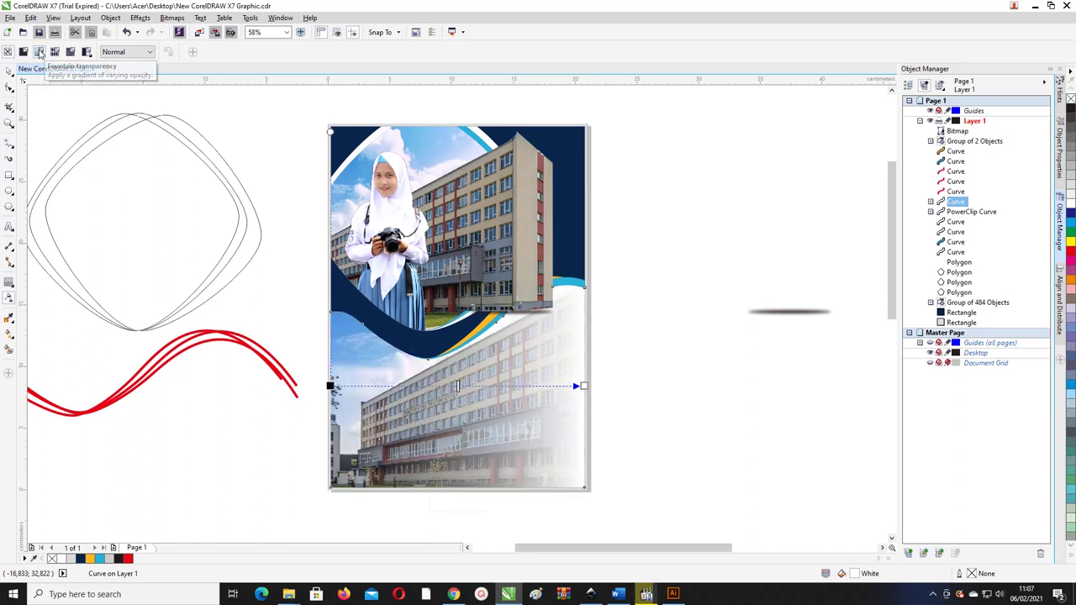
left_click(330, 385)
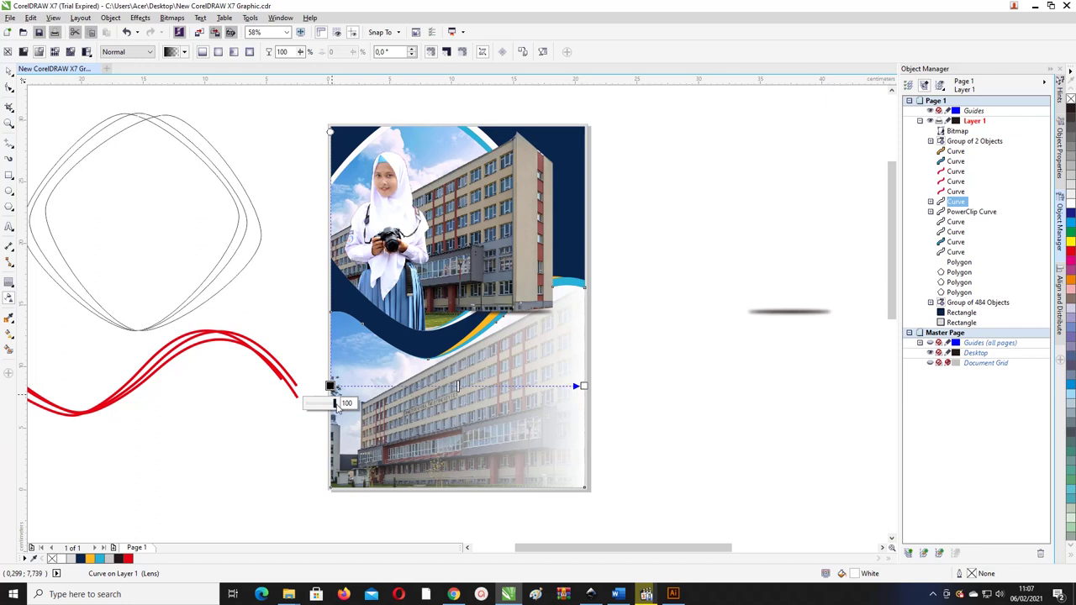
left_click_drag(336, 405, 302, 405)
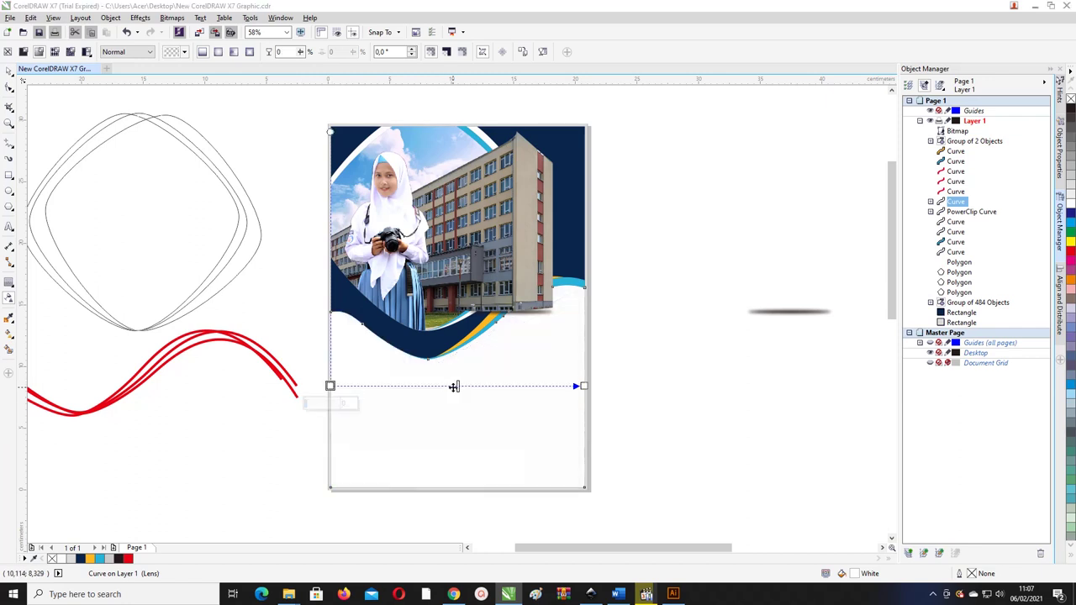
- Add a midpoint node at 48% along the transparency gradient and set its transparency to 12
double_click(450, 385)
left_click(451, 386)
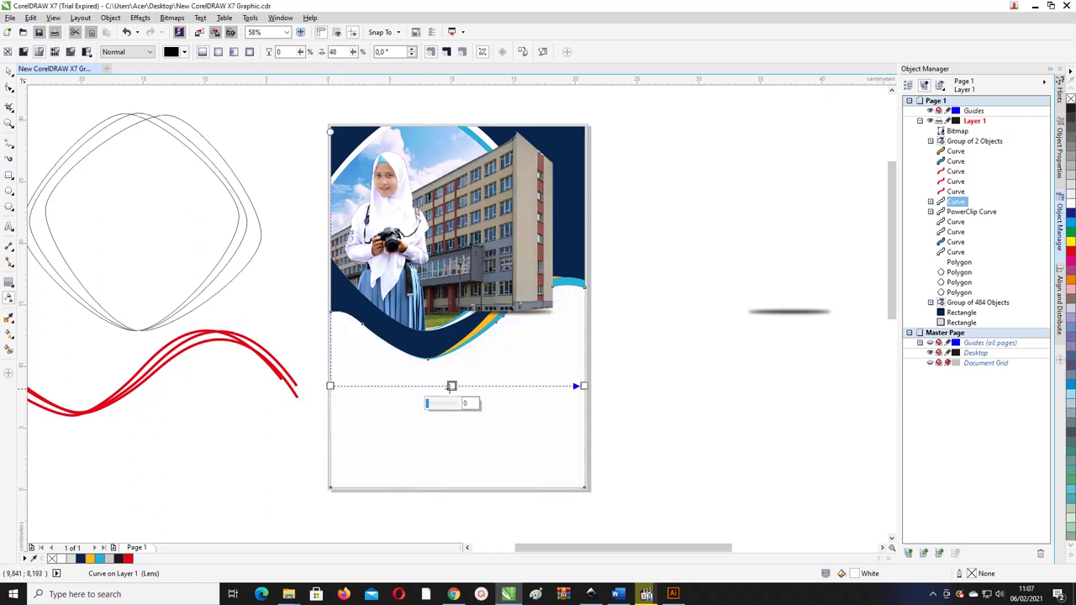
left_click(438, 405)
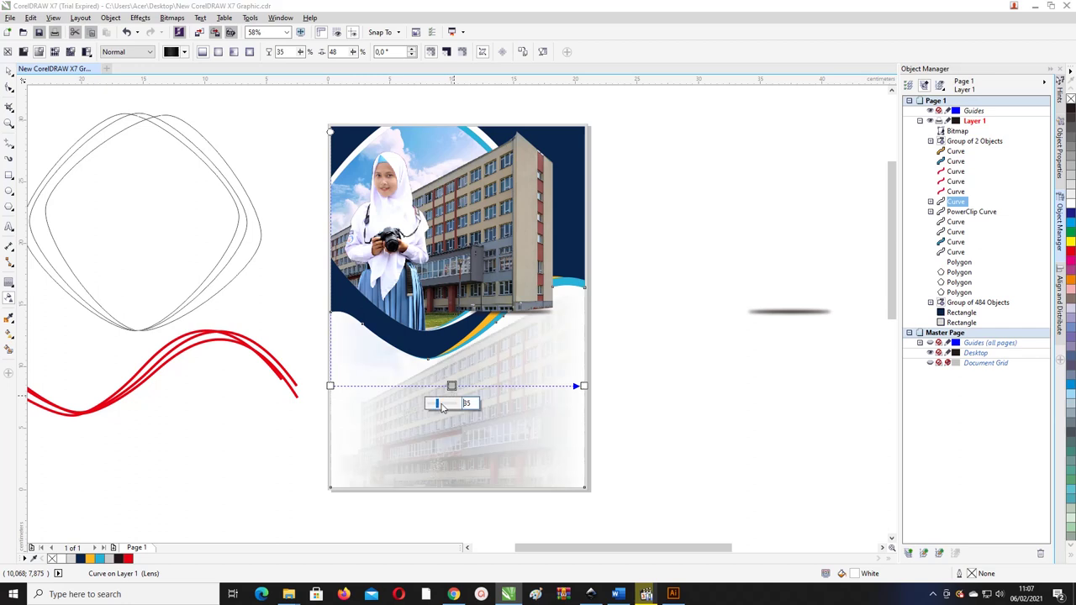
left_click_drag(435, 406, 431, 406)
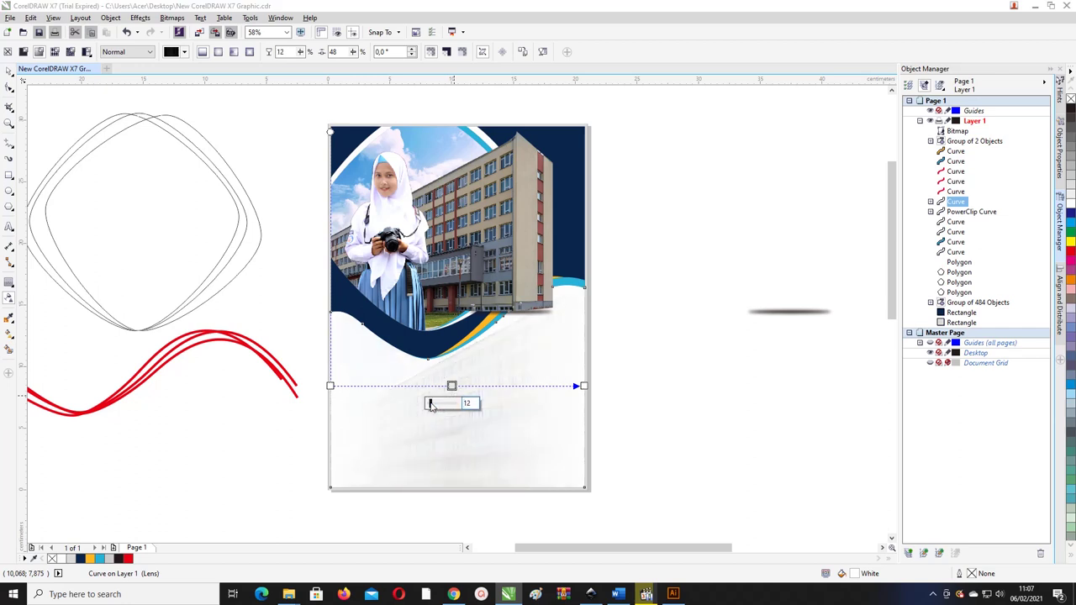
- Tilt the white curve's transparency gradient to about 31.9° so it rises from the lower-left area toward the right edge
left_click_drag(575, 385, 575, 340)
left_click_drag(330, 386, 335, 457)
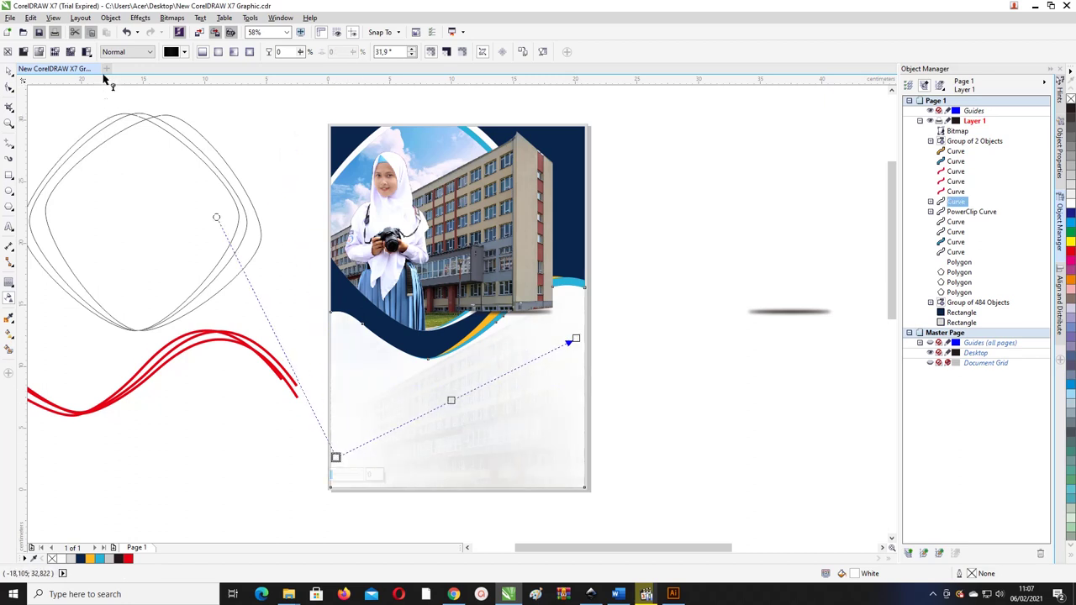
left_click(8, 72)
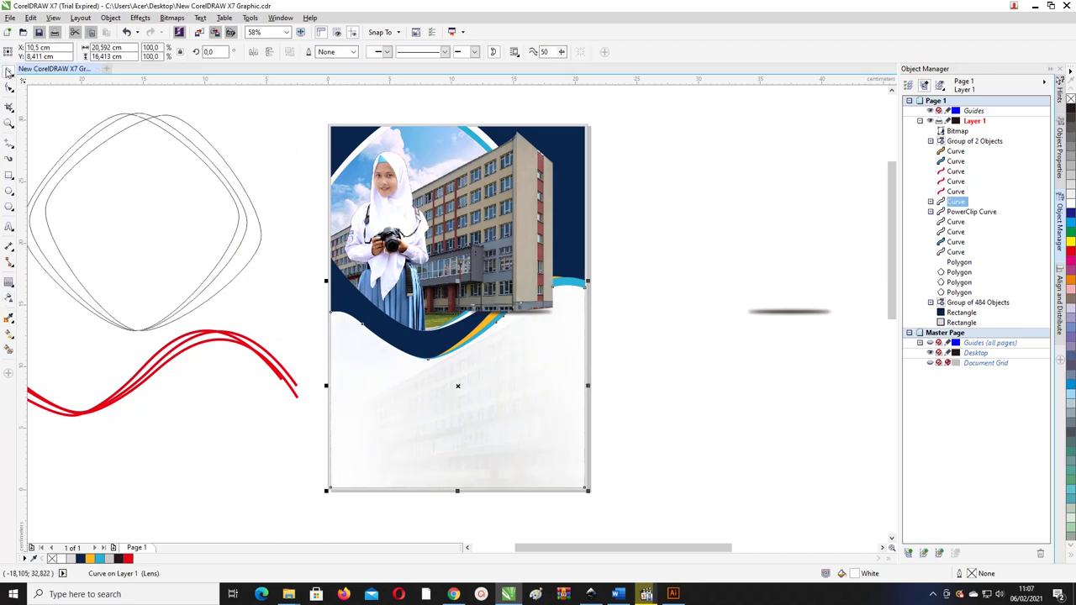
left_click(640, 216)
- Move one of the three red wave curves onto the bottom of the poster
key("z")
scroll(633, 222, "down", 1)
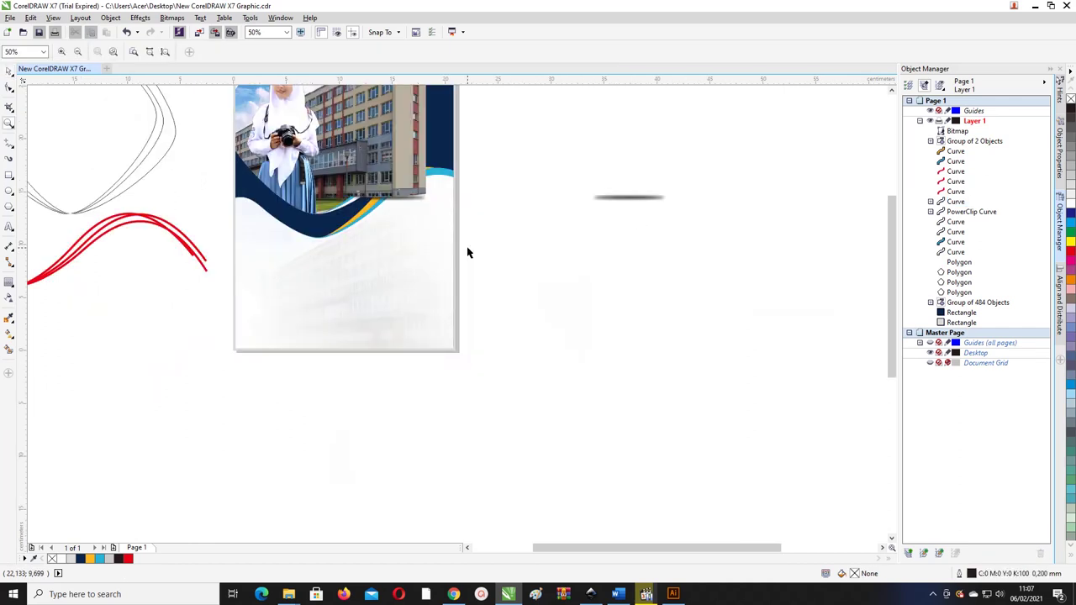
left_click_drag(892, 235, 891, 220)
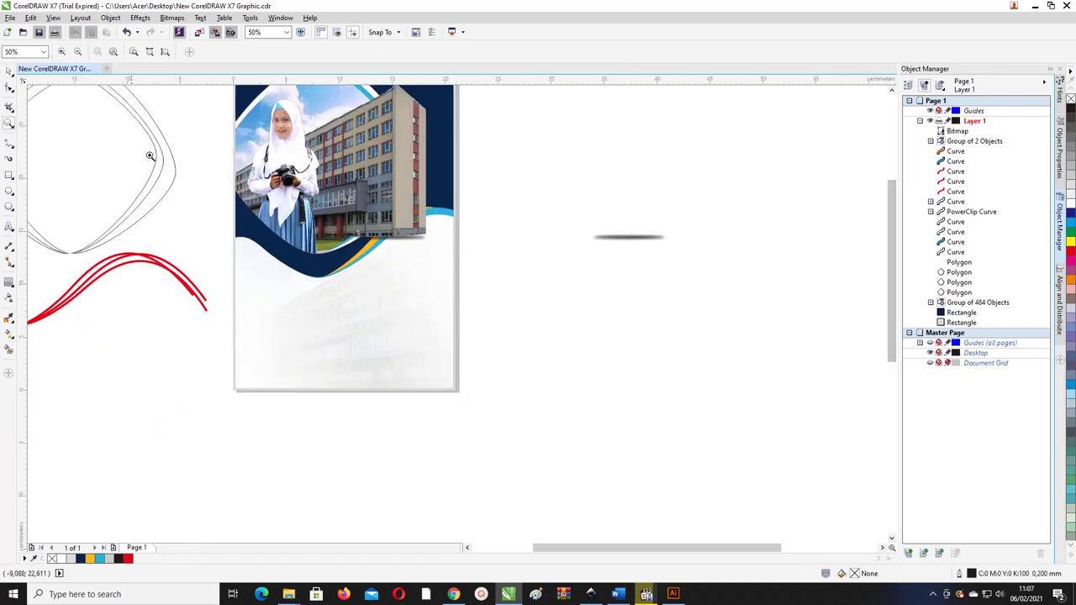
left_click(8, 72)
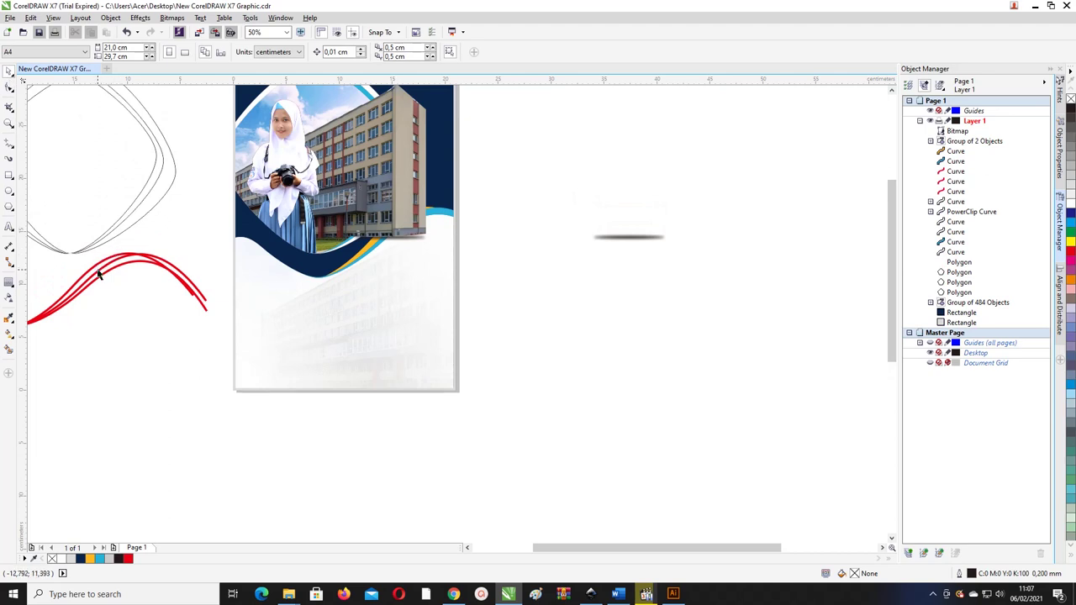
left_click_drag(98, 278, 372, 341)
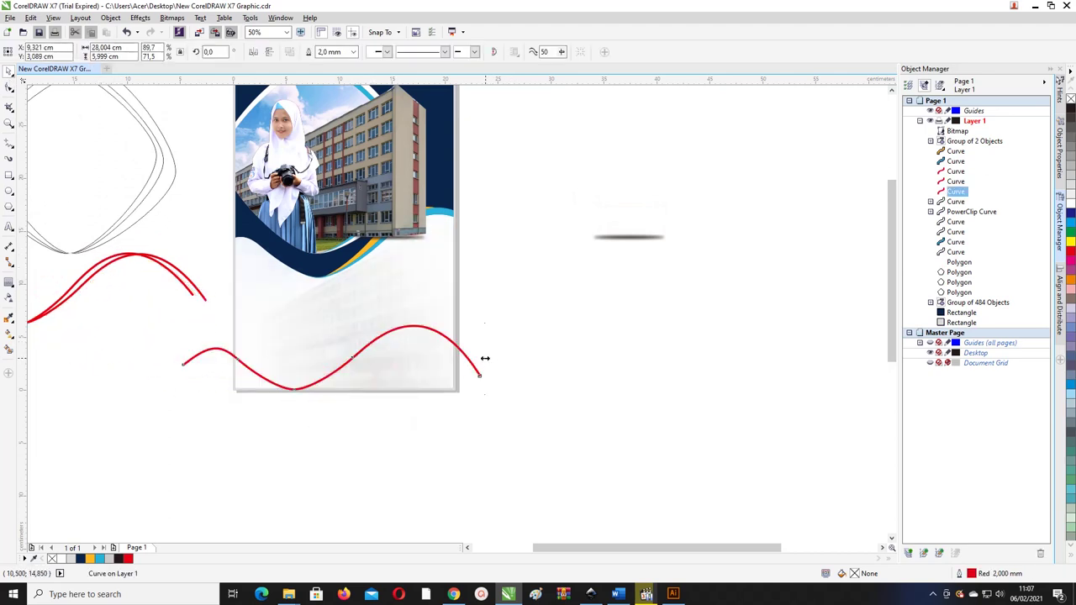
- Stretch the red wave to about 74.9 cm wide and position its trough across the poster's bottom
left_click_drag(484, 358, 624, 344)
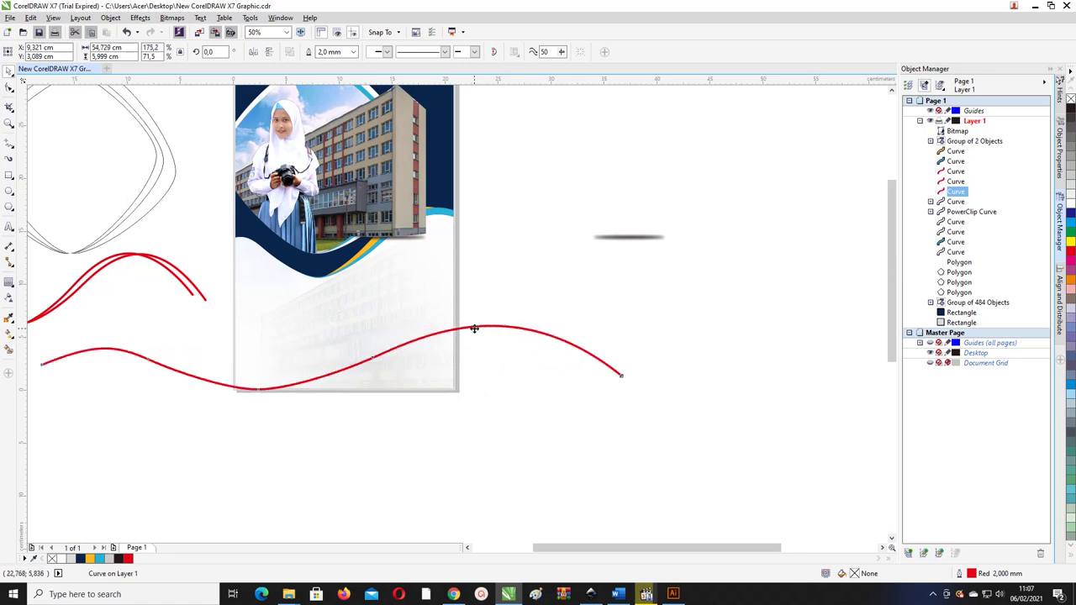
left_click_drag(474, 329, 558, 322)
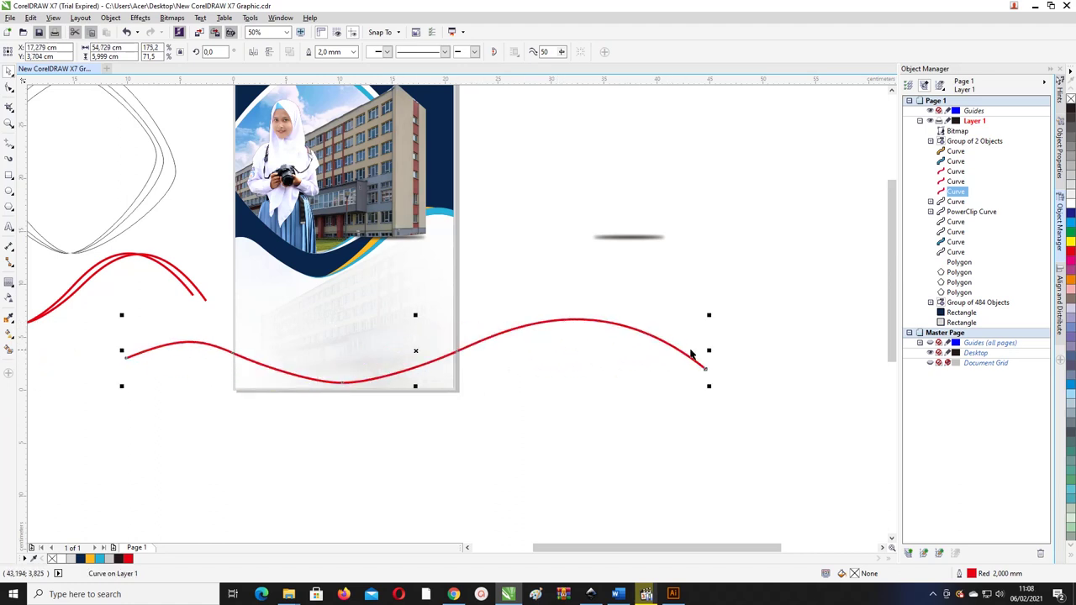
left_click_drag(711, 350, 807, 354)
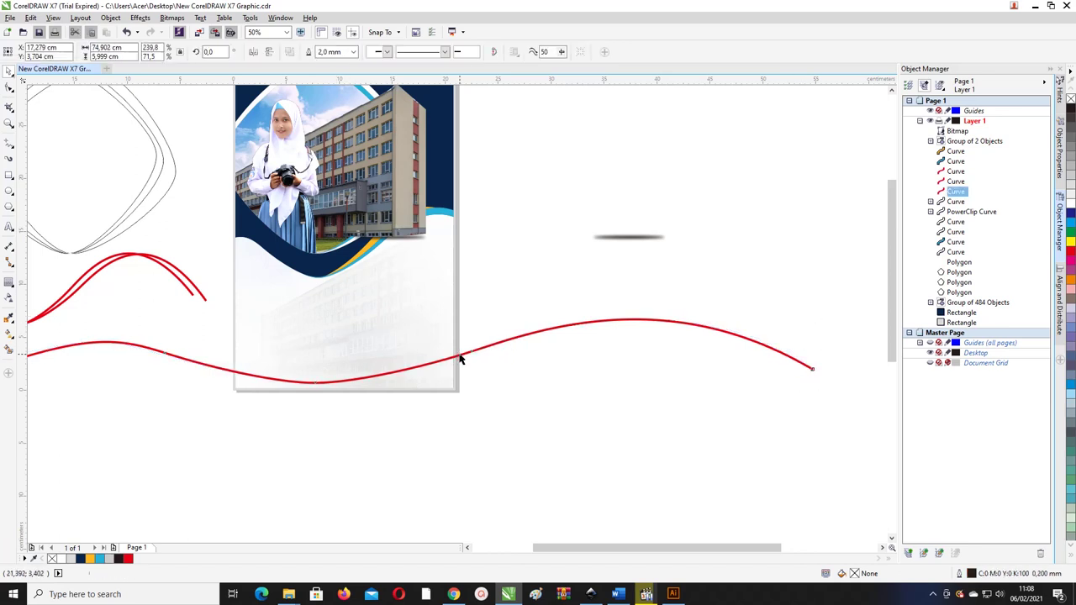
left_click_drag(460, 356, 458, 352)
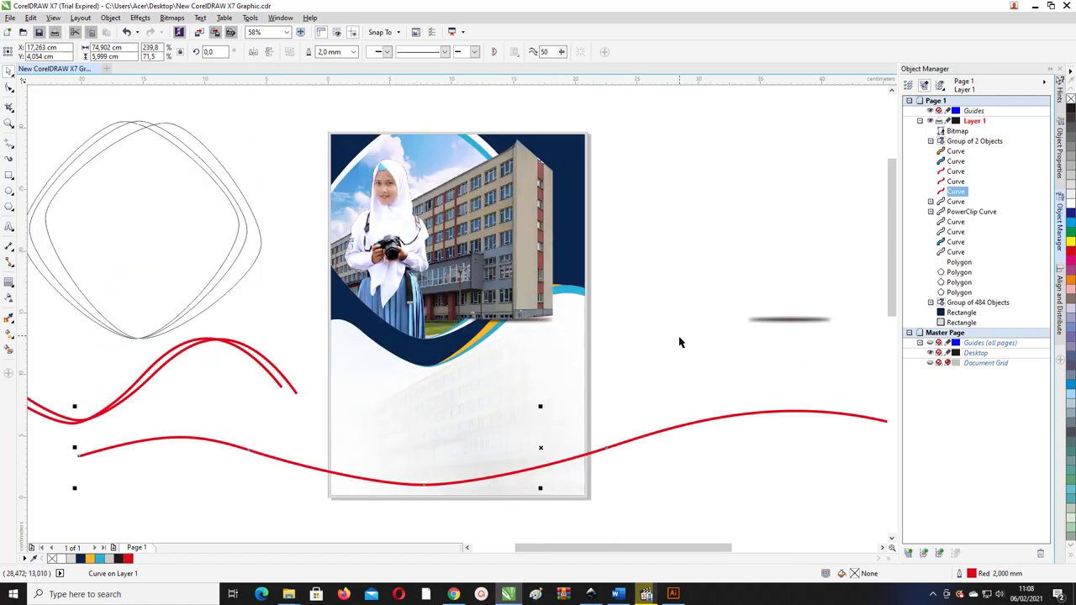
- Try to fill the area between the red wave and the poster's bottom edge with Smart Fill
left_click(679, 337)
left_click(9, 350)
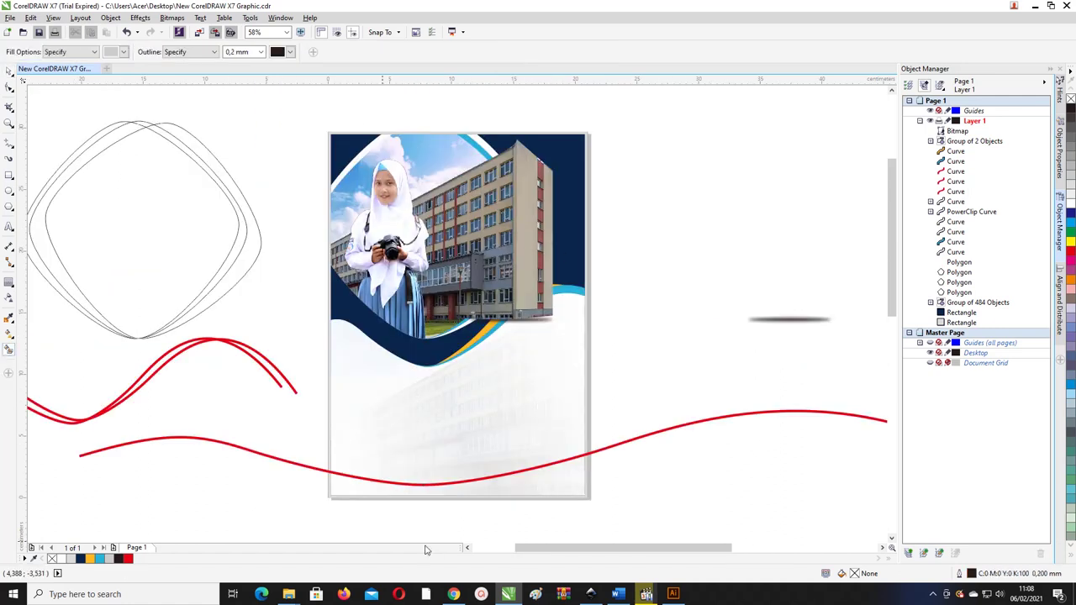
left_click(356, 485)
key("ctrl+z")
left_click(9, 87)
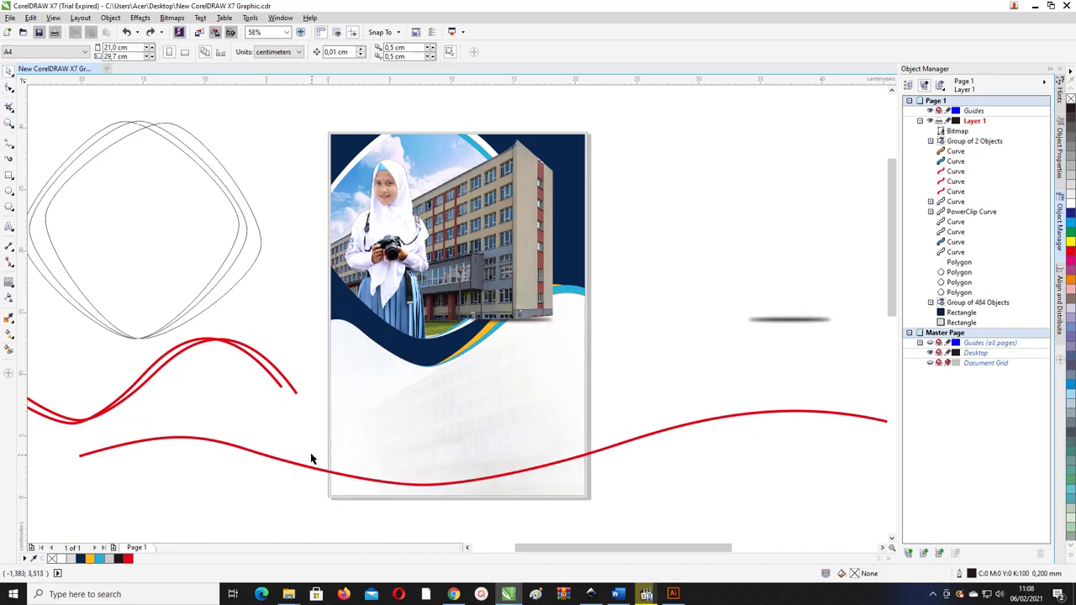
left_click(360, 446)
left_click_drag(383, 436, 372, 432)
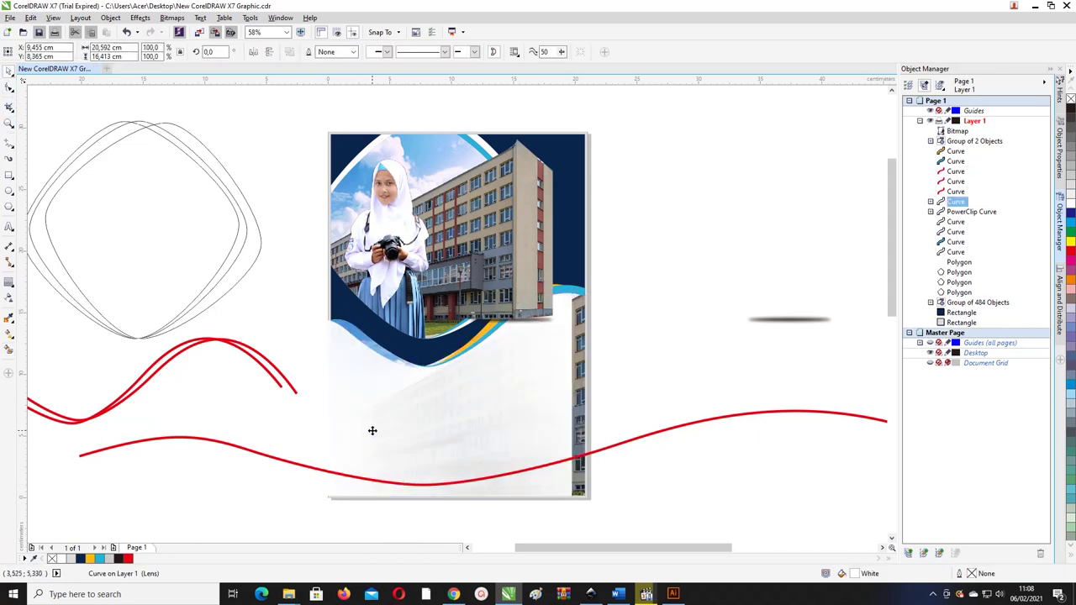
key("ctrl+z")
left_click(595, 453, "shift")
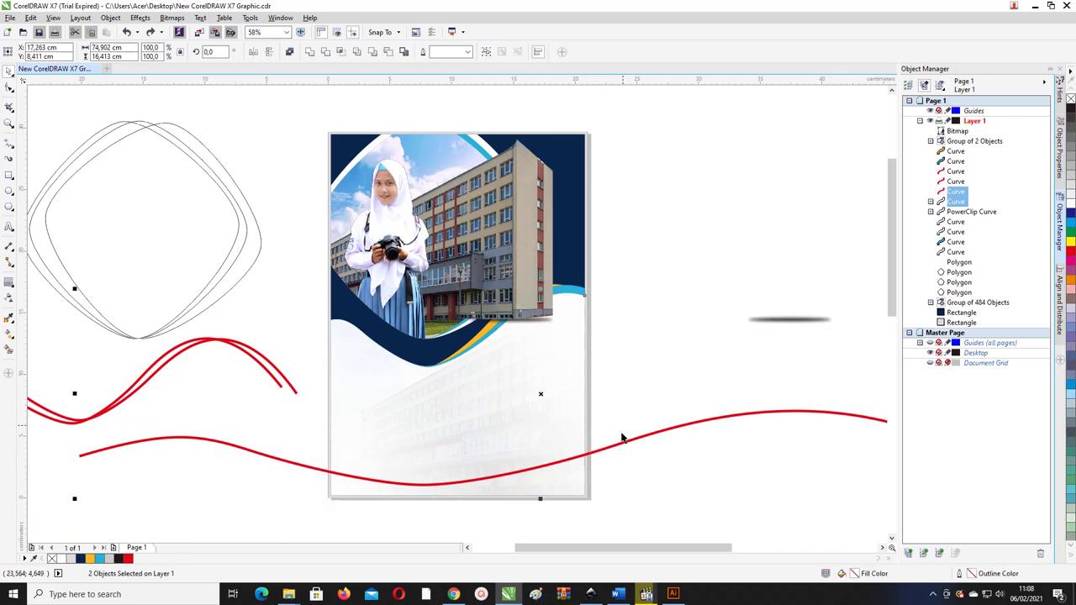
left_click(622, 436)
- Duplicate the semi-transparent white lower-section curve and align the copy exactly over the original
left_click(560, 389)
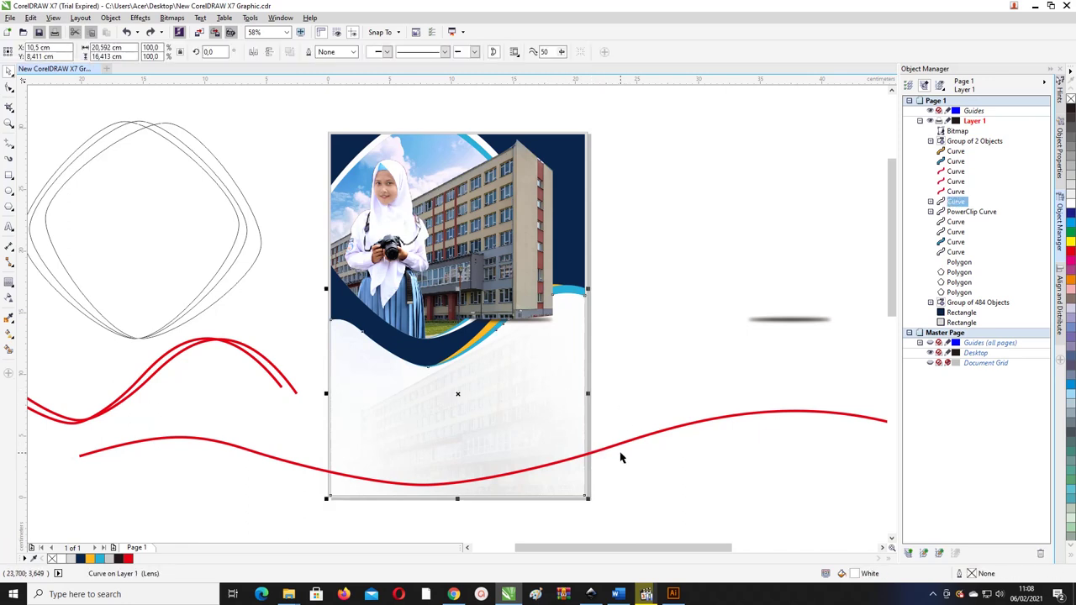
key("ctrl+d")
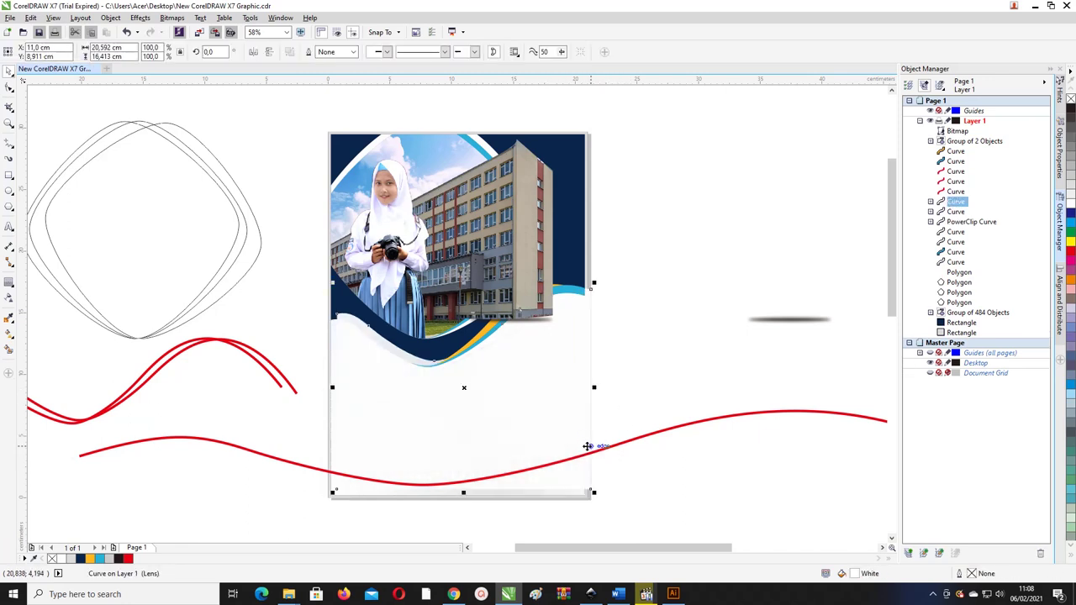
left_click(335, 327, "shift")
key("e")
left_click(658, 316)
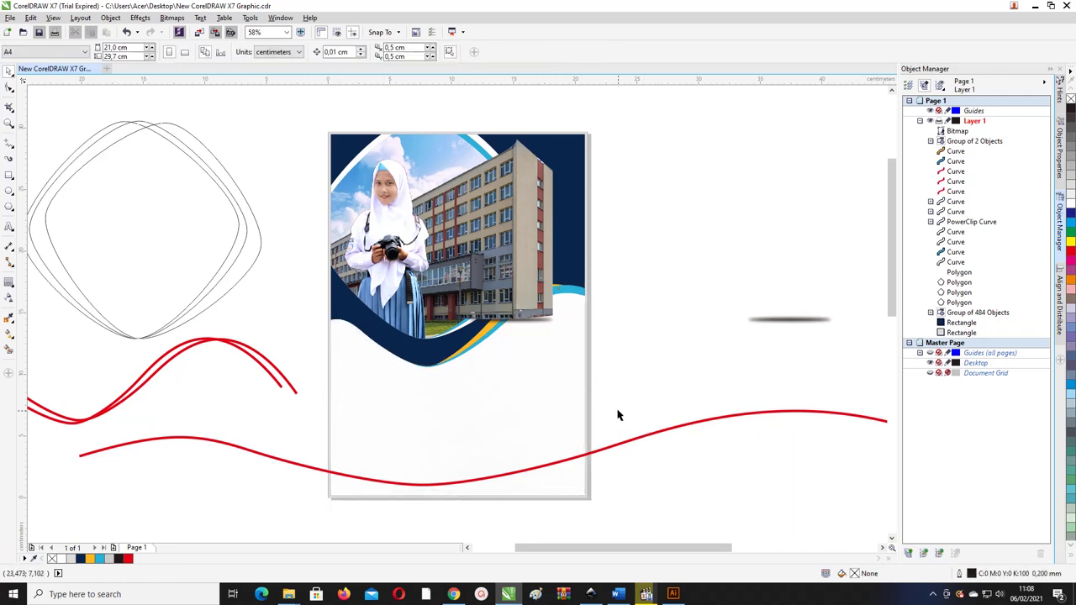
- Trim the duplicated white curve with the red wave, break it apart, and fill the bottom piece dark navy (R11 G38 B75)
left_click(633, 440)
left_click(574, 383, "shift")
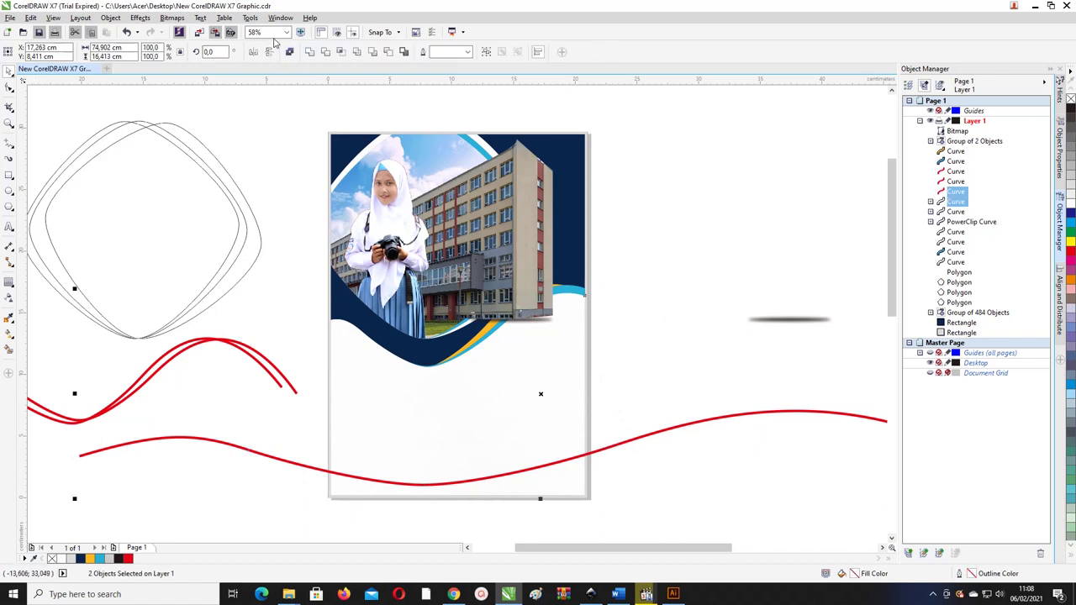
left_click(325, 52)
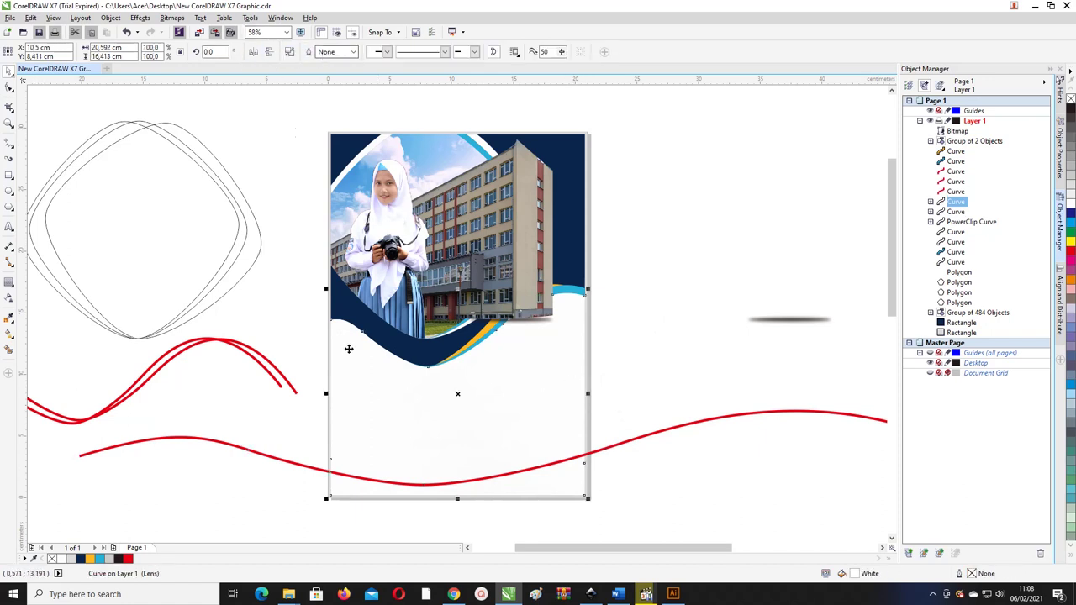
right_click(541, 413)
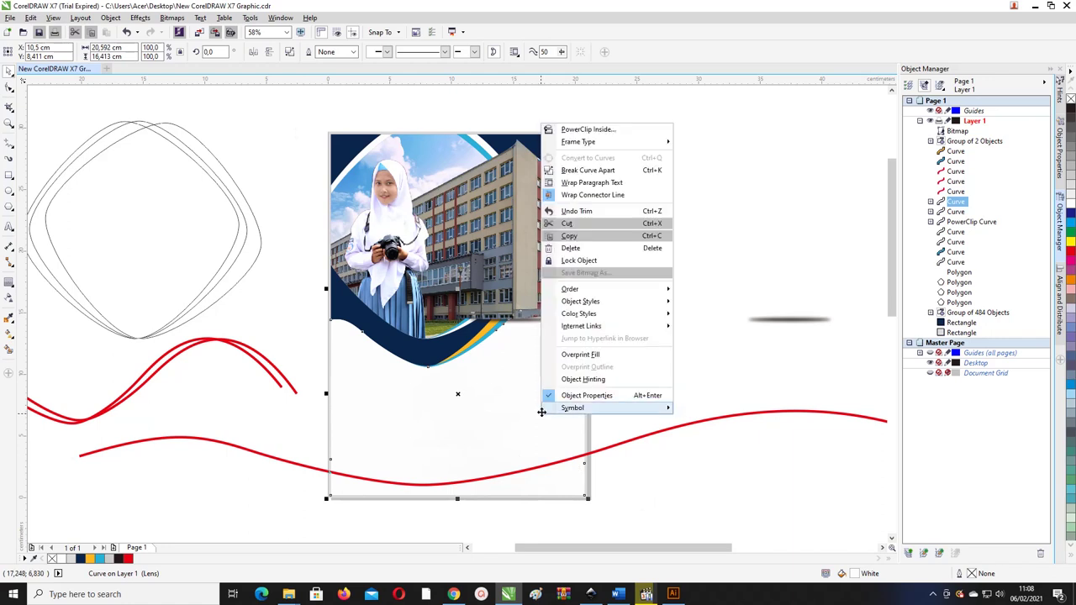
left_click(601, 178)
left_click(580, 464)
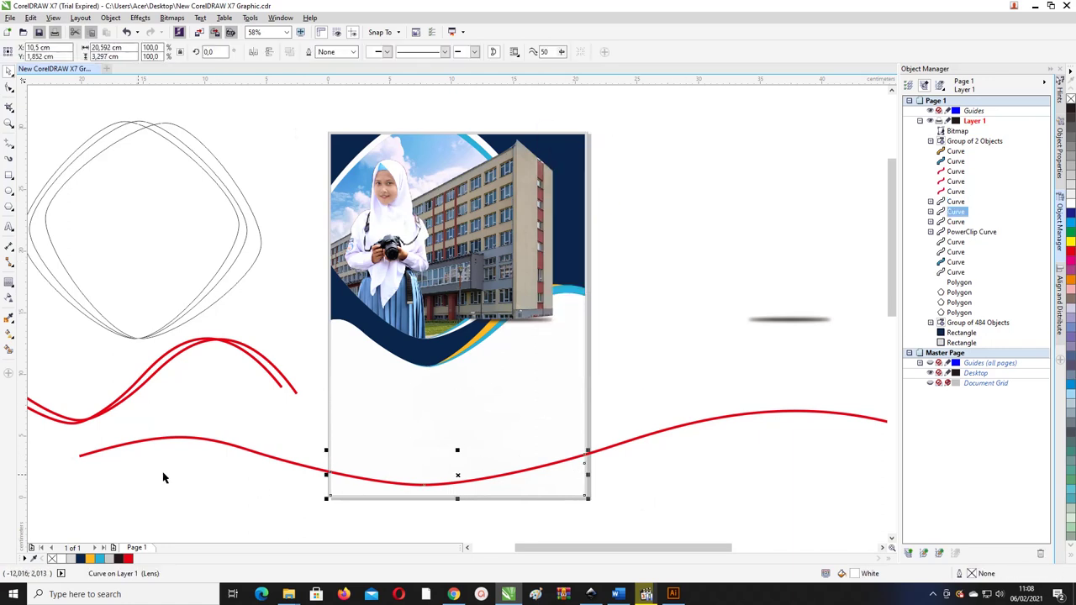
left_click(80, 559)
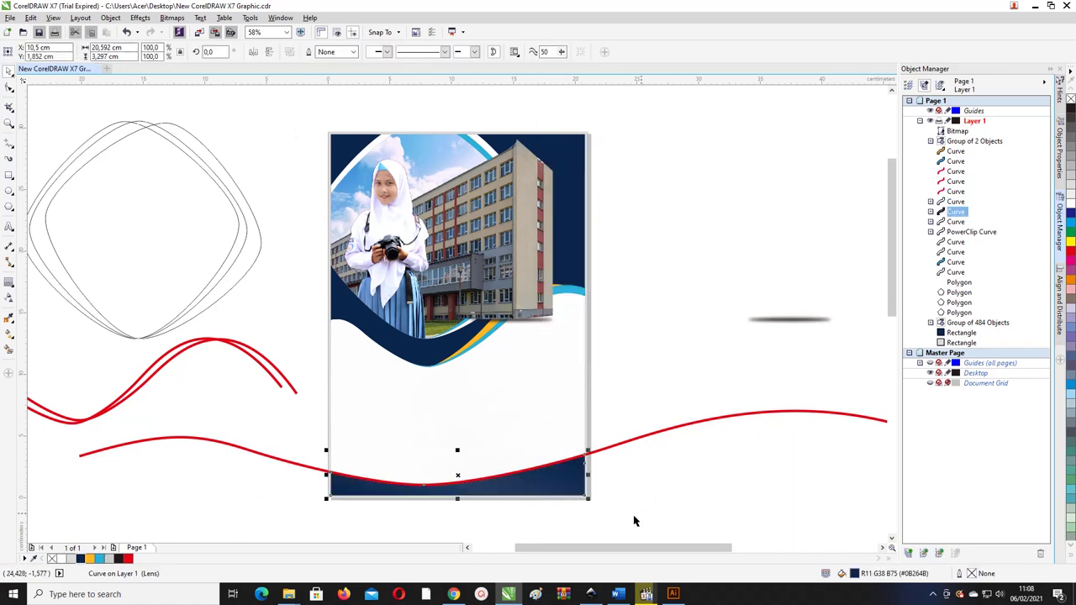
- Rotate the red wave counterclockwise by about 1.8 degrees around a pivot near its trough
left_click(654, 467)
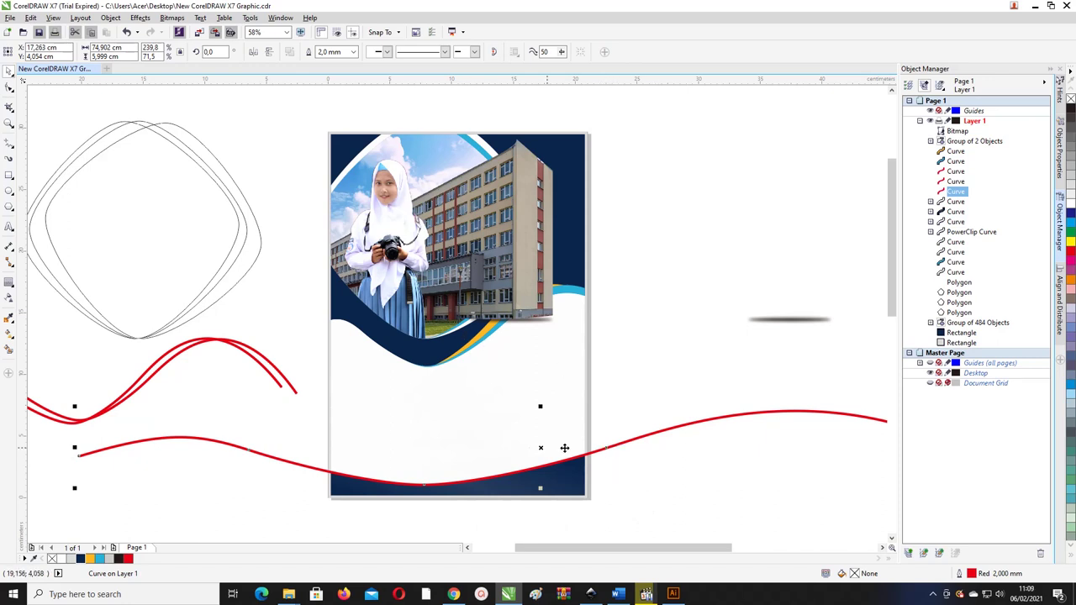
left_click(432, 485)
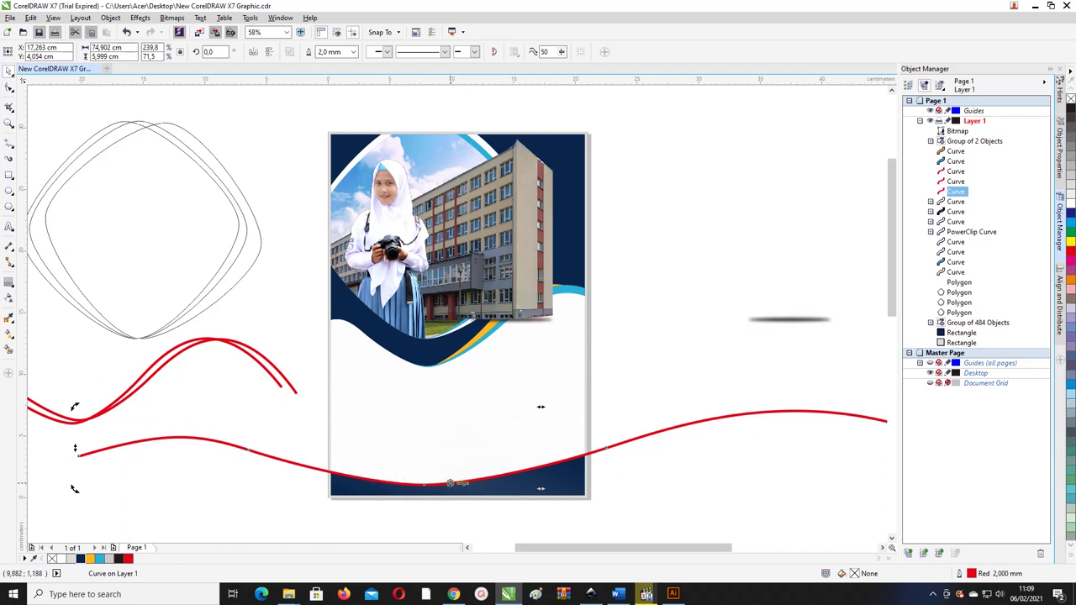
scroll(311, 418, "down", 3)
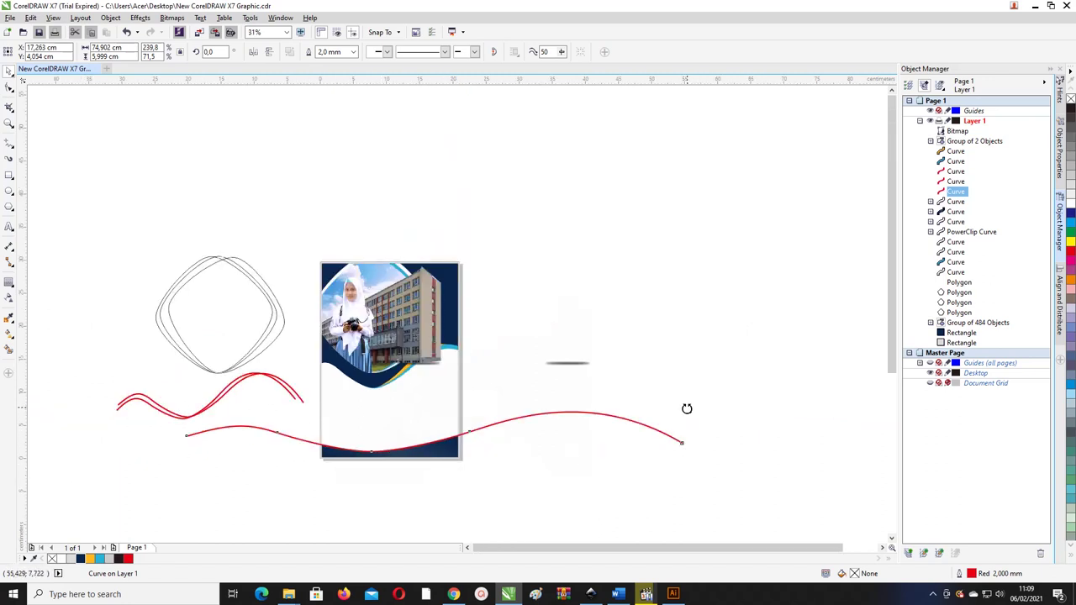
left_click_drag(685, 408, 682, 401)
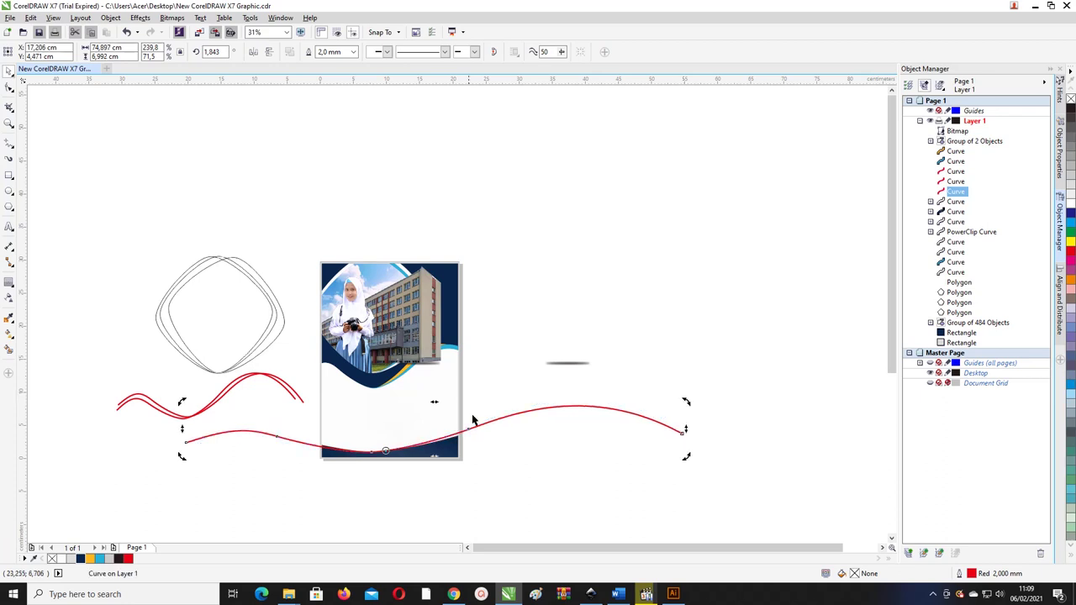
scroll(496, 450, "up", 3)
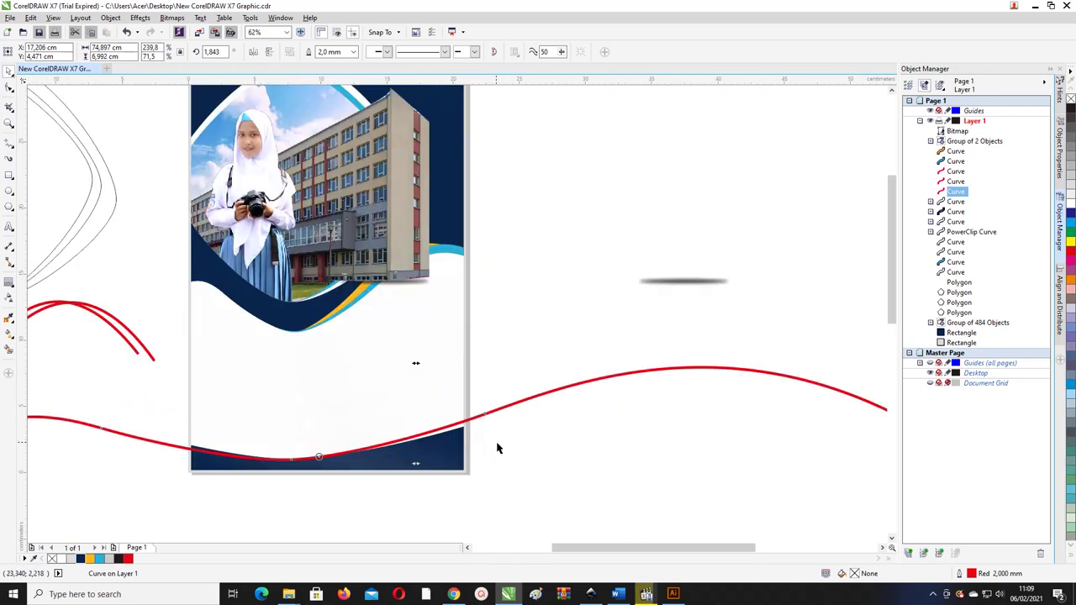
- Trim the white curve with the rotated red wave, break it apart, and fill the thin right-hand sliver light blue (R41 G177 B218)
left_click(452, 413, "shift")
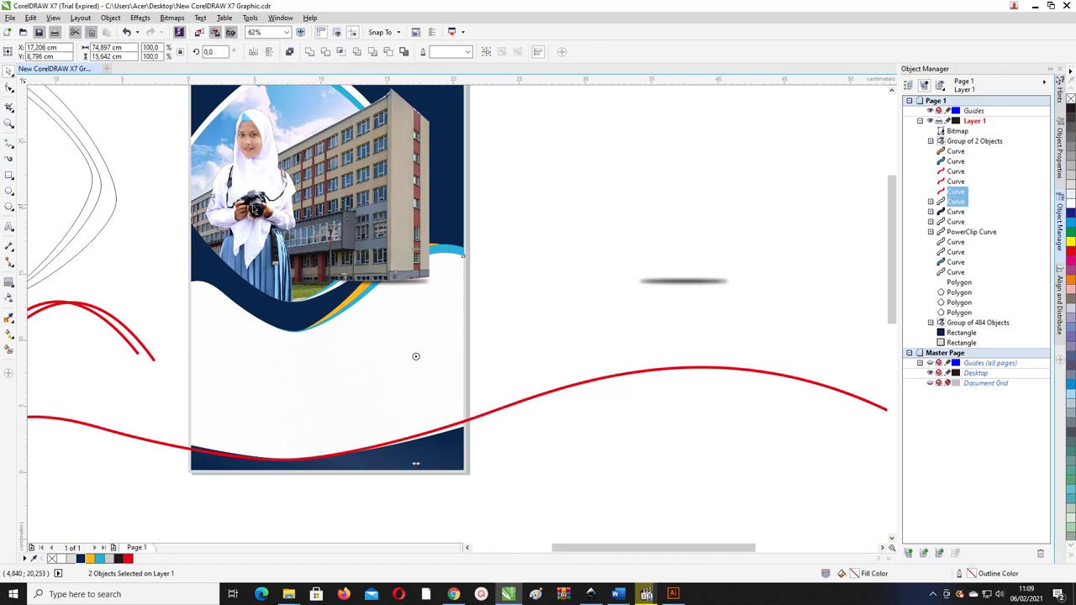
left_click(326, 52)
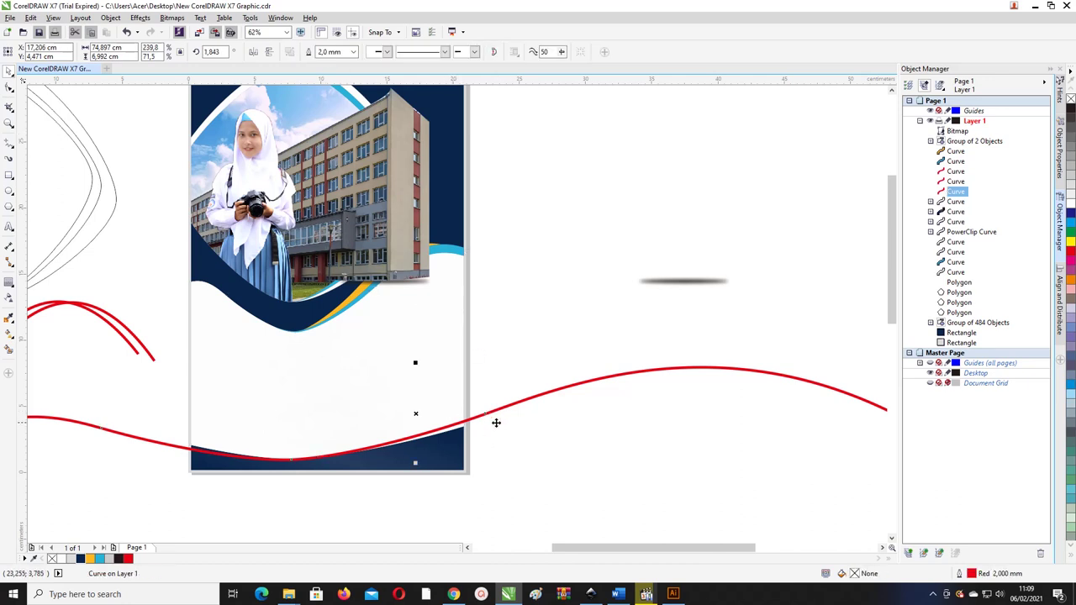
right_click(431, 348)
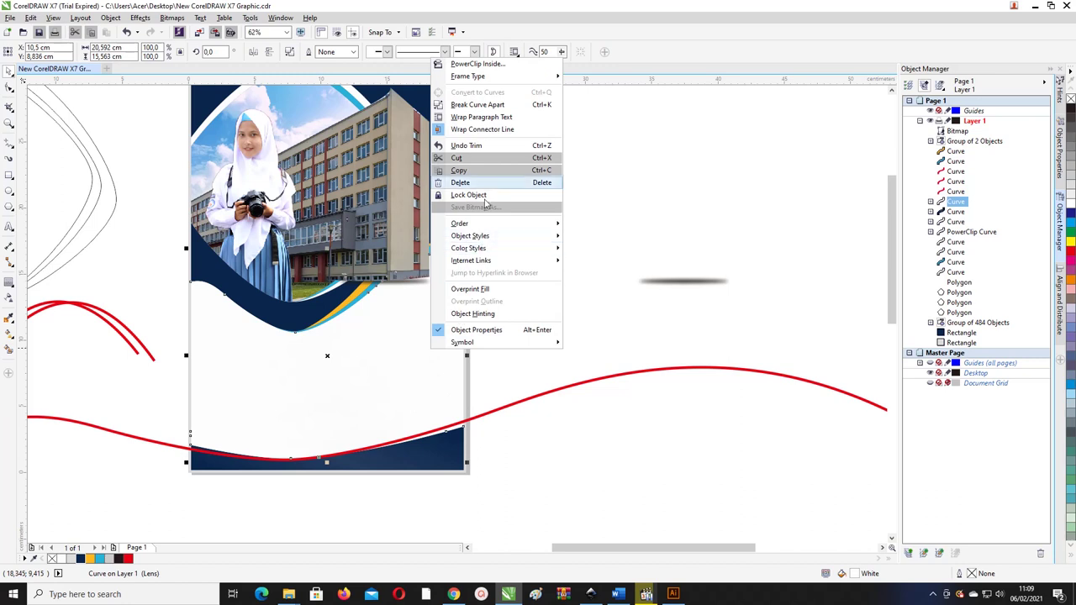
left_click(475, 105)
left_click(522, 246)
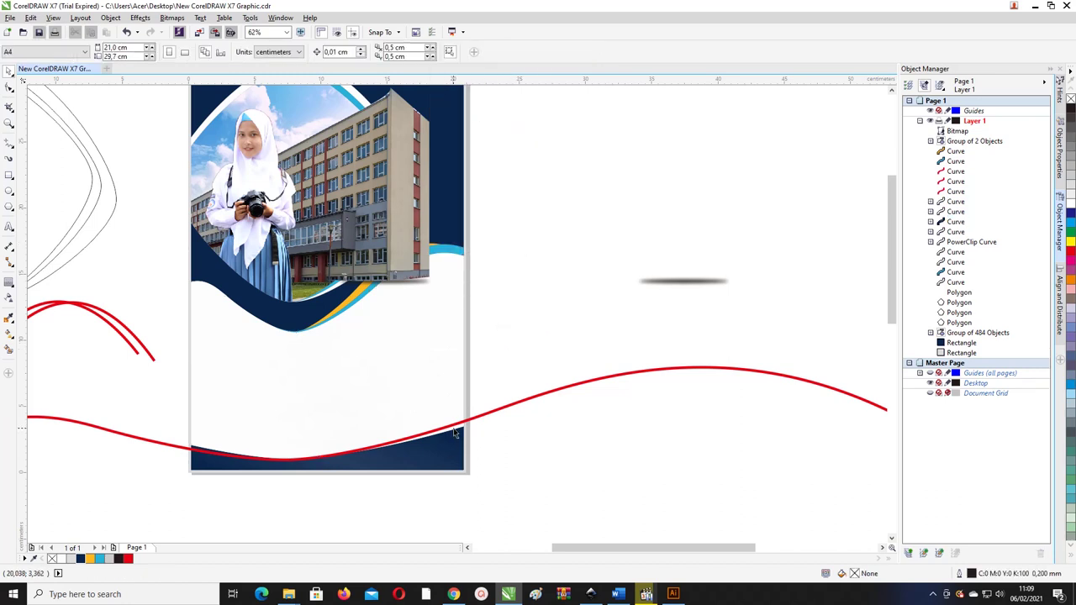
left_click(453, 433)
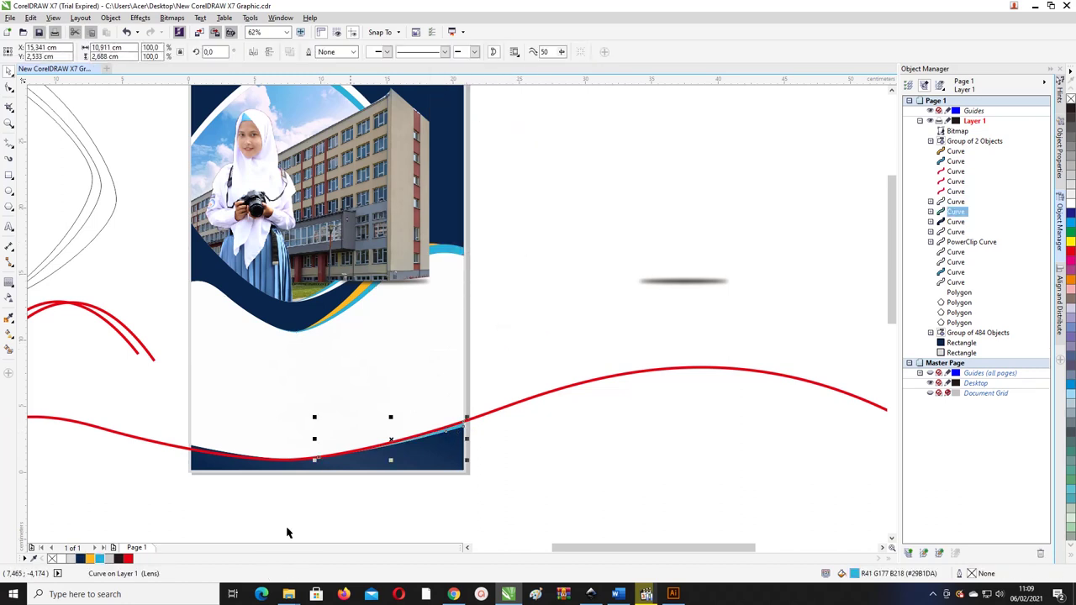
- Rotate the red wave clockwise to about 358.3 degrees around a pivot on the curve right of its trough
left_click(591, 404)
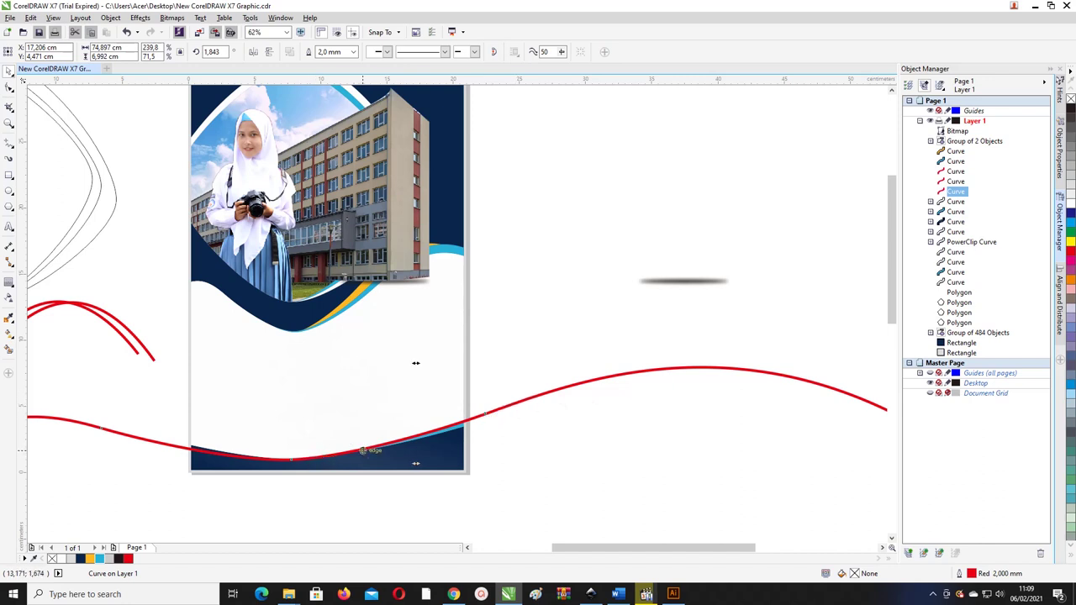
scroll(344, 370, "right", 1)
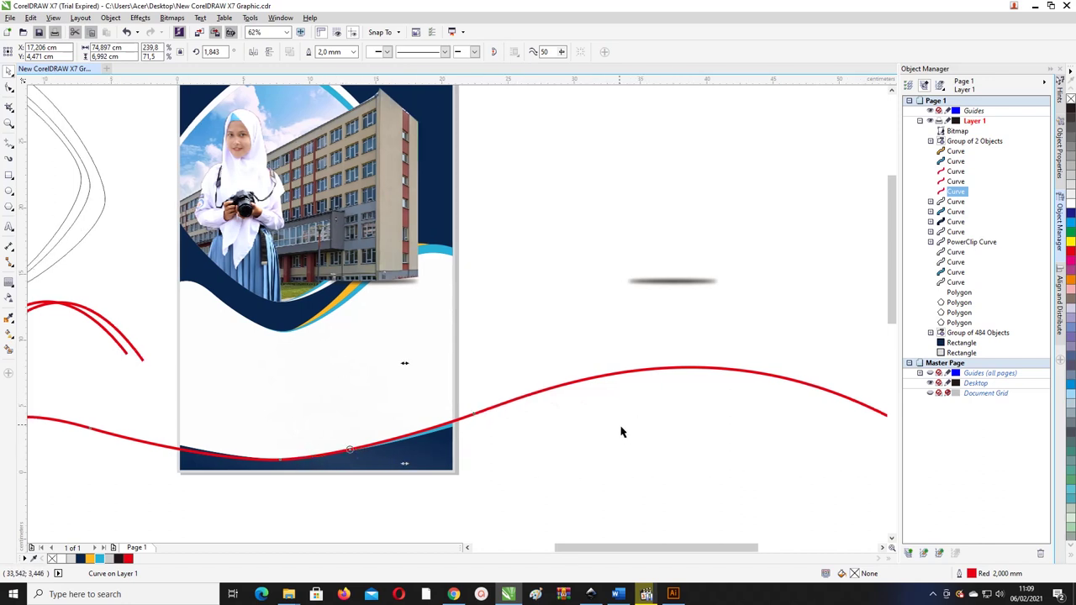
scroll(620, 432, "right", 1)
scroll(617, 425, "down", 2)
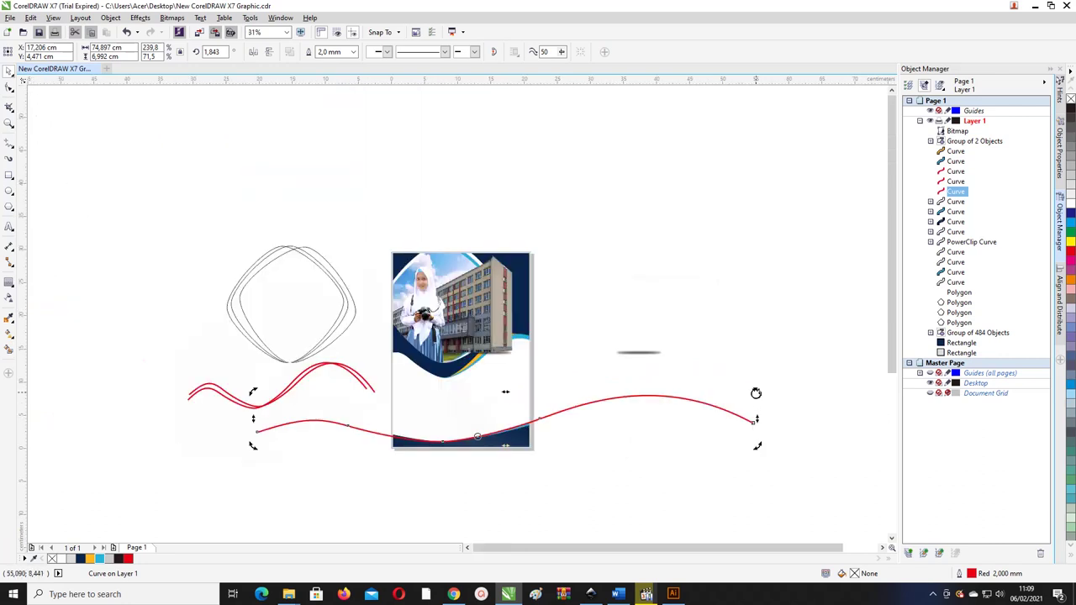
left_click_drag(756, 393, 757, 411)
scroll(497, 432, "left", 2)
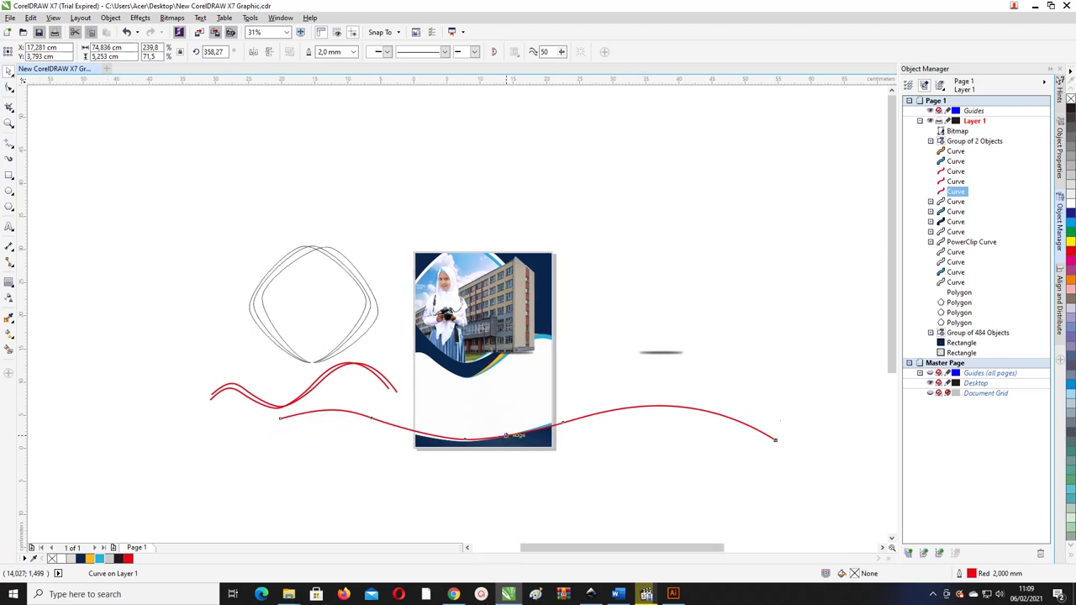
scroll(499, 415, "up", 2)
- Trim the white curve with the re-angled red wave, break it apart, and fill the thin left-hand sliver yellow-orange
left_click(475, 362, "shift")
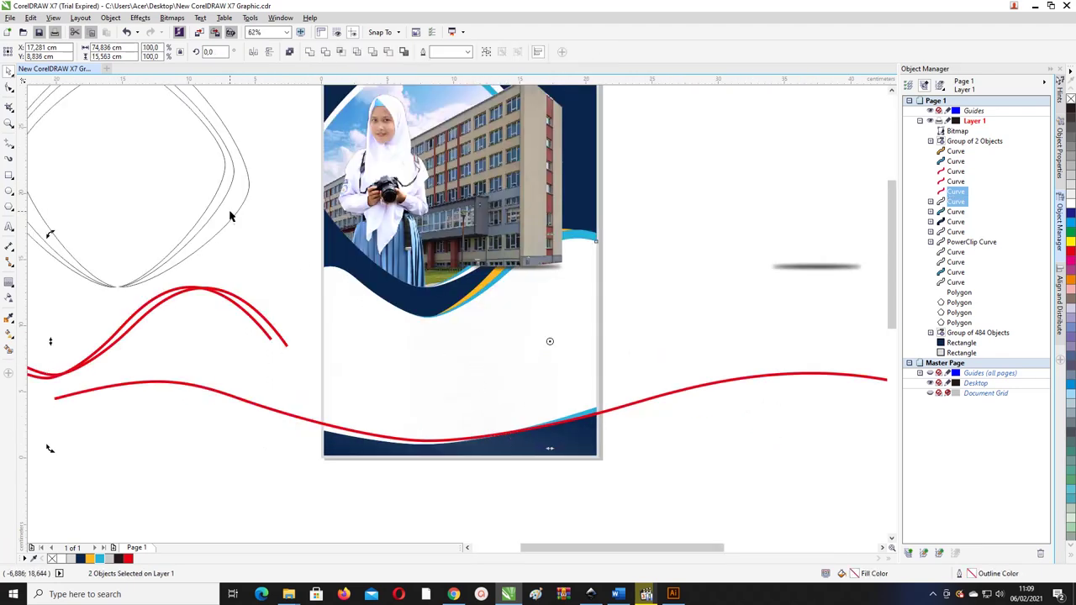
left_click(326, 53)
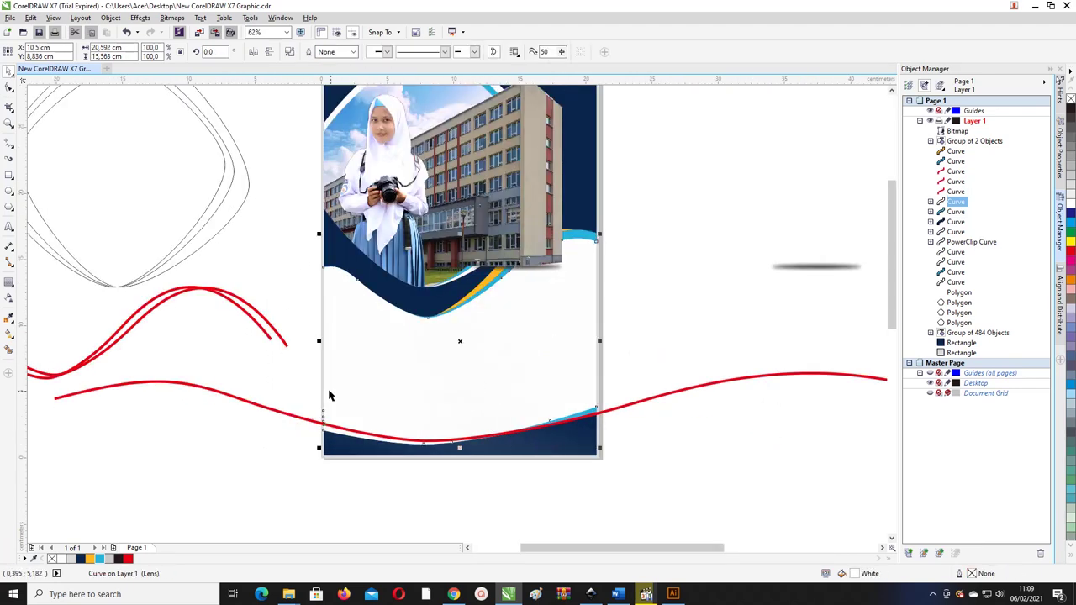
right_click(367, 317)
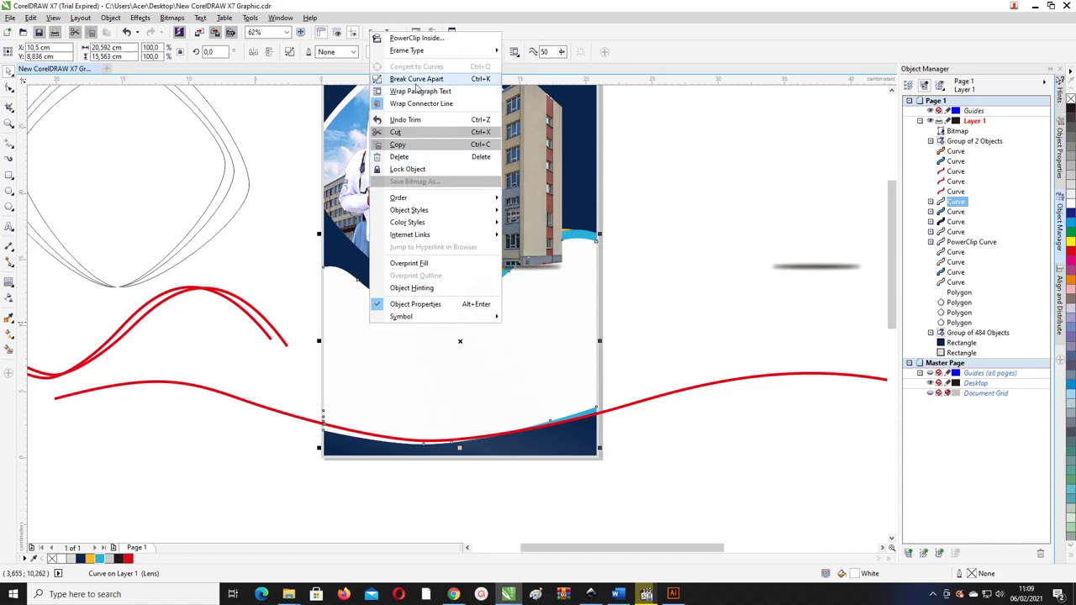
left_click(405, 120)
left_click(334, 434)
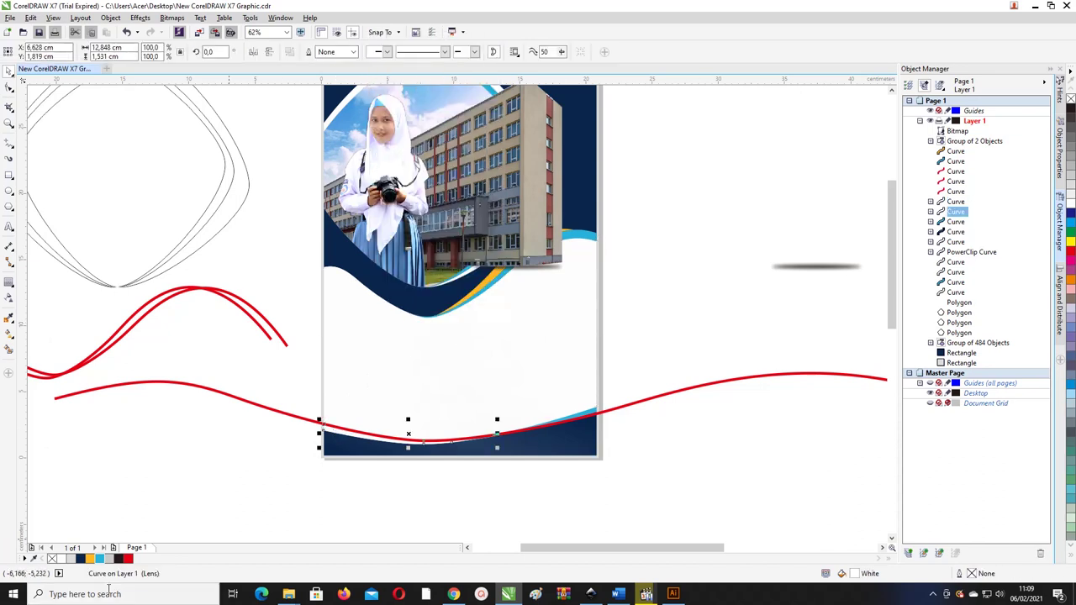
left_click(89, 560)
left_click(175, 467)
- Move the red wave off the poster to the empty area below the page
left_click(220, 394)
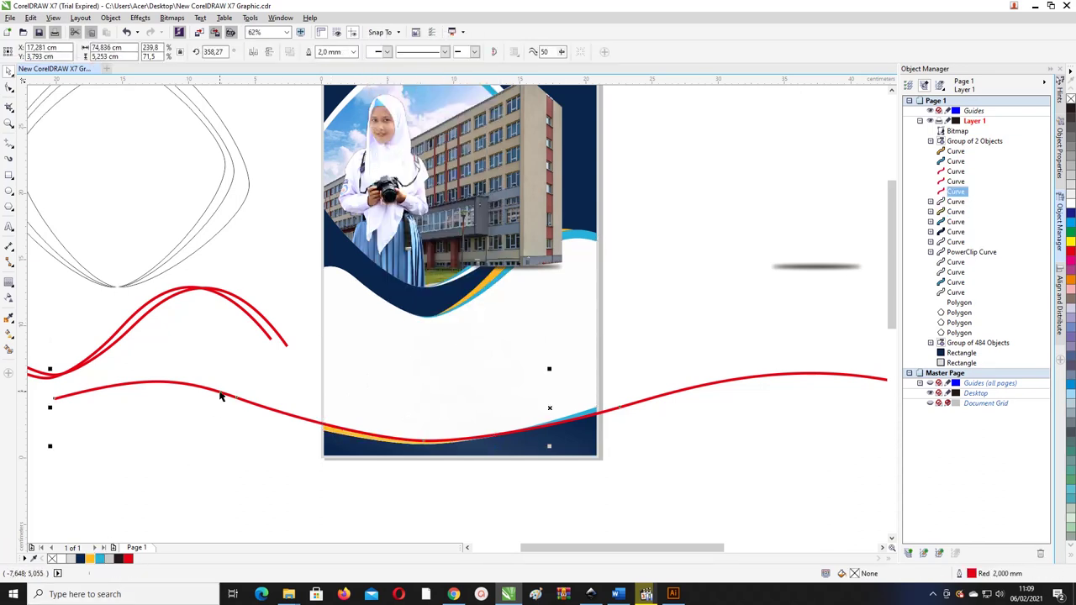
scroll(220, 392, "right", 1)
left_click_drag(214, 395, 324, 478)
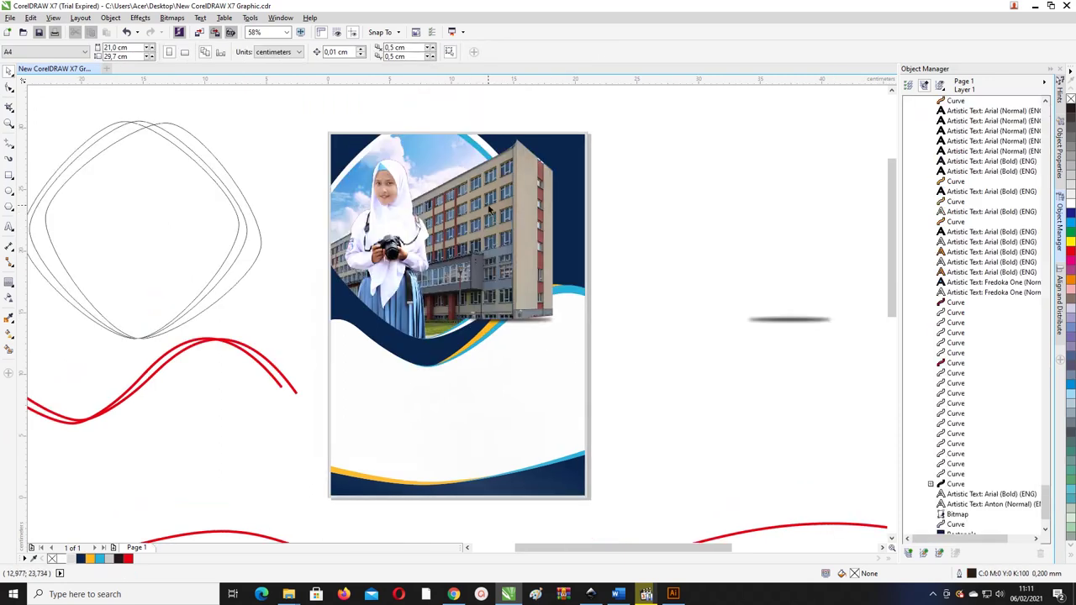
- Move the whole grey layout with the prepared SMK SINGAPARNA texts, badge and QR code directly beside the poster's right edge
left_click(286, 32)
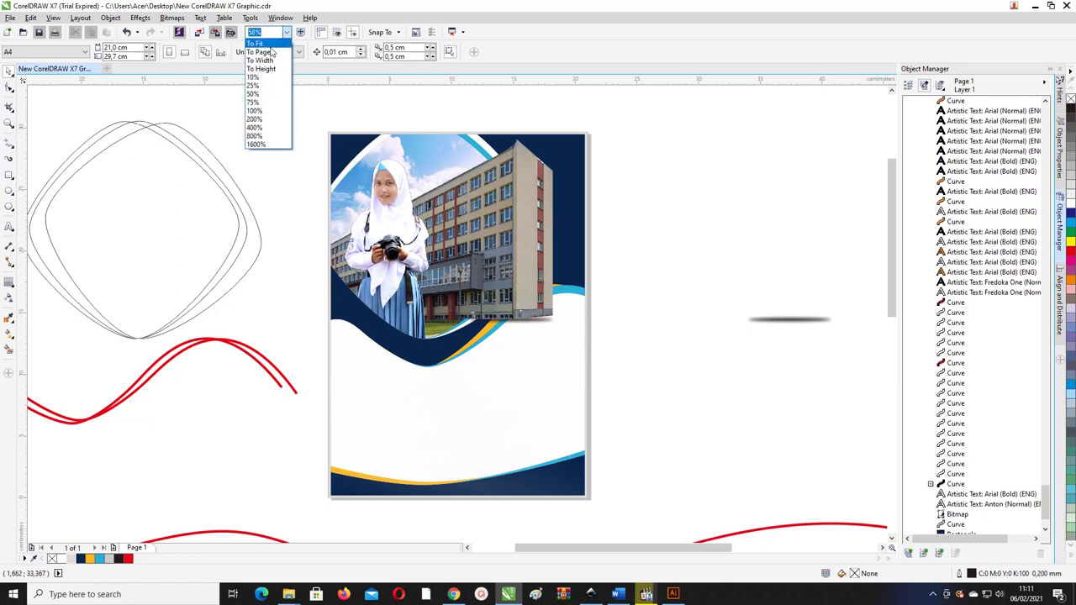
left_click(319, 5)
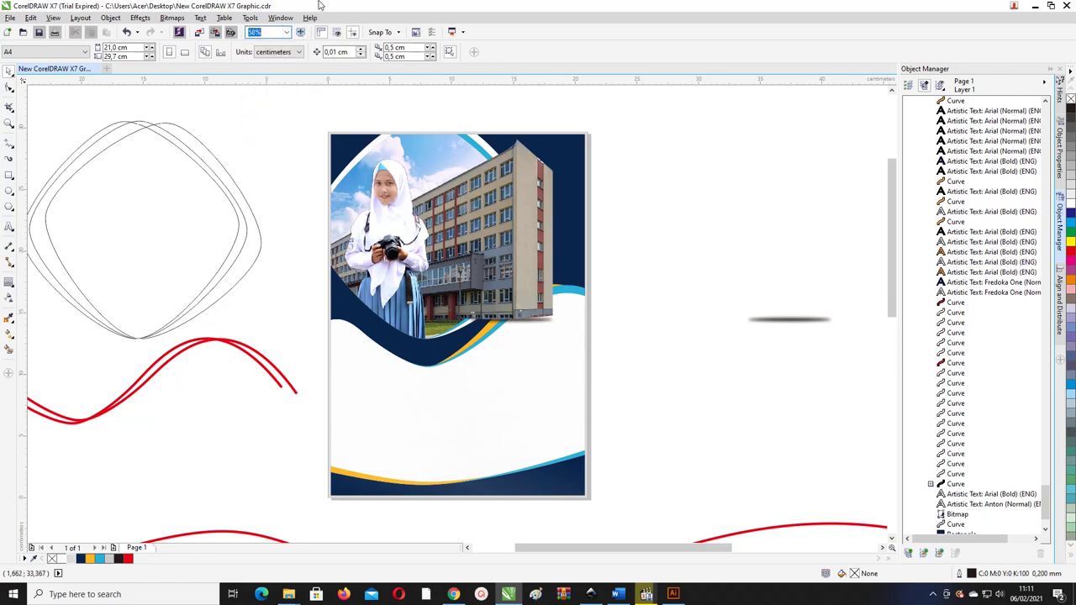
left_click(318, 114)
scroll(319, 110, "down", 2)
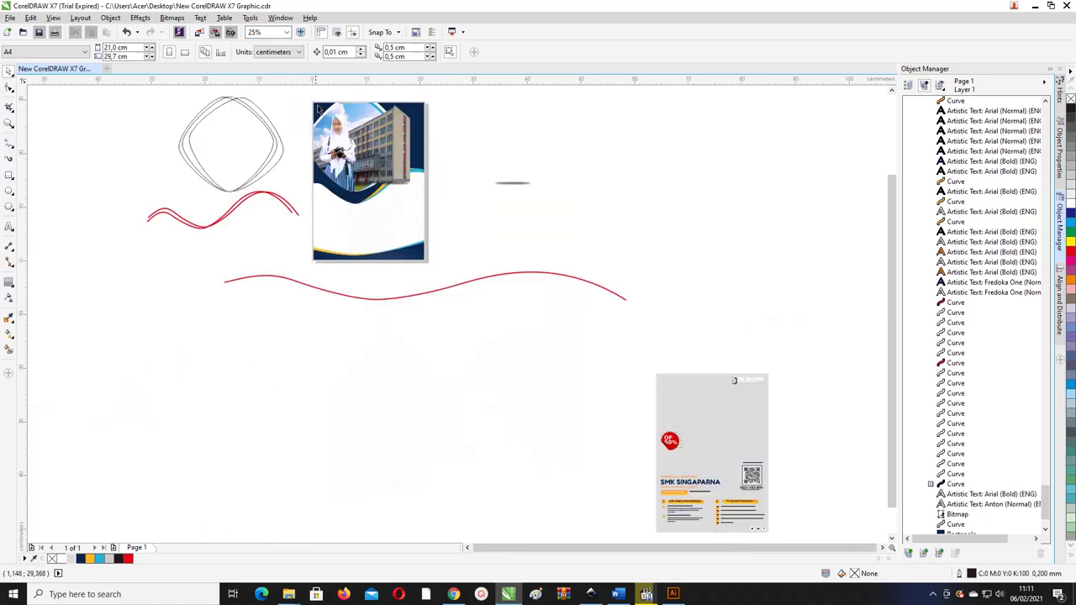
scroll(586, 290, "down", 2)
left_click_drag(700, 429, 608, 309)
left_click_drag(656, 348, 547, 215)
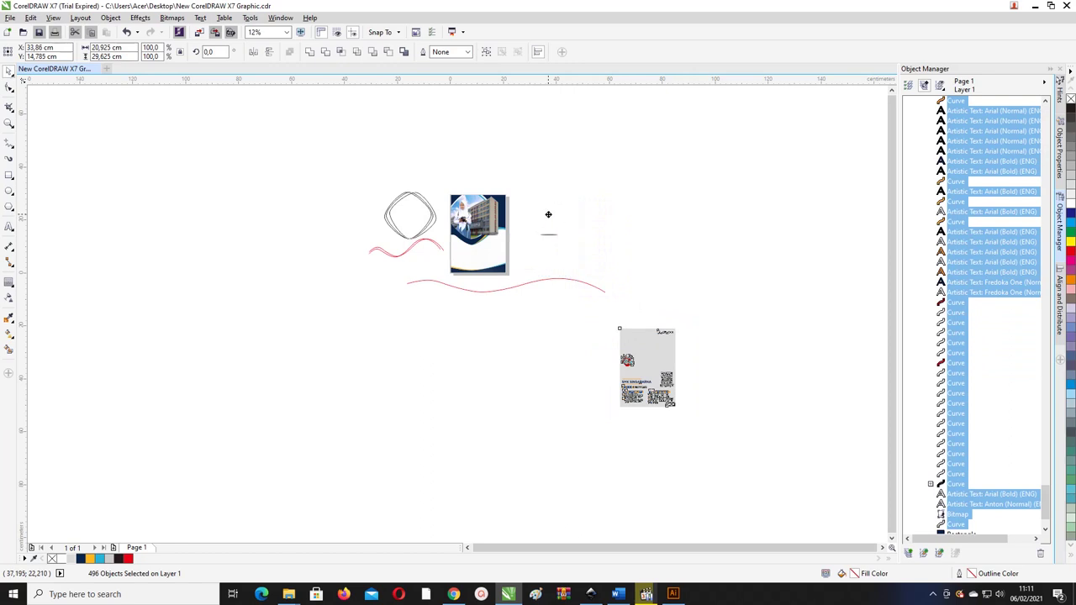
key("z")
left_click_drag(399, 164, 582, 271)
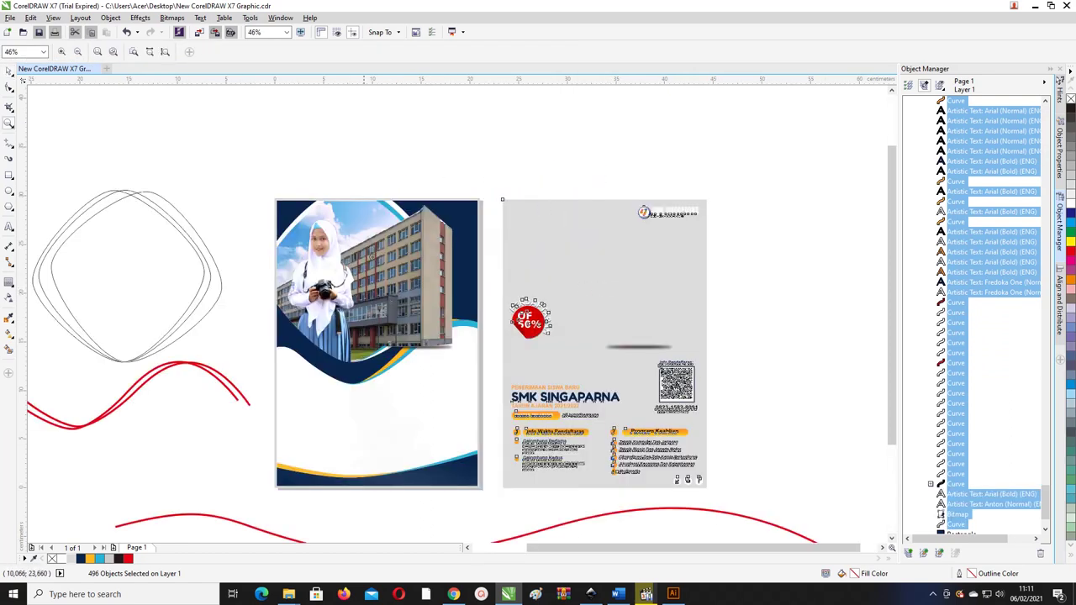
left_click(10, 87)
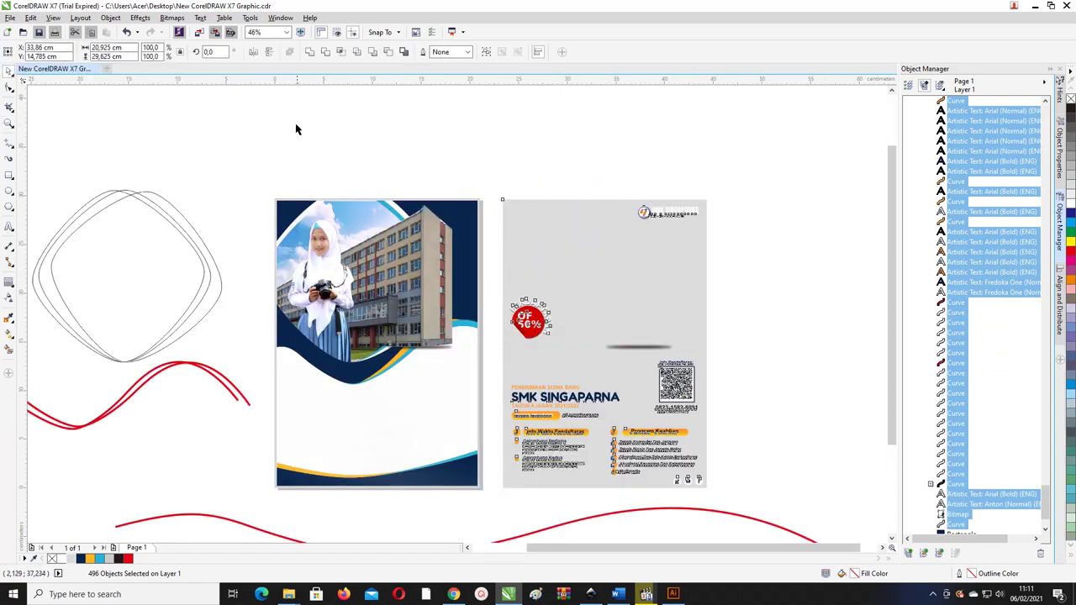
left_click(296, 130)
scroll(885, 311, "down", 1)
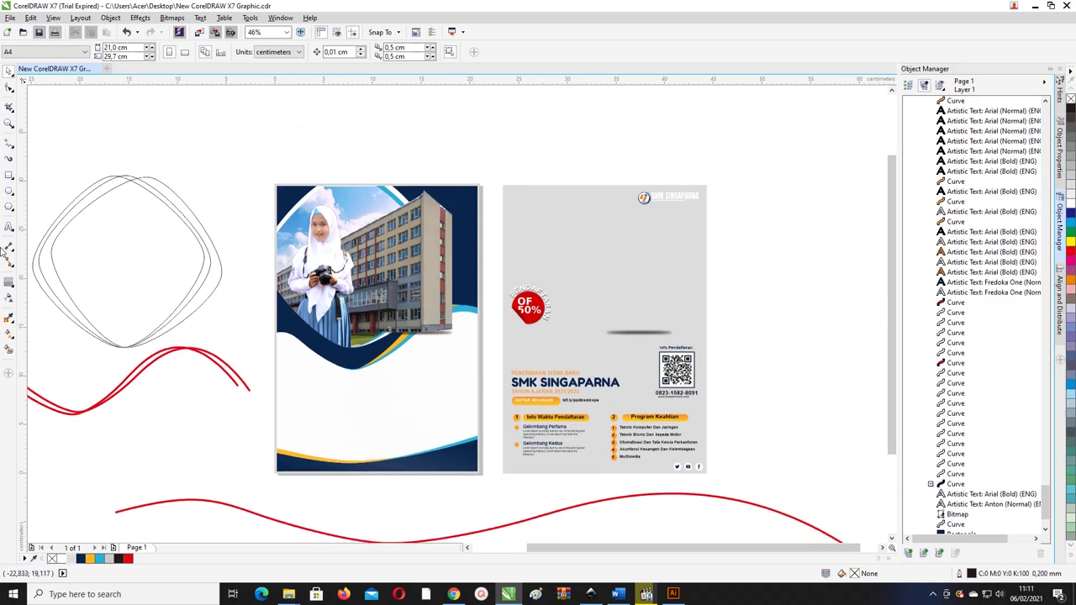
- Add the artistic text "sdsd" in the poster's white section, below the navy wave near the left edge
left_click(8, 227)
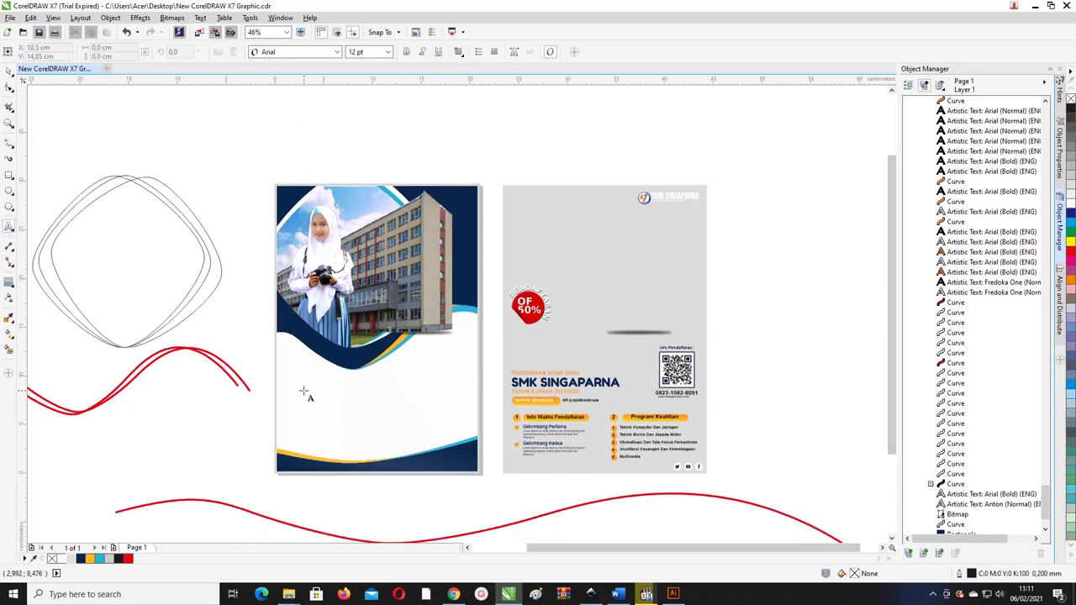
left_click(293, 385)
type("sdsd")
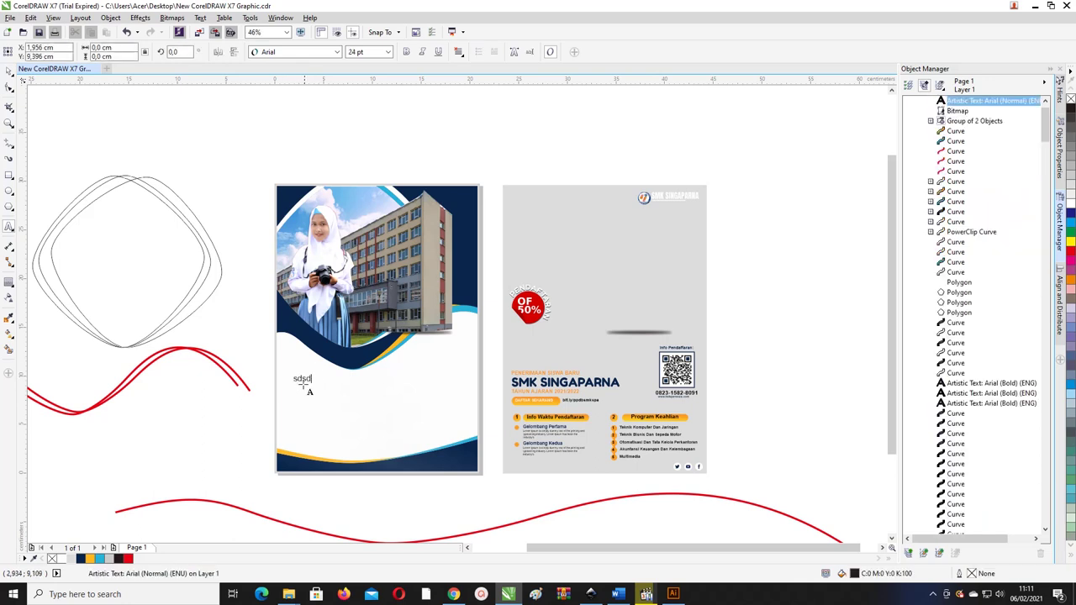
left_click(9, 73)
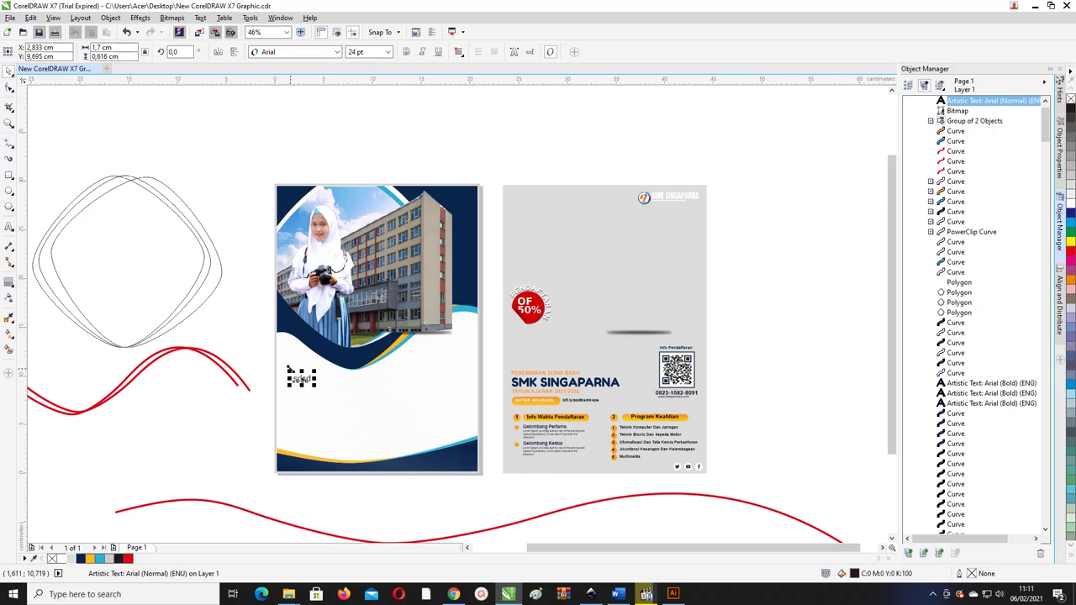
- Delete the "sdsd" text and group the red OF 50% badge with its curved PENDAFTARAN lettering on the grey layout
key("Delete")
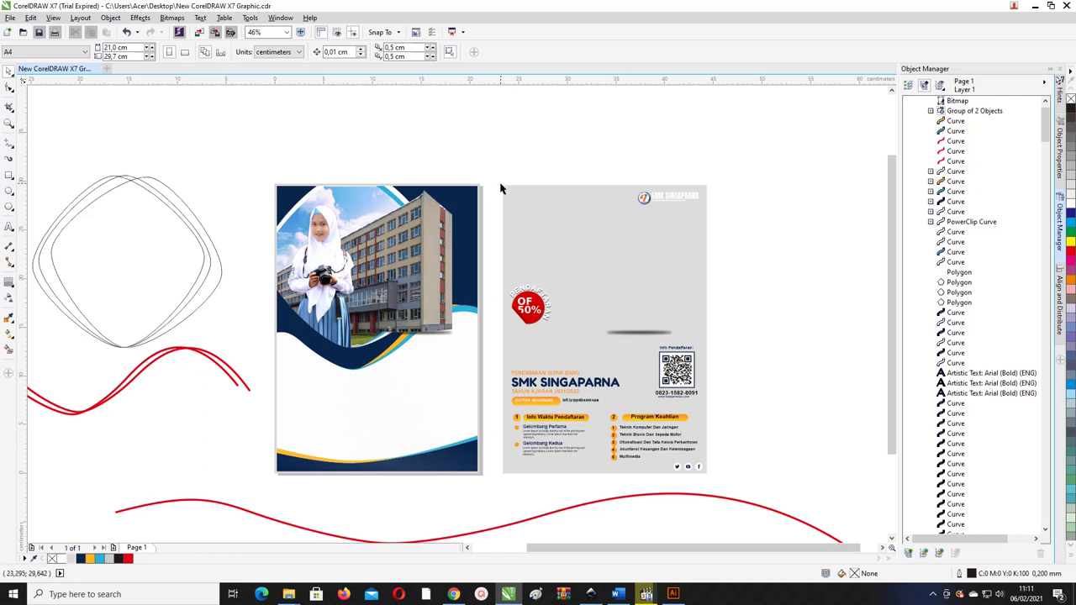
left_click_drag(496, 168, 638, 334)
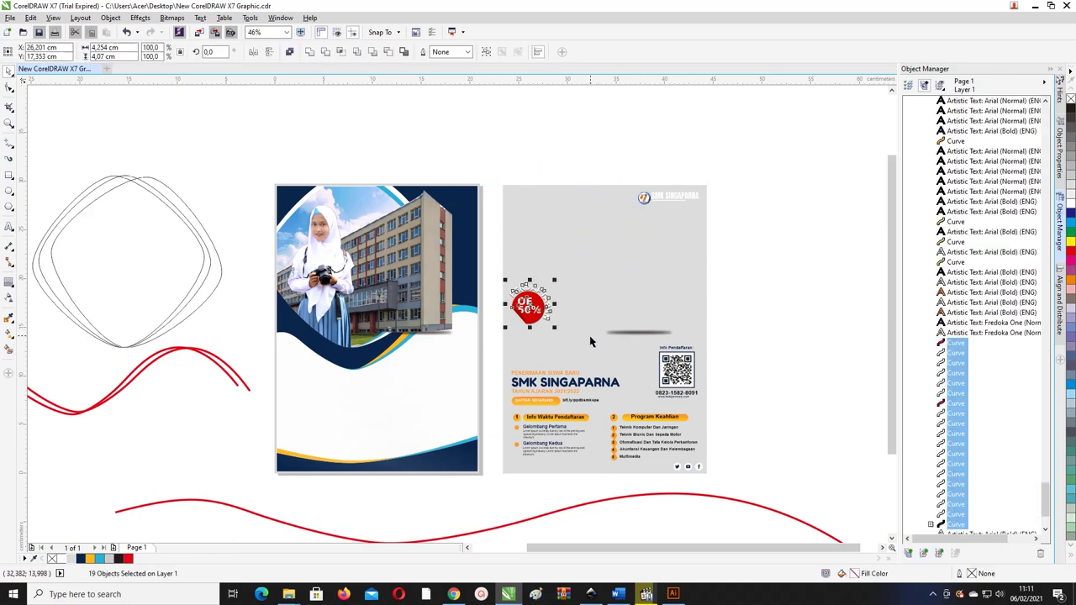
key("ctrl+g")
left_click_drag(531, 304, 326, 324)
key("ctrl+z")
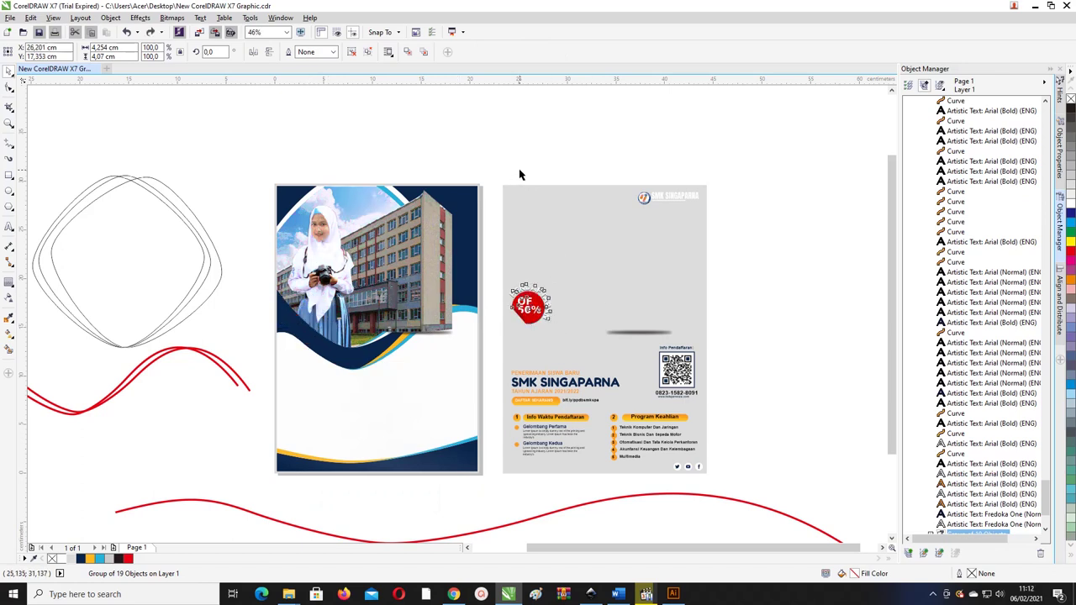
left_click_drag(493, 165, 765, 497)
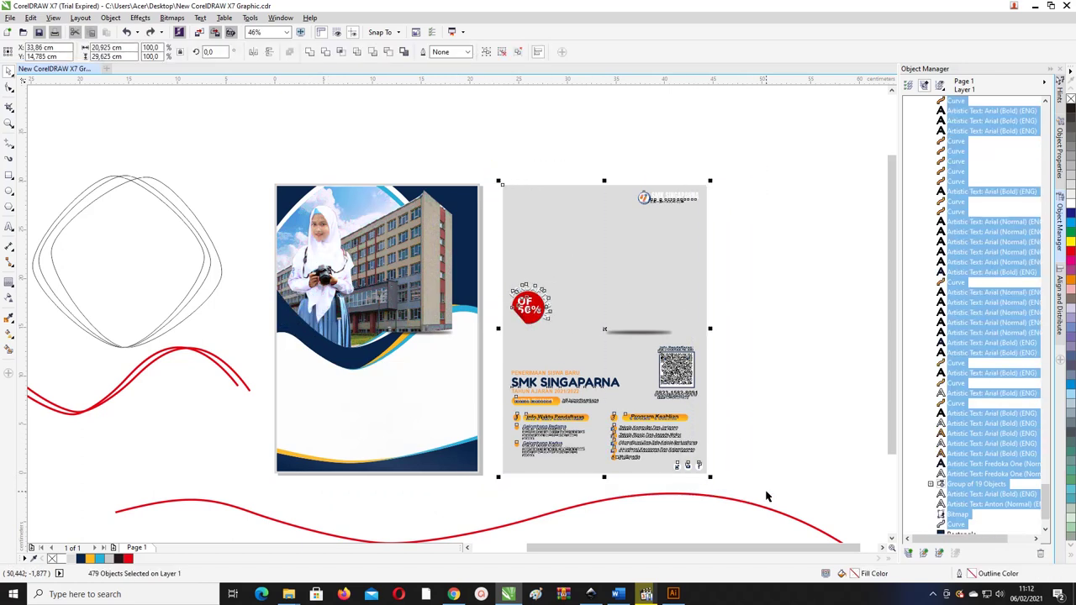
left_click(759, 417)
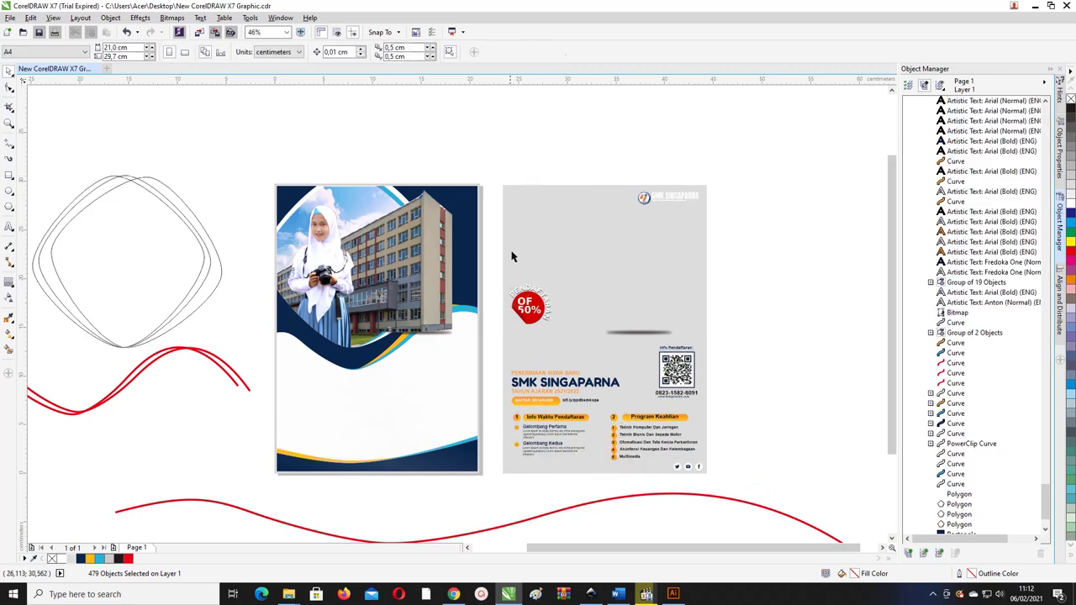
- Move the grouped OF 50% badge onto the poster, over the navy wave at the lower left of the student photo
left_click(525, 307)
left_click_drag(525, 307, 307, 328)
left_click(726, 202)
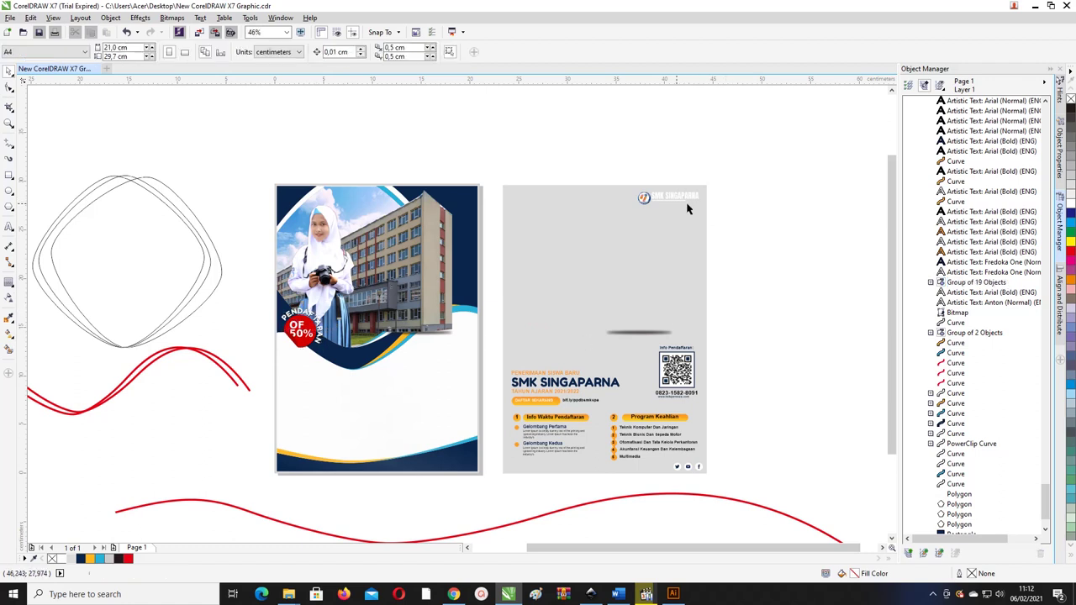
- Move the SMK SINGAPARNA logo with its name and website lines from the grey layout to the poster's upper-right corner
left_click(653, 201)
left_click_drag(623, 171, 714, 216)
left_click_drag(645, 198, 415, 198)
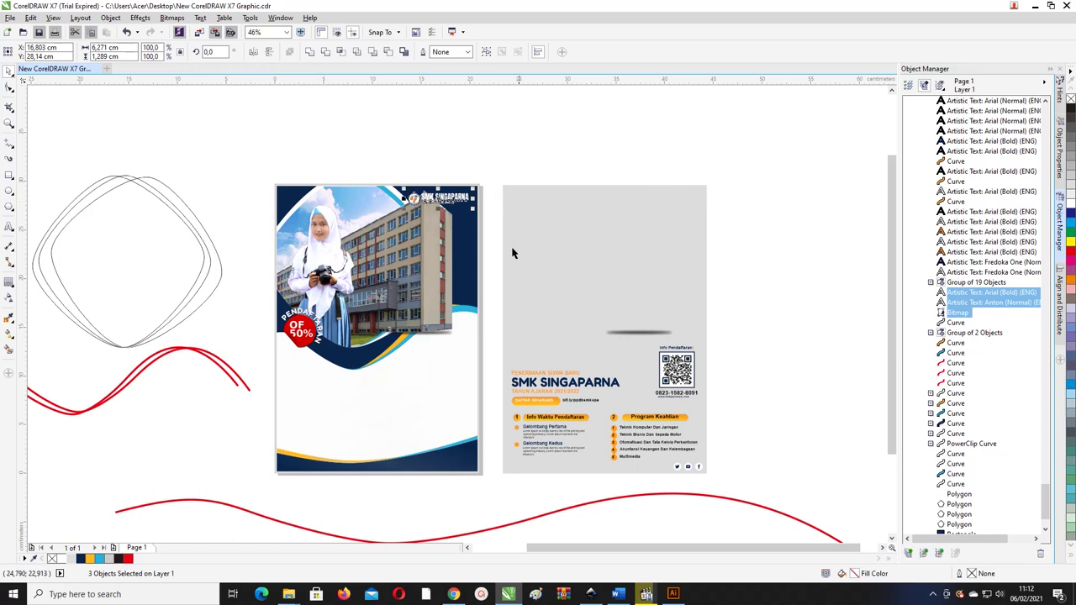
- Move the QR contact block and the remaining title, info texts and social icons from the grey layout onto the poster's lower half
left_click_drag(763, 427, 454, 347)
left_click(770, 372)
left_click_drag(752, 485, 341, 380)
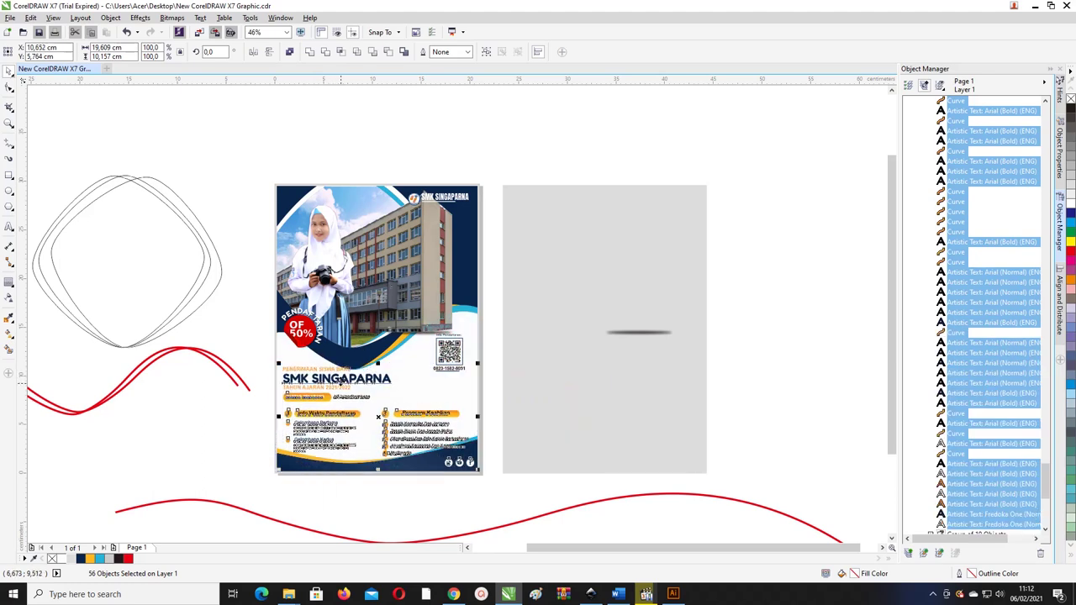
left_click(267, 370)
- Shift the SMK SINGAPARNA title block with its registration link about 0.4 cm down, away from the navy wave
key("z")
scroll(263, 367, "up", 1)
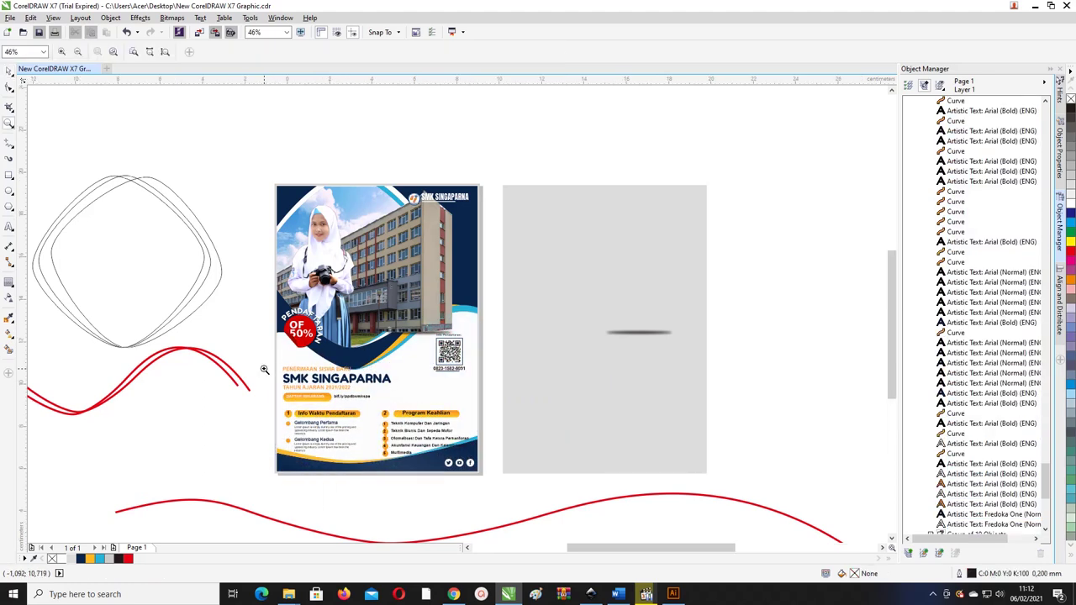
right_click(259, 336)
key("space")
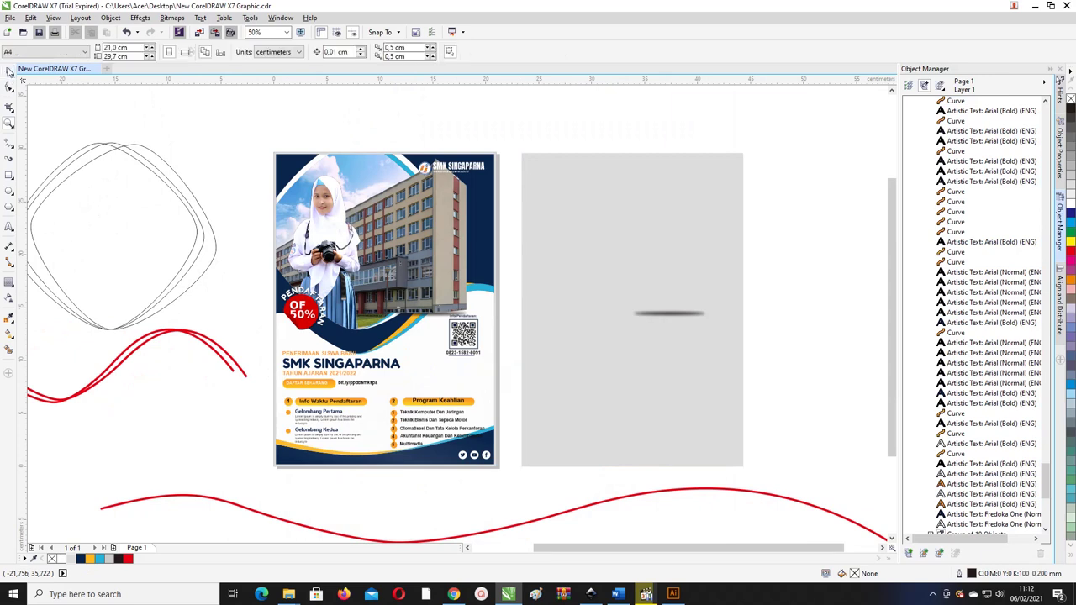
left_click_drag(237, 334, 422, 405)
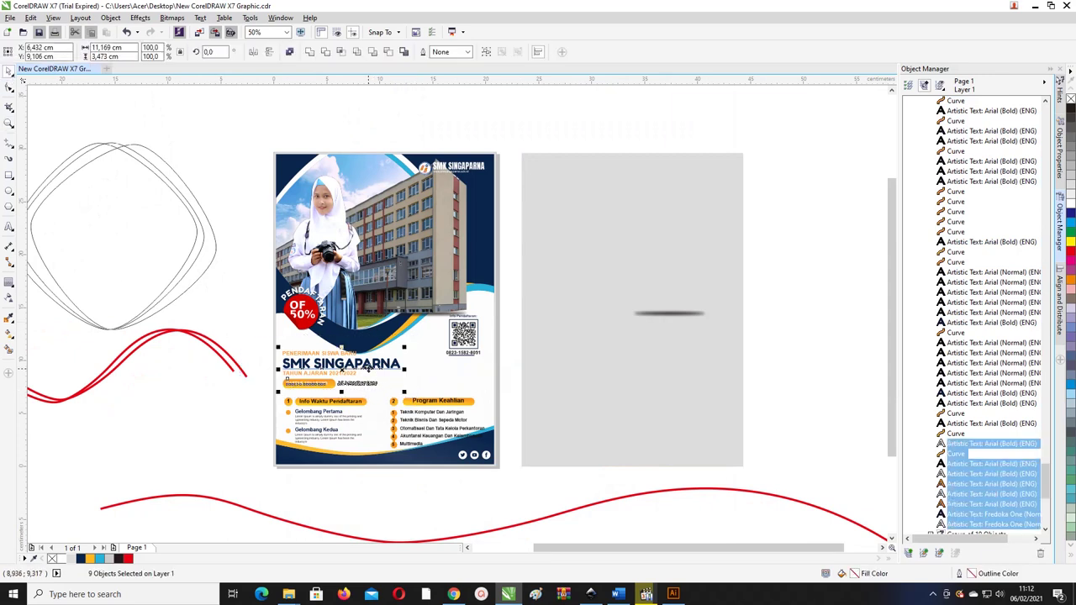
left_click_drag(370, 371, 369, 373)
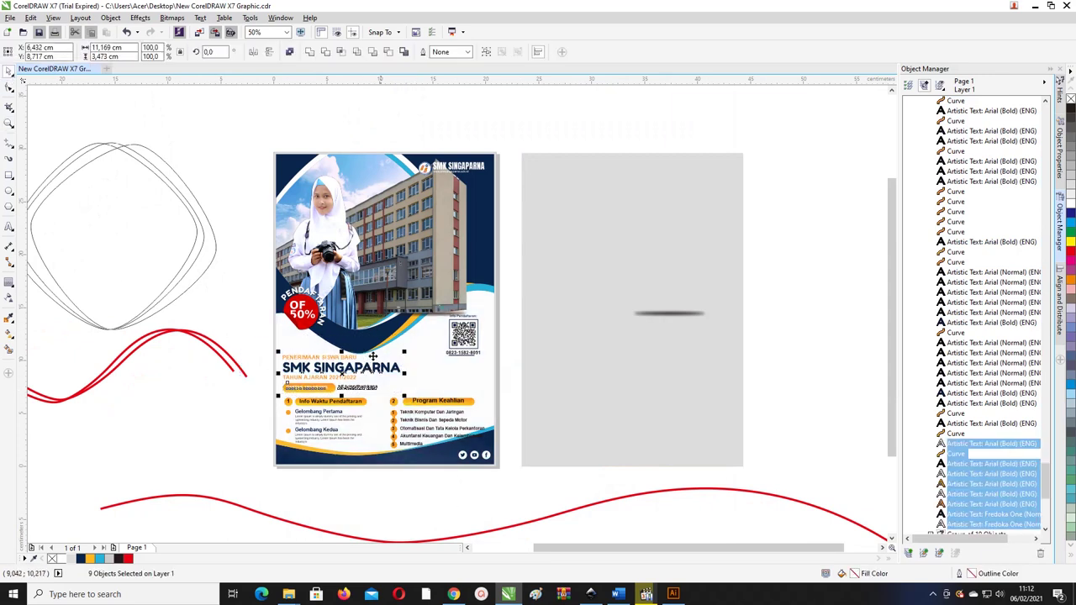
left_click(407, 488)
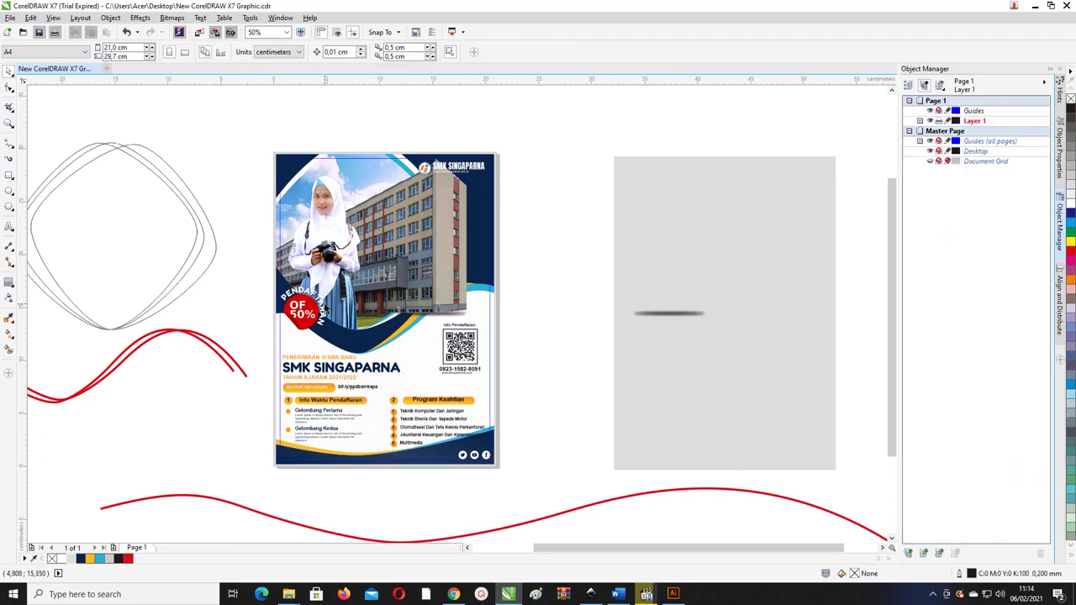
- Try to move the SMK SINGAPARNA logo block toward the margin guides in the poster's upper-right corner
scroll(325, 307, "left", 1)
scroll(484, 179, "left", 1)
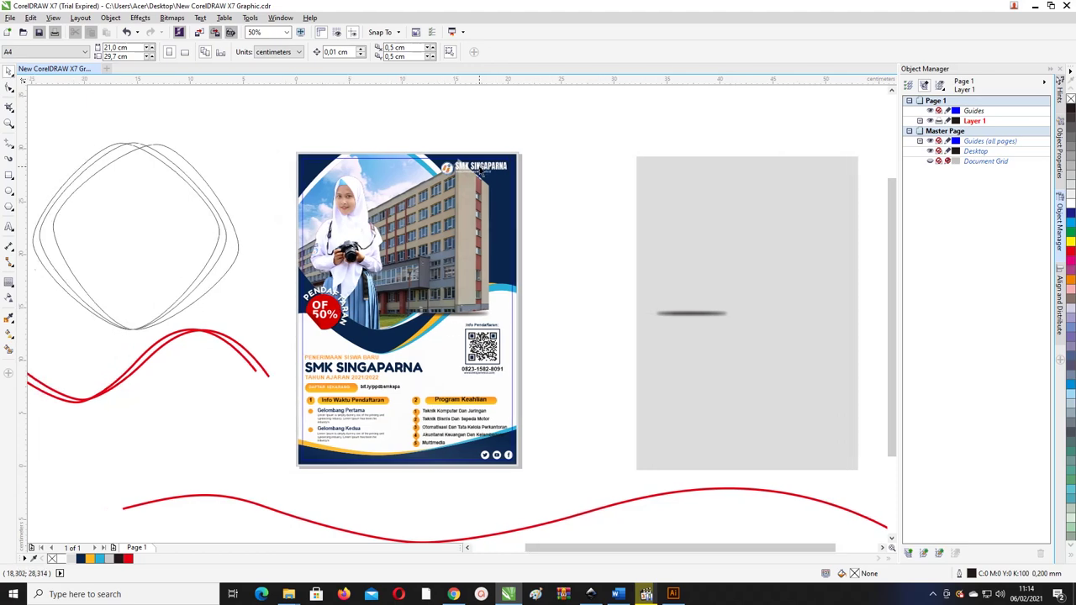
scroll(484, 179, "up", 2)
left_click_drag(317, 99, 546, 193)
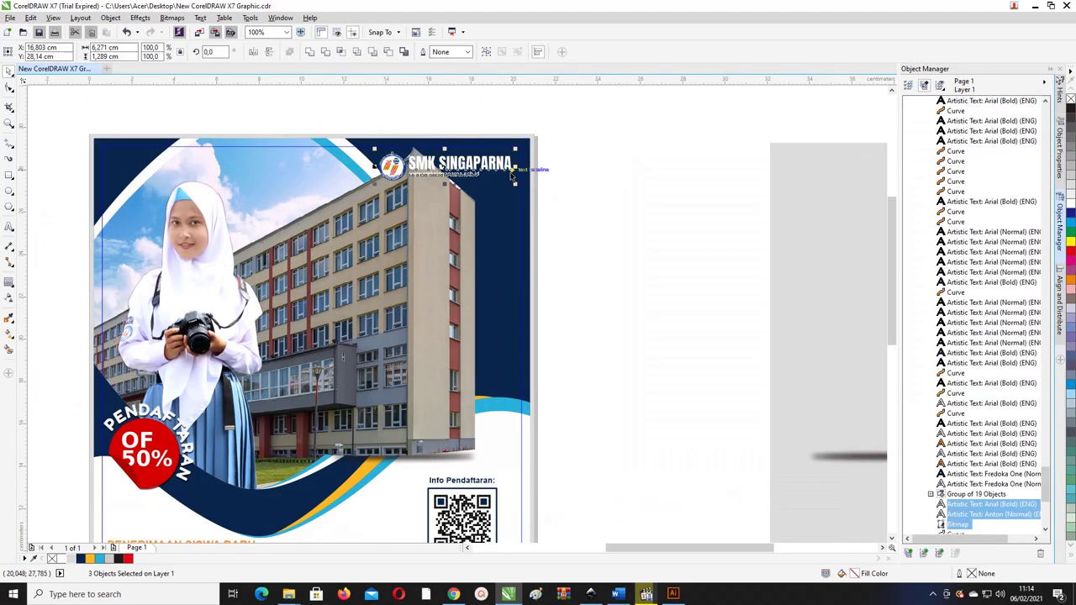
left_click_drag(499, 165, 454, 145)
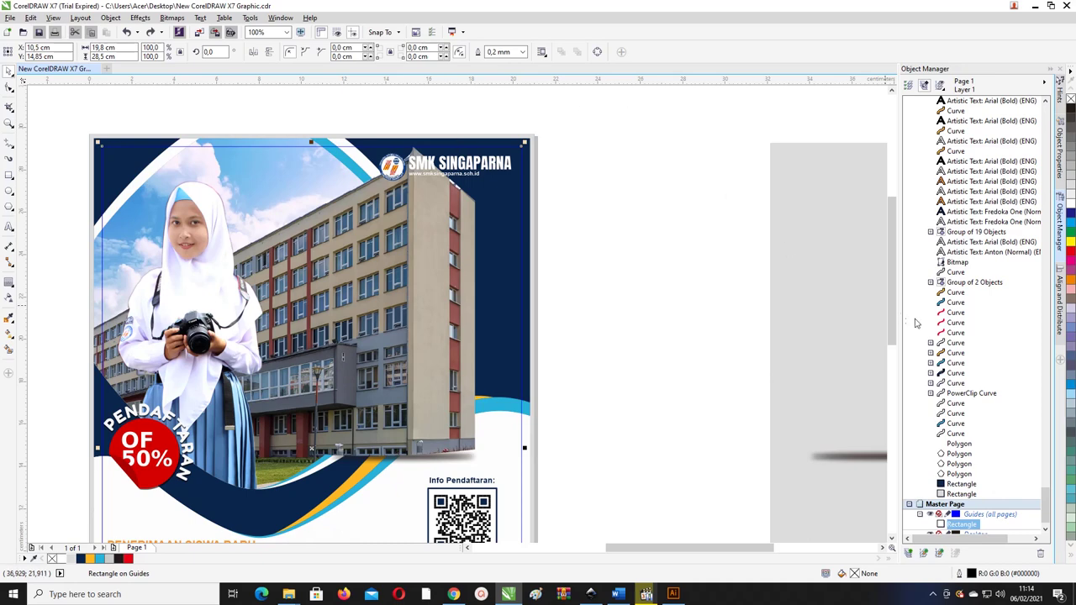
- Lock the Guides (all pages) master layer and shift the logo block up and right to the margin guide corner
scroll(945, 516, "down", 1)
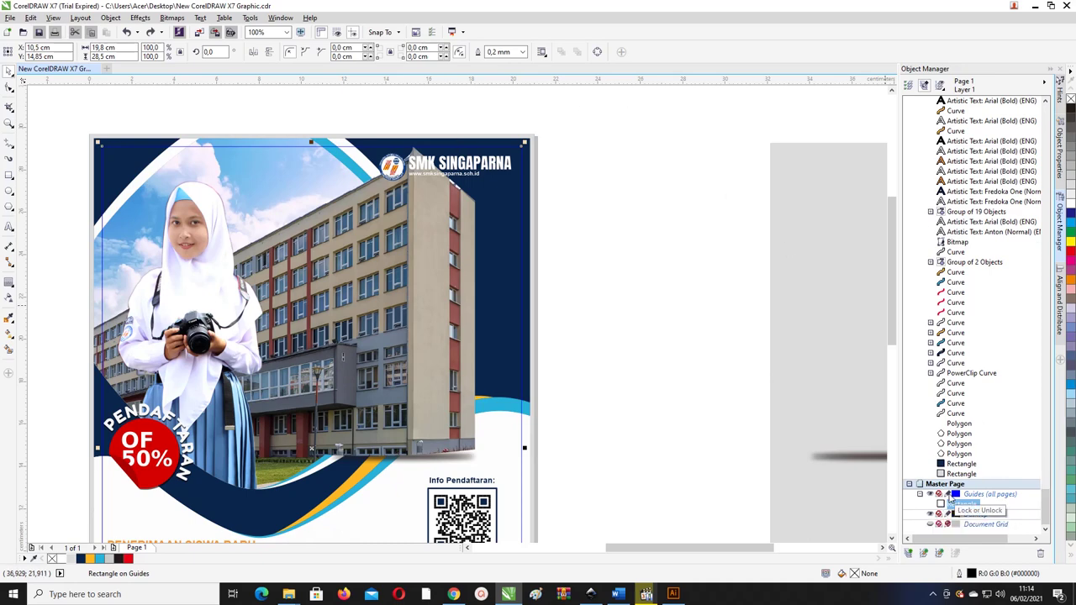
left_click(949, 497)
left_click(473, 174)
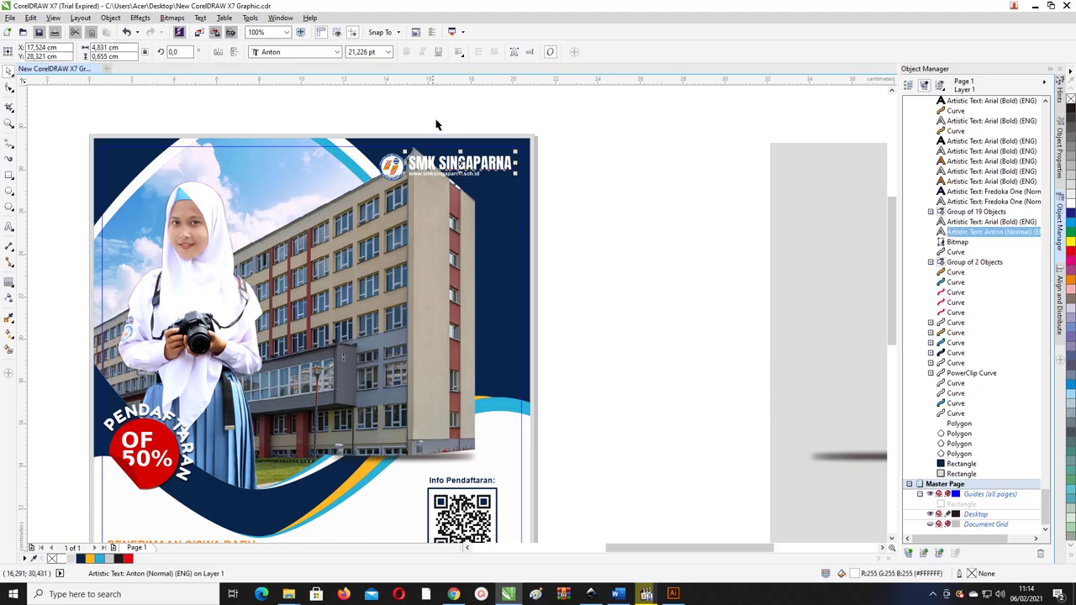
left_click_drag(356, 106, 568, 206)
left_click_drag(465, 166, 475, 160)
- Move the three social media icons slightly up and left, inside the margin guides at the poster's lower-right corner
scroll(497, 189, "down", 3)
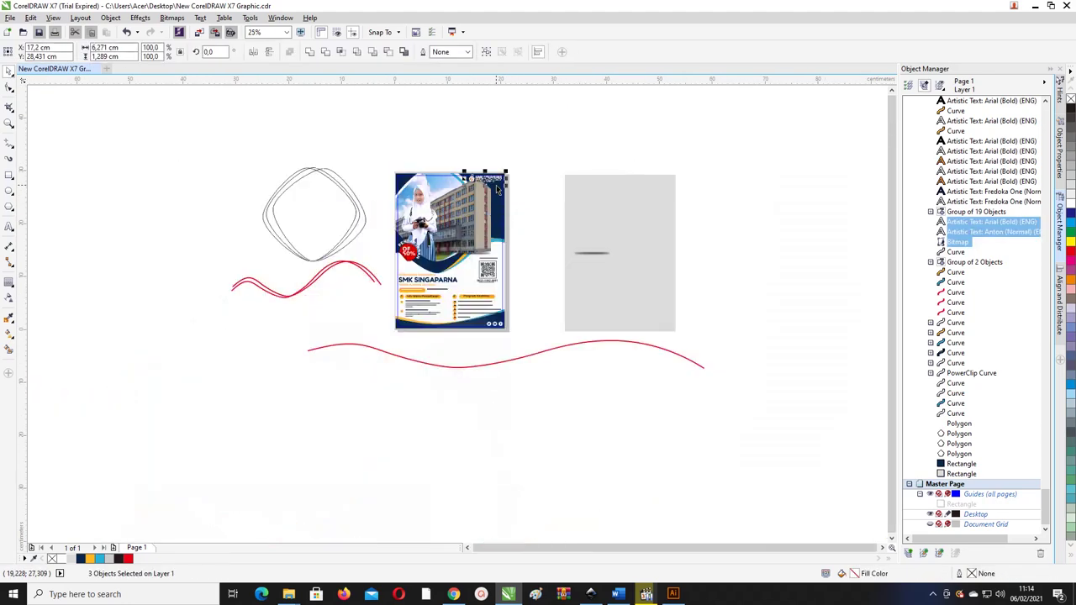
scroll(523, 331, "up", 1)
left_click_drag(540, 324, 399, 267)
scroll(503, 348, "up", 2)
scroll(478, 333, "up", 2)
left_click_drag(594, 341, 324, 257)
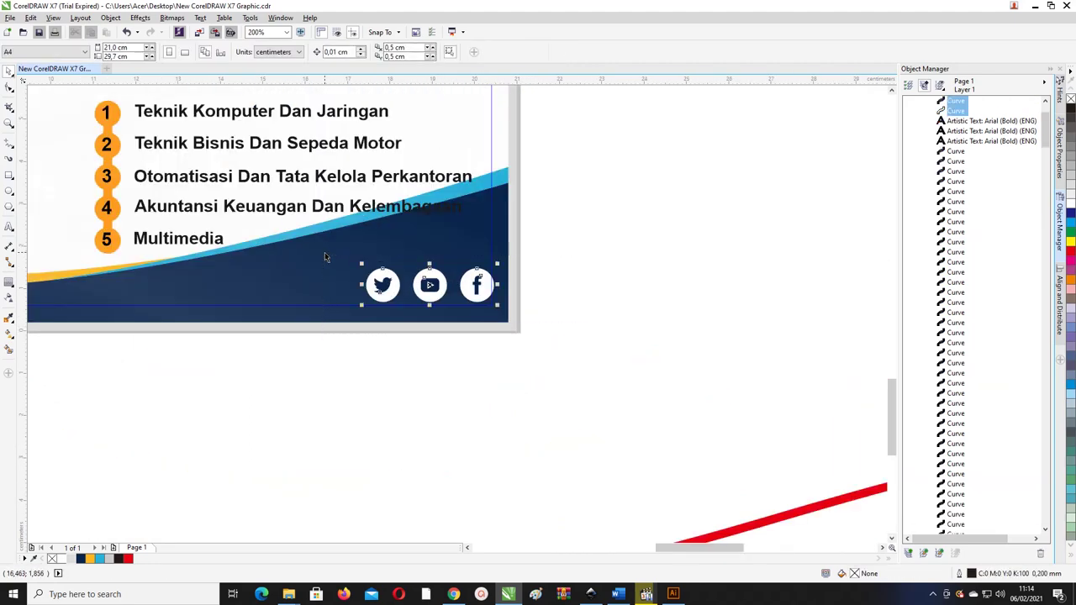
left_click_drag(376, 282, 378, 281)
left_click(578, 246)
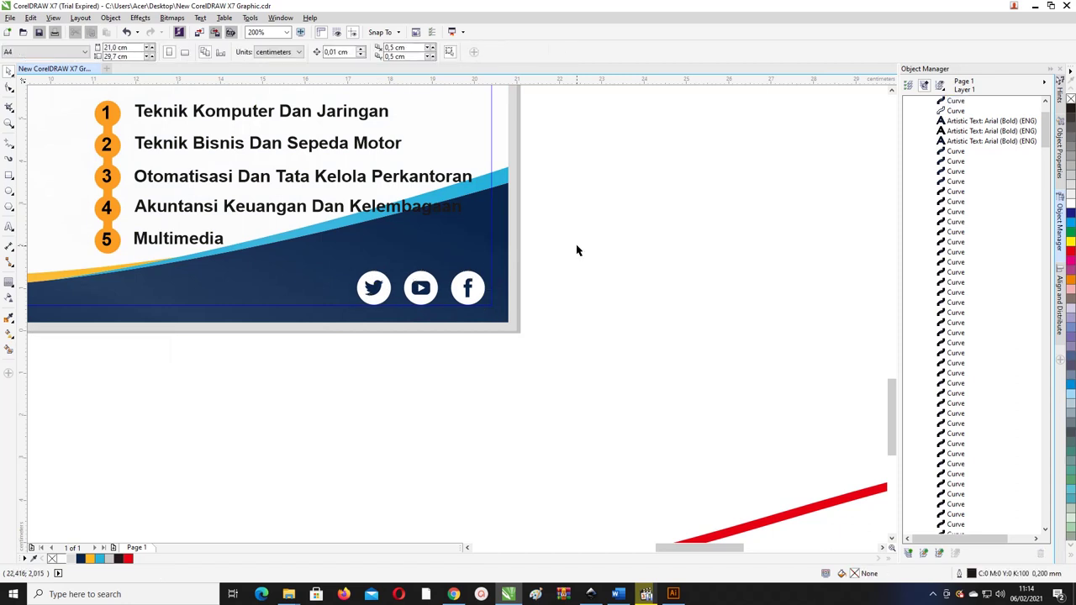
- Shift the Info Waktu Pendaftaran heading and its two Gelombang entries left toward the poster's left margin guide
scroll(578, 244, "right", 2)
scroll(578, 249, "down", 2)
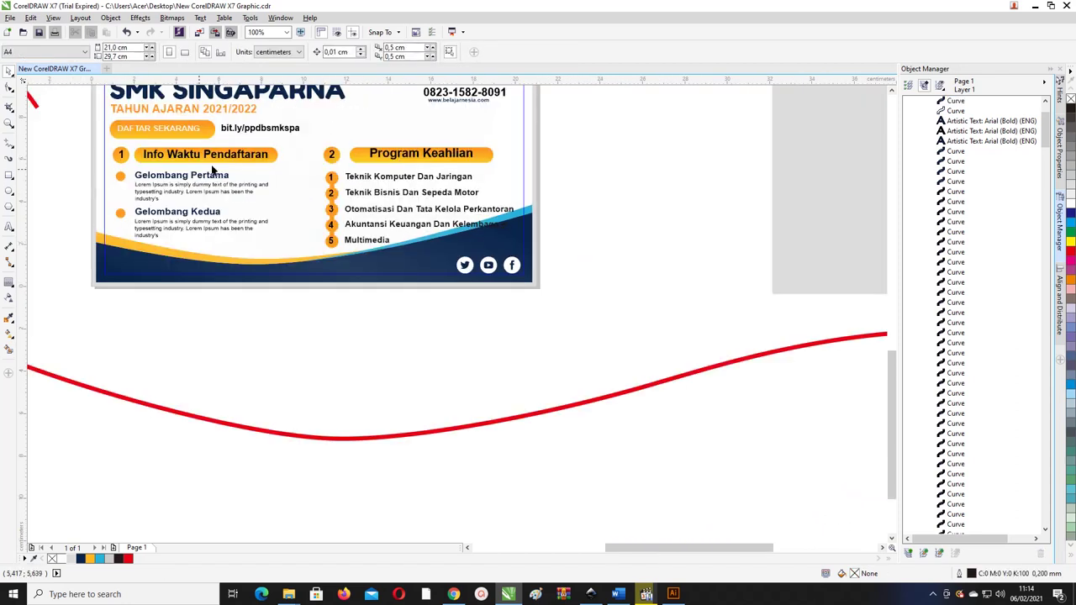
left_click_drag(83, 145, 299, 249)
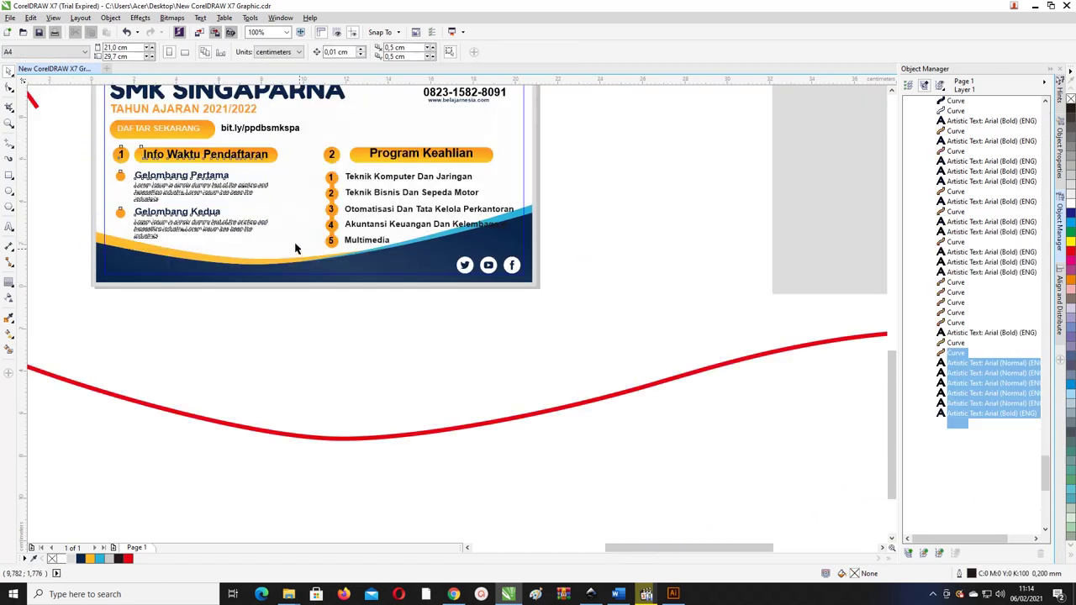
left_click_drag(200, 159, 182, 156)
left_click(85, 126)
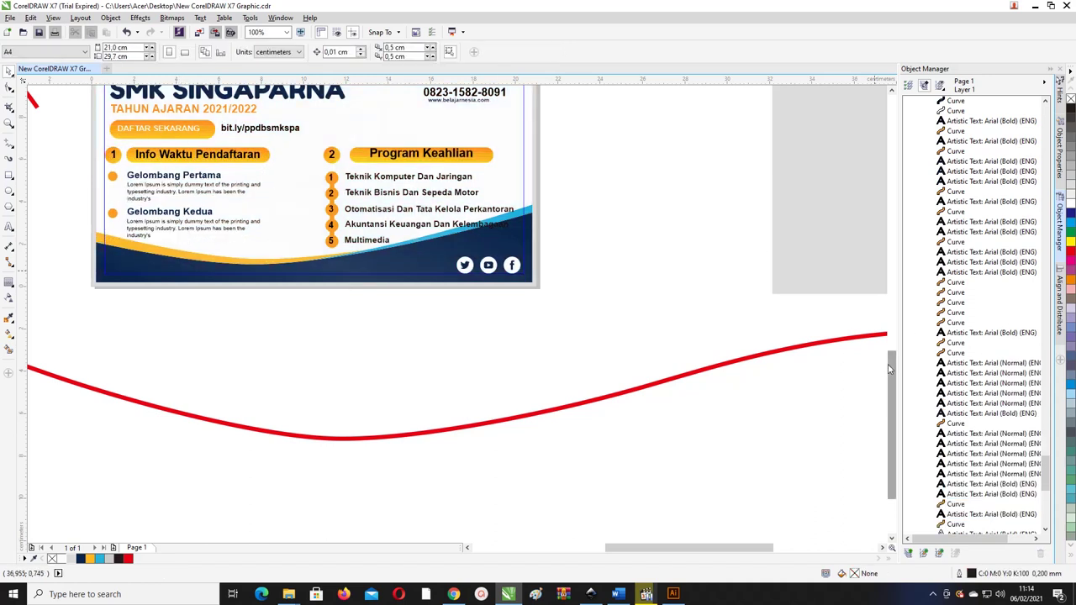
- Shift the SMK SINGAPARNA title block with the DAFTAR SEKARANG button and link left onto the margin guide
left_click_drag(890, 365, 891, 310)
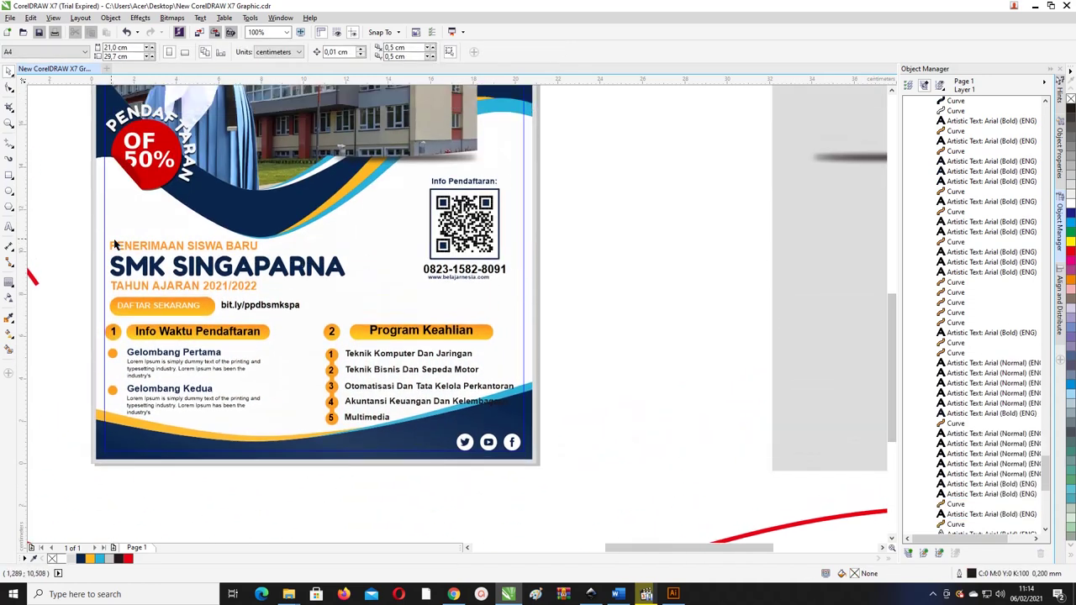
left_click_drag(82, 229, 379, 331)
left_click_drag(301, 276, 296, 276)
left_click(619, 237)
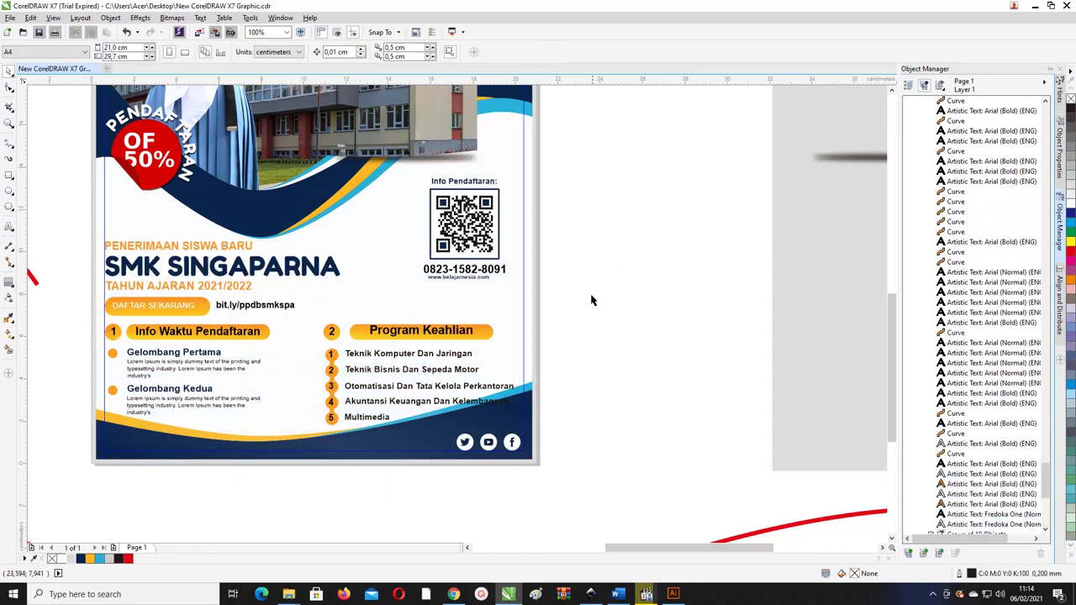
- Enlarge the Info Pendaftaran QR code block, including its phone number and website lines, to about 4.6 × 5.8 cm
left_click_drag(595, 301, 406, 162)
left_click_drag(420, 285, 388, 305)
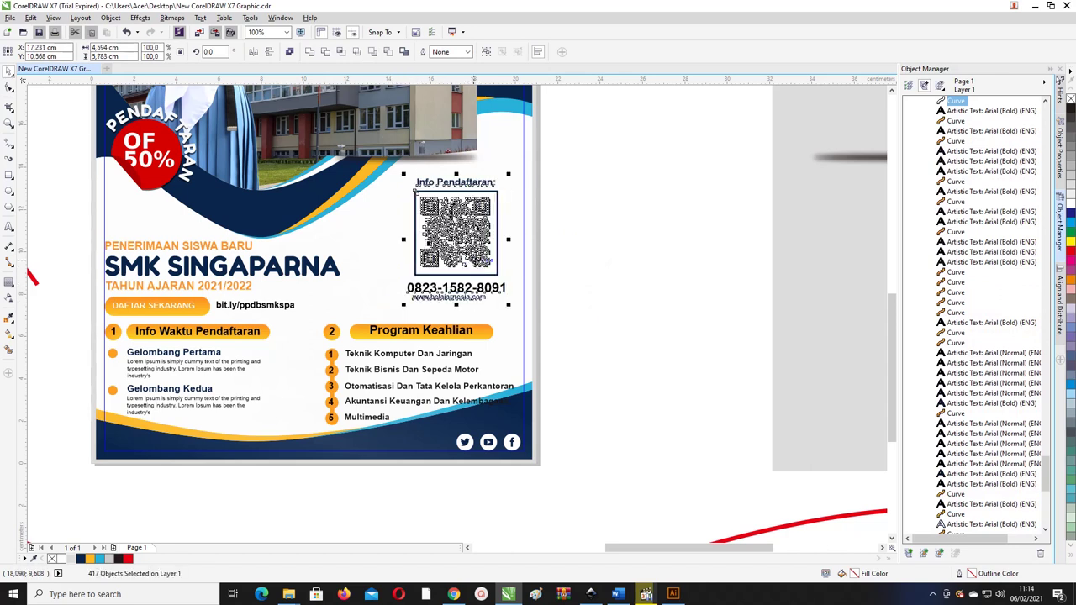
left_click(604, 267)
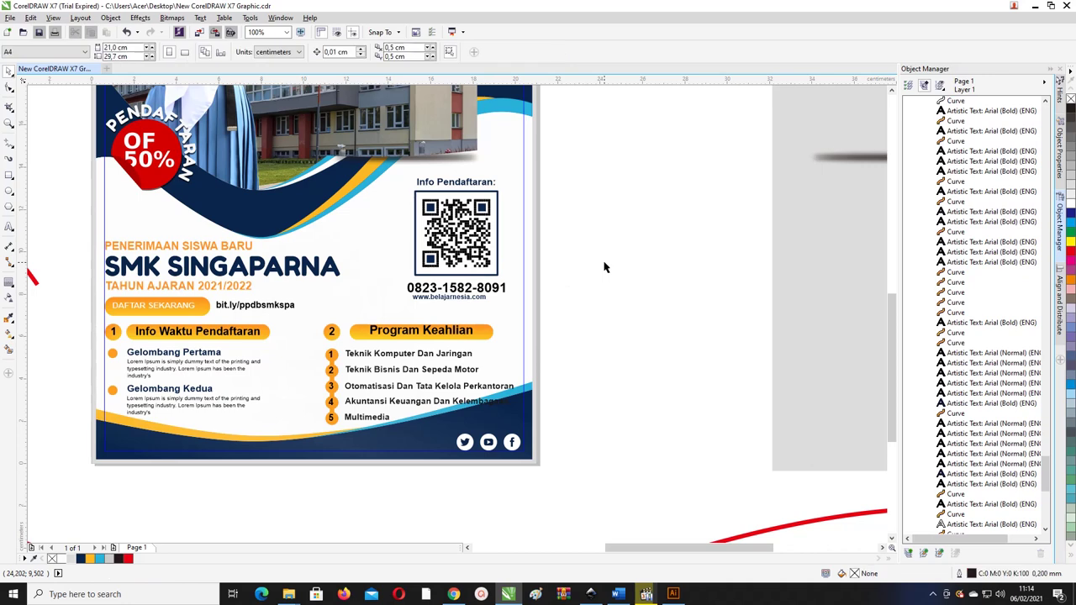
left_click(390, 266)
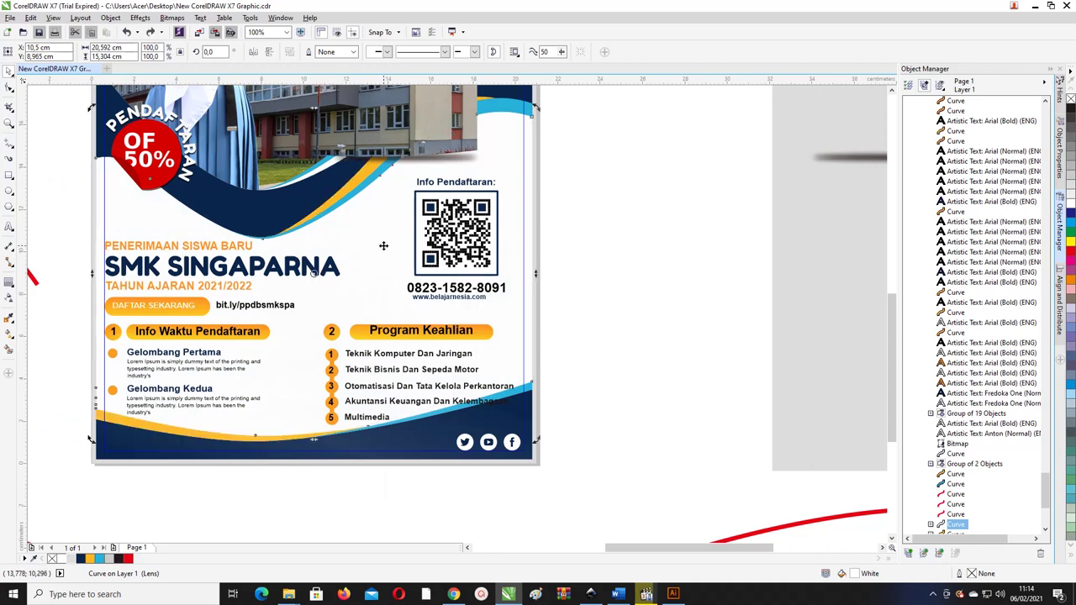
key("Escape")
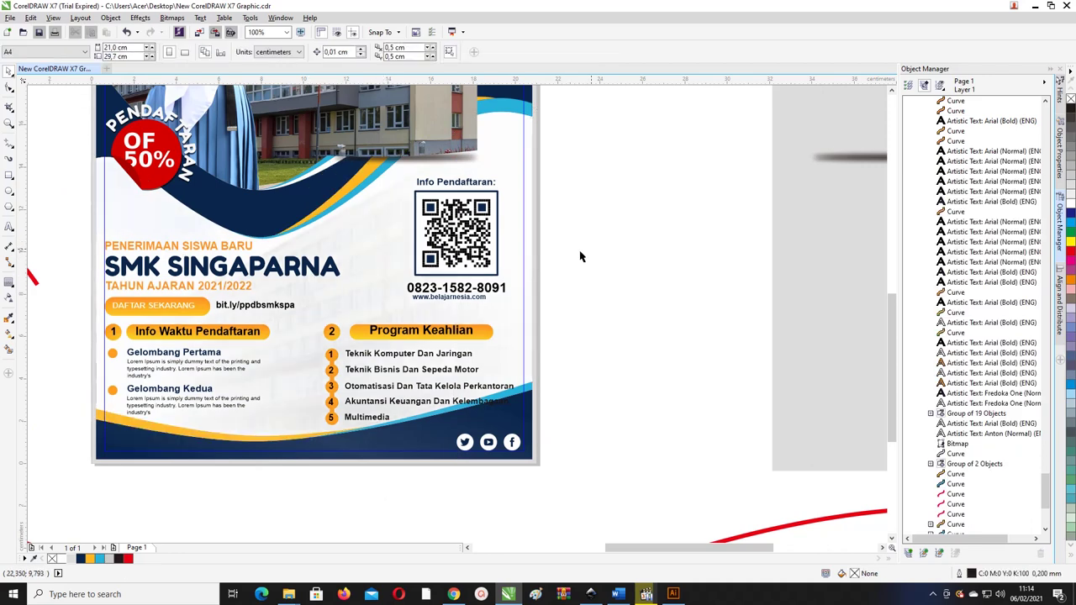
left_click_drag(893, 356, 896, 328)
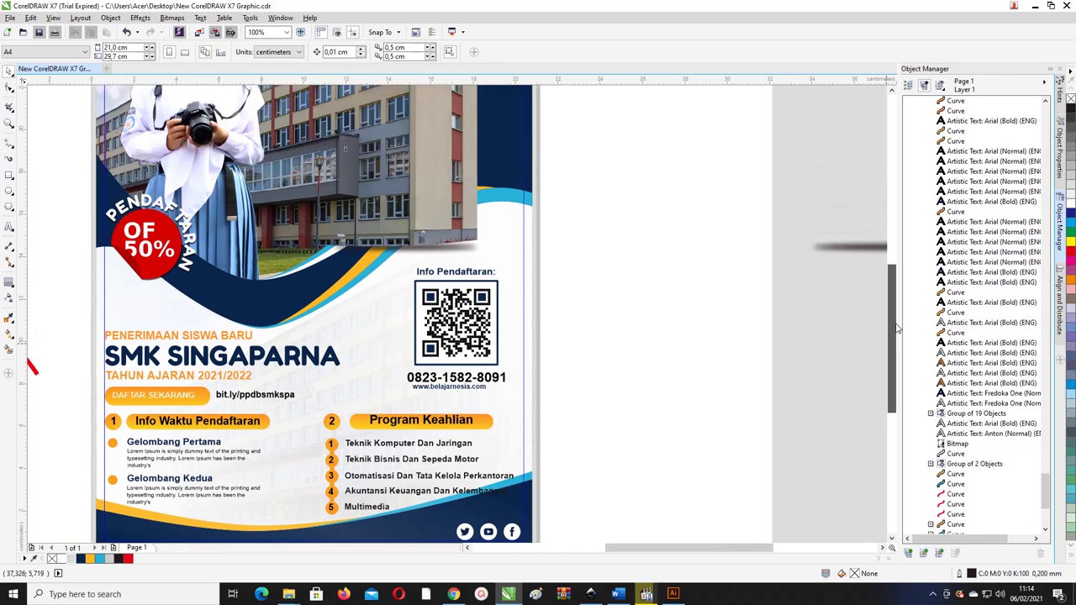